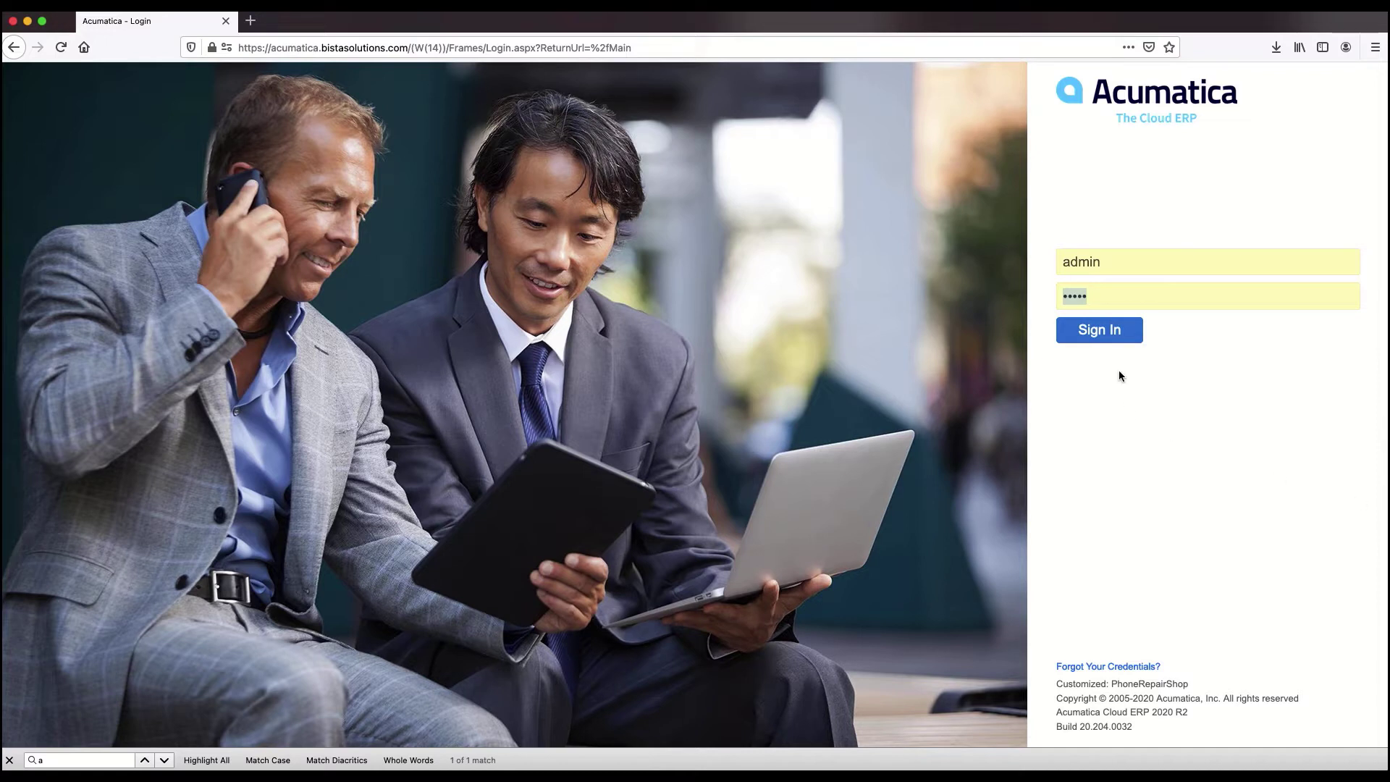
- Sign in with the pre-filled credentials to reach the Customer View dashboard
click(1096, 332)
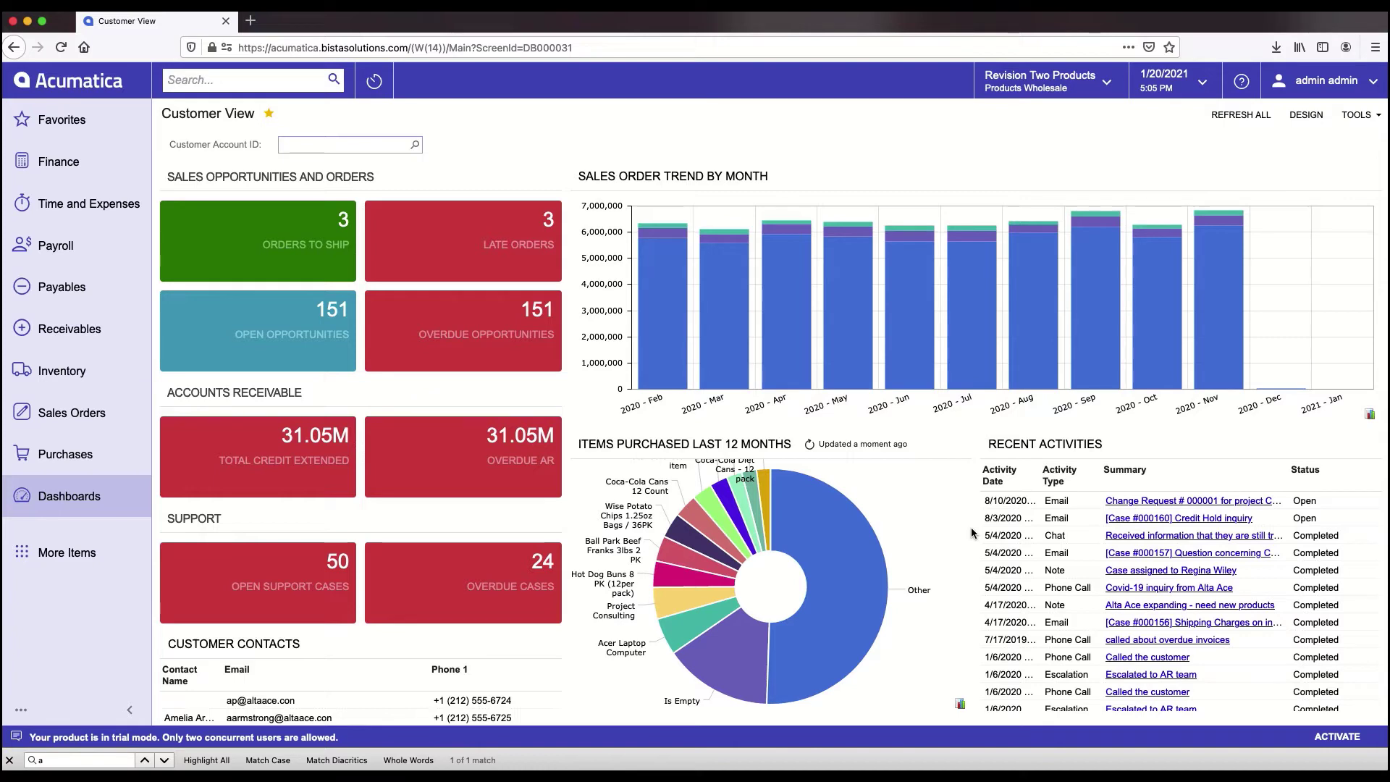
click(1103, 82)
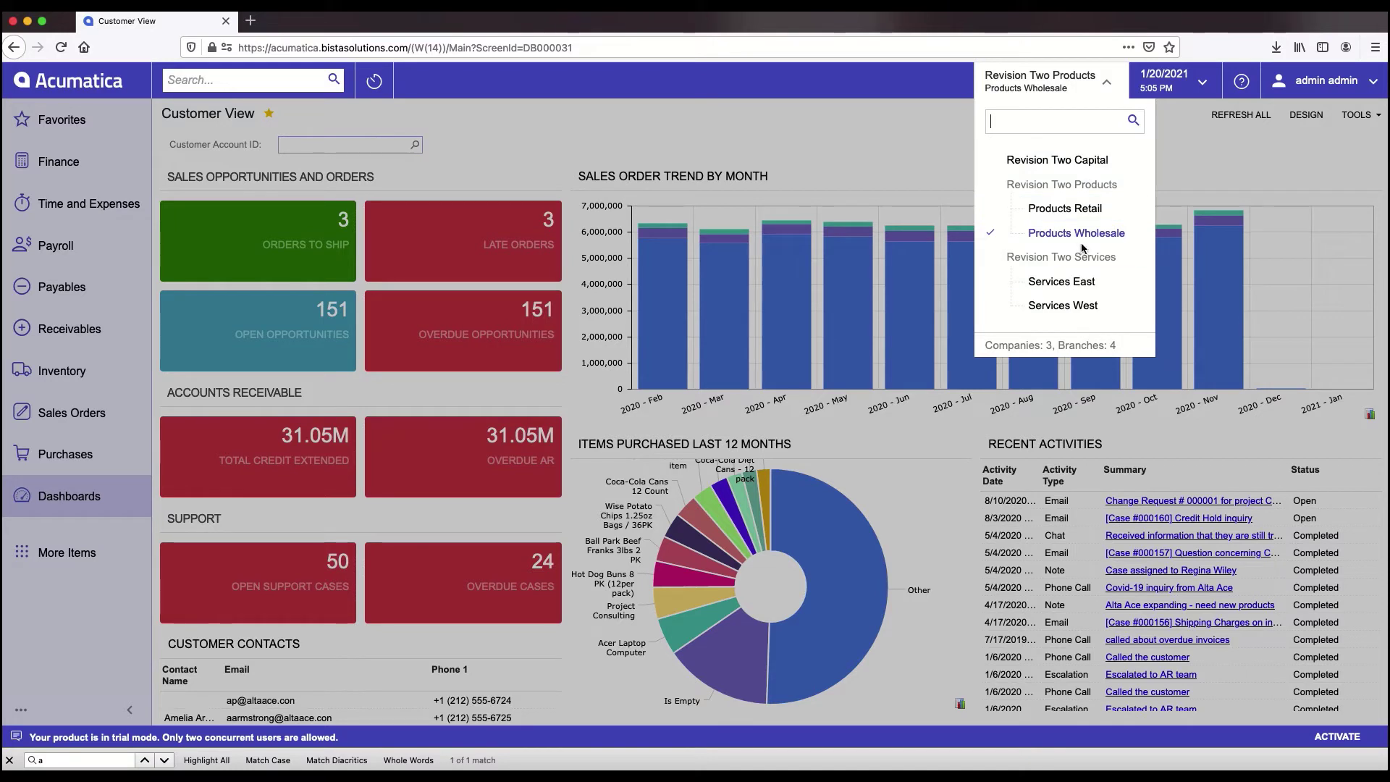
click(1228, 155)
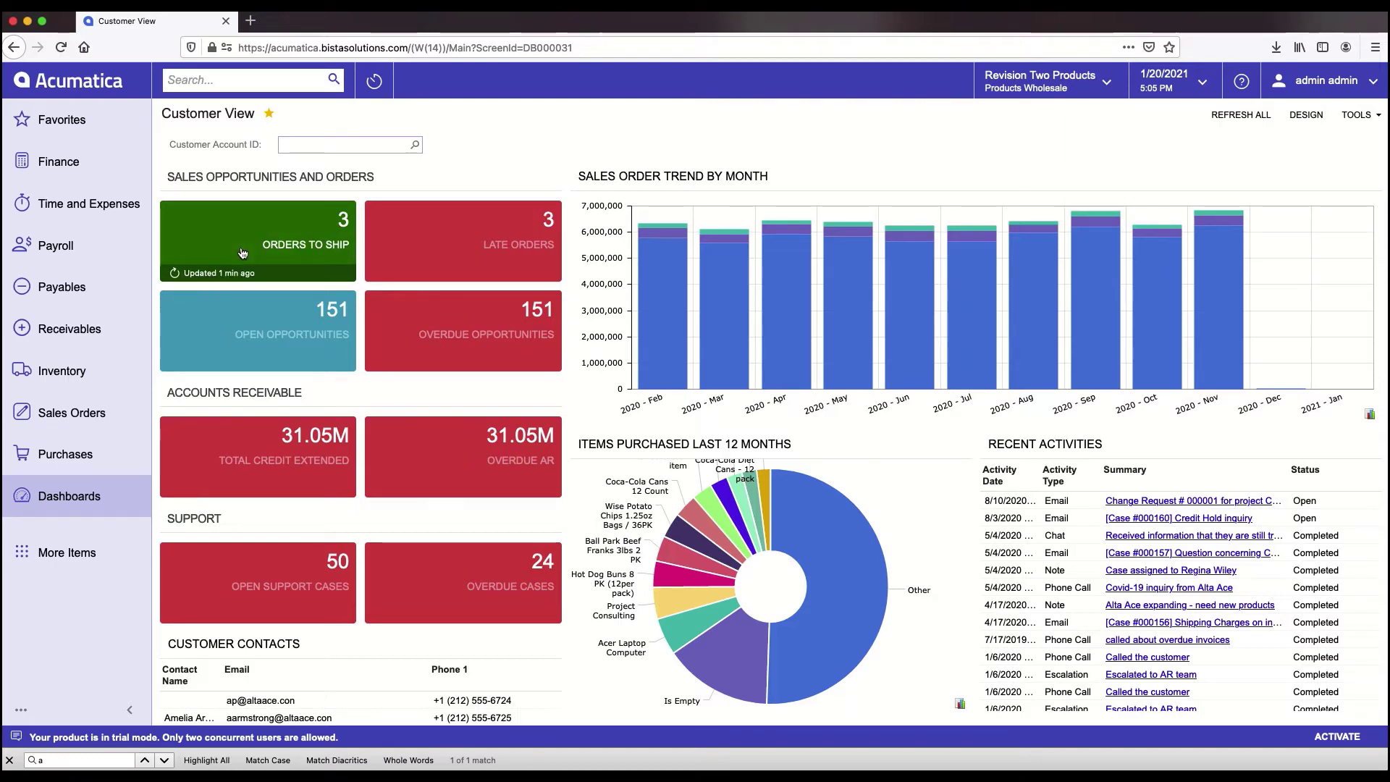
- View the 3 orders in Orders to Ship, then return to the Customer View dashboard
click(294, 233)
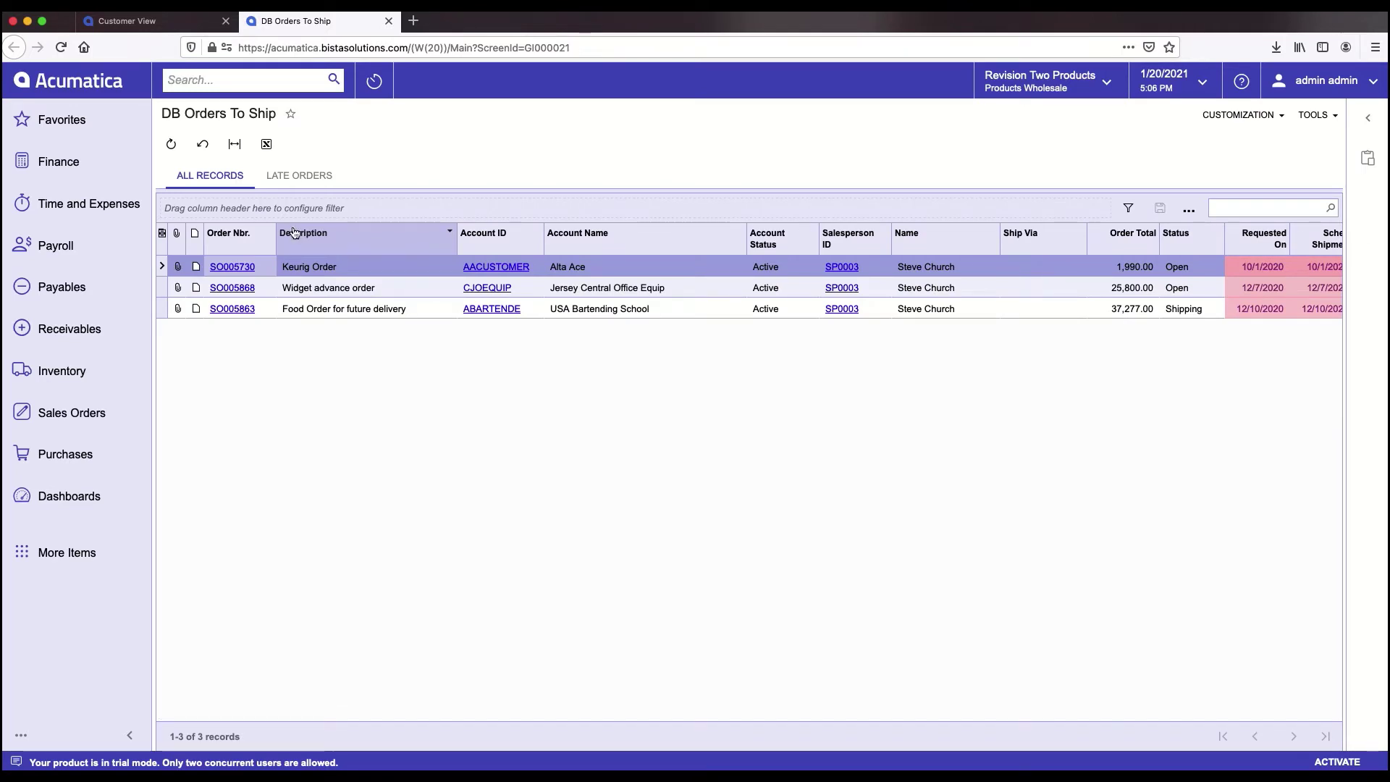
click(76, 504)
click(251, 315)
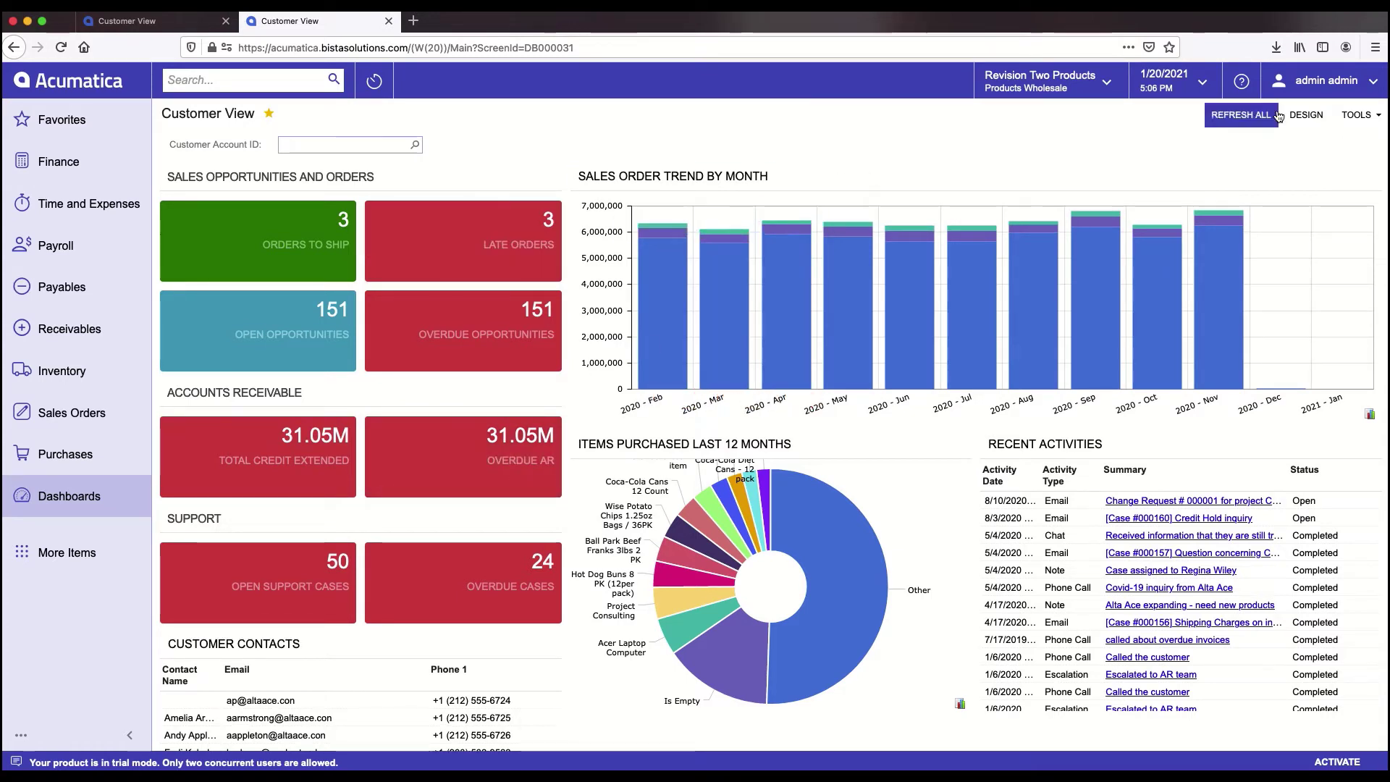
click(1307, 115)
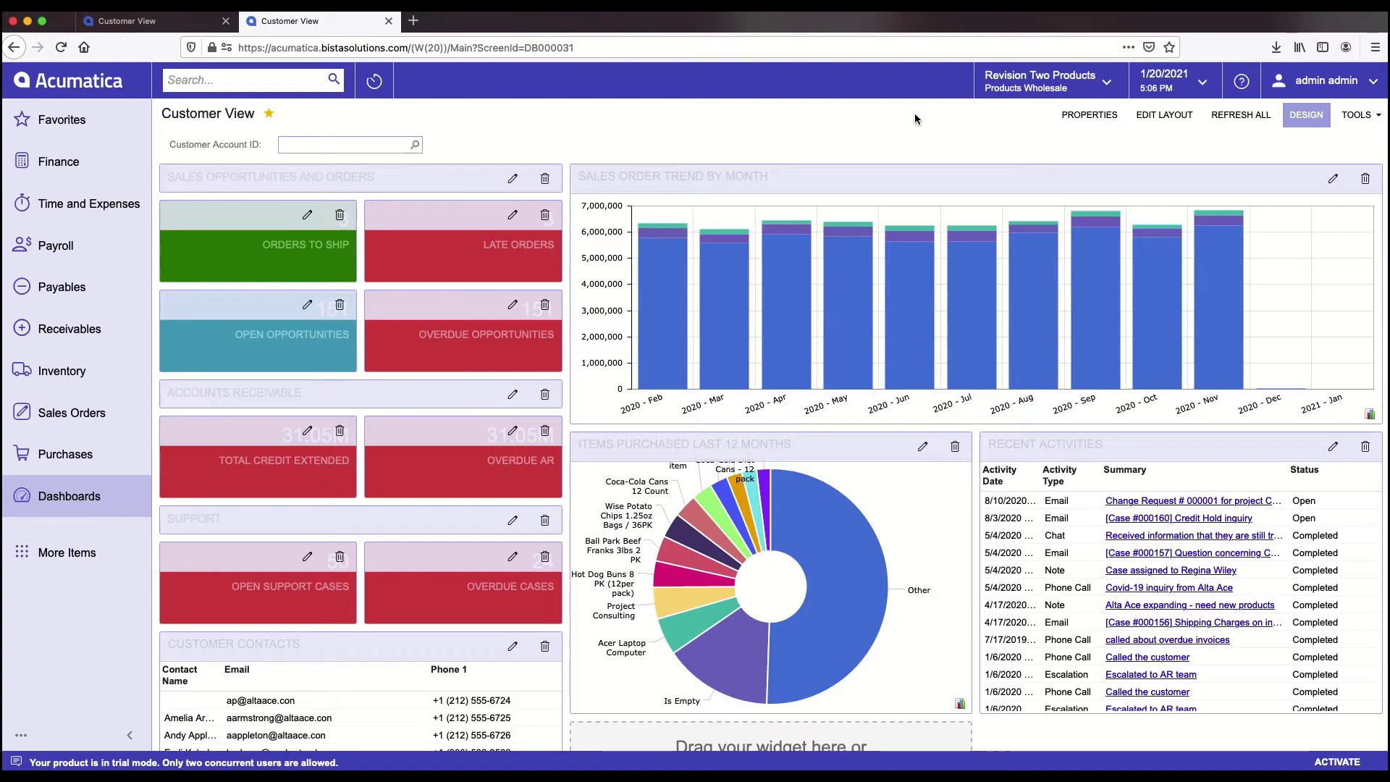
mouse_move(424, 285)
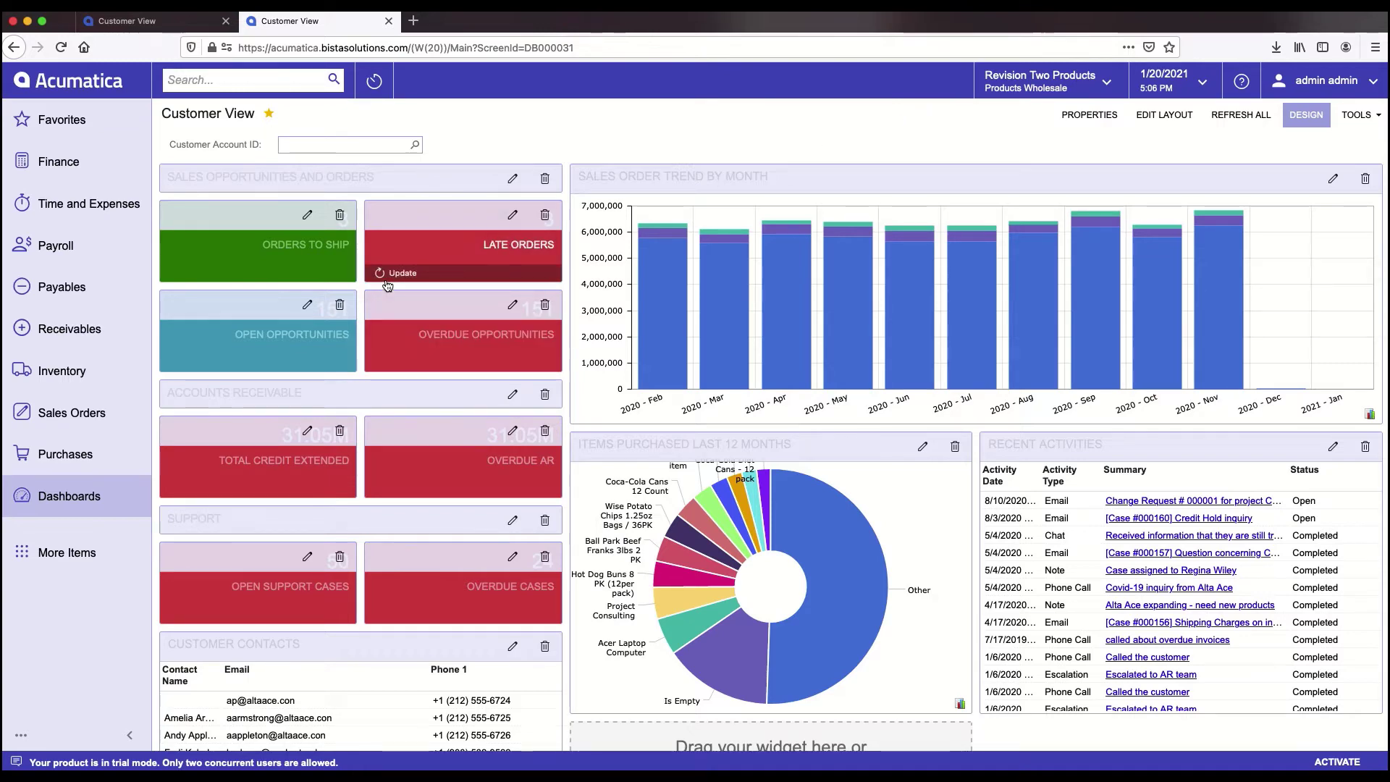
scroll(385, 280, down, 3)
scroll(387, 285, down, 2)
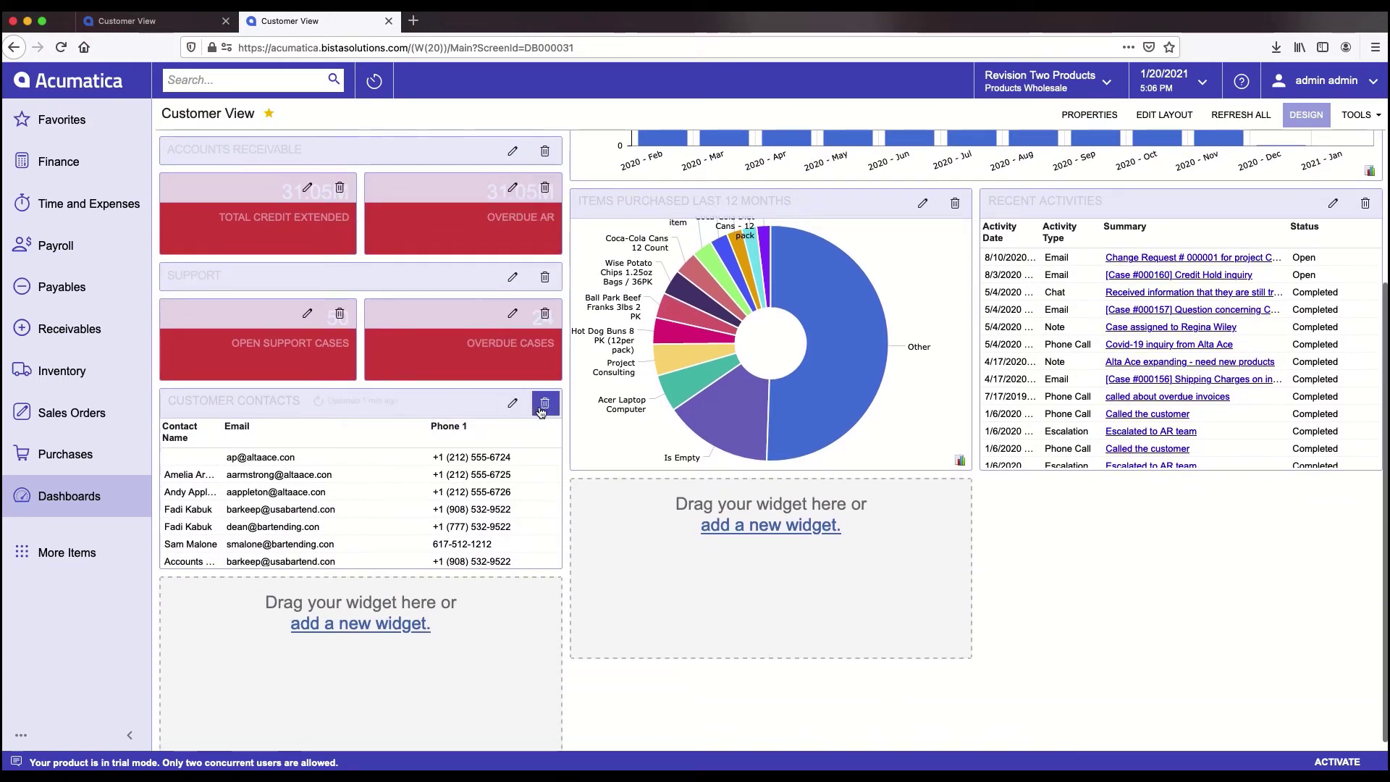
mouse_move(449, 311)
mouse_down()
mouse_move(258, 310)
mouse_move(423, 312)
mouse_up()
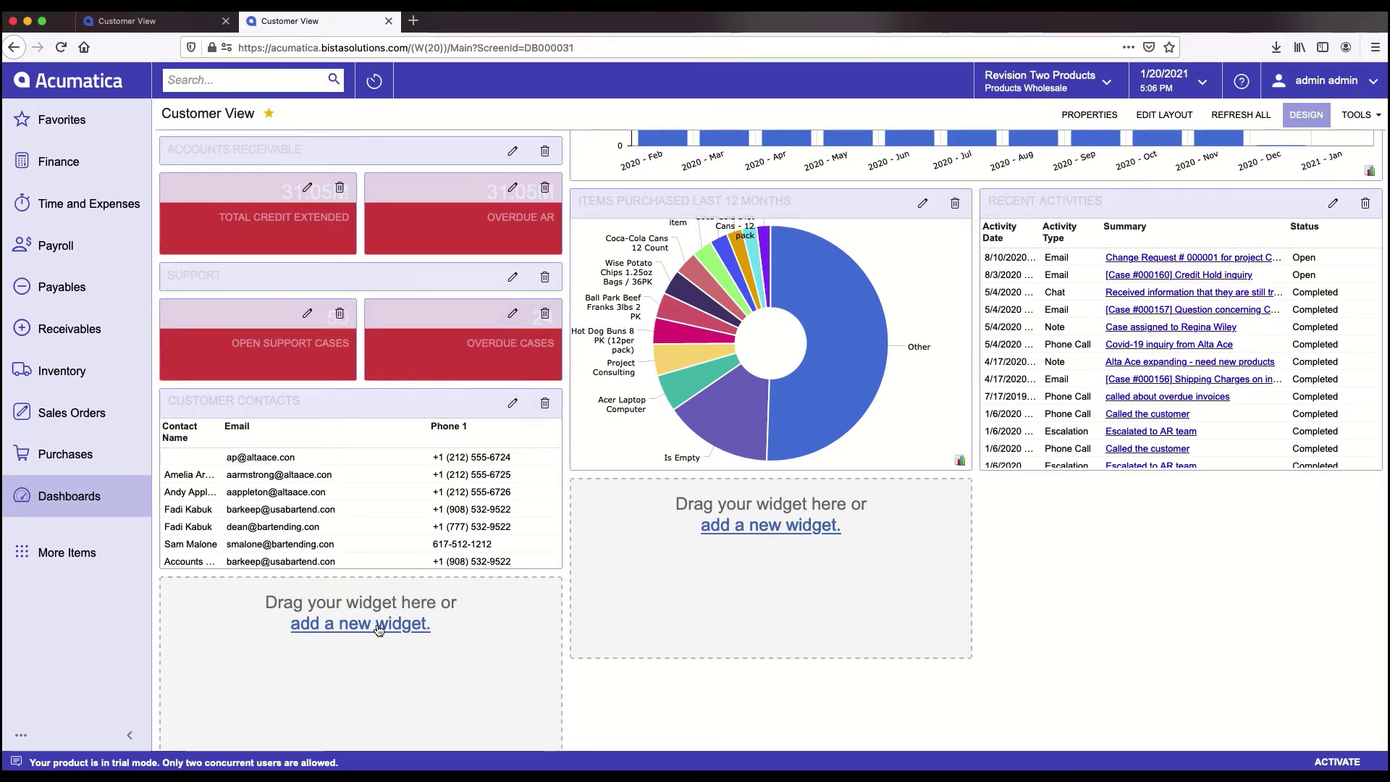
click(406, 628)
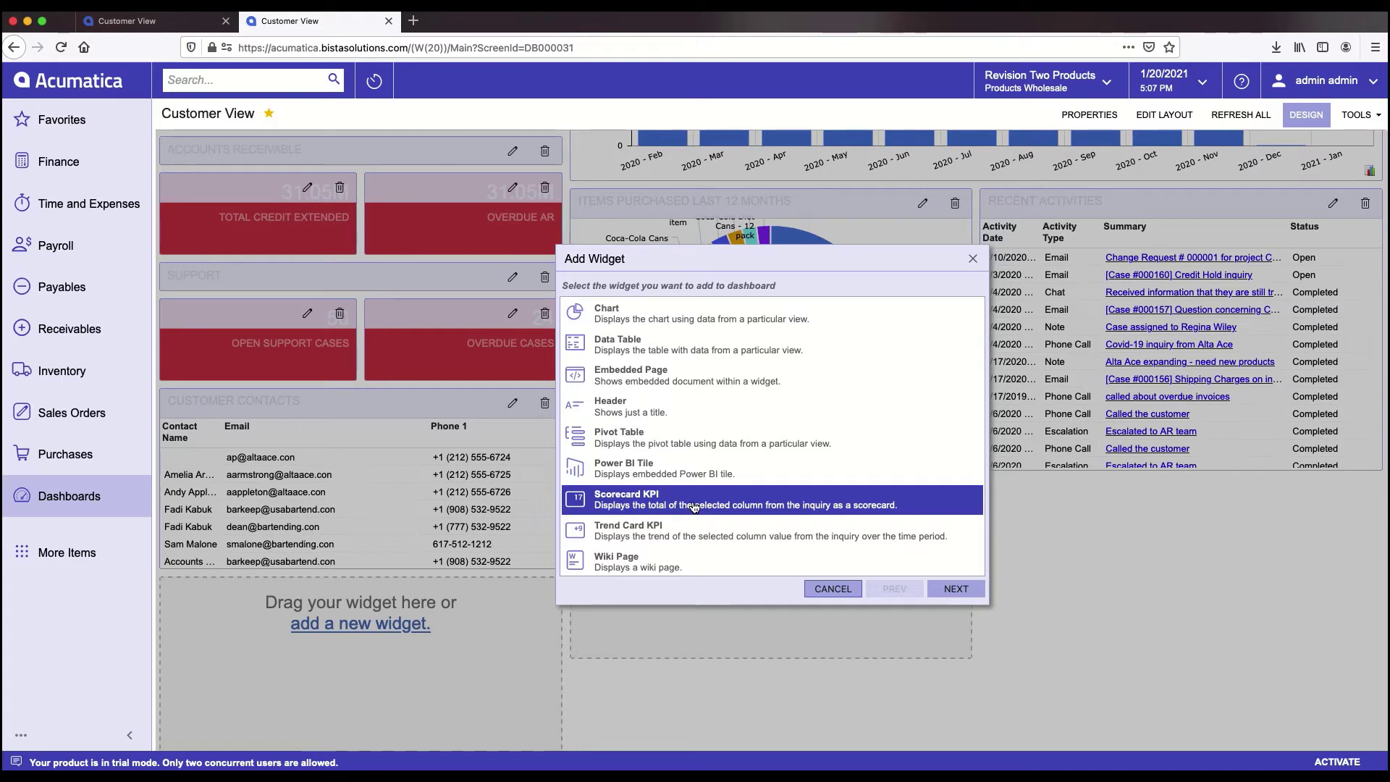
click(972, 259)
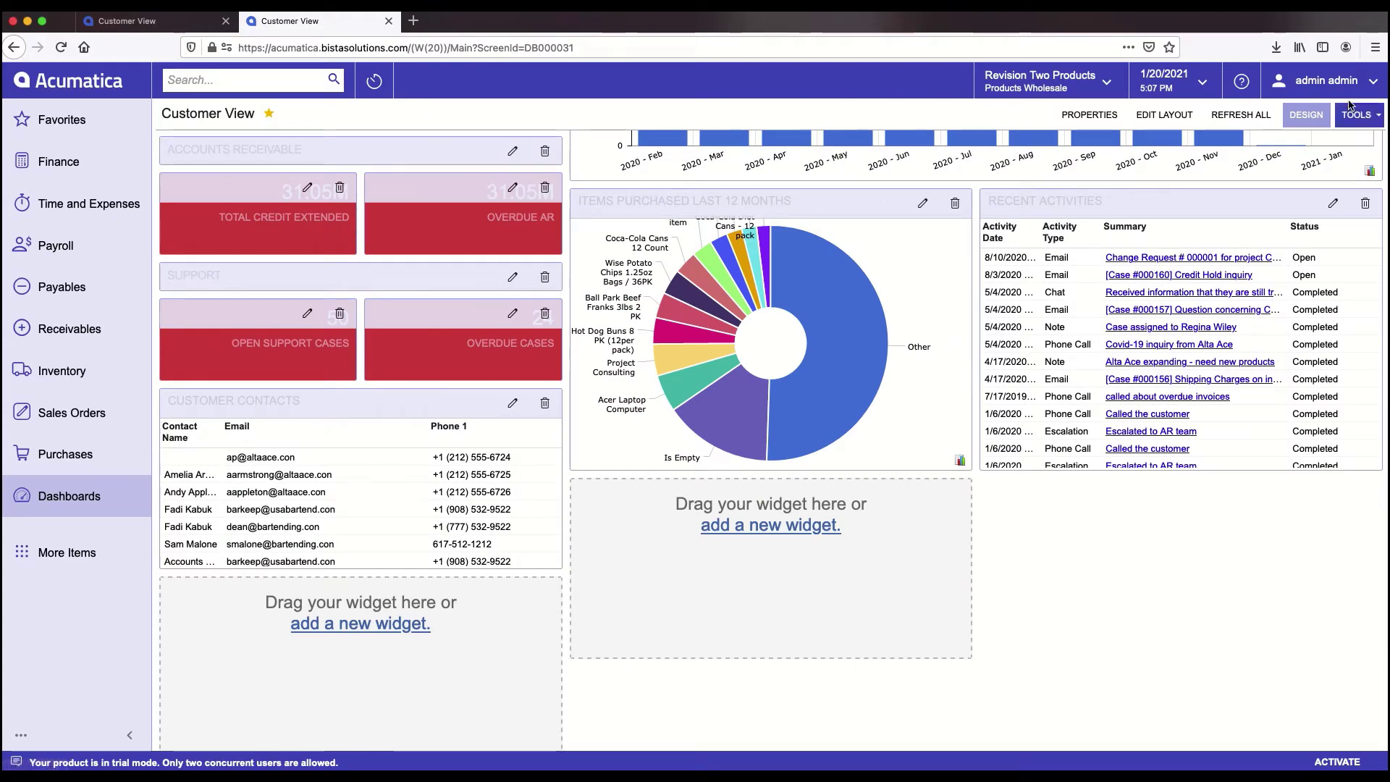
scroll(780, 231, up, 1)
click(1301, 117)
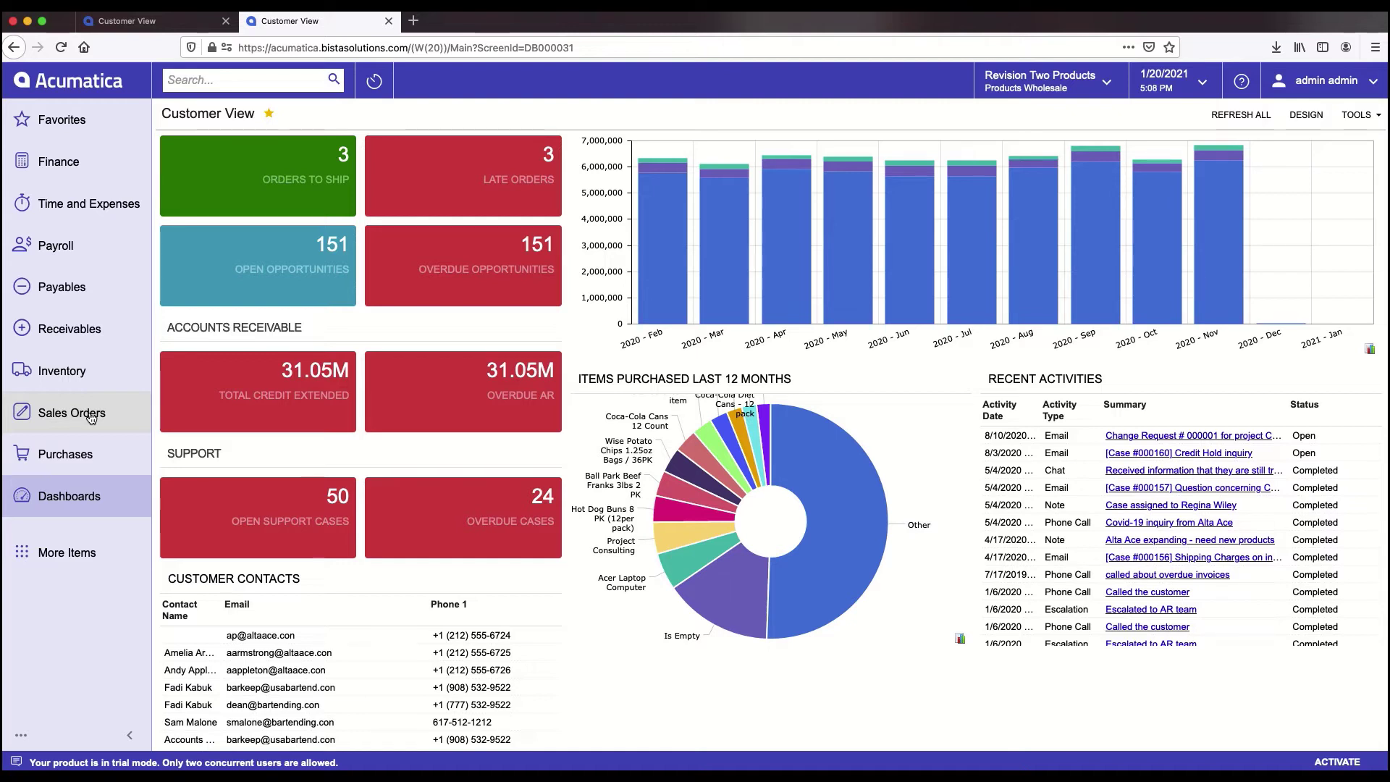
- Show the sidebar's Collapse to Top and Edit Menu options
click(17, 729)
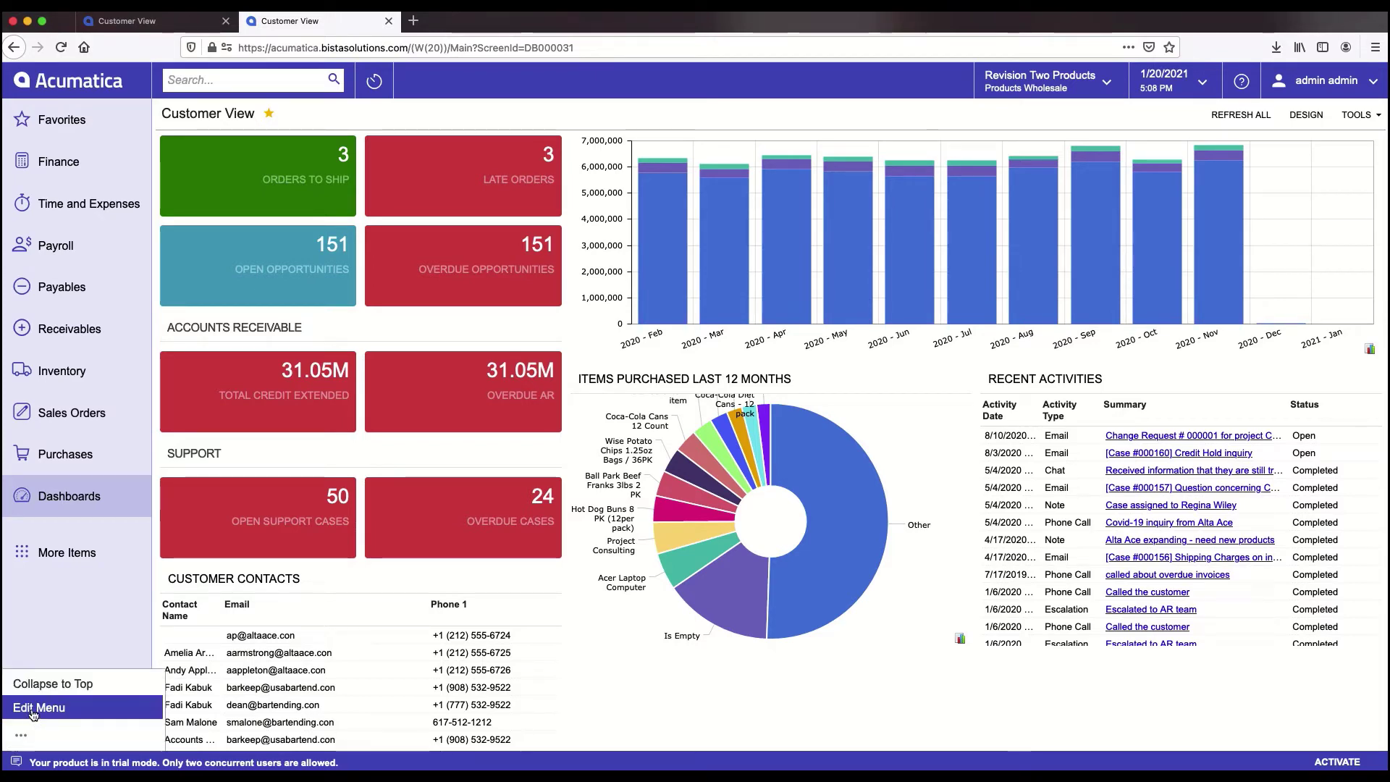
click(33, 714)
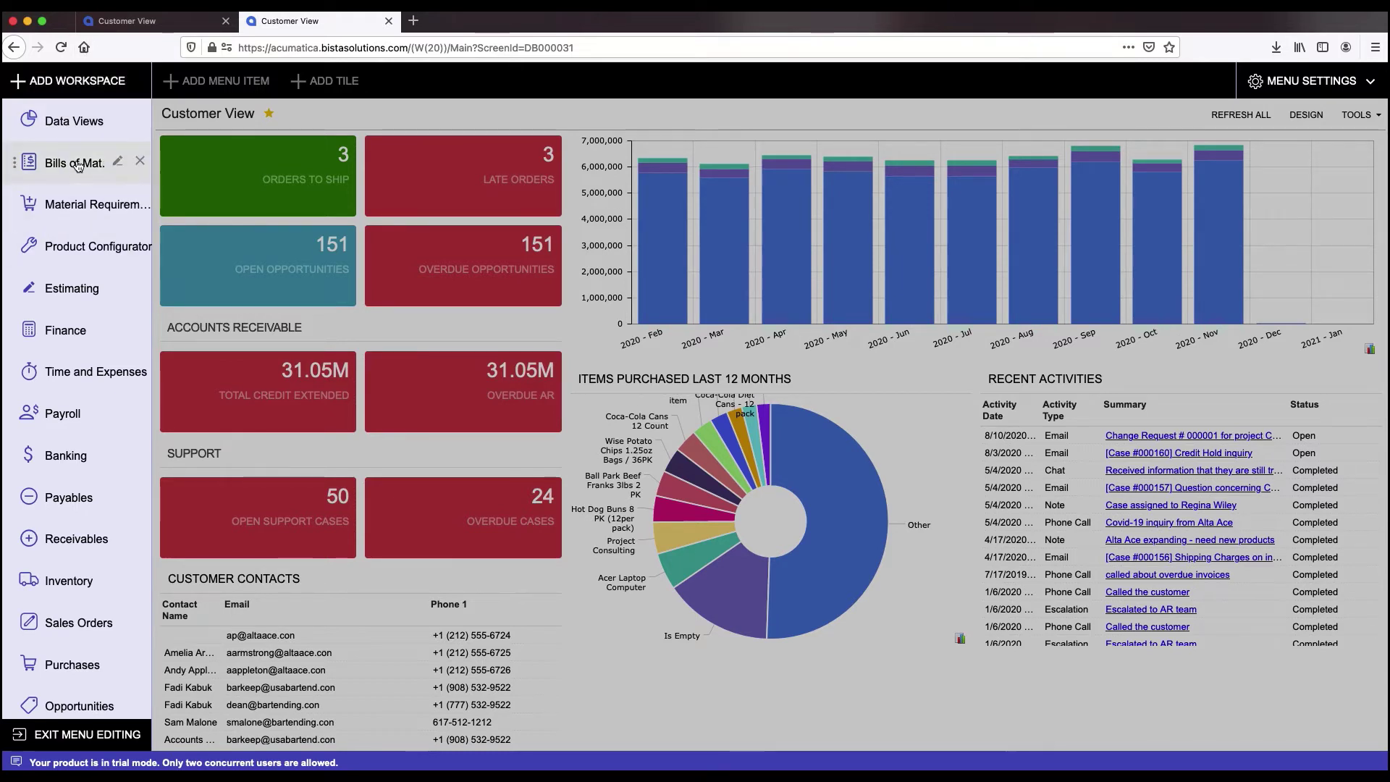
scroll(67, 165, down, 1)
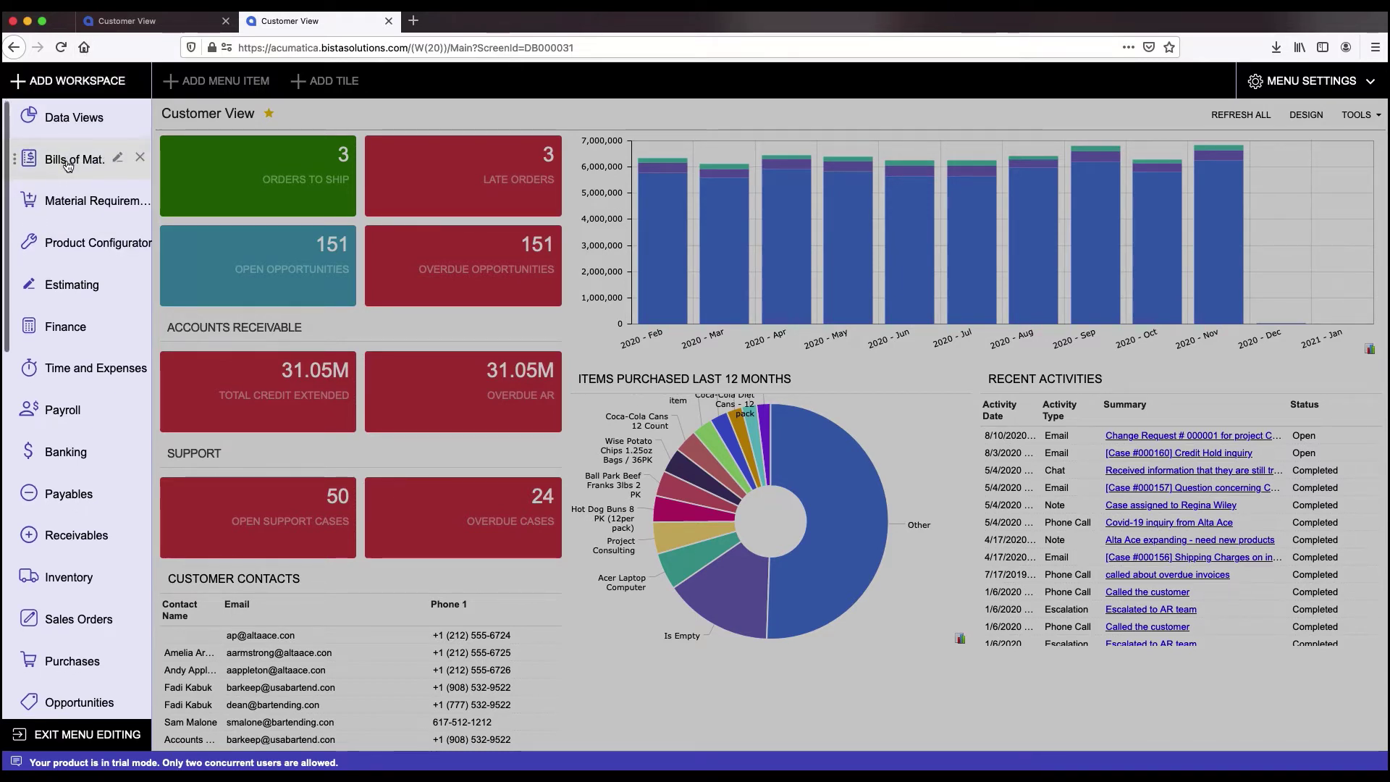
drag(67, 165, 70, 220)
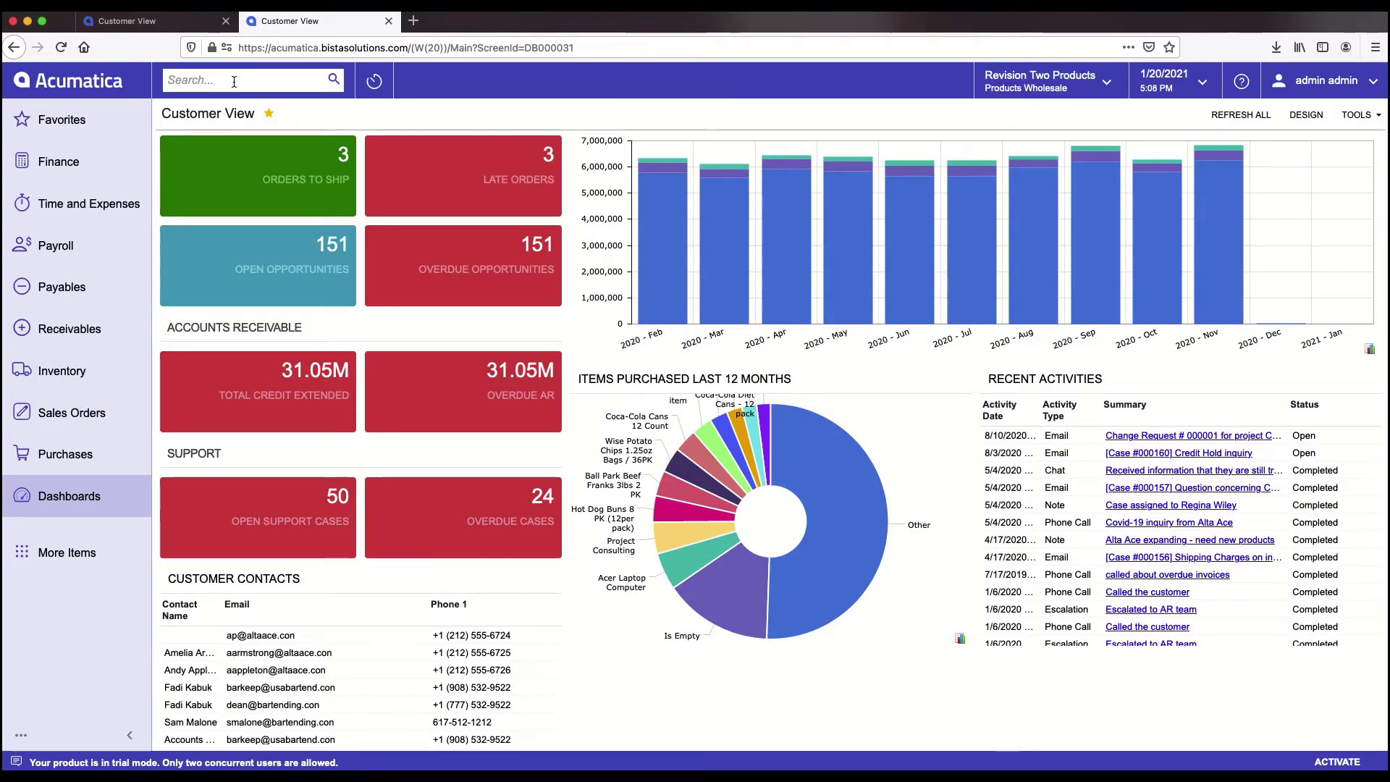
- Search for 1099 and review the matching transactions, profiles and help topics
click(233, 82)
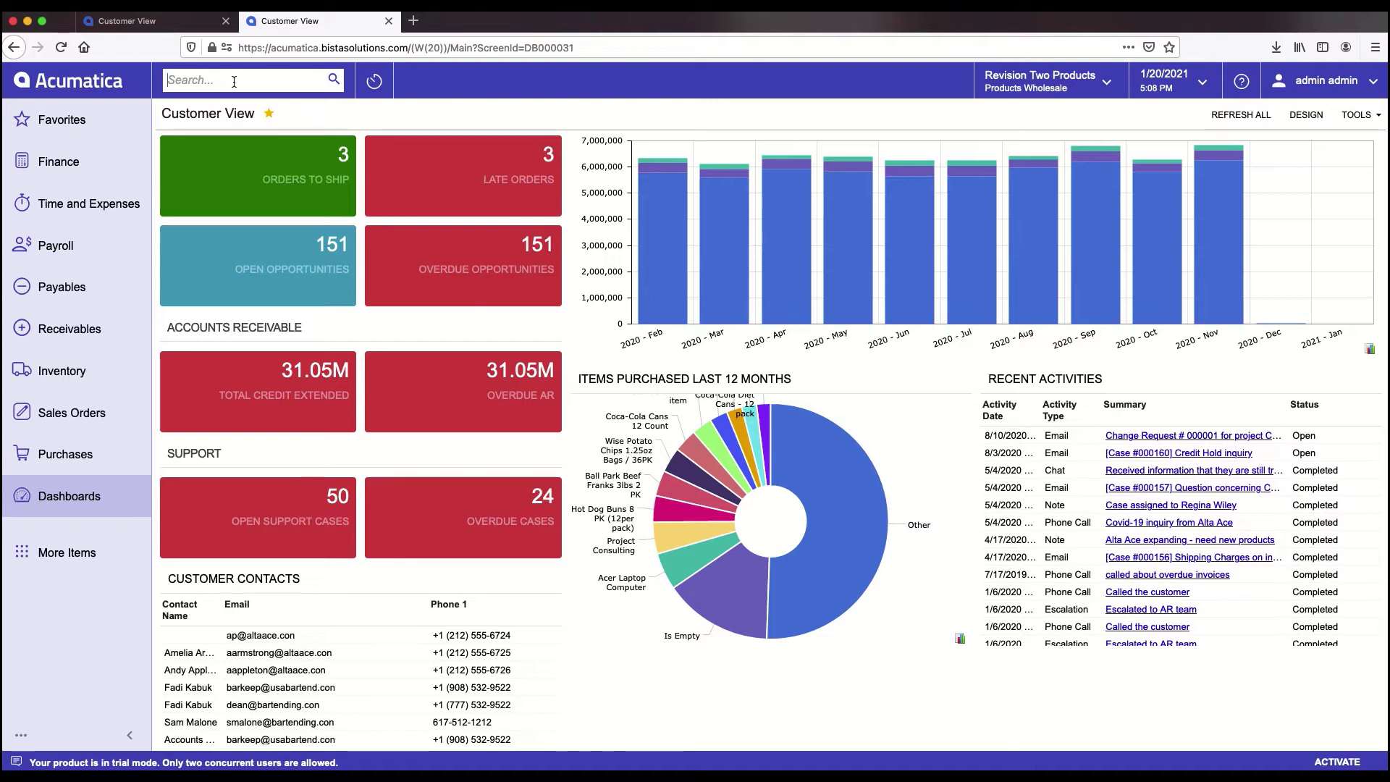
text(109)
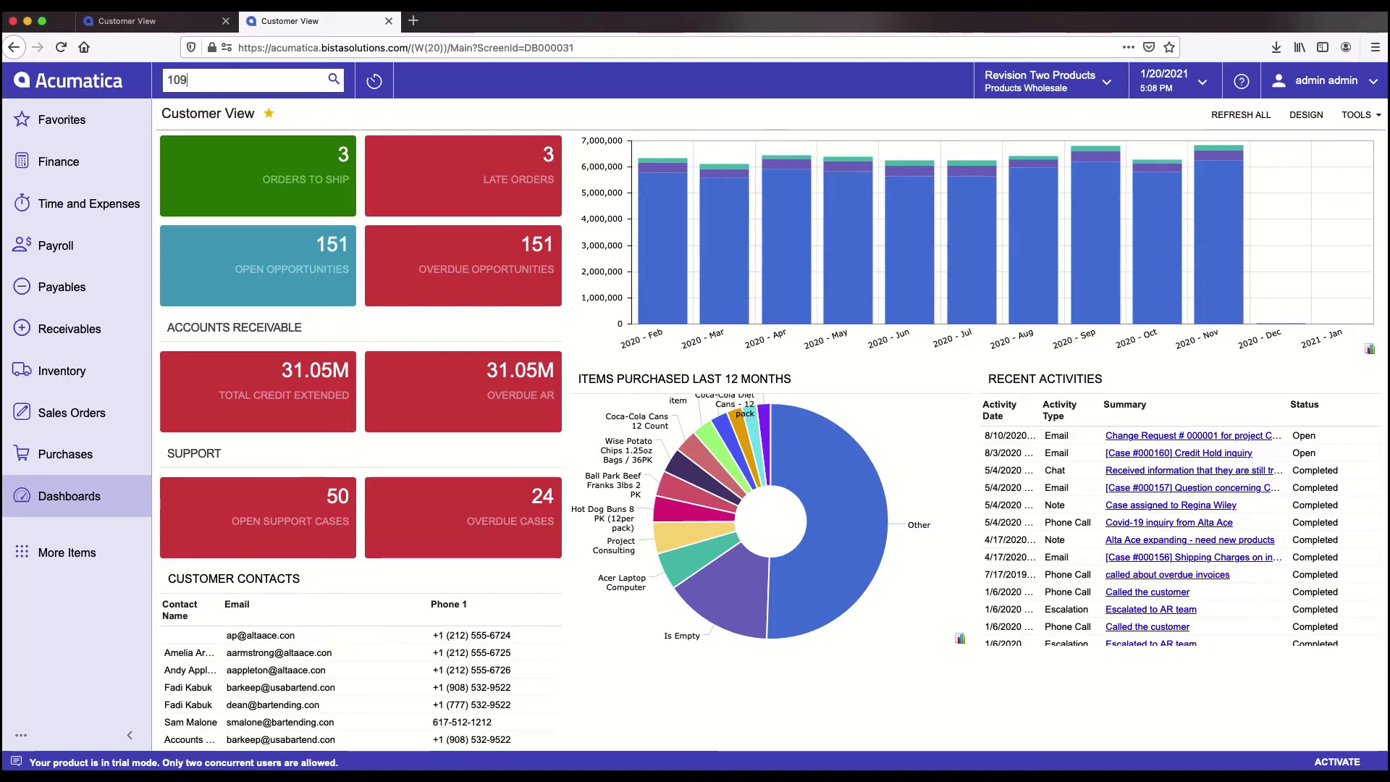
text(9)
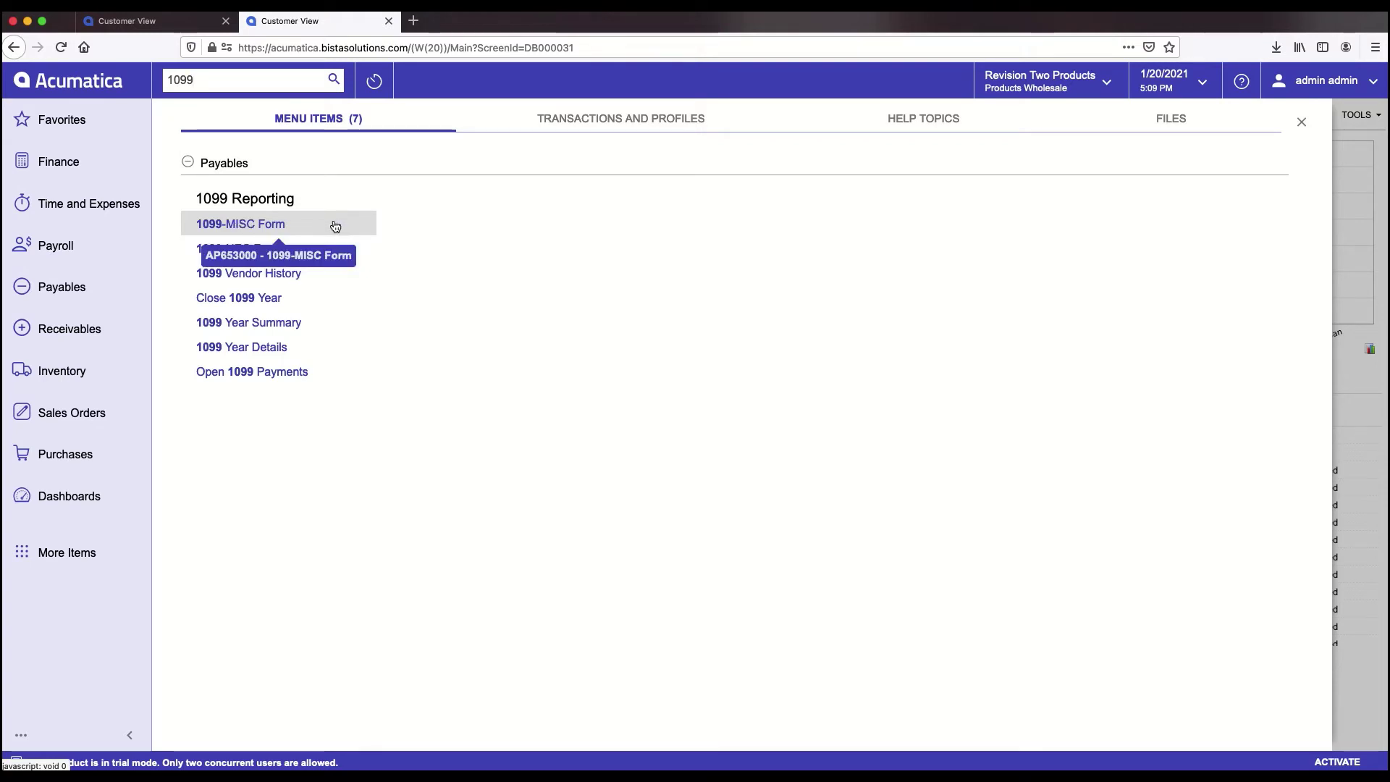
click(656, 118)
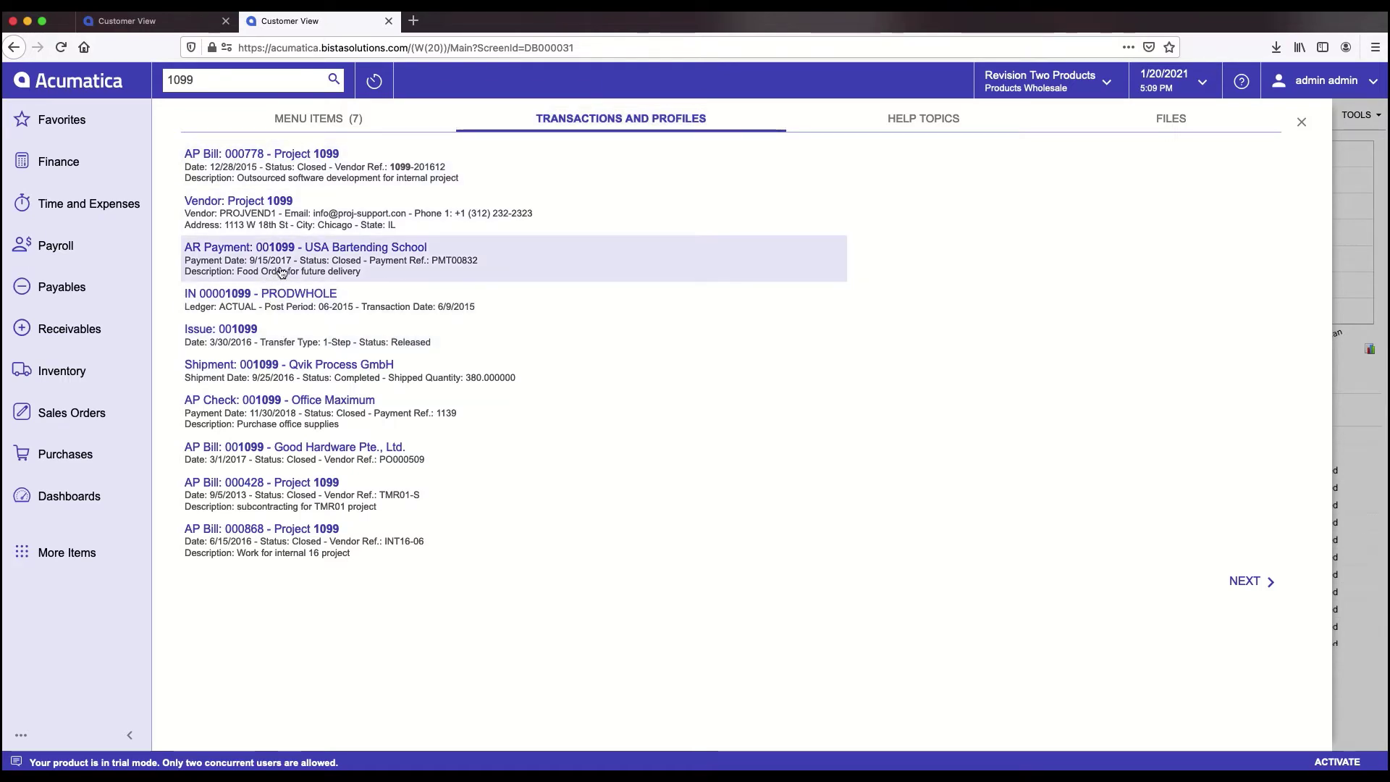
click(946, 118)
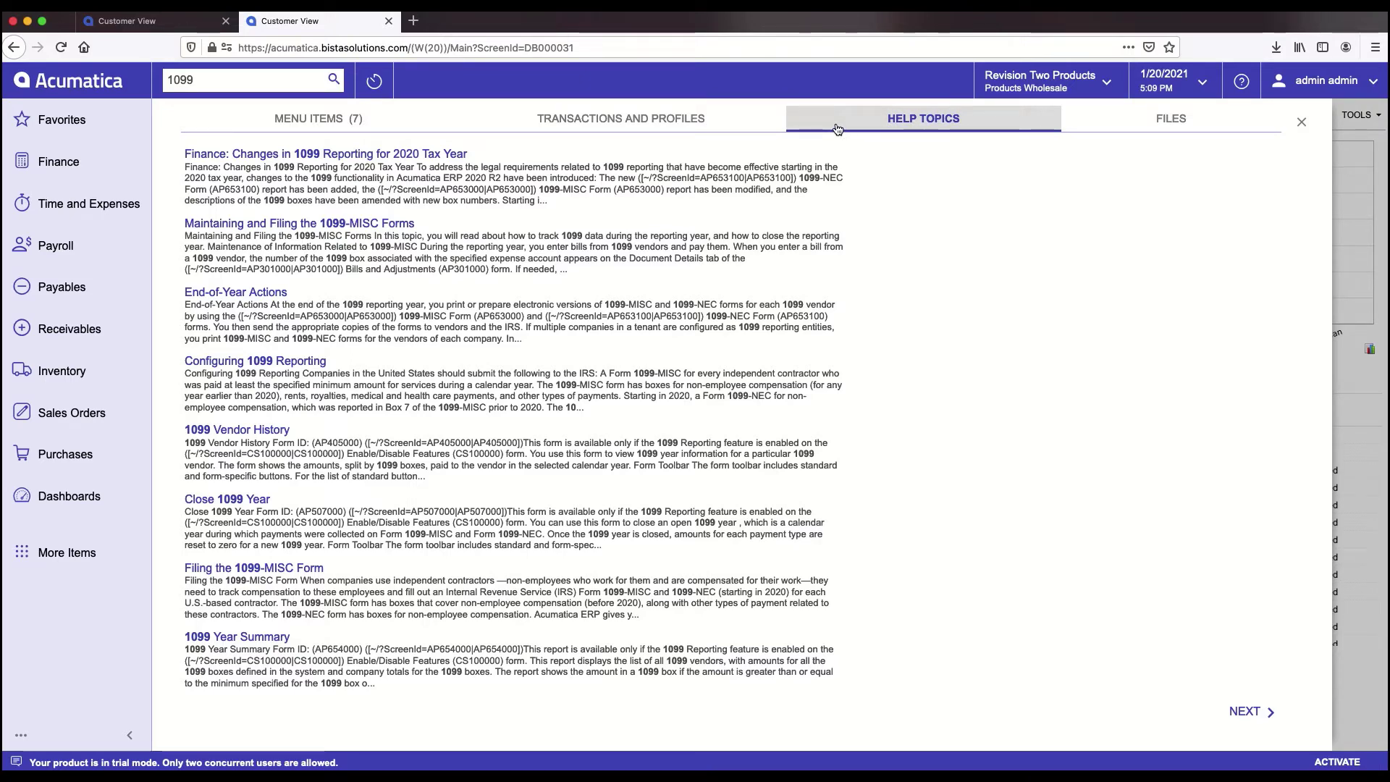
click(69, 501)
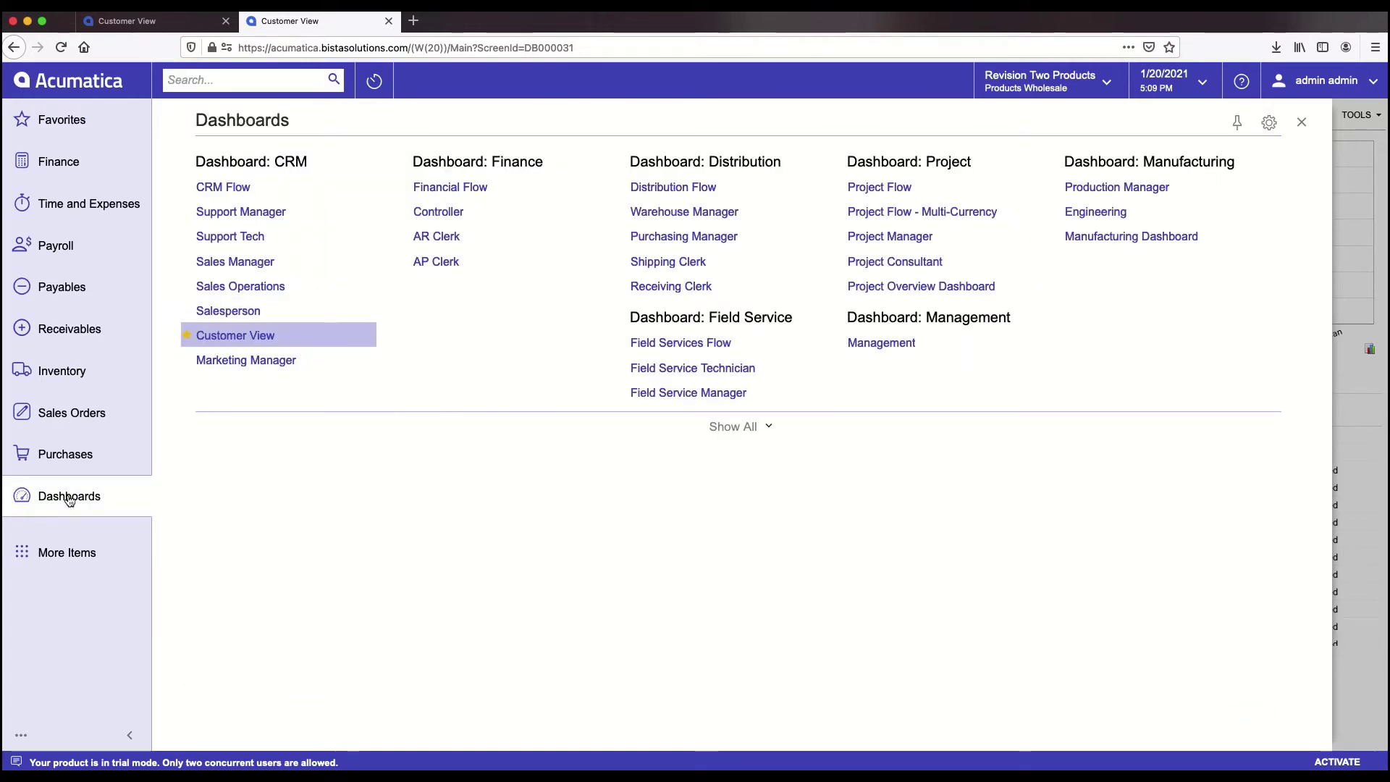
- From the Controller dashboard, drill into the Overdue Customers AR summary of 51 records
click(445, 212)
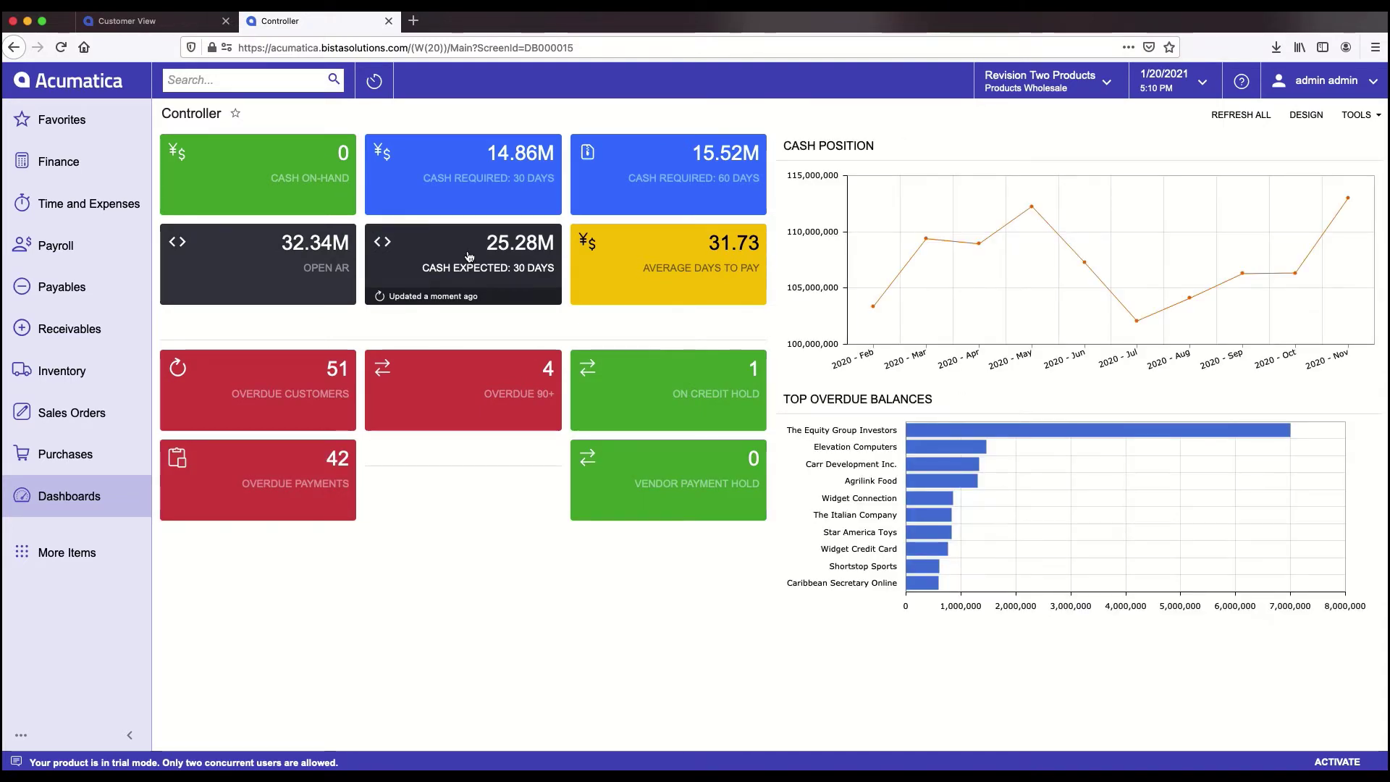
click(287, 382)
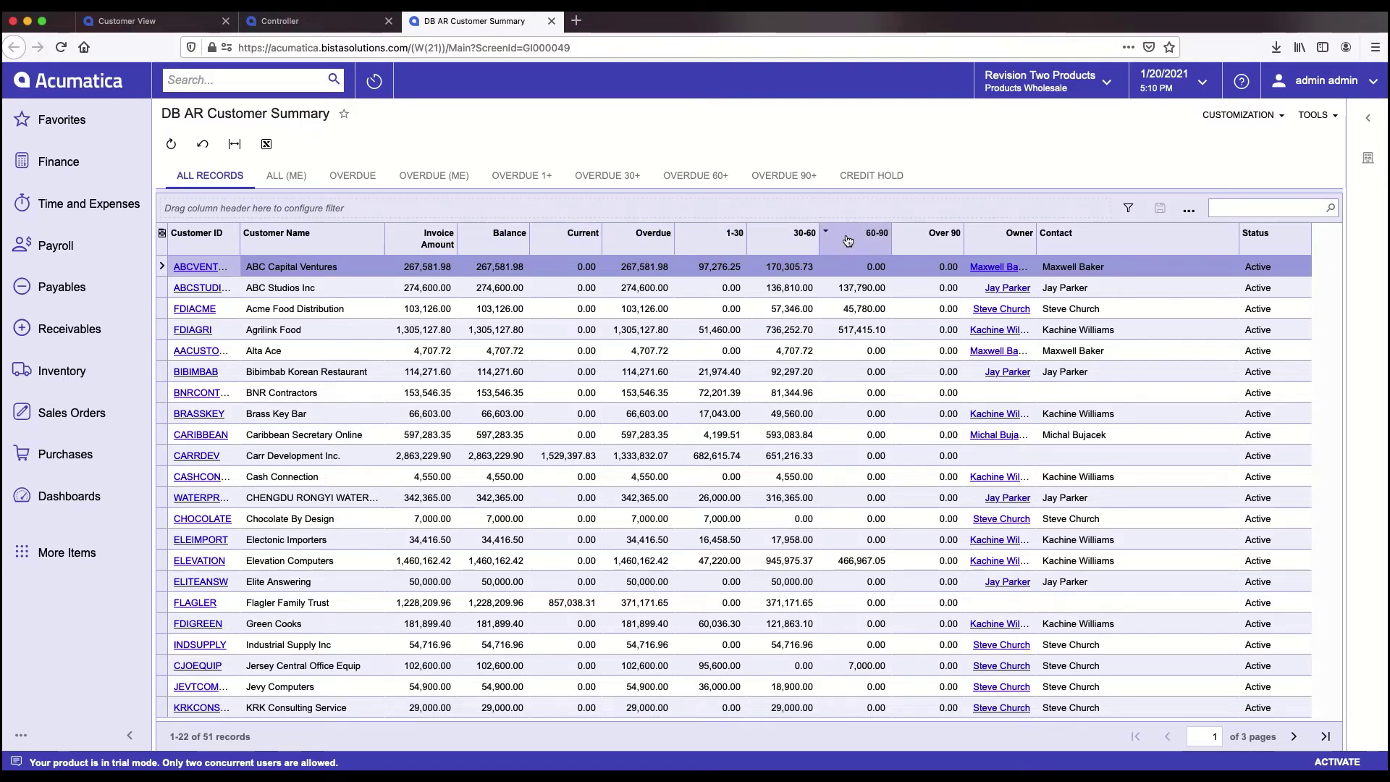
- Reposition the Current column directly after Invoice Amount, ahead of Balance
drag(565, 241, 488, 235)
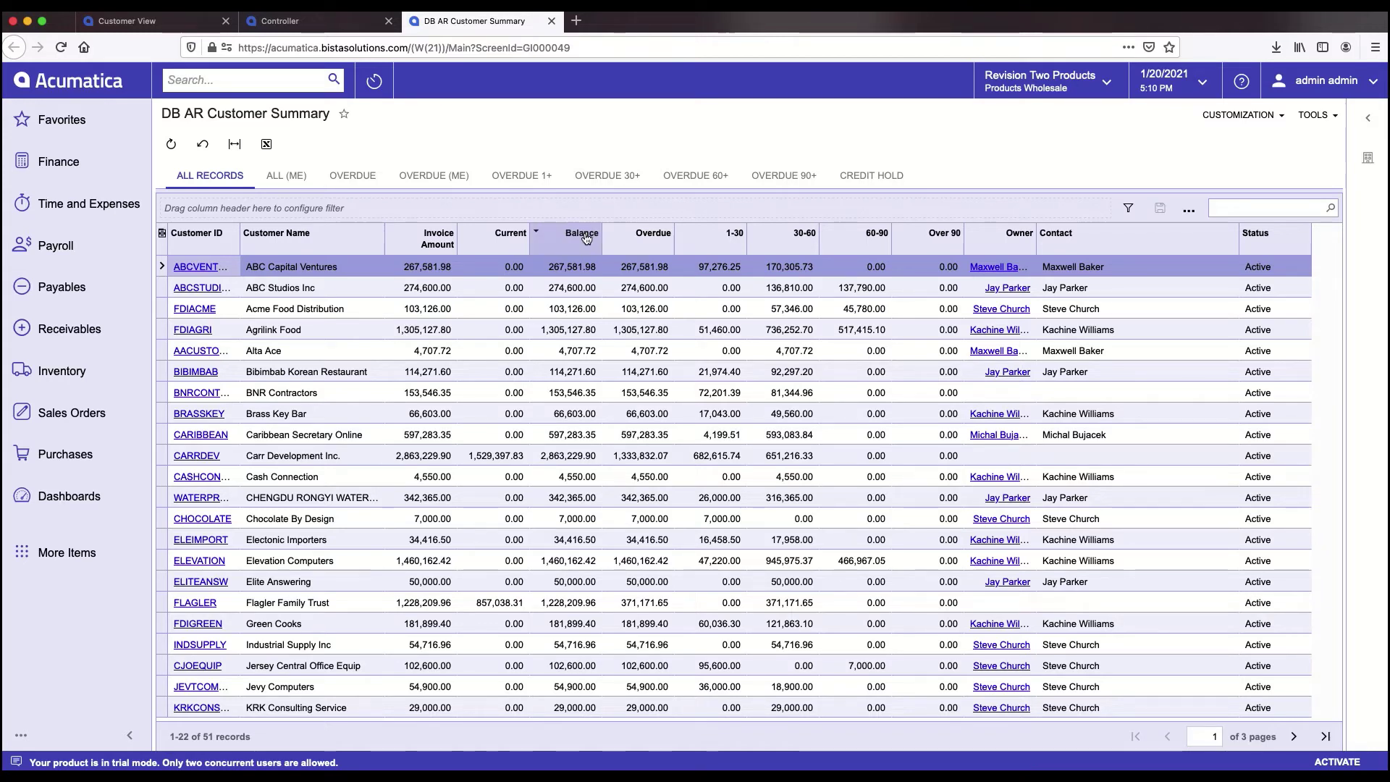
- Filter the Balance column to values greater than 50000, leaving 33 customers
click(581, 238)
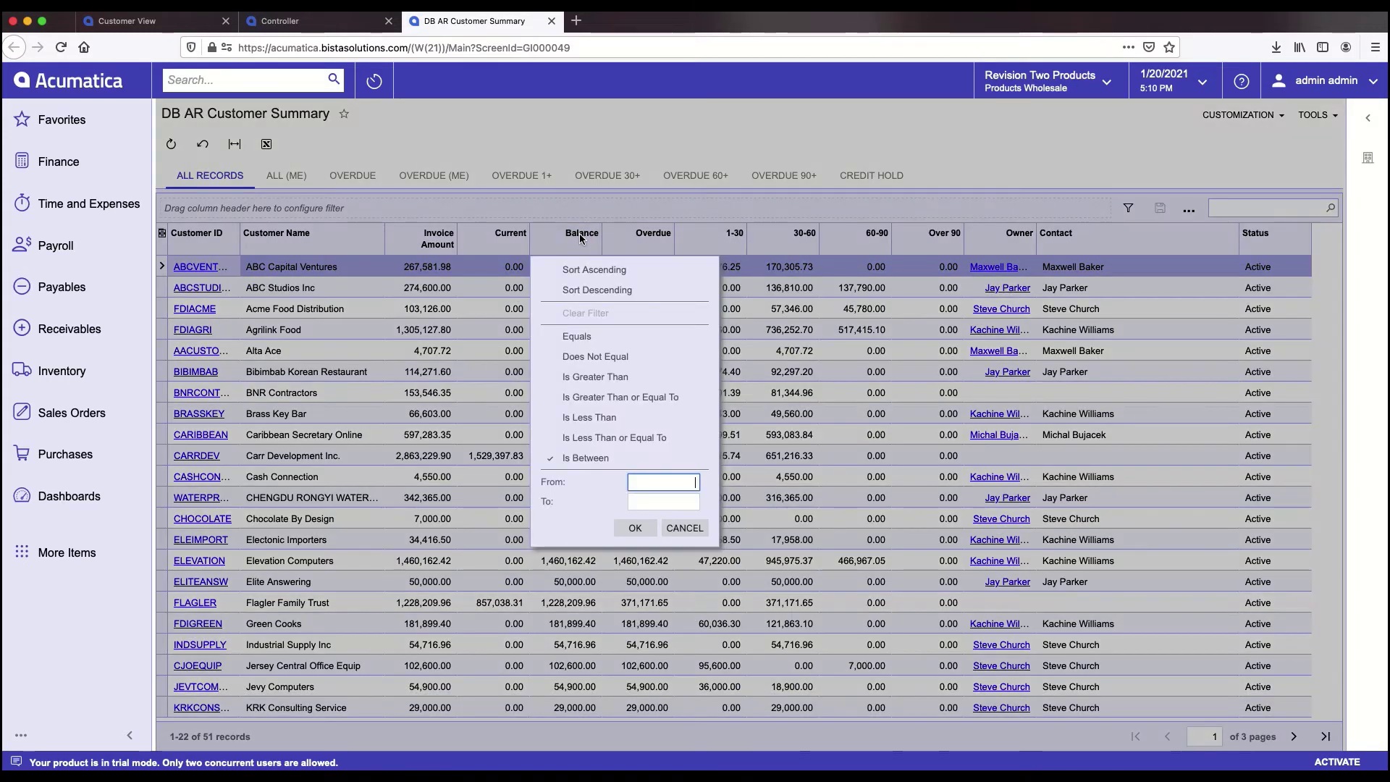
click(596, 379)
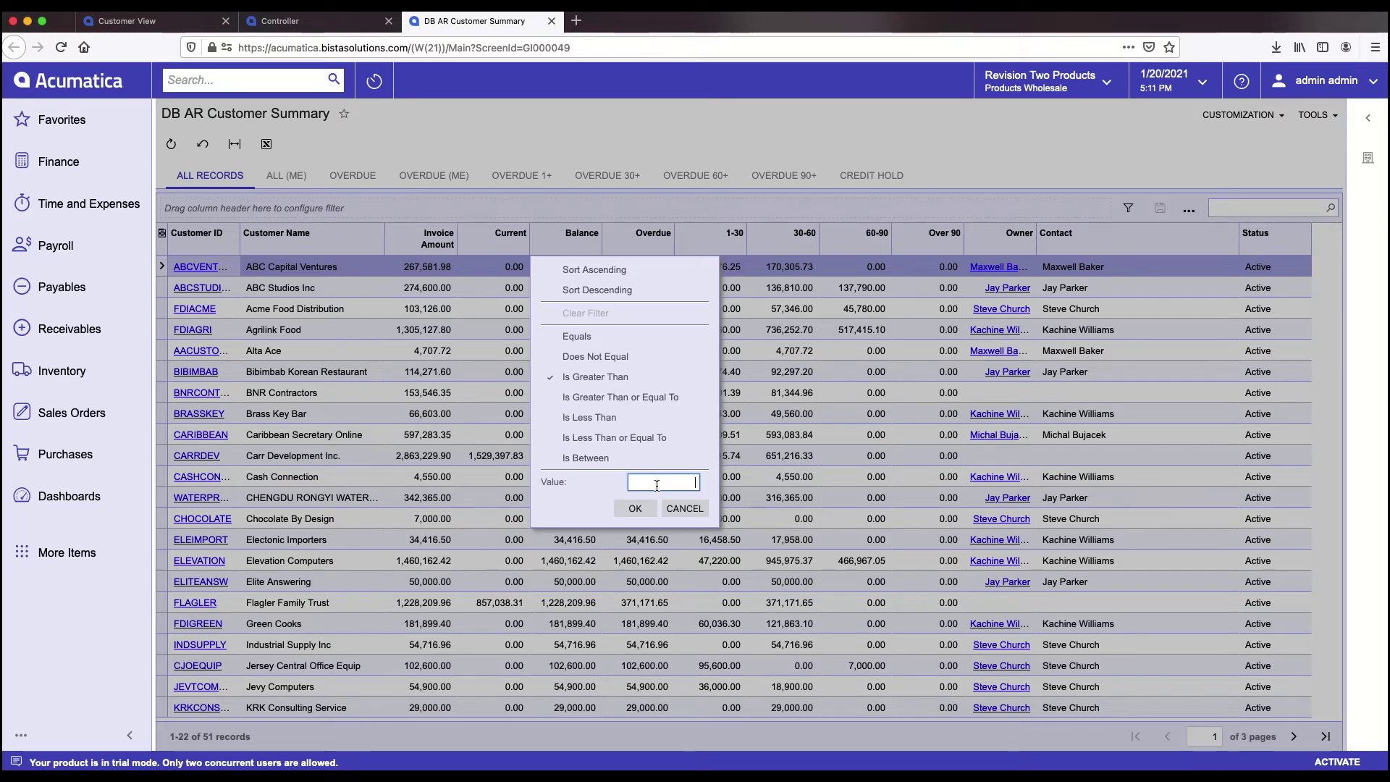
text(0)
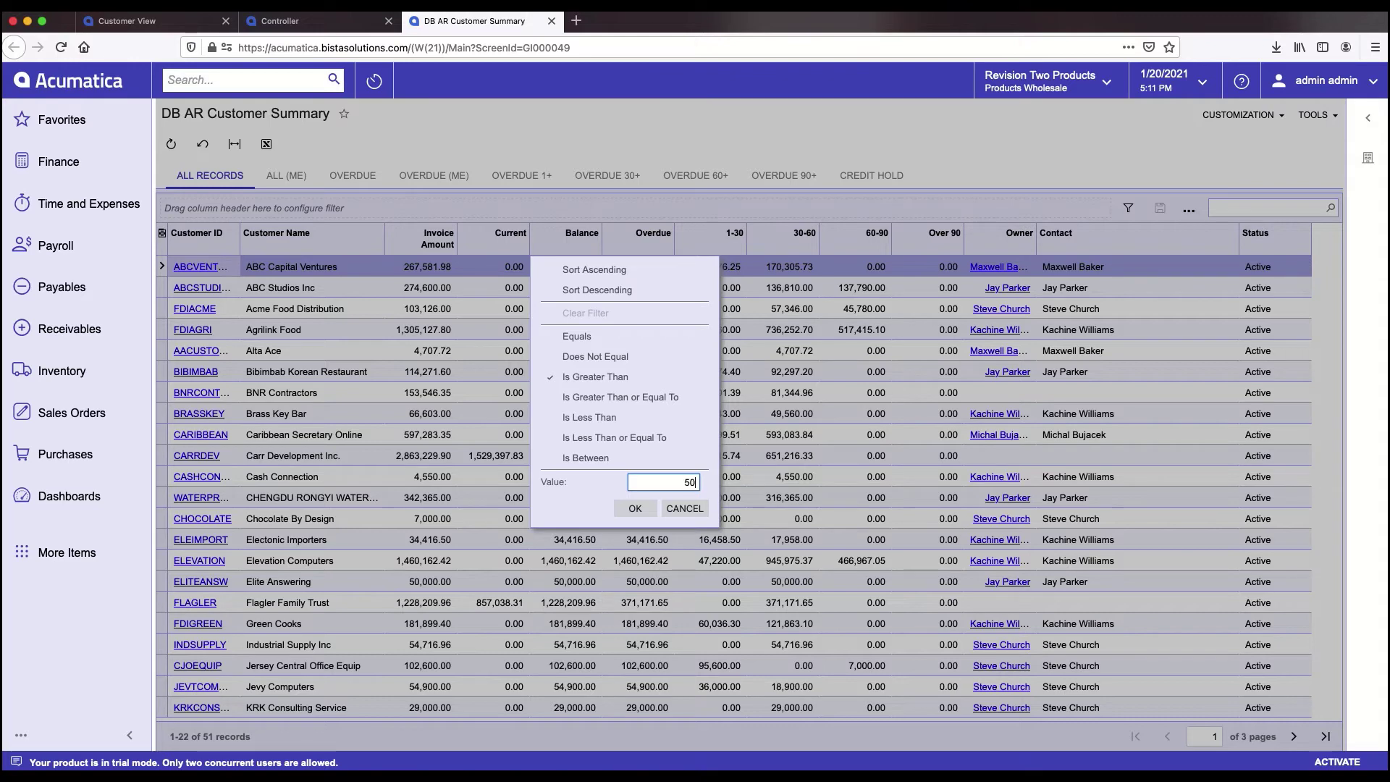
text(000)
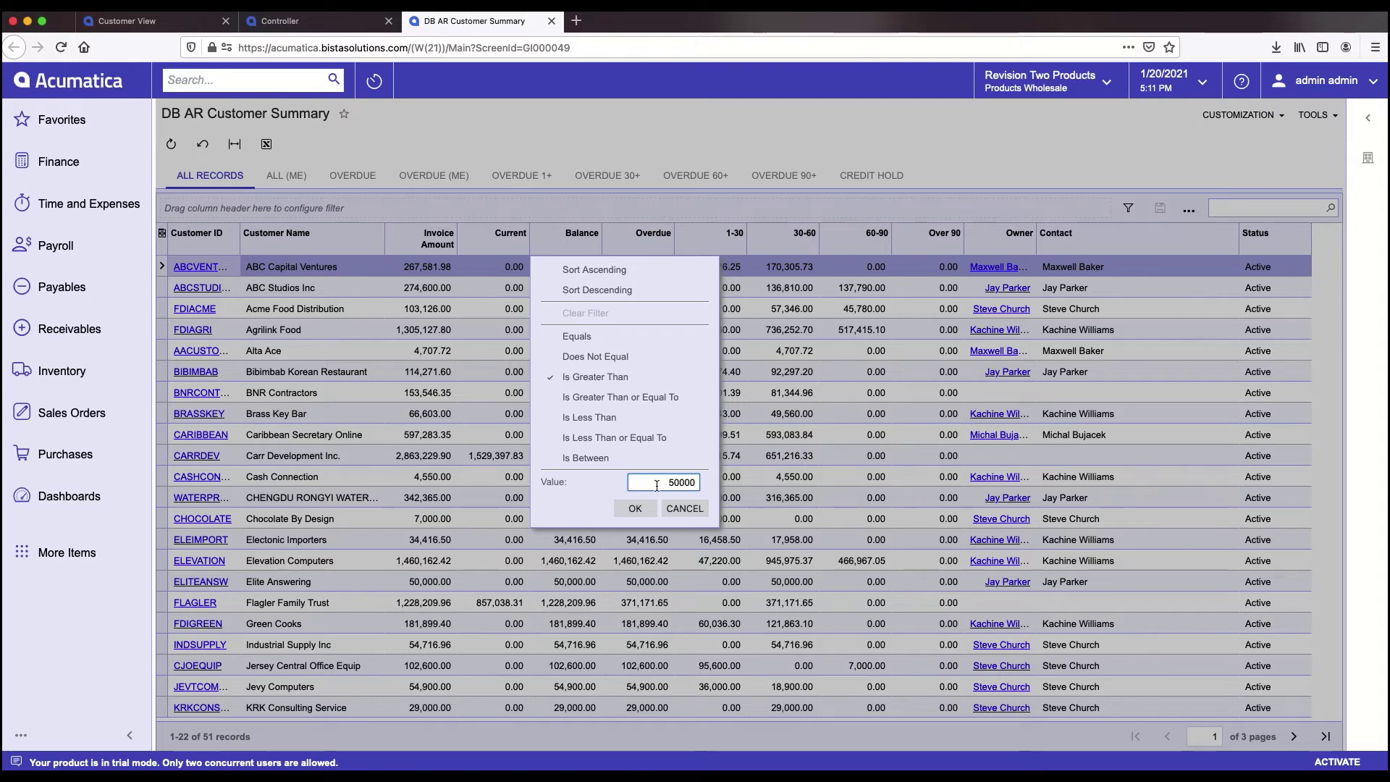
click(636, 510)
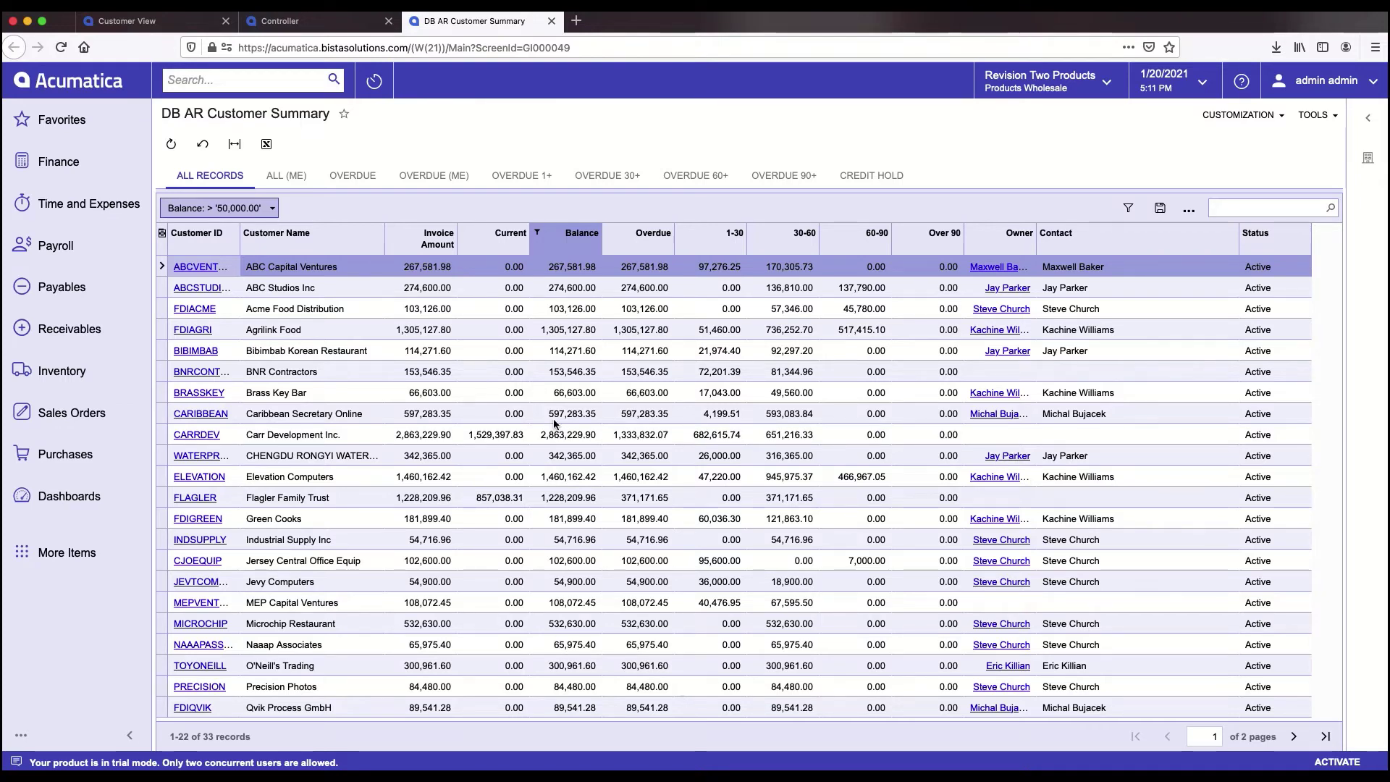
- In Column Configuration, move Owner from Selected to Available Columns and apply the layout
click(163, 236)
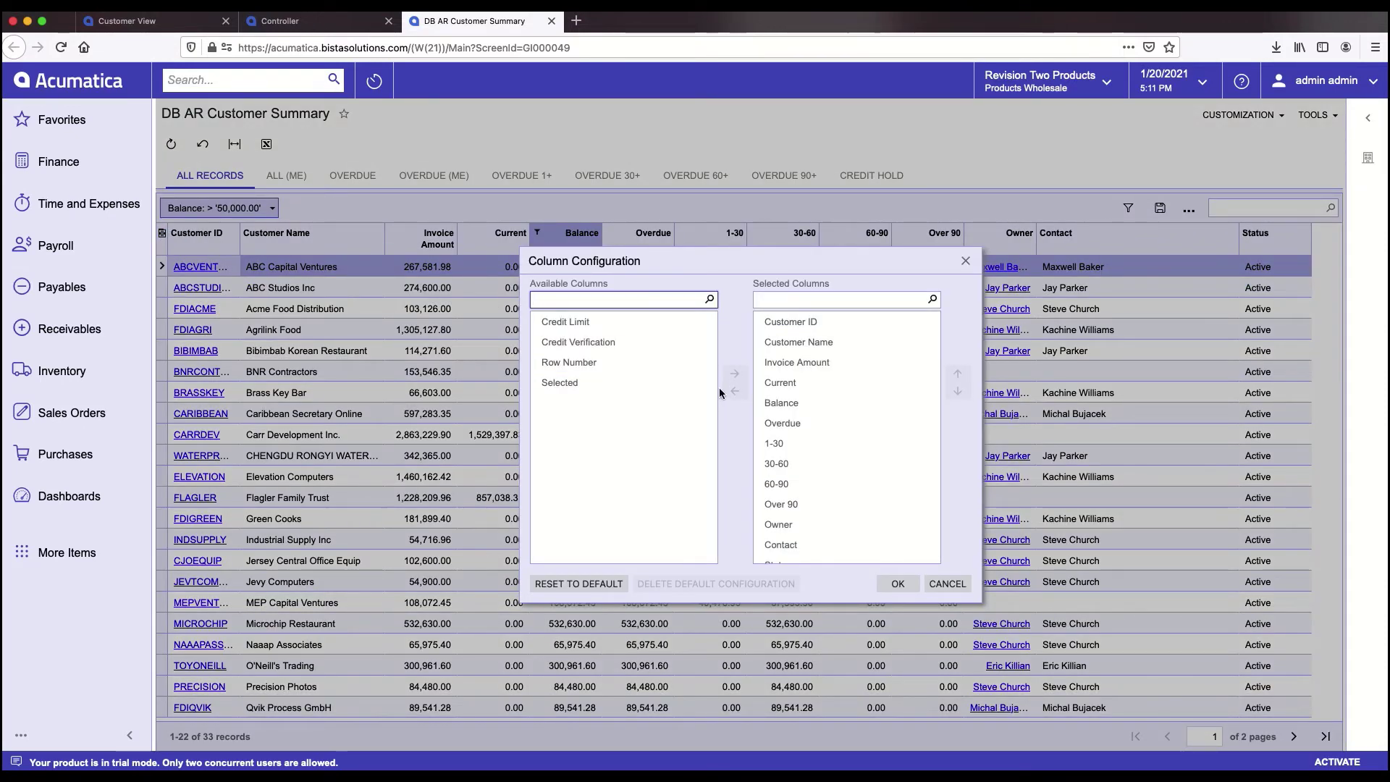
click(605, 345)
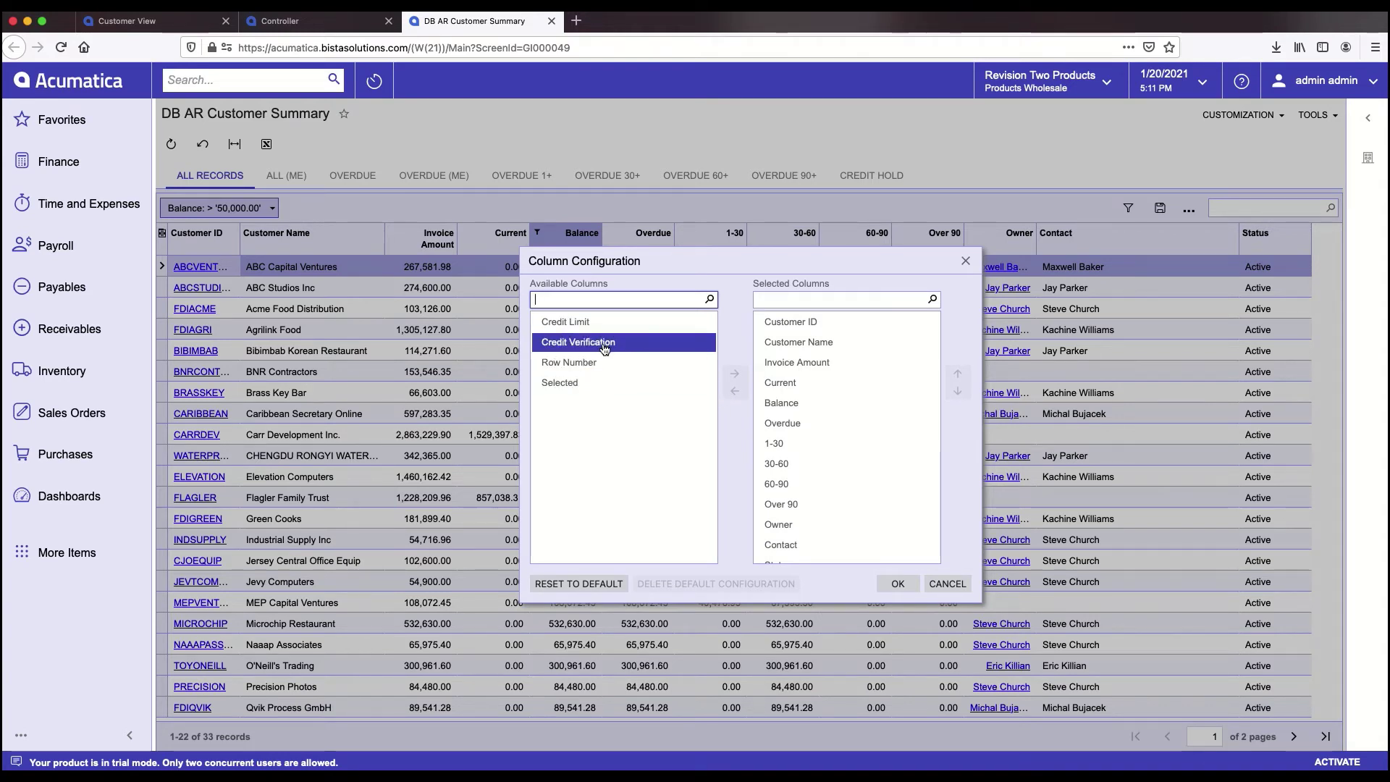
click(789, 422)
scroll(860, 434, down, 1)
click(861, 434)
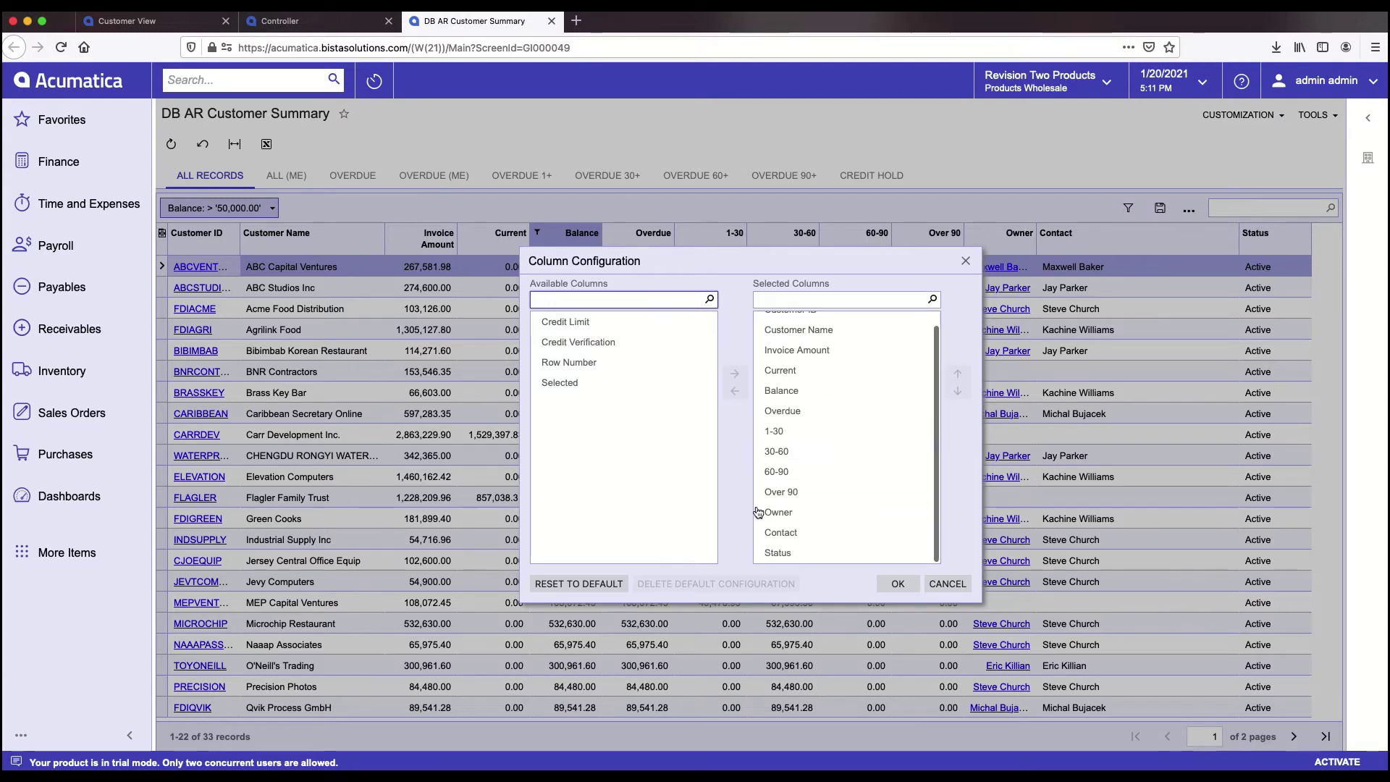
click(778, 550)
click(811, 513)
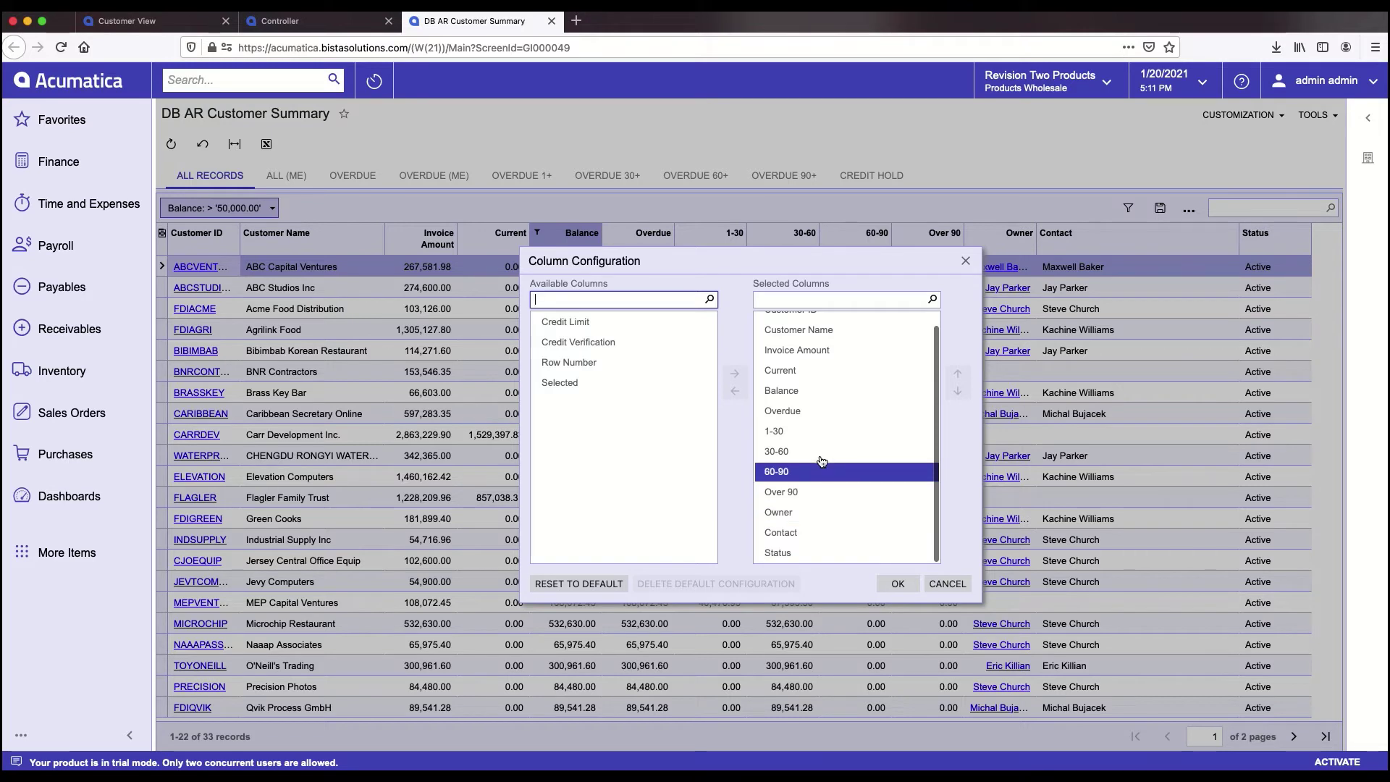
click(787, 518)
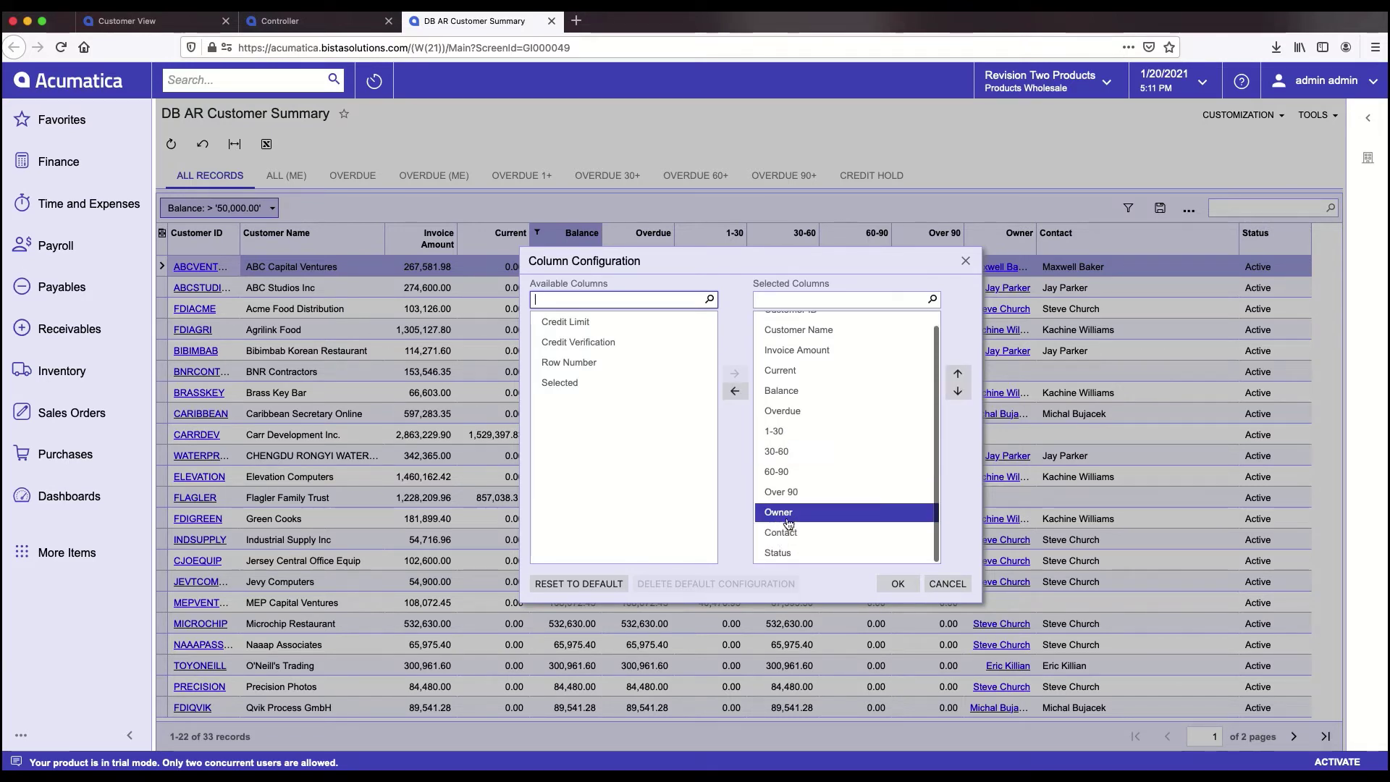
click(735, 391)
click(896, 586)
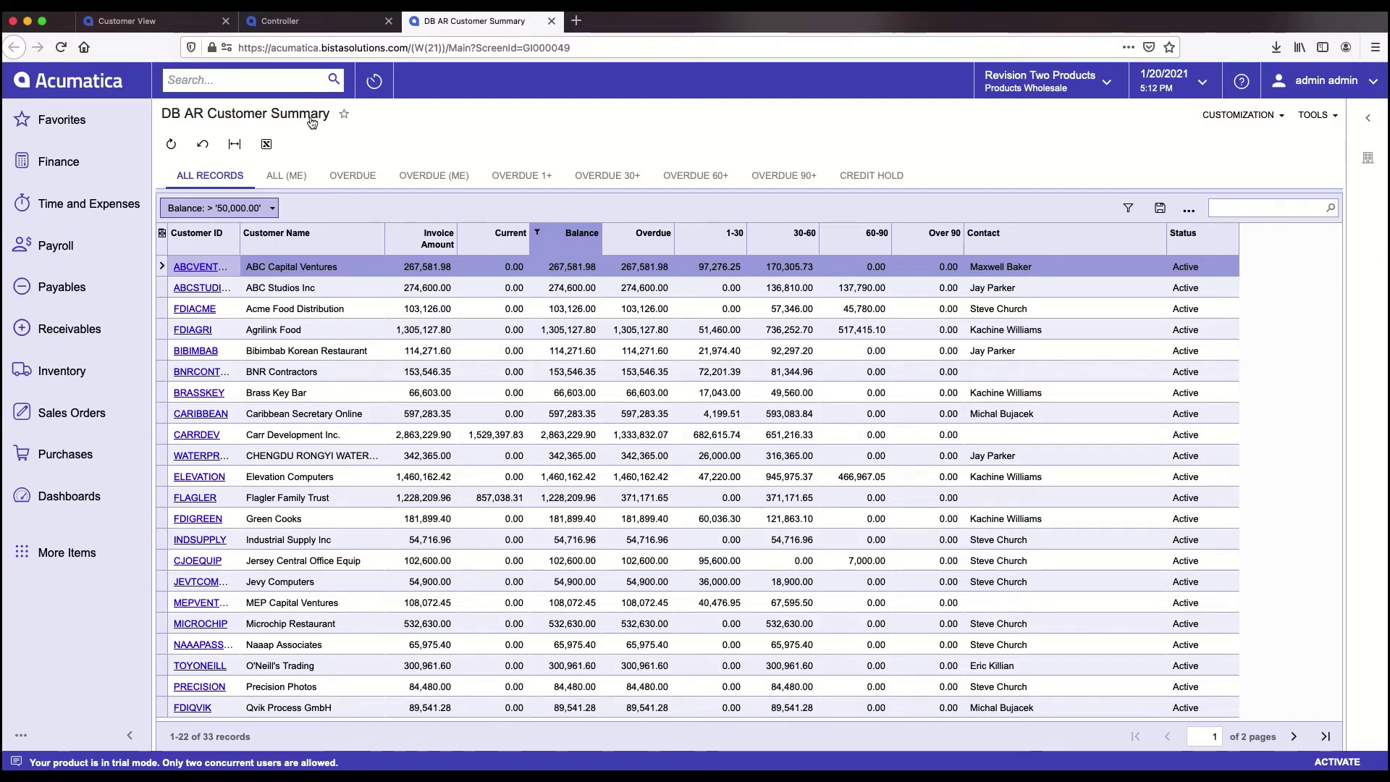
- Search the menus for 'autom' and open a new Automation Schedules record
click(229, 79)
text(a)
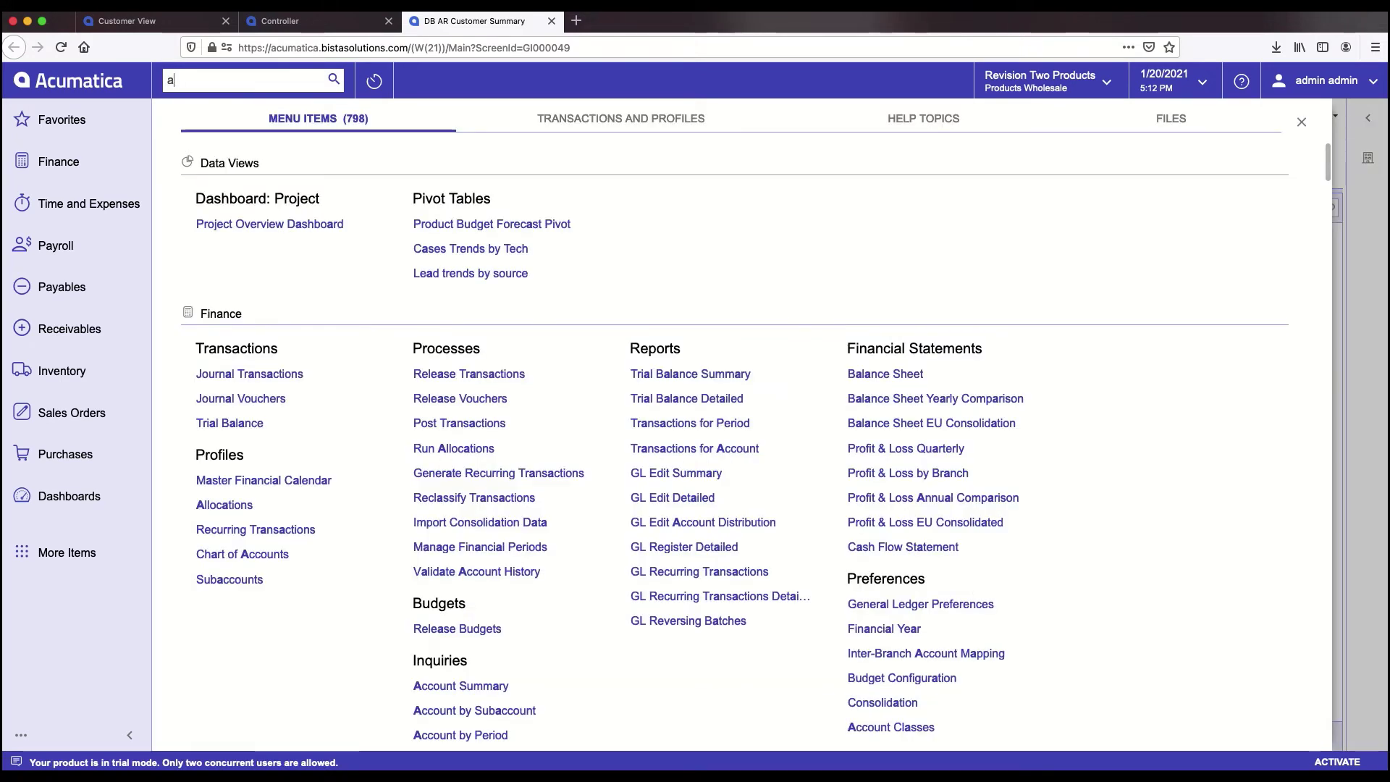
text(utom)
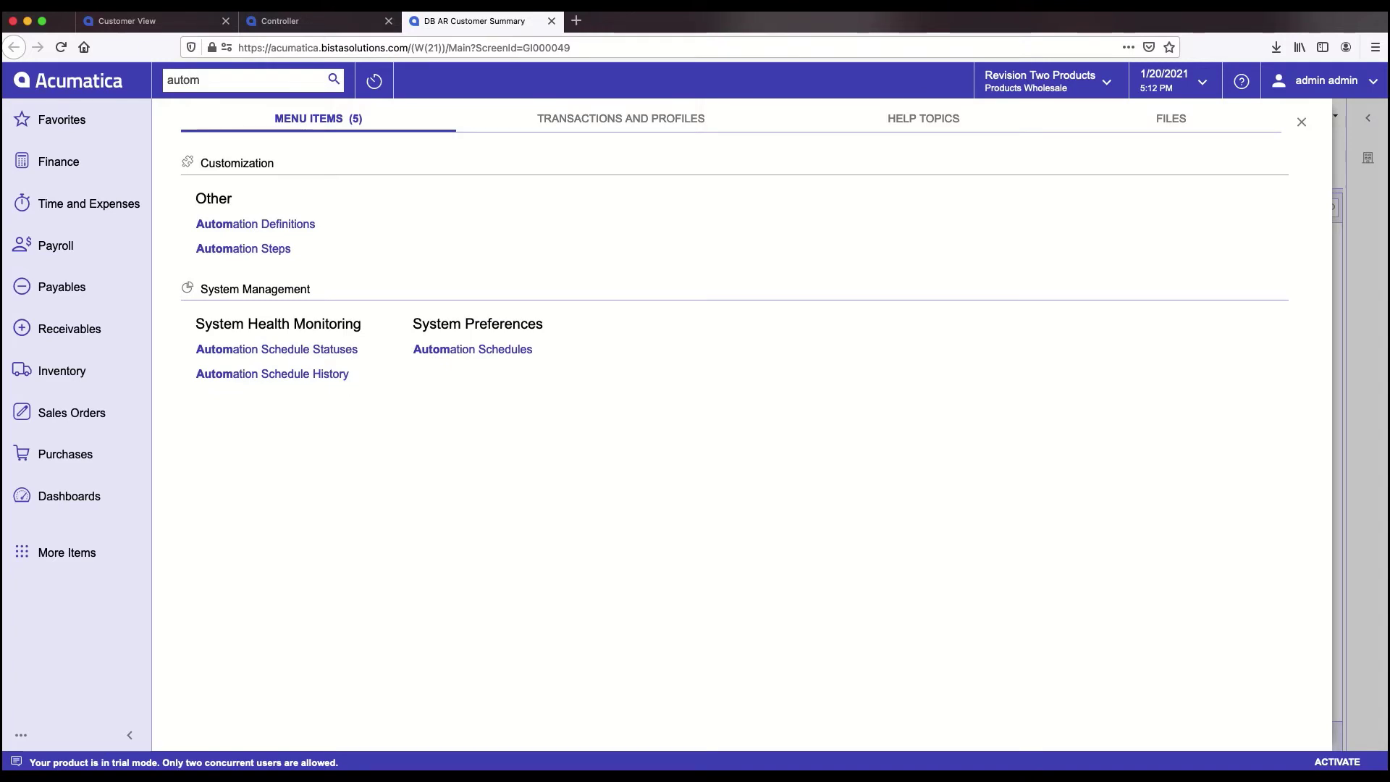
click(457, 350)
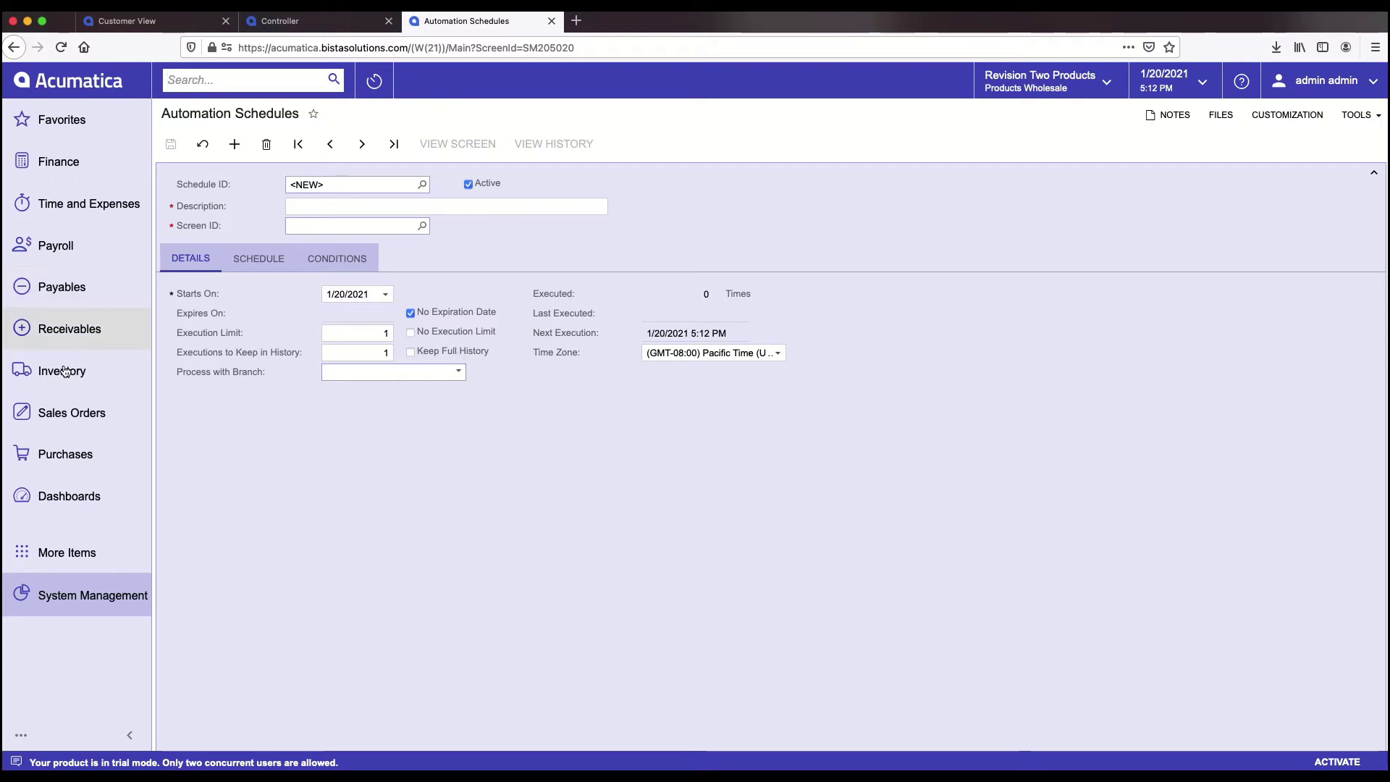
- Show the Payables workspace with its transactions, processes, inquiries and reports
click(67, 299)
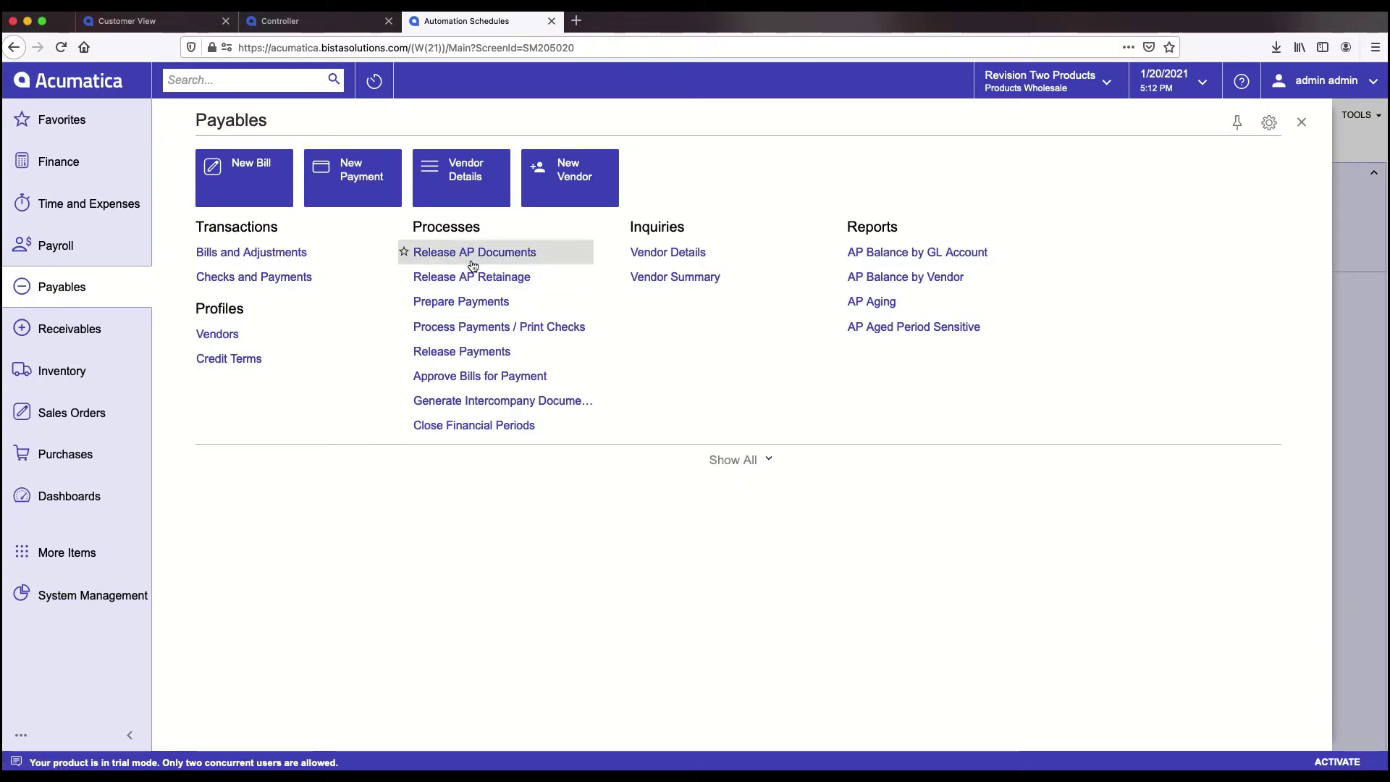
- In Prepare Payments, set the payment method to CHECK
click(472, 304)
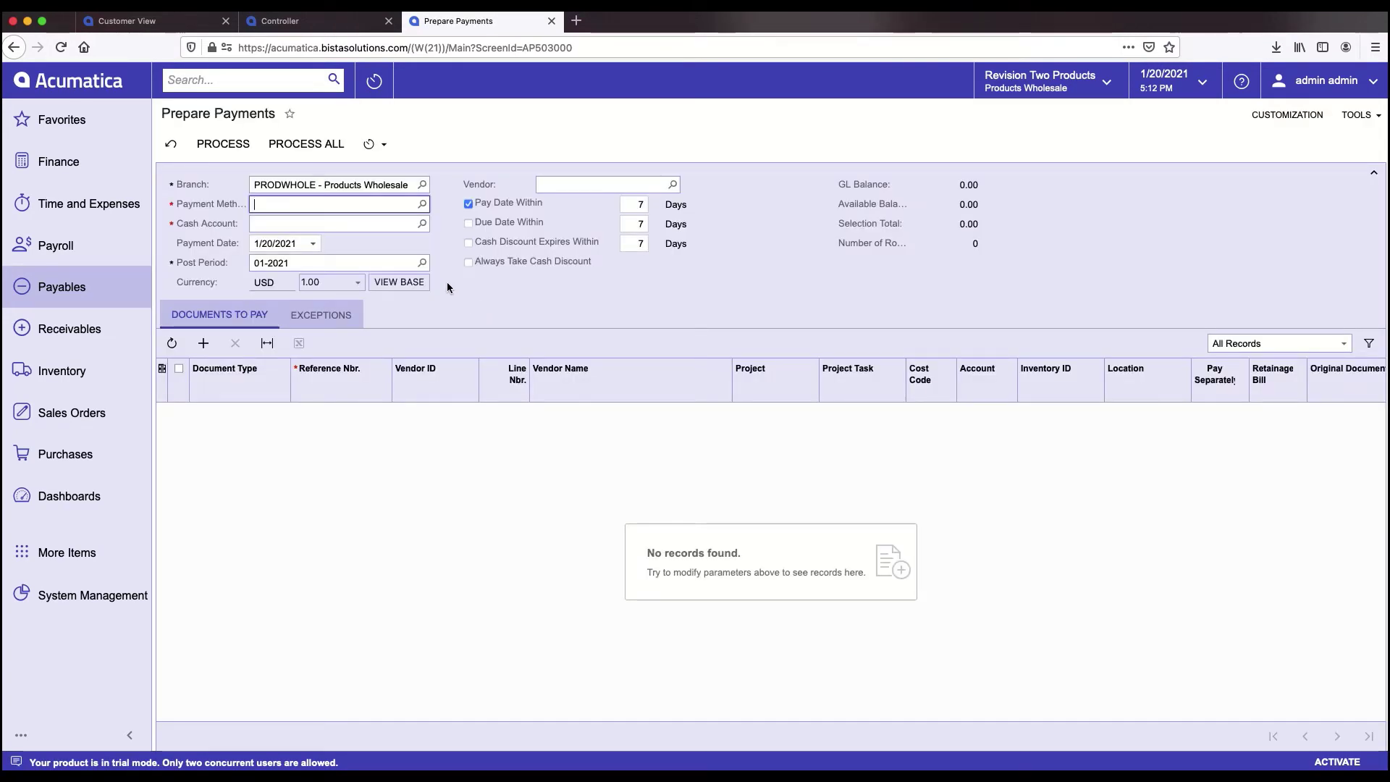
click(423, 205)
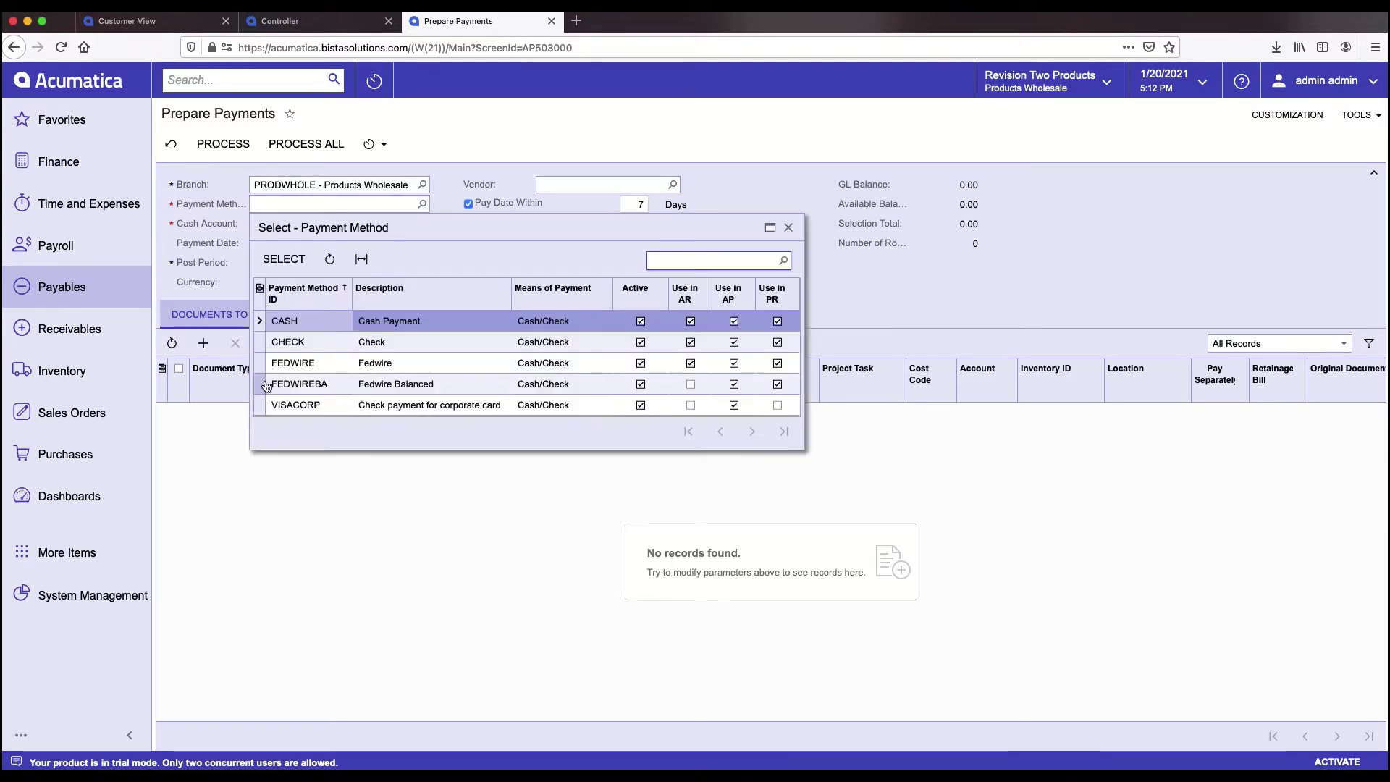
double_click(292, 343)
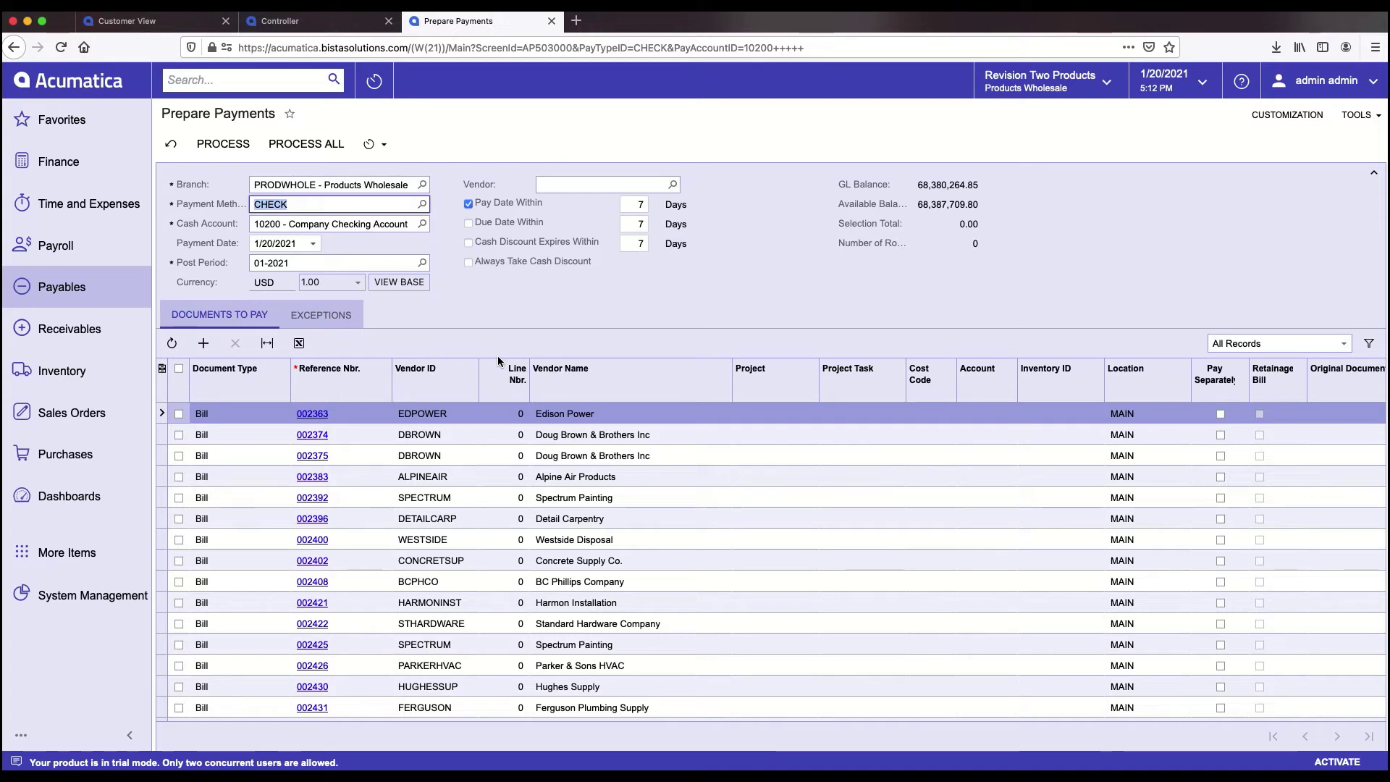
- Mark bills 002374, 002375 and 002383 for payment, bringing the selection total to 79,309.00
click(179, 435)
click(179, 456)
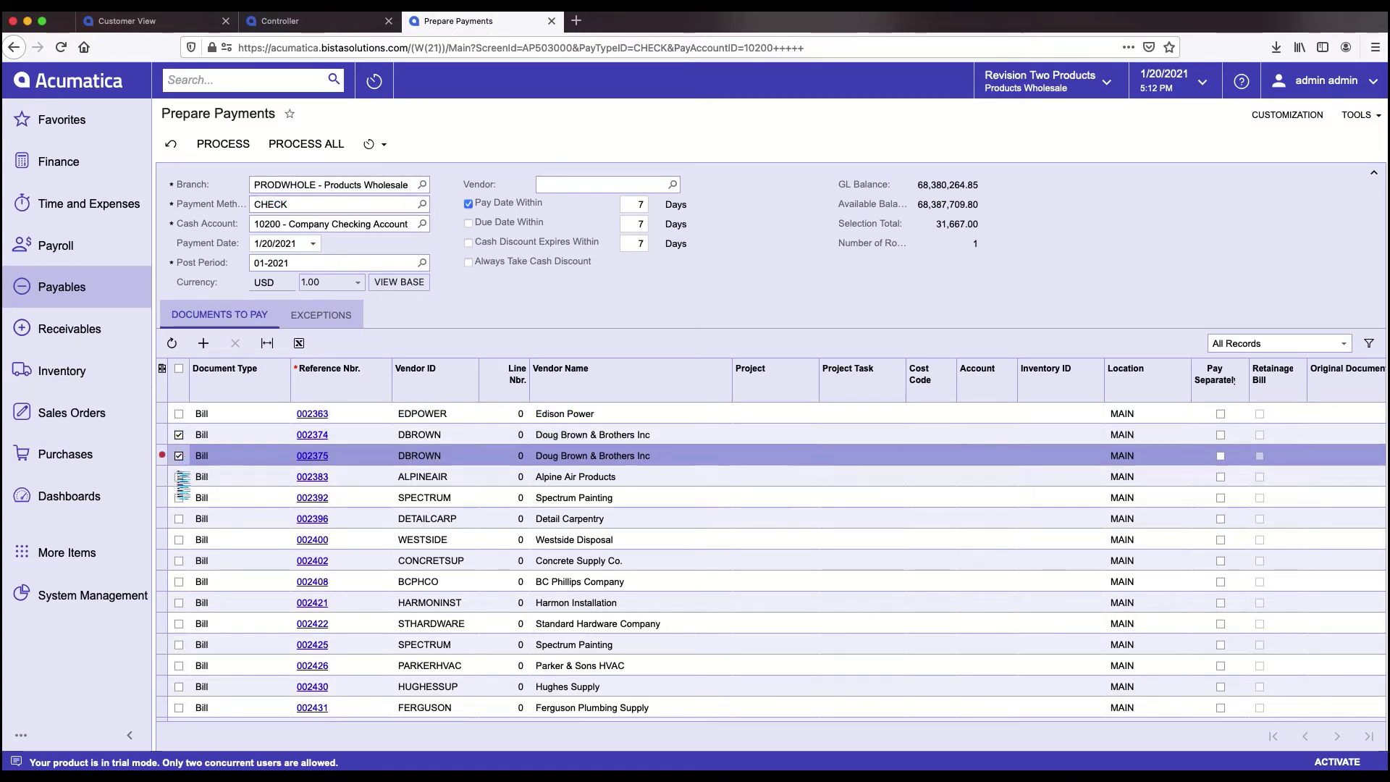
click(179, 476)
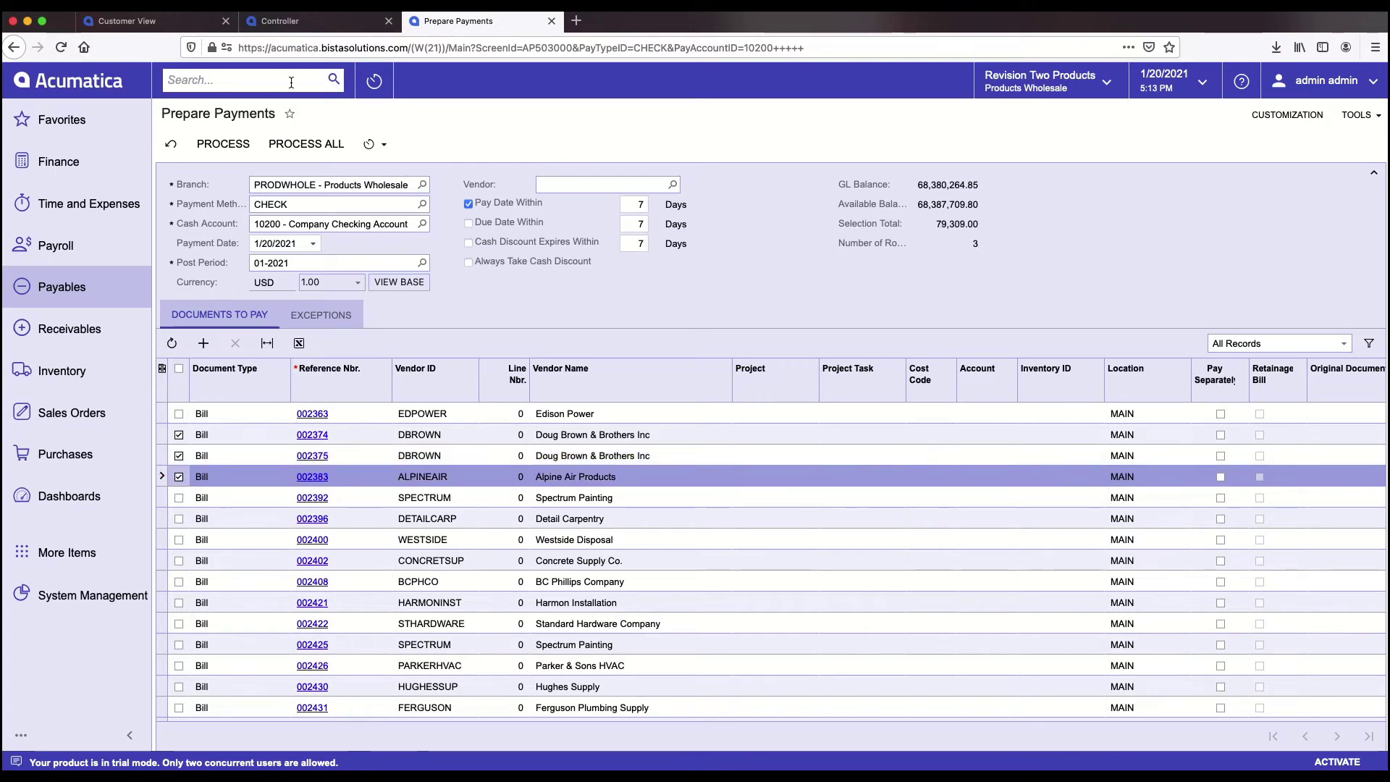
click(221, 146)
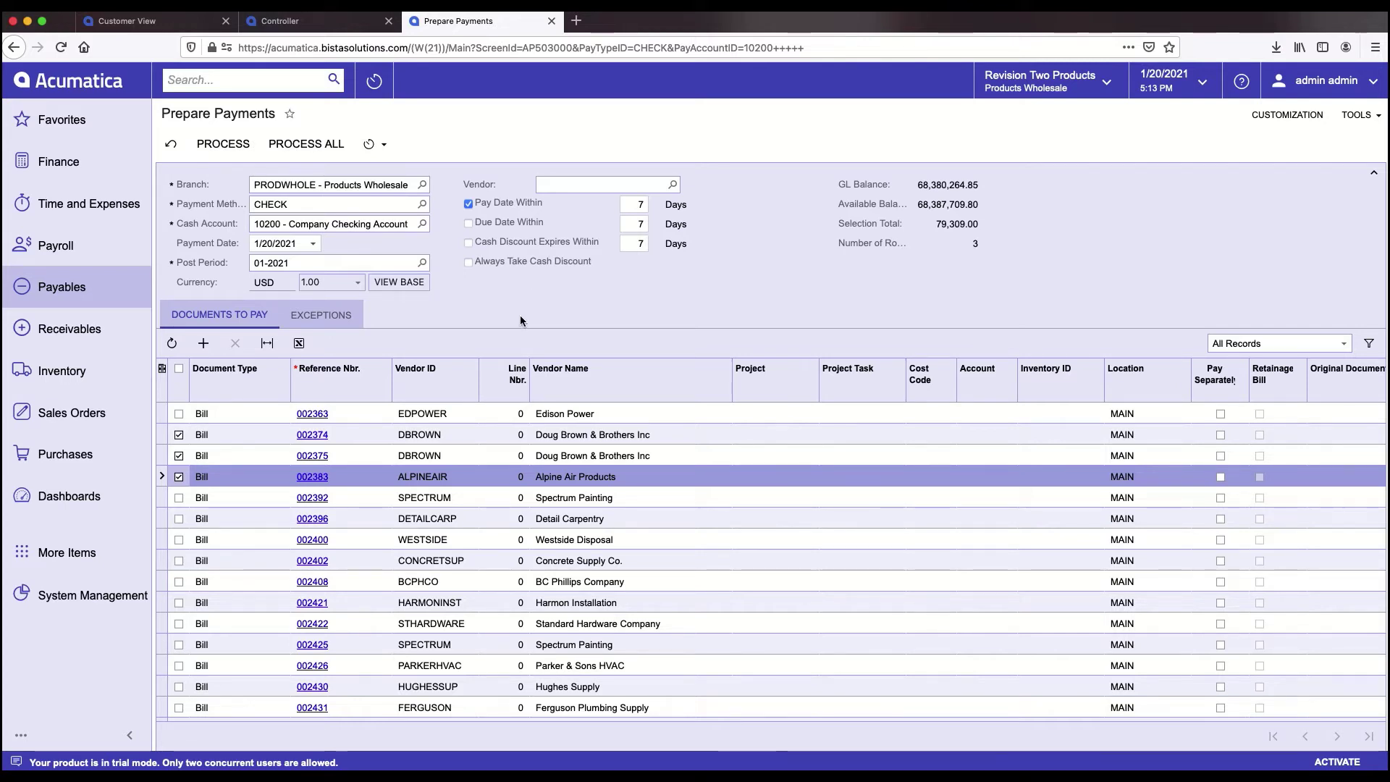
click(386, 149)
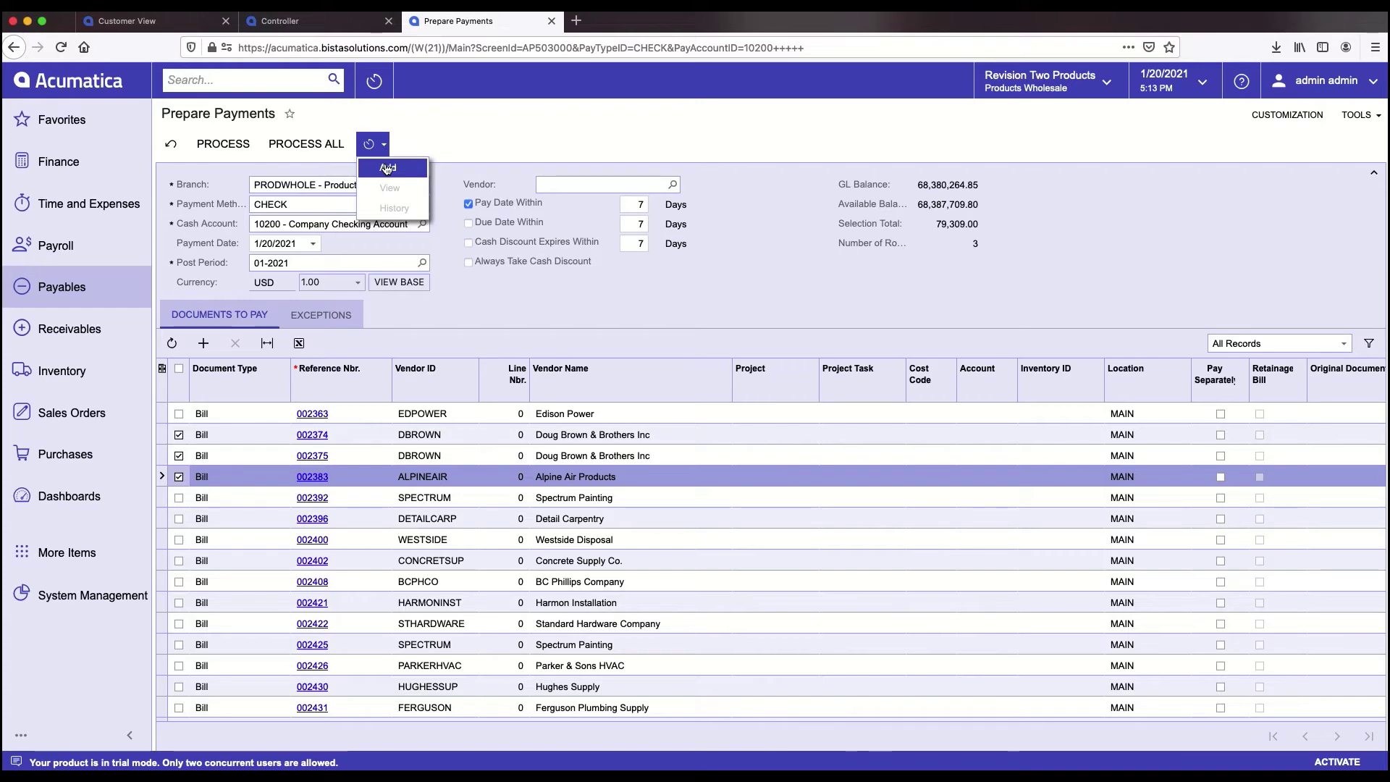
click(388, 168)
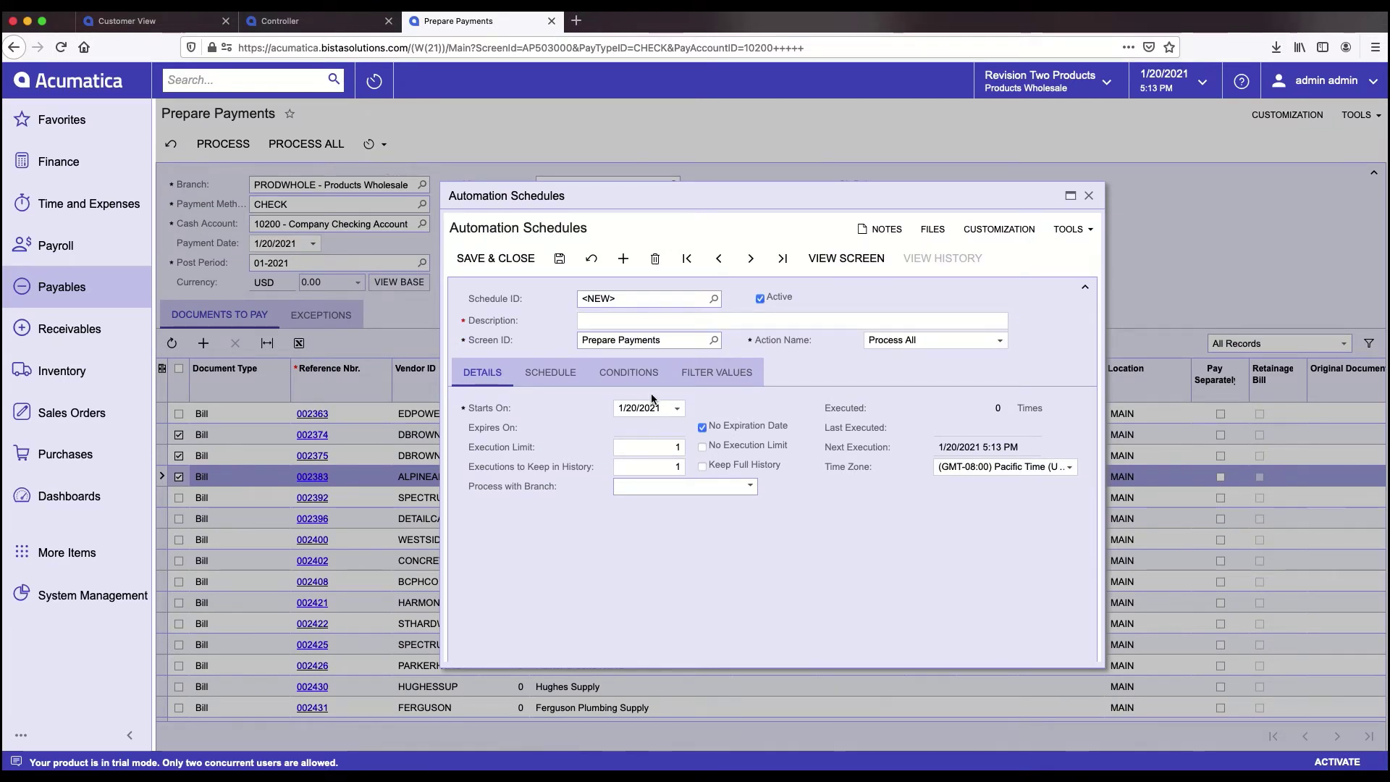
click(558, 376)
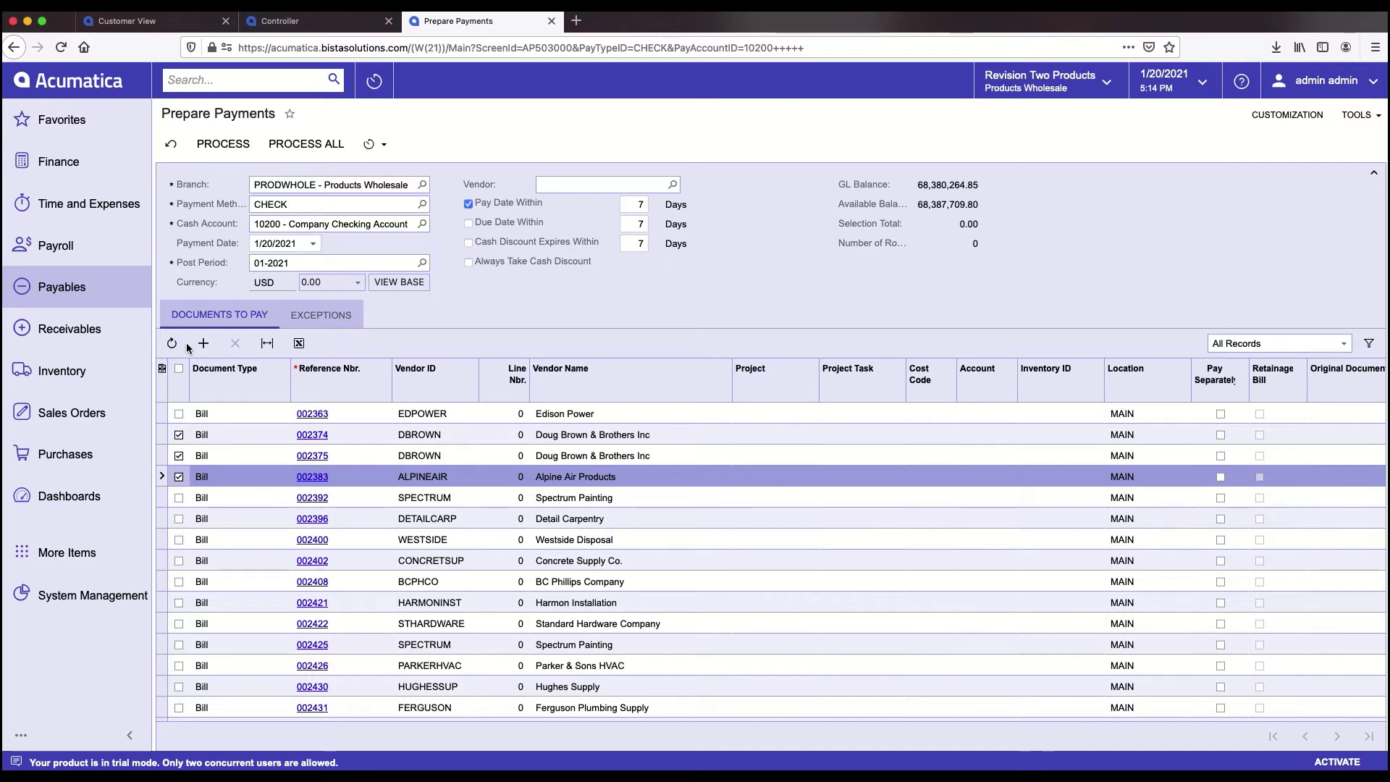
- View the Sales Orders list of 5096 records, then the Sales Orders workspace
click(80, 421)
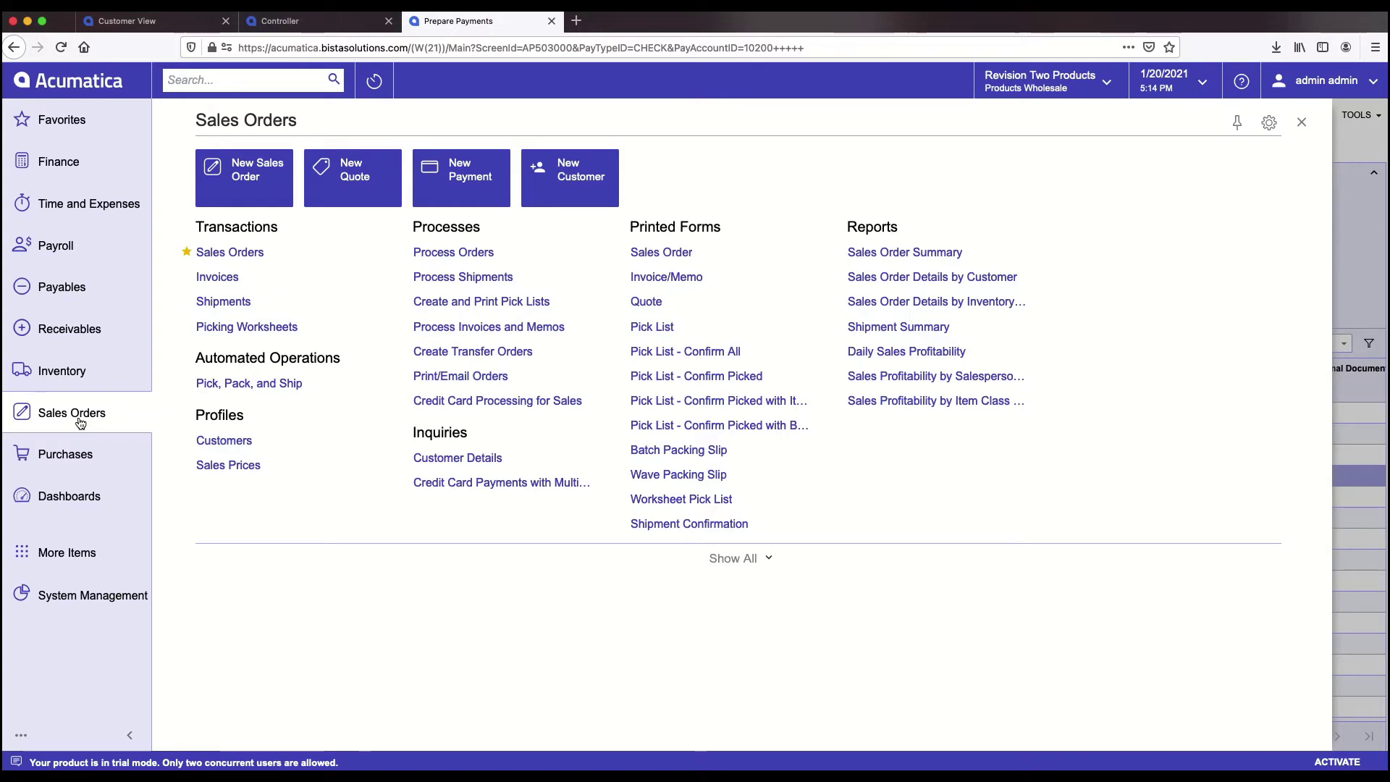
click(253, 259)
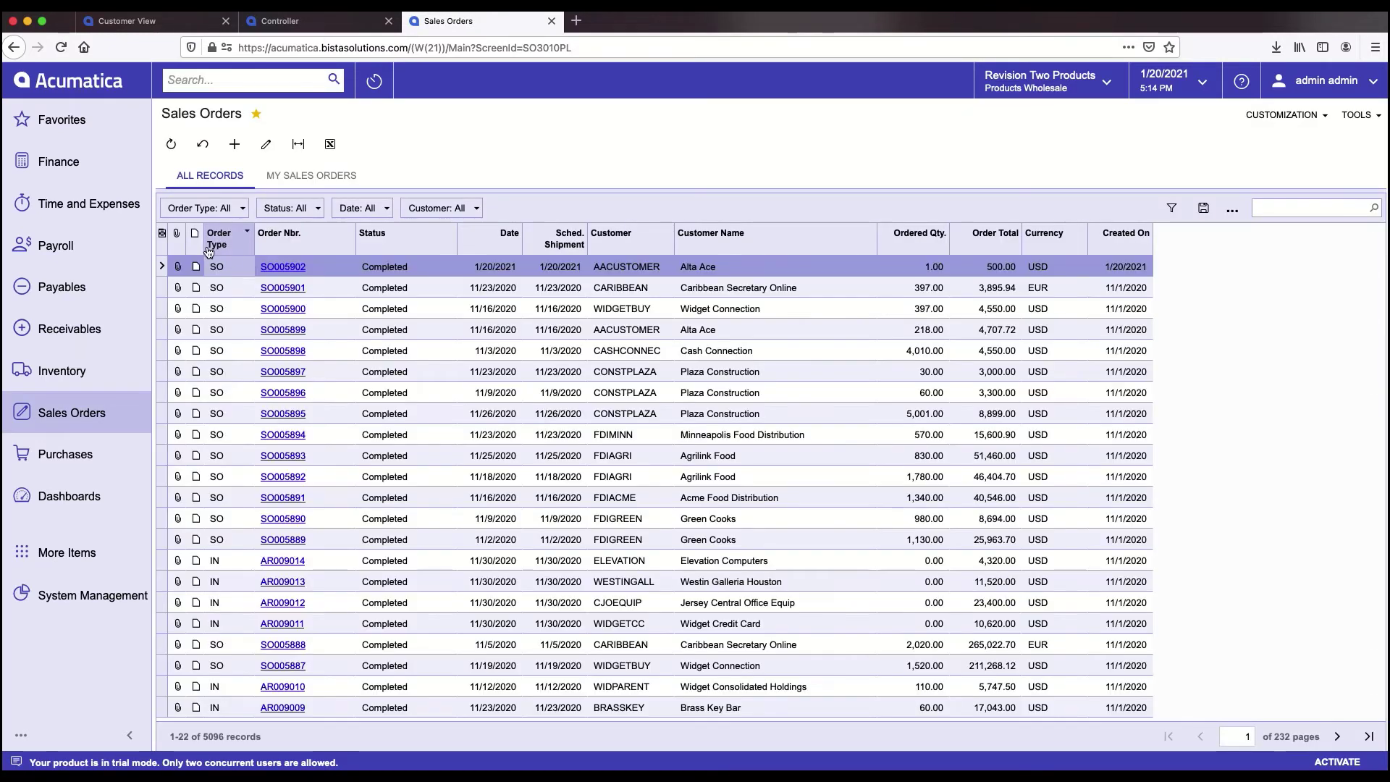
click(62, 418)
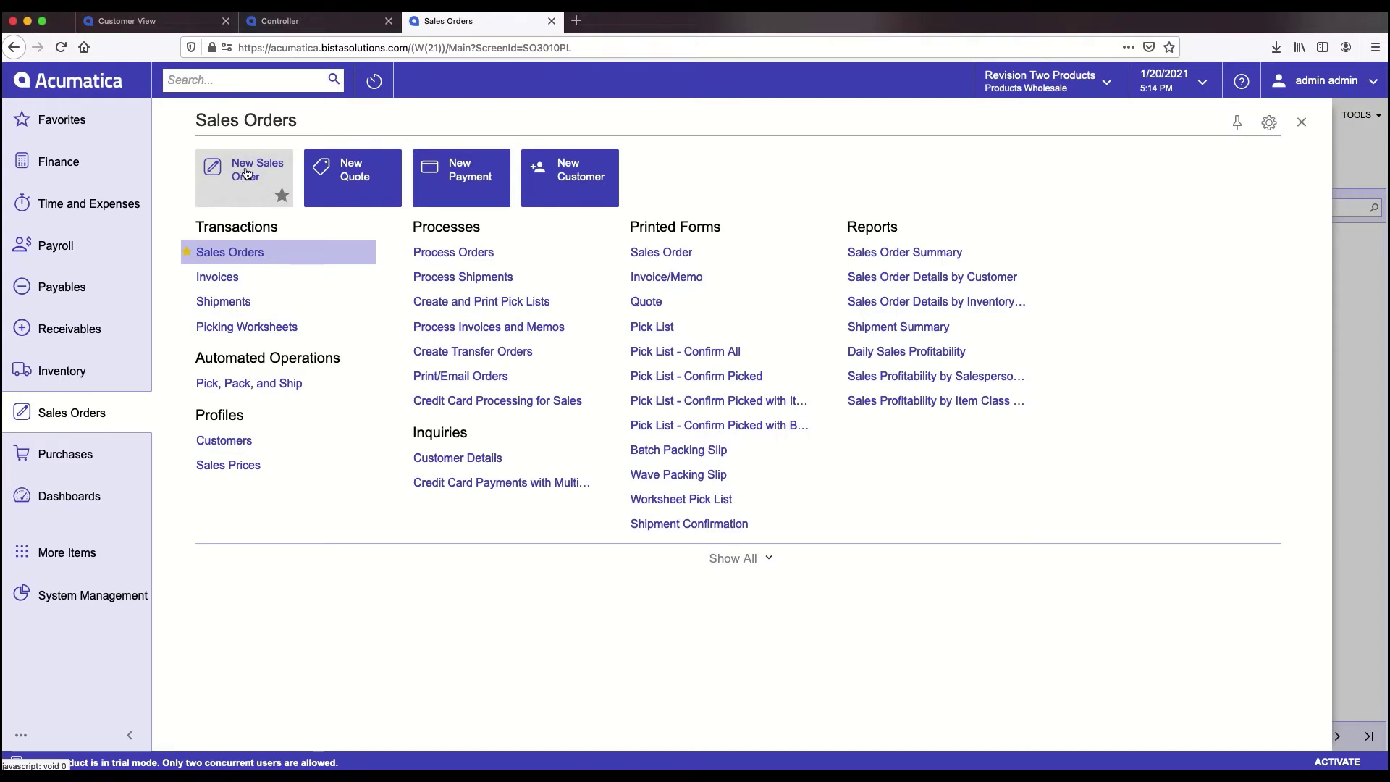
- Start a new SO-type sales order dated 1/20/2021, skipping the record note
mouse_move(295, 258)
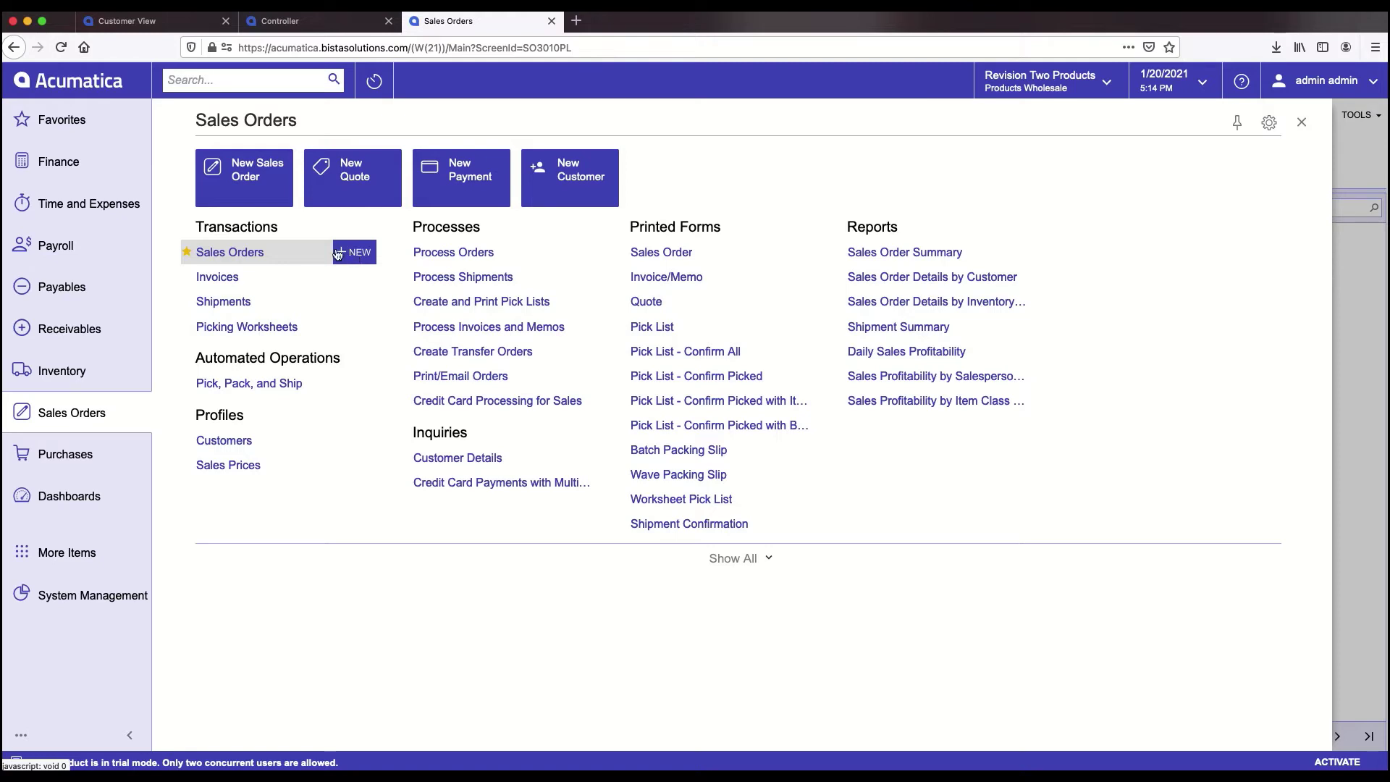
click(246, 176)
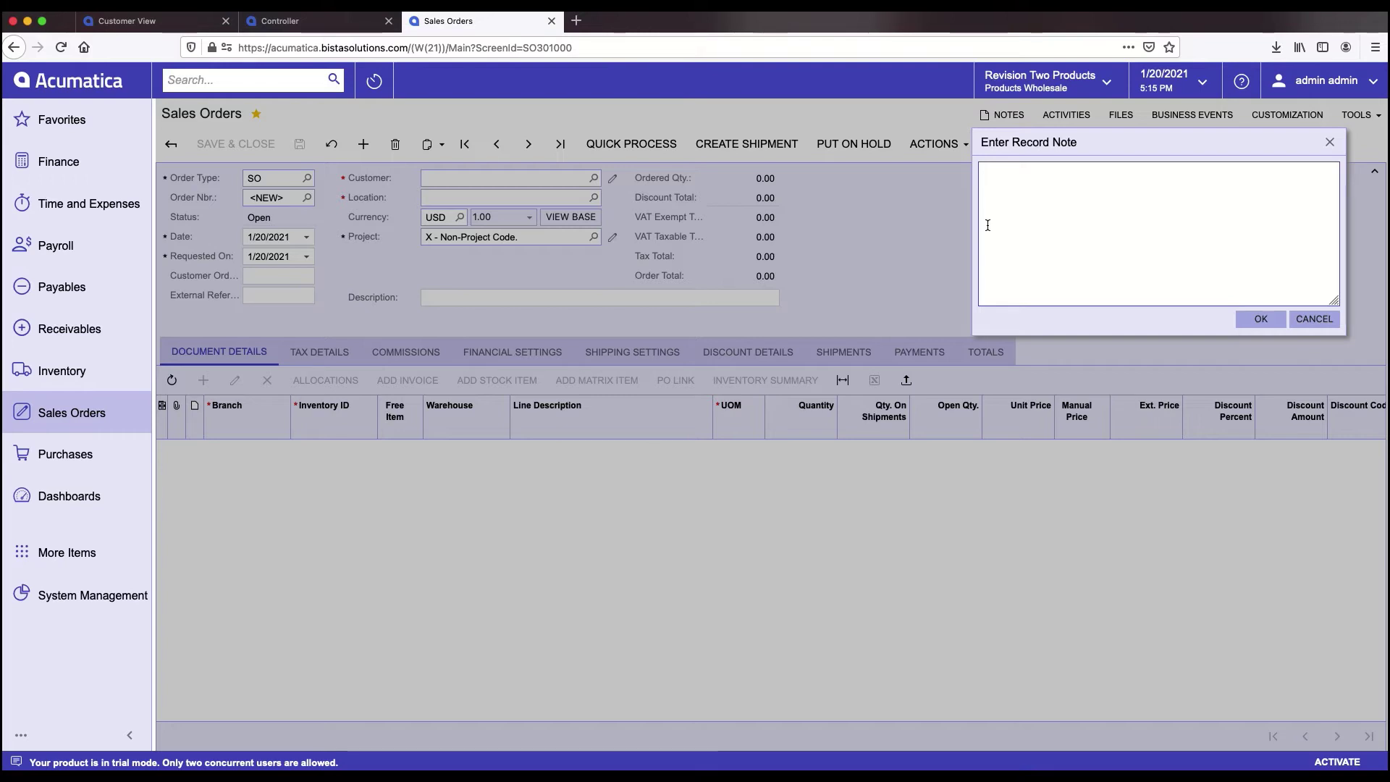
click(1312, 320)
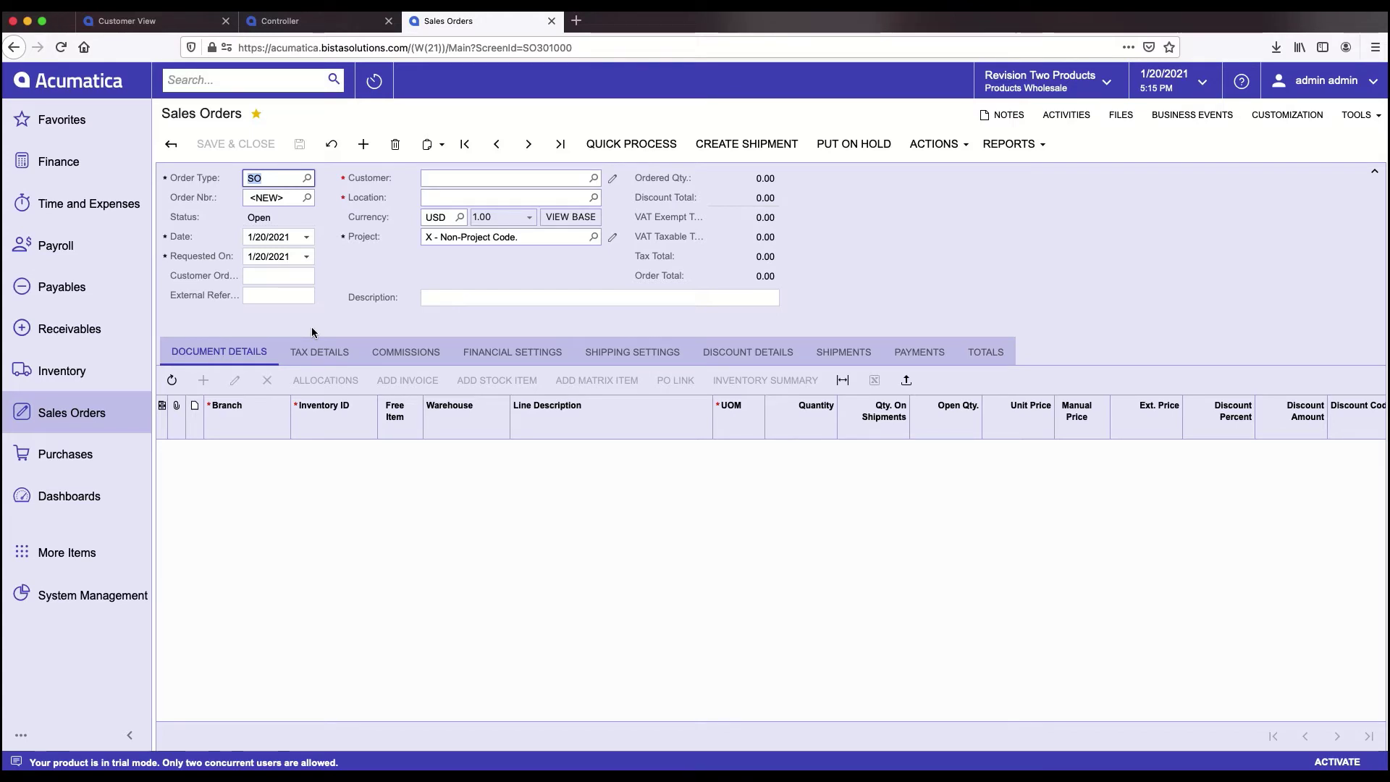
- Set the order's customer to AACUSTOMER - Alta Ace at location MAIN and bring up the stock item lookup
click(451, 176)
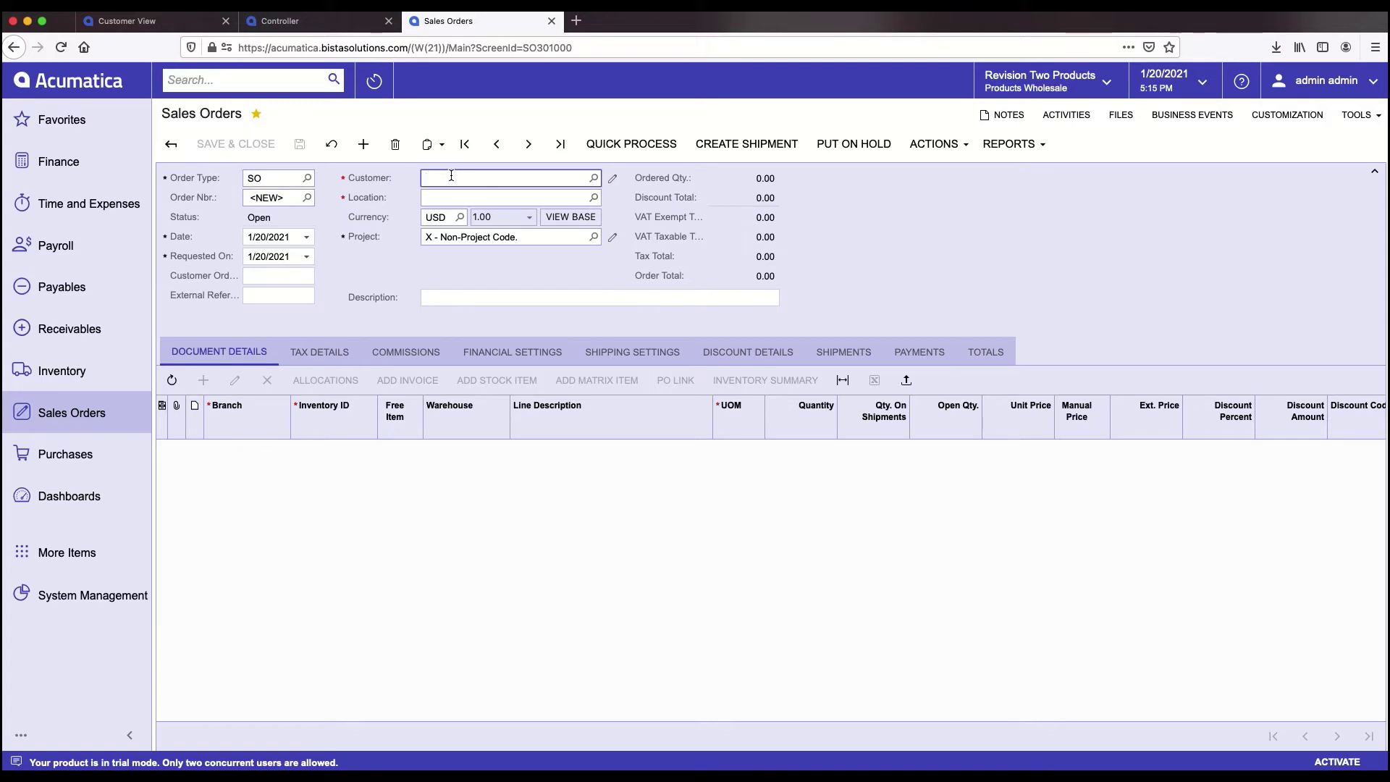
text(aa)
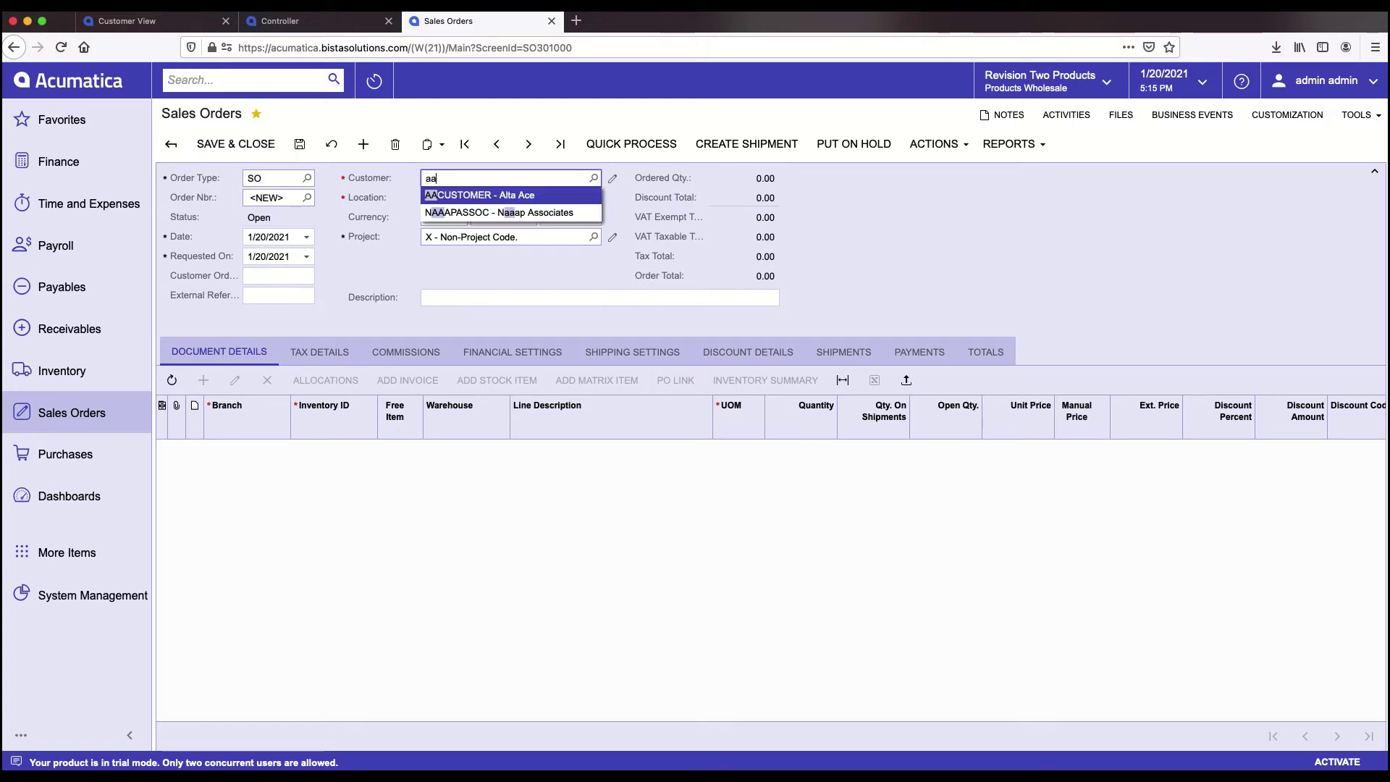
click(511, 195)
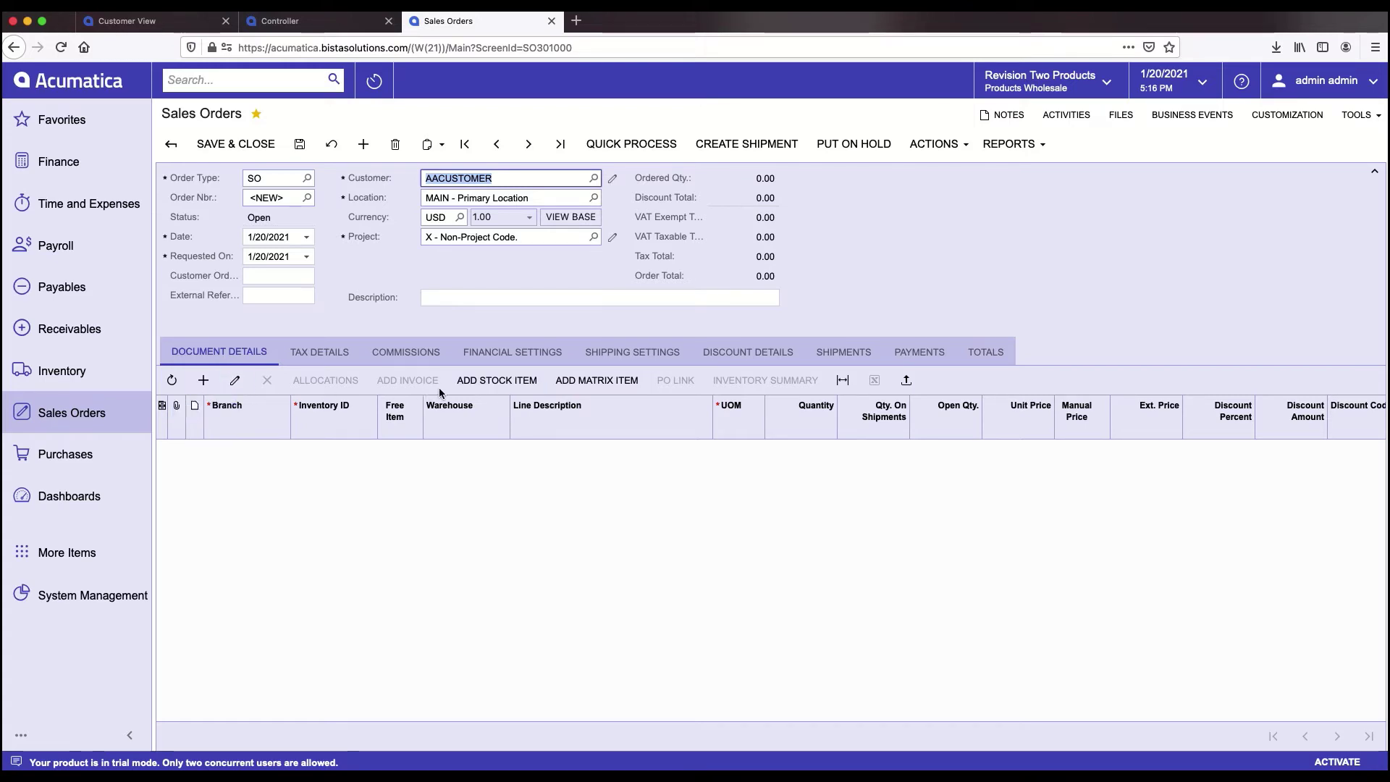
click(488, 385)
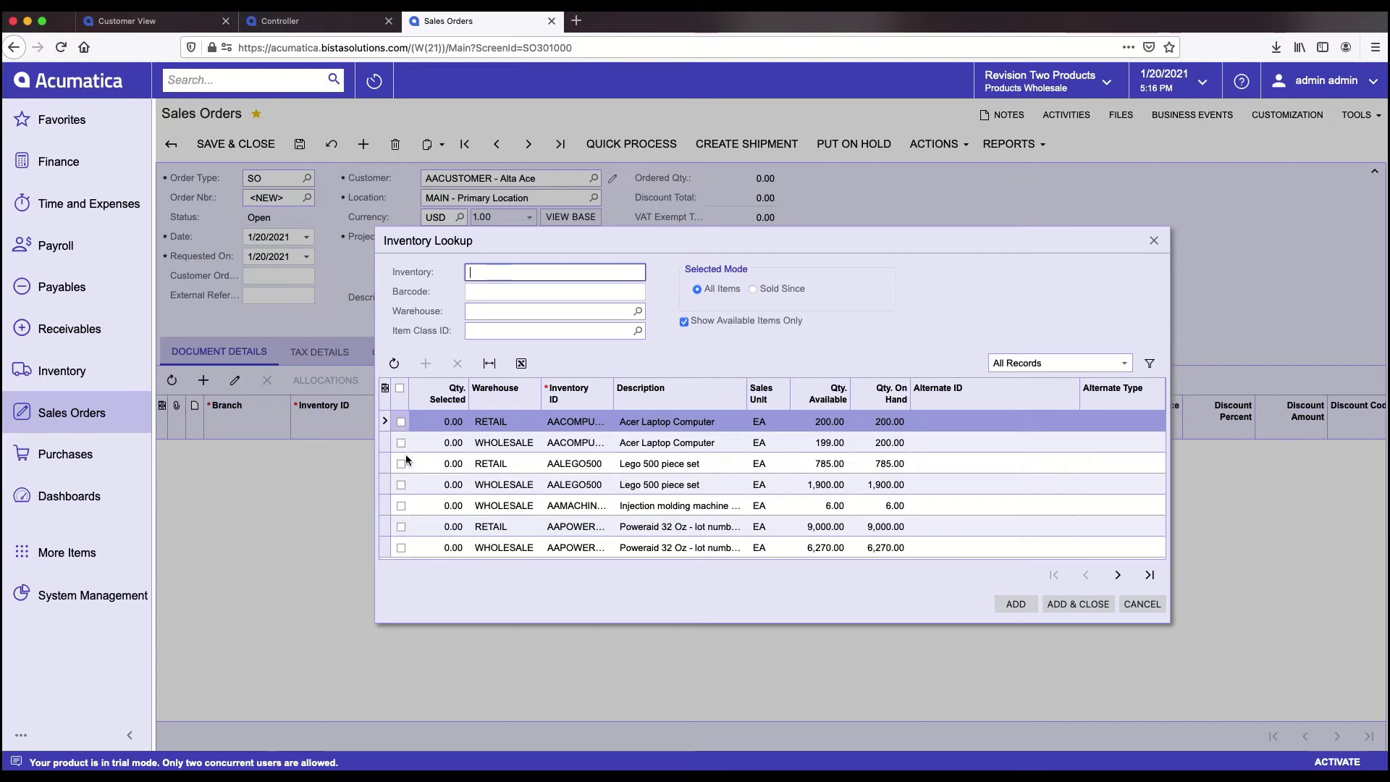
- Add the WHOLESALE Acer Laptop Computer, giving two 500.00 lines totalling 1,000.00
click(401, 443)
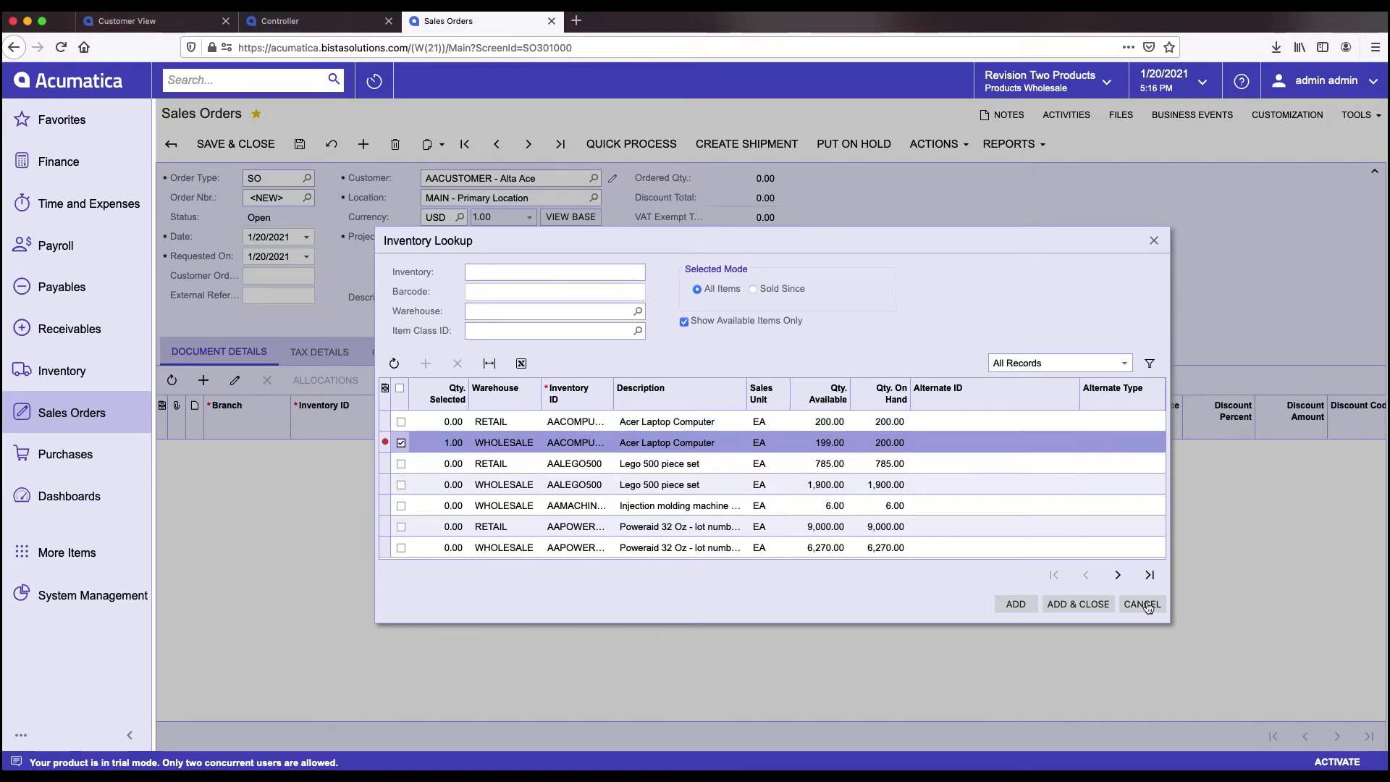
click(1077, 606)
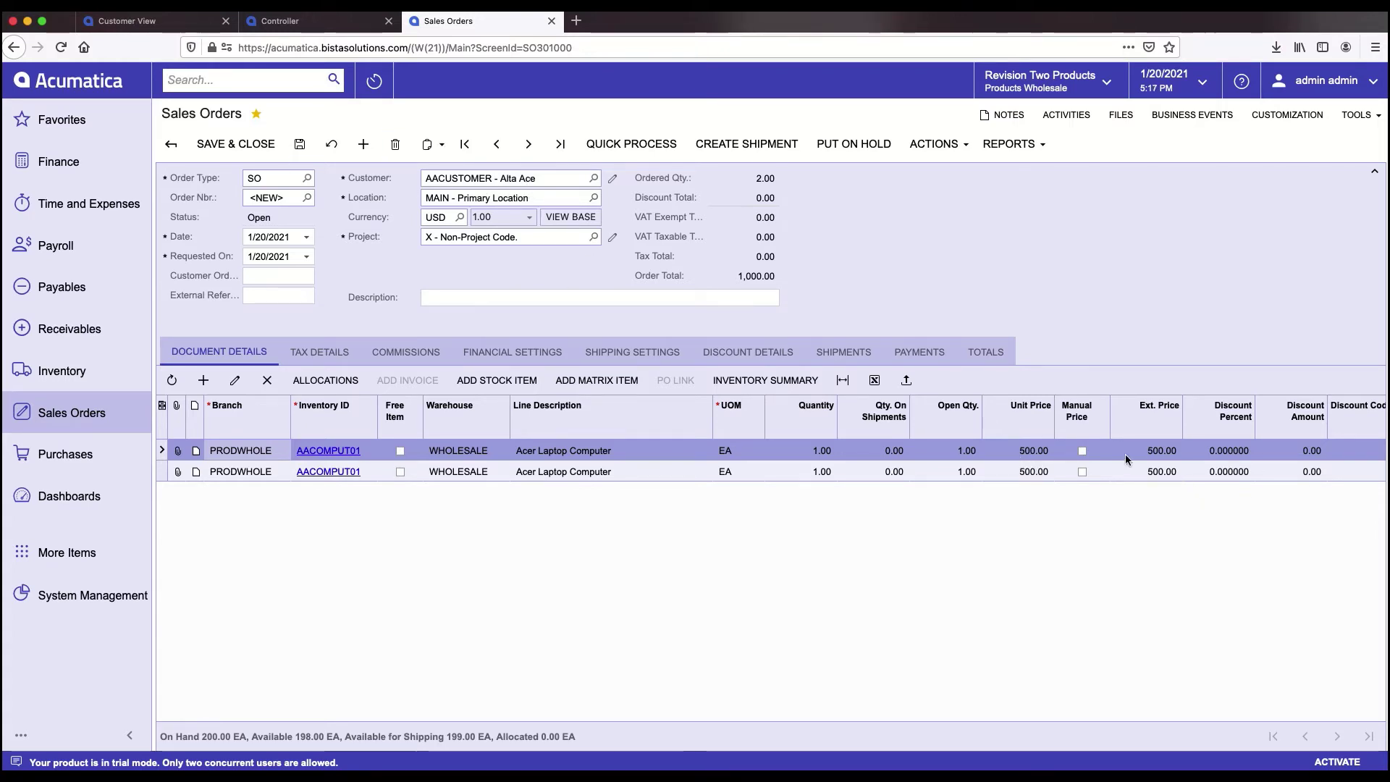
- Change the first laptop line's quantity to 5, repricing it at 475.00 each
click(813, 455)
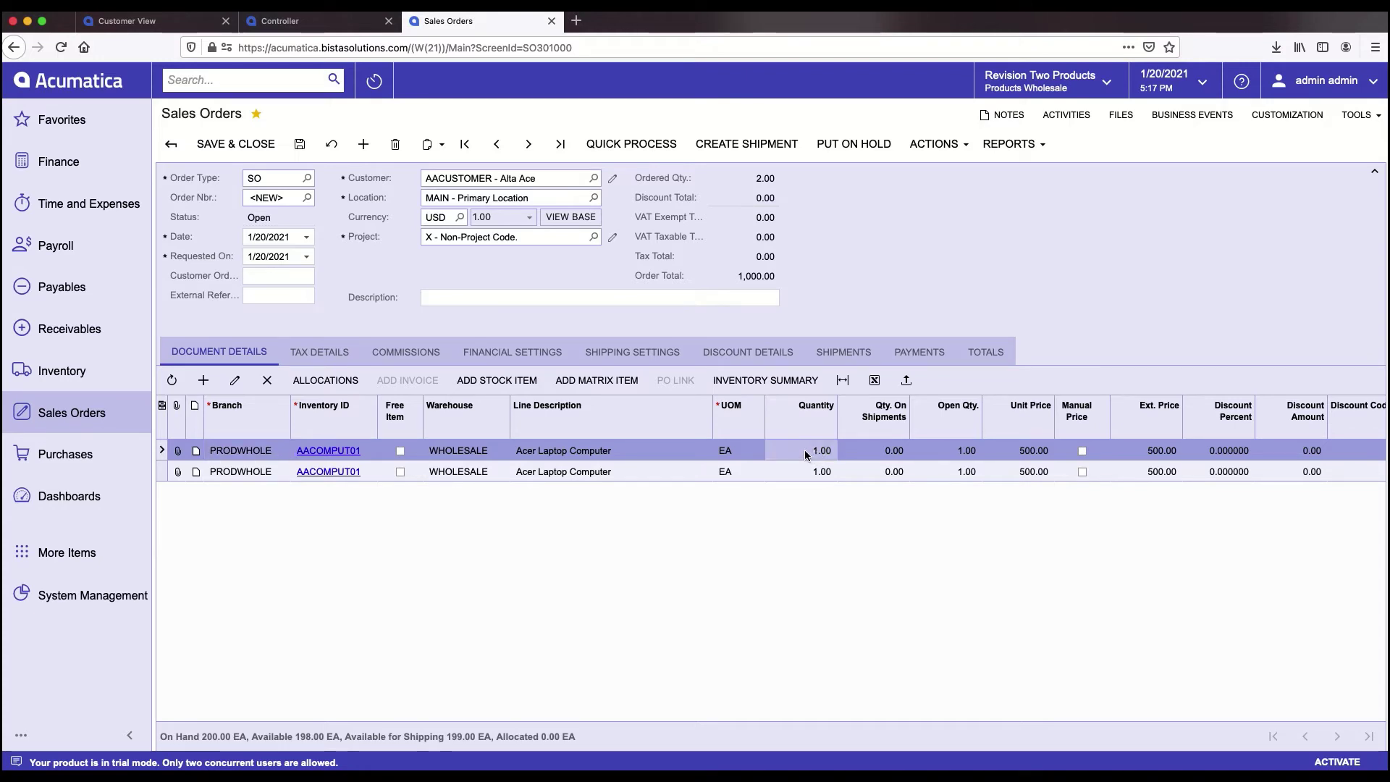
click(810, 450)
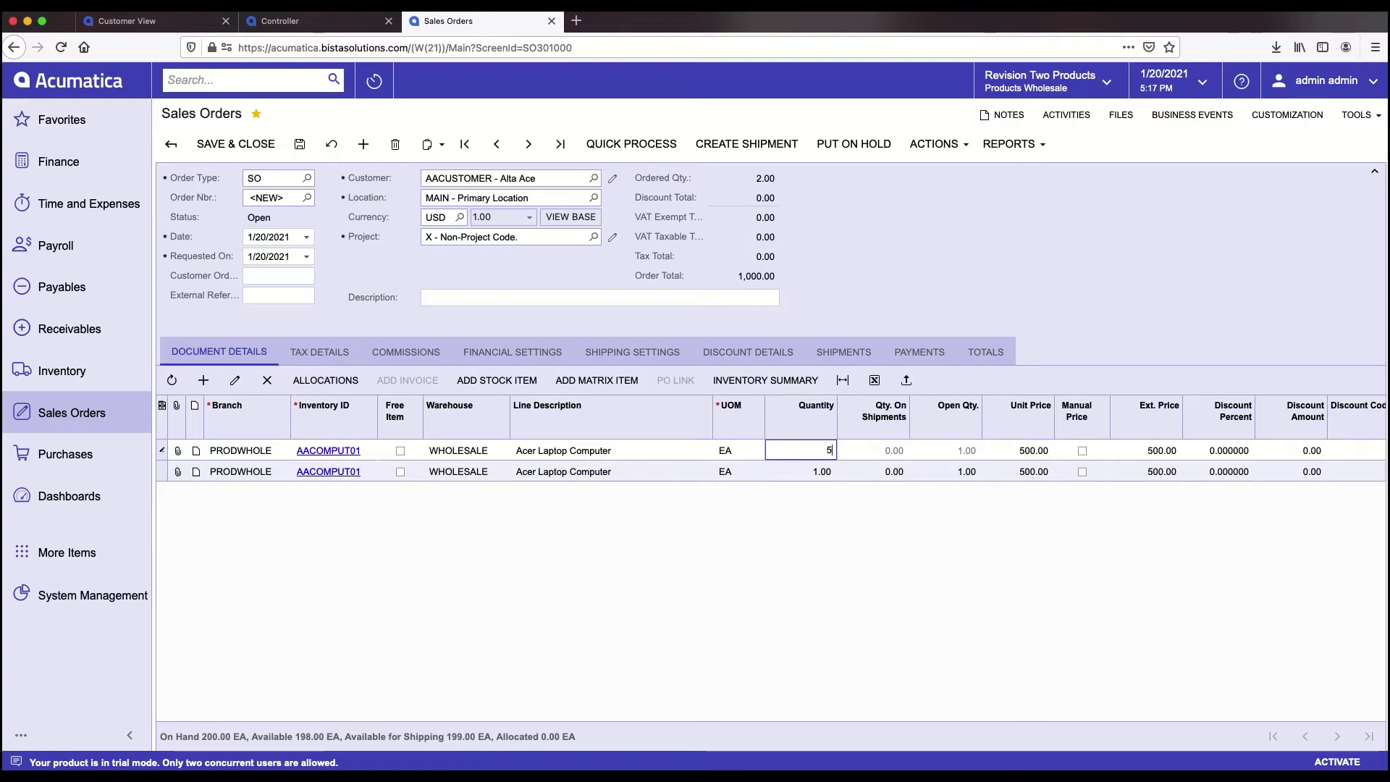
key(Tab)
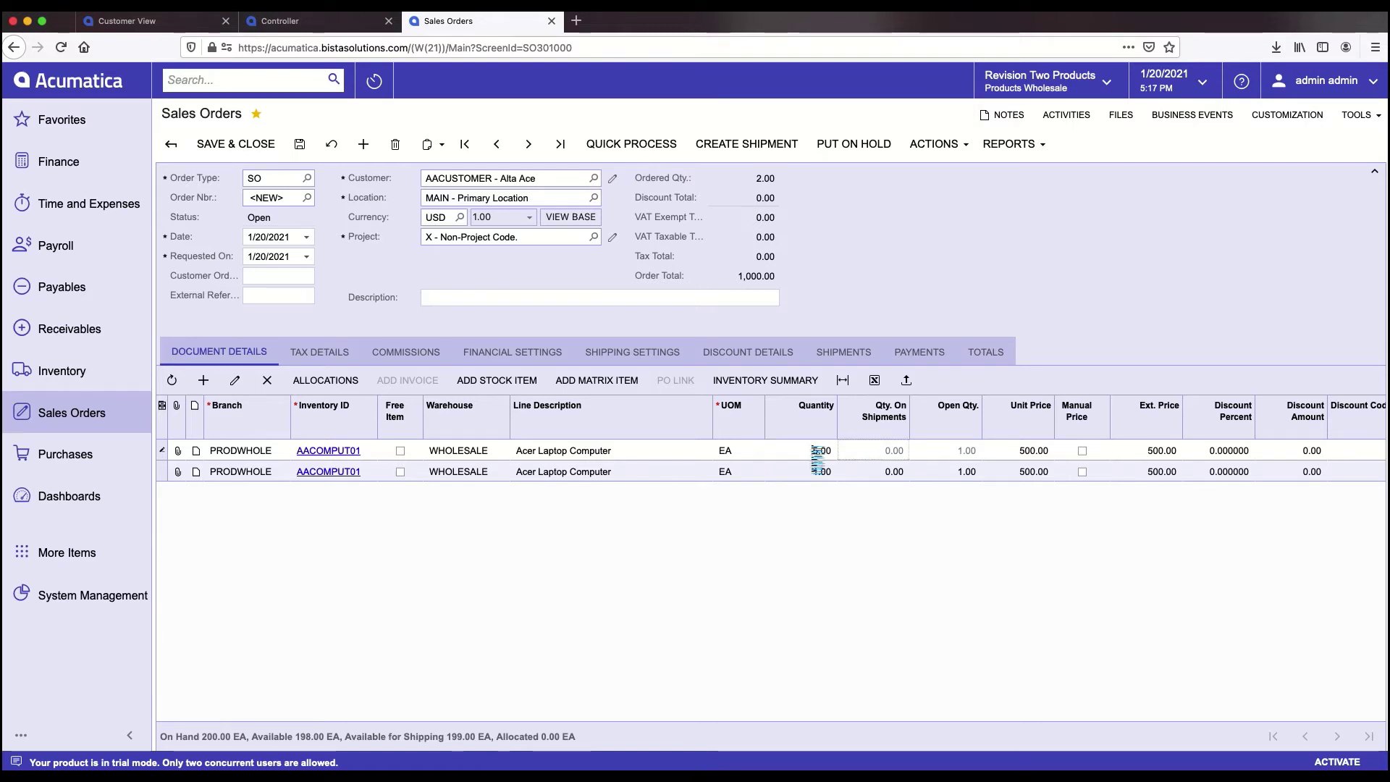
click(1019, 451)
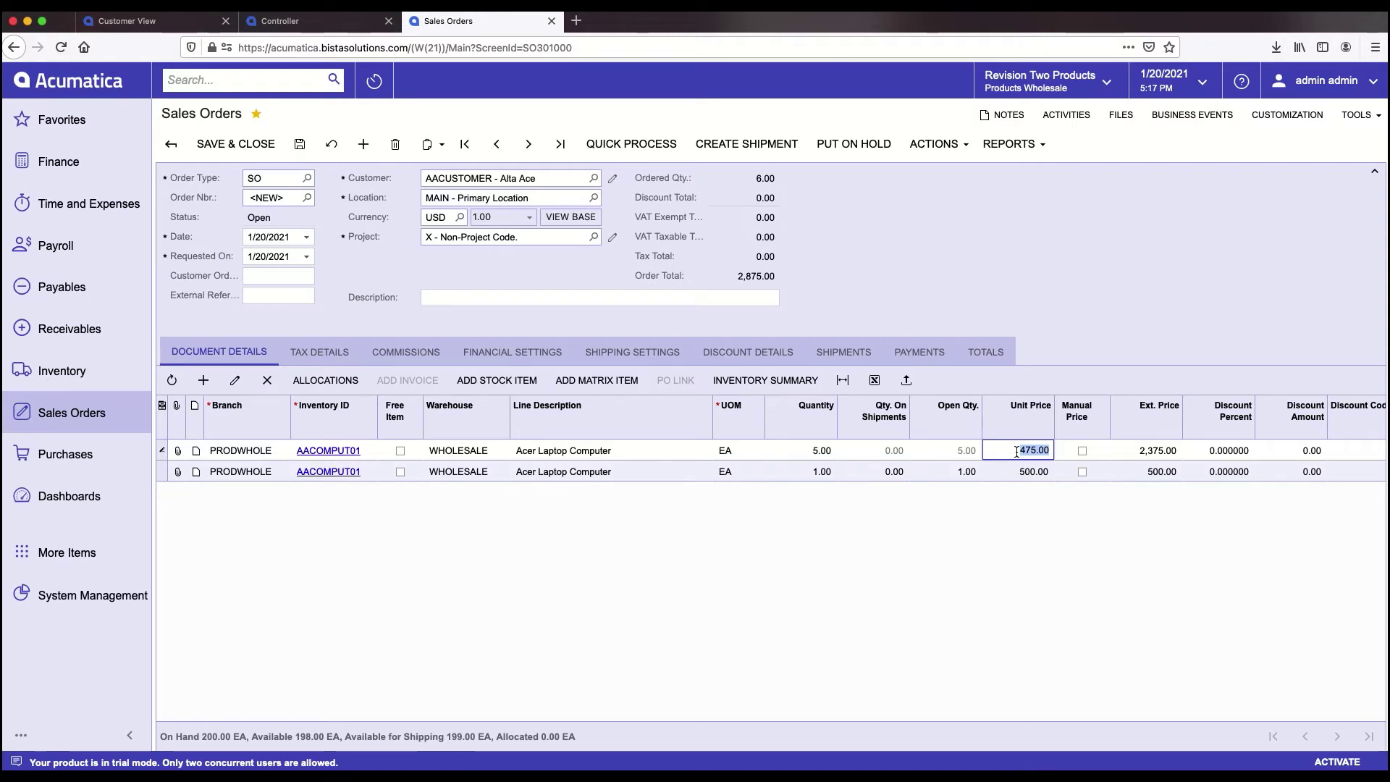
- Delete the duplicate second laptop line and save the order at 2,375.00
click(218, 471)
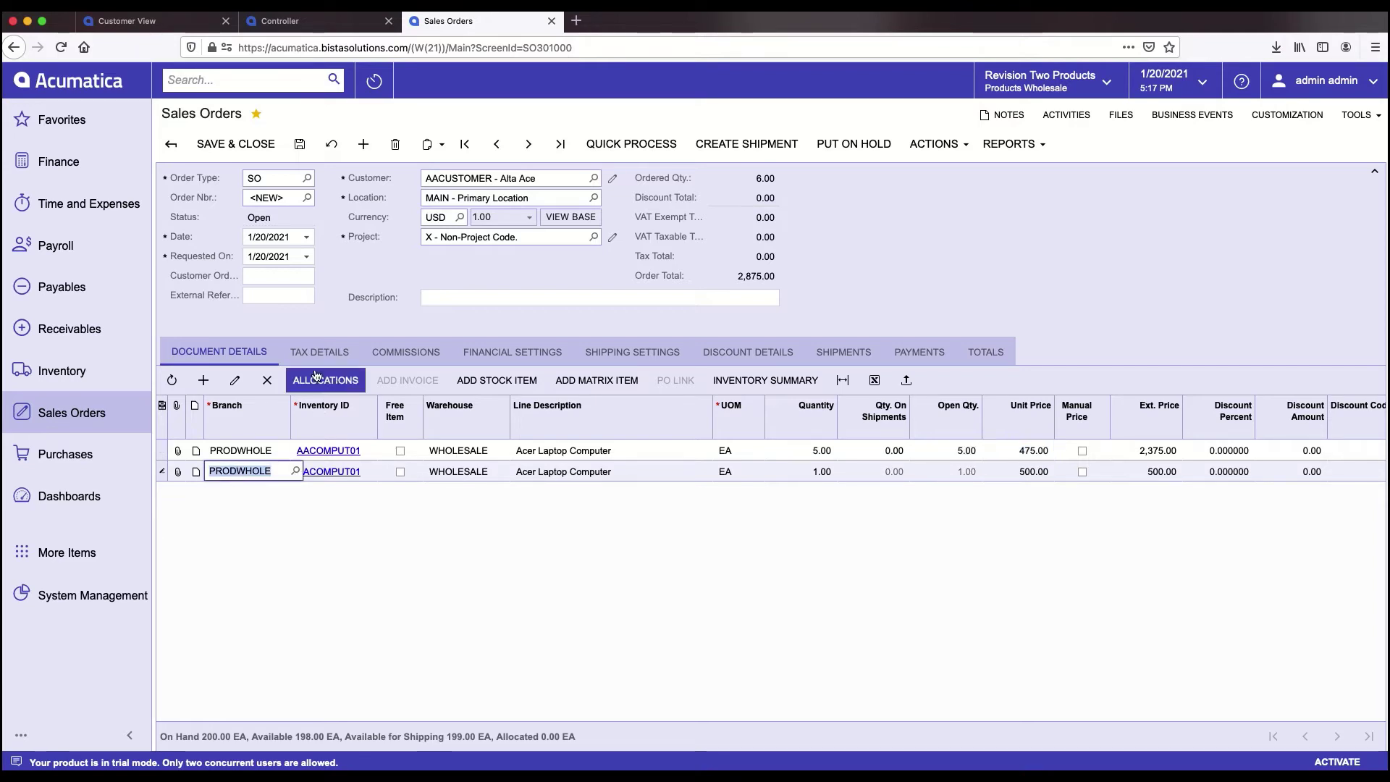
click(268, 381)
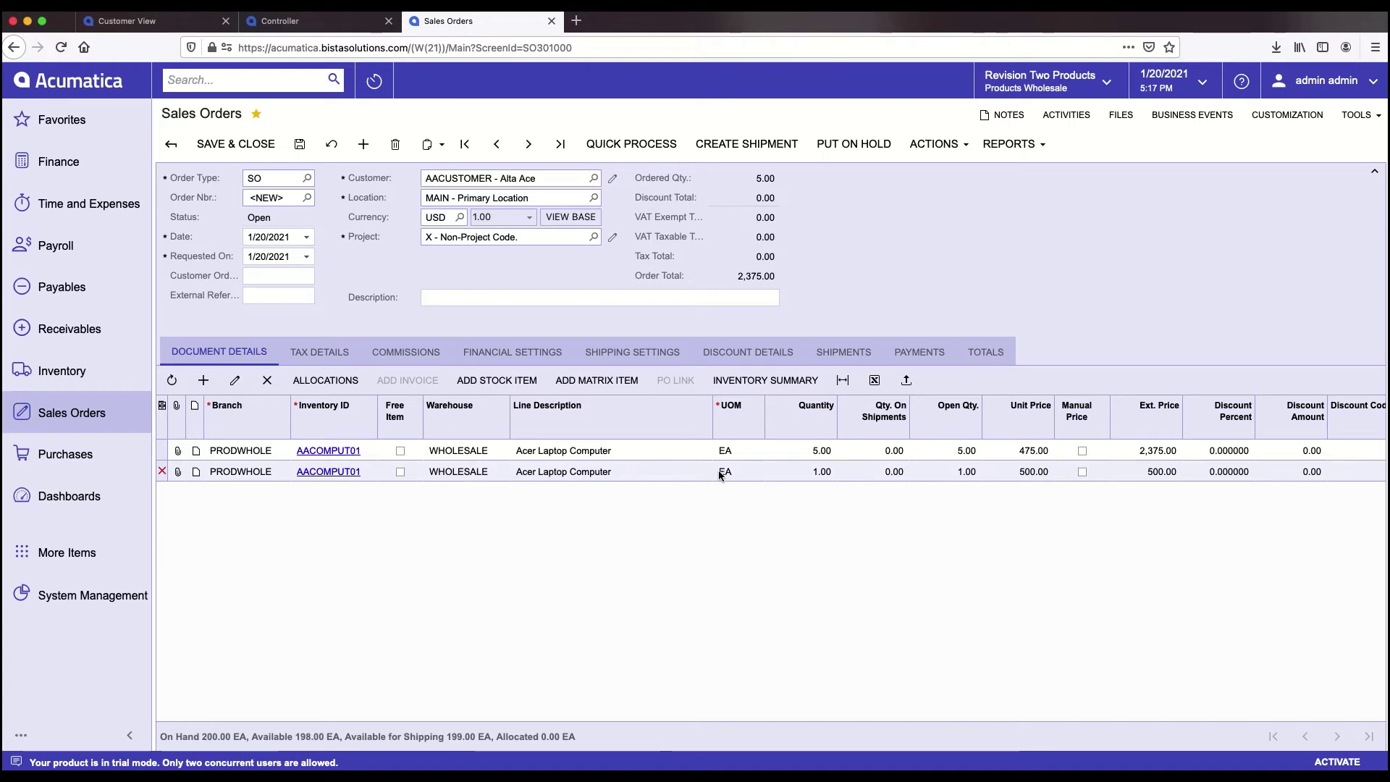
click(300, 147)
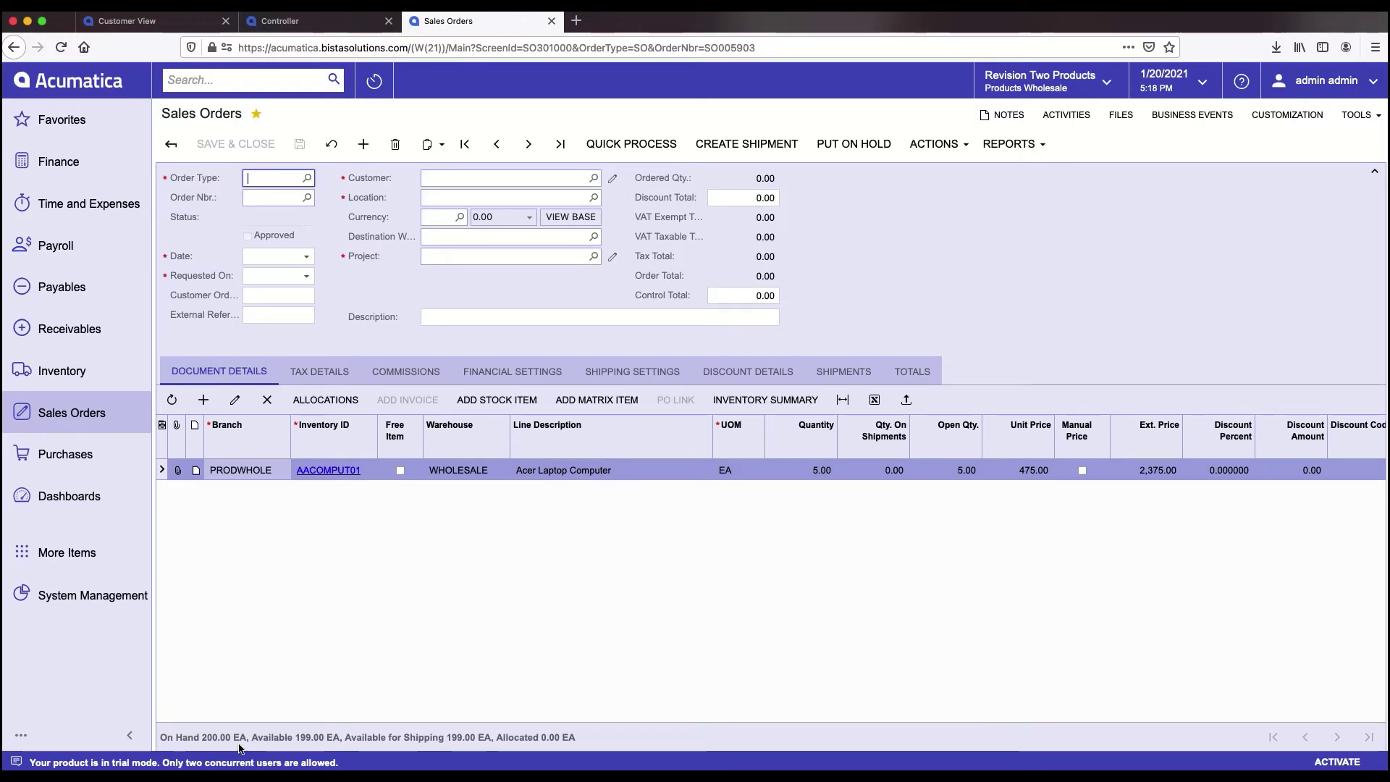
- View the Acer laptop's Inventory Summary in a separate tab, then return to the sales order
click(745, 402)
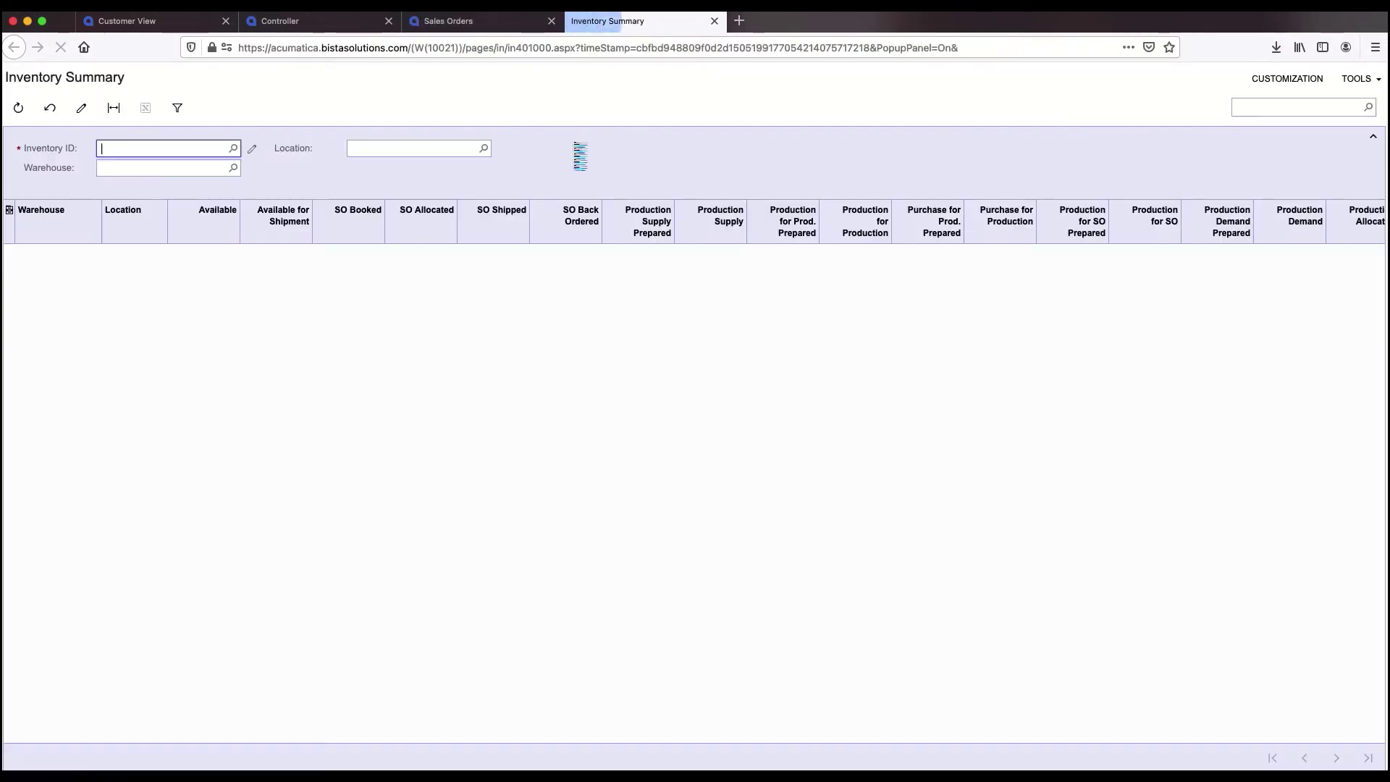
click(480, 23)
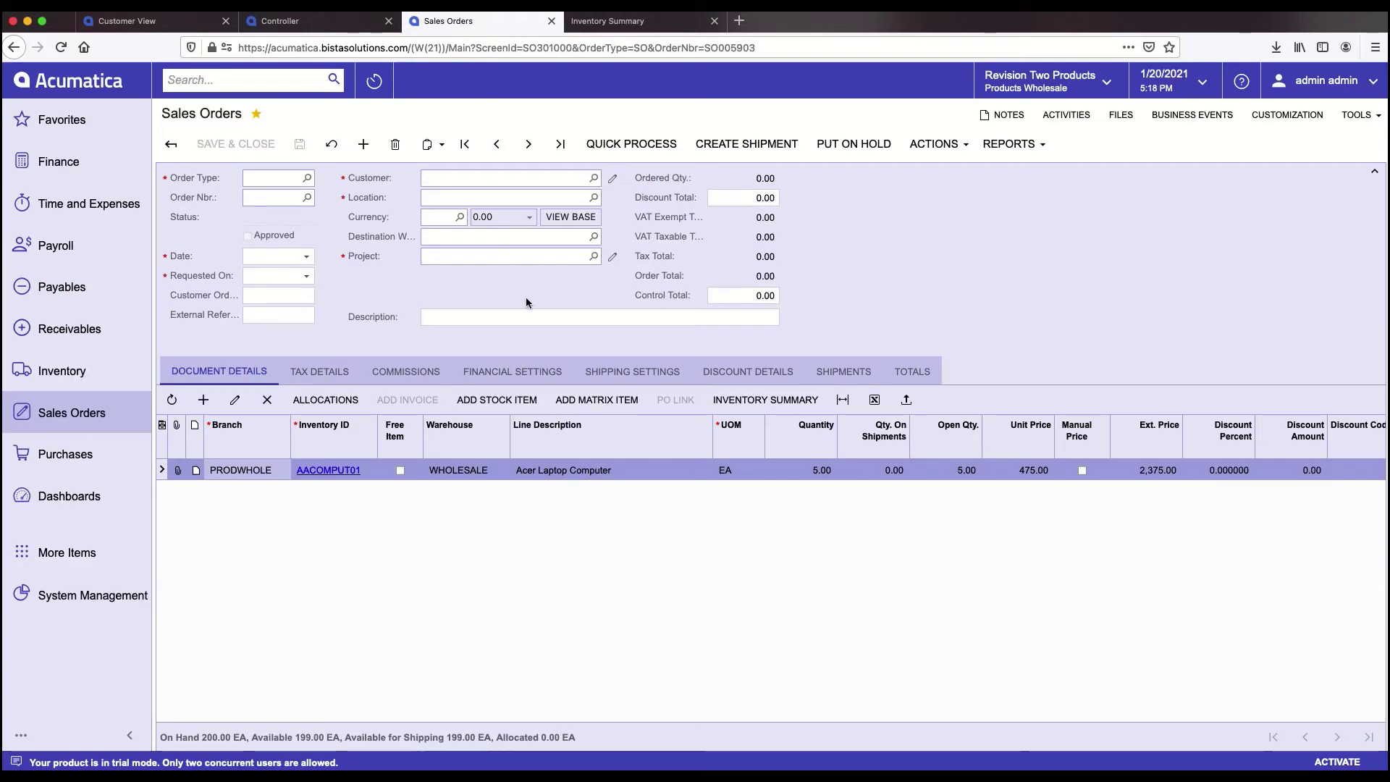
- Bring up the order's shipping settings and the Shop For Rates window showing weight 13.6
click(610, 373)
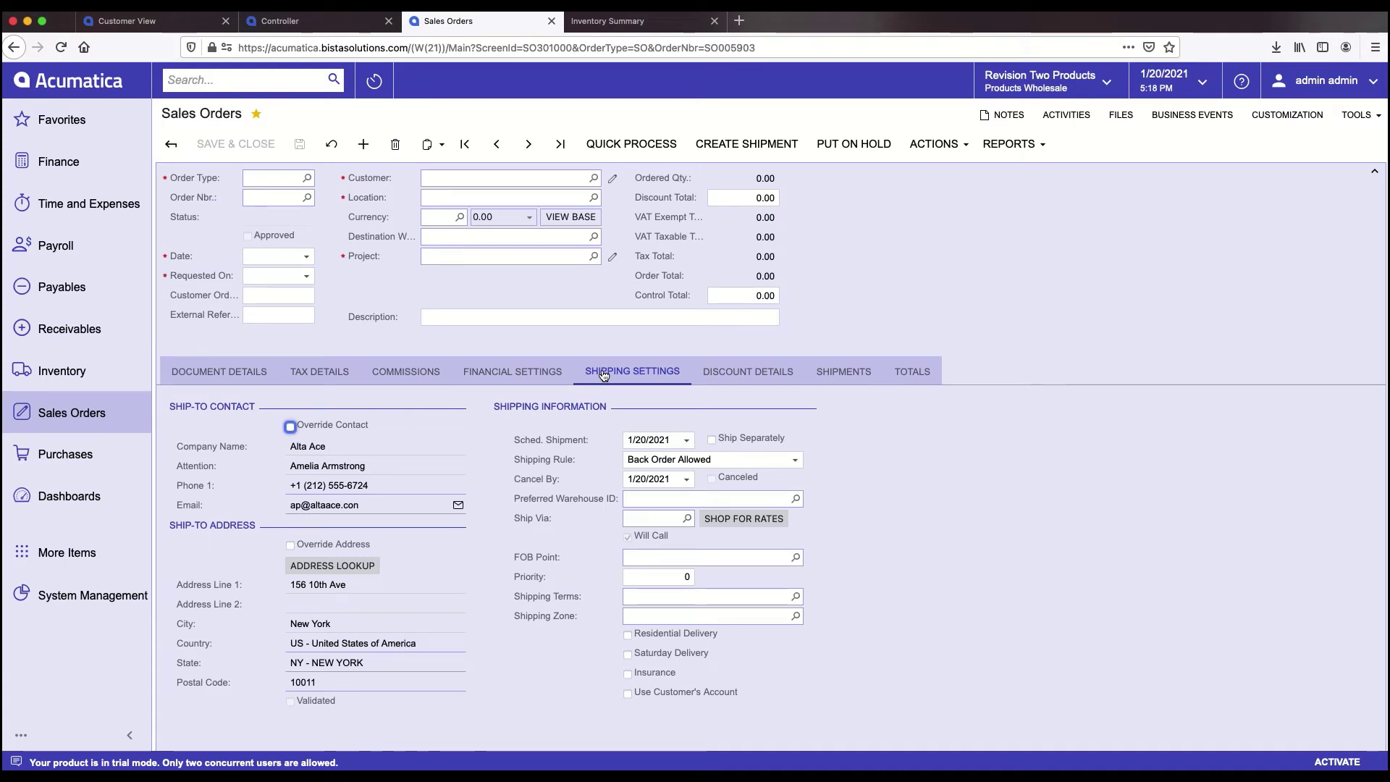
click(759, 524)
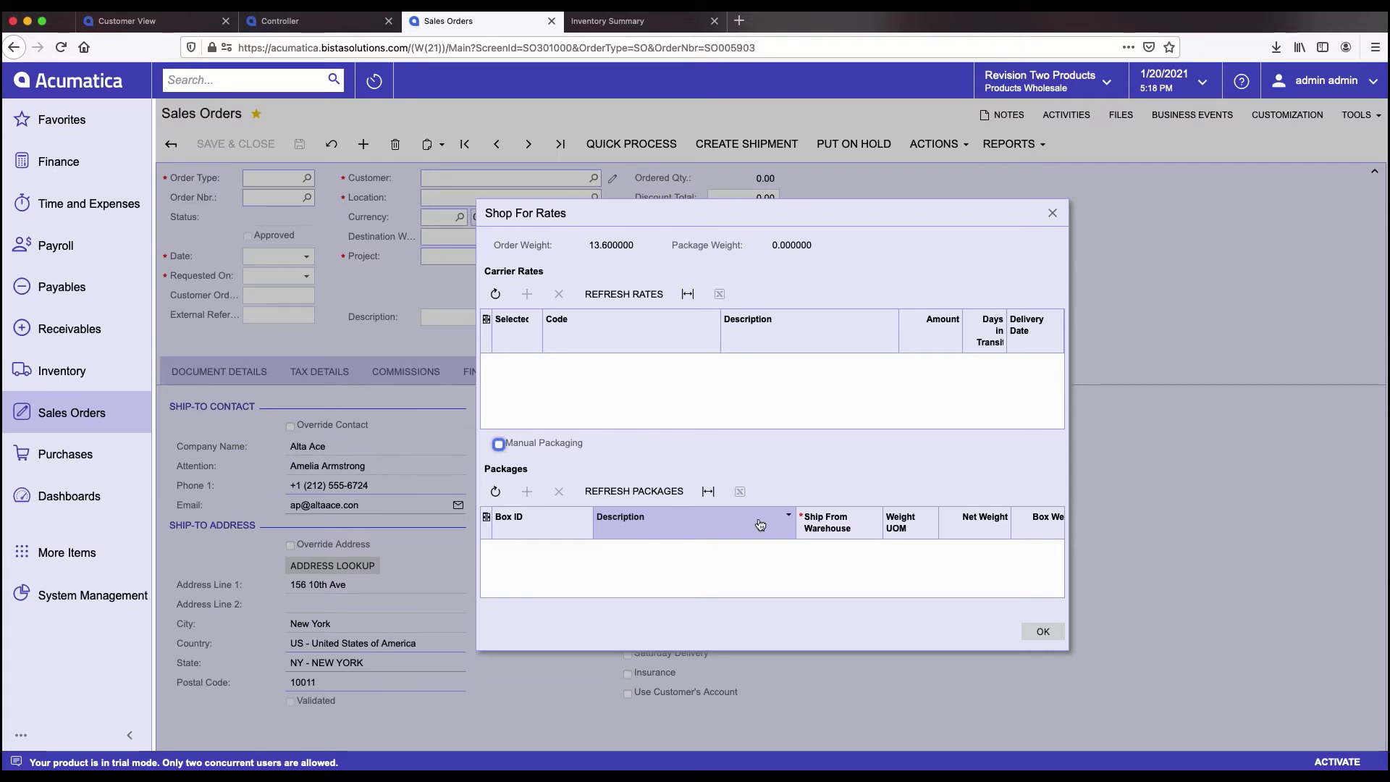
- Refresh carrier rates twice, dismiss the autopackaging errors, and close Shop For Rates
click(612, 297)
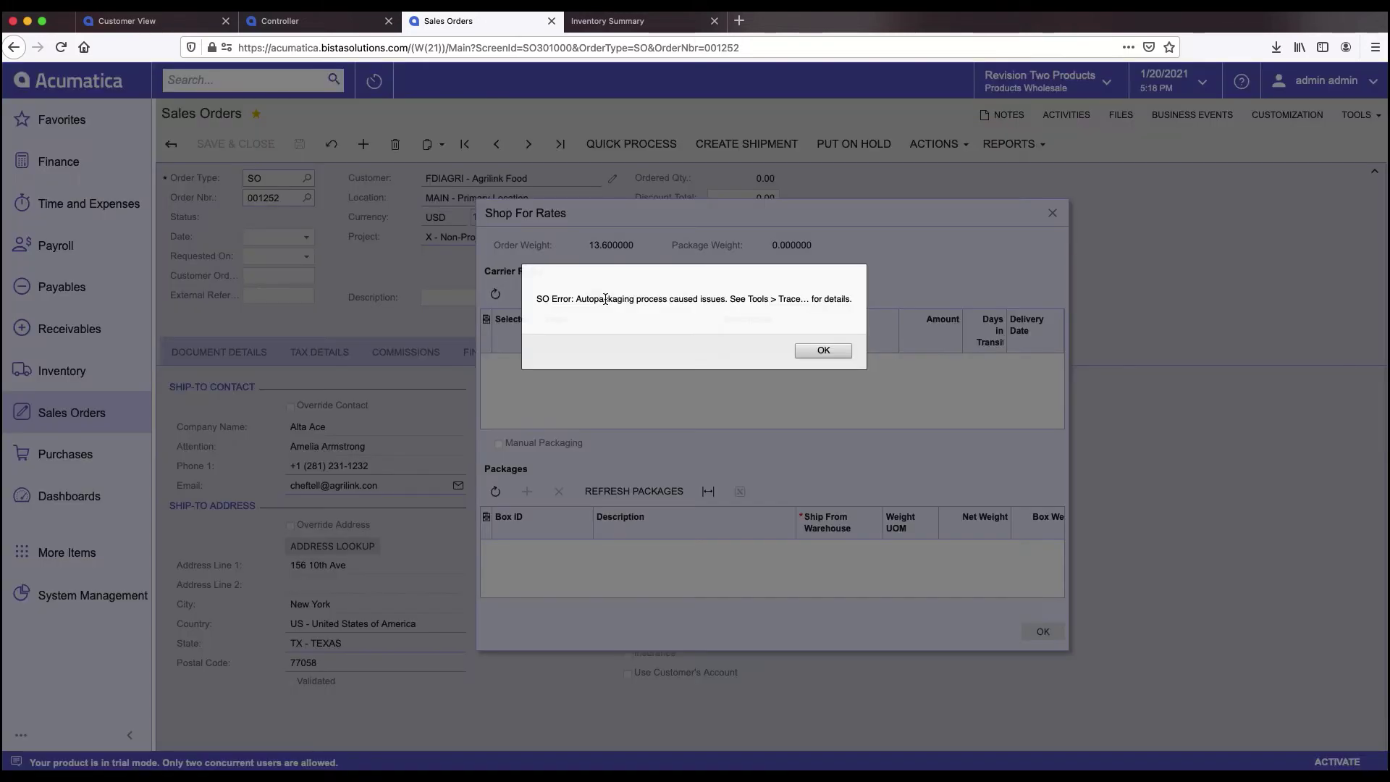
click(839, 350)
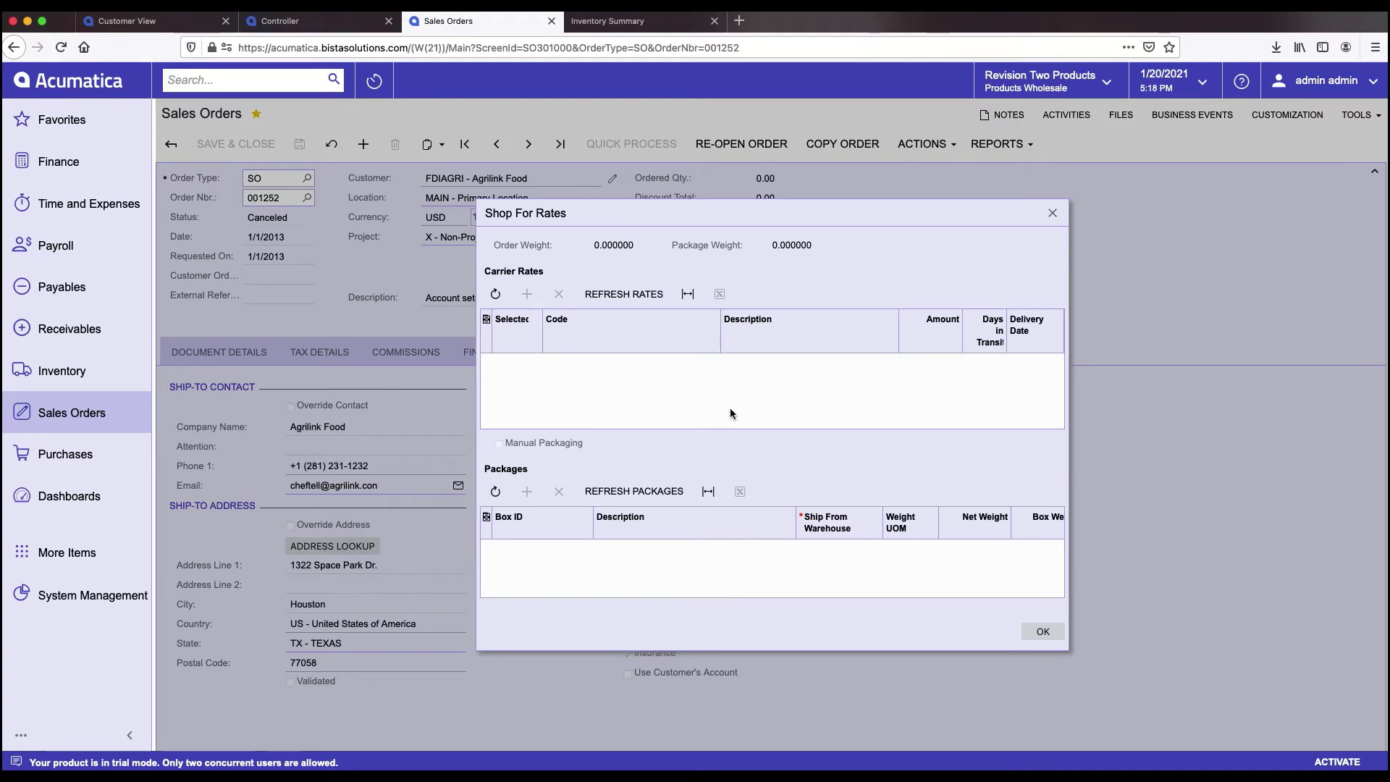
click(636, 304)
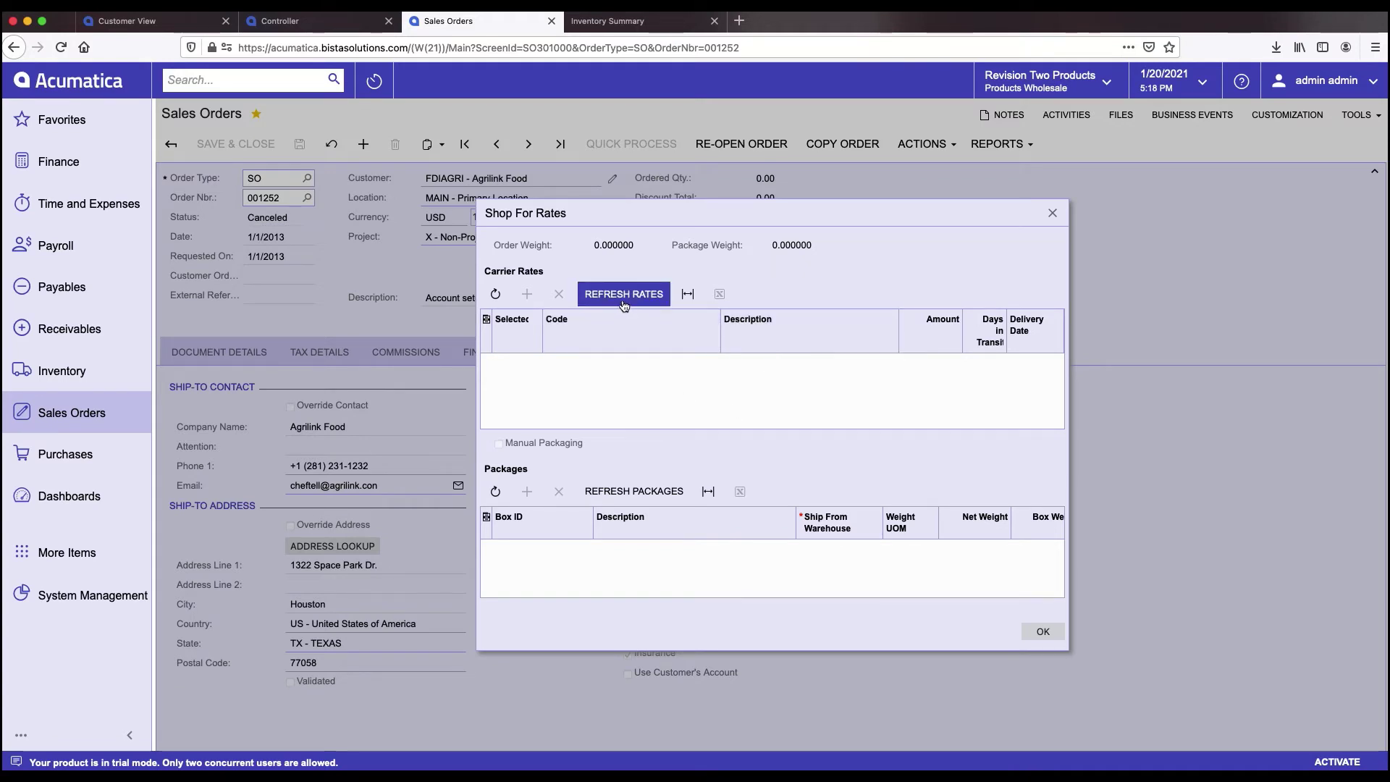
click(1038, 634)
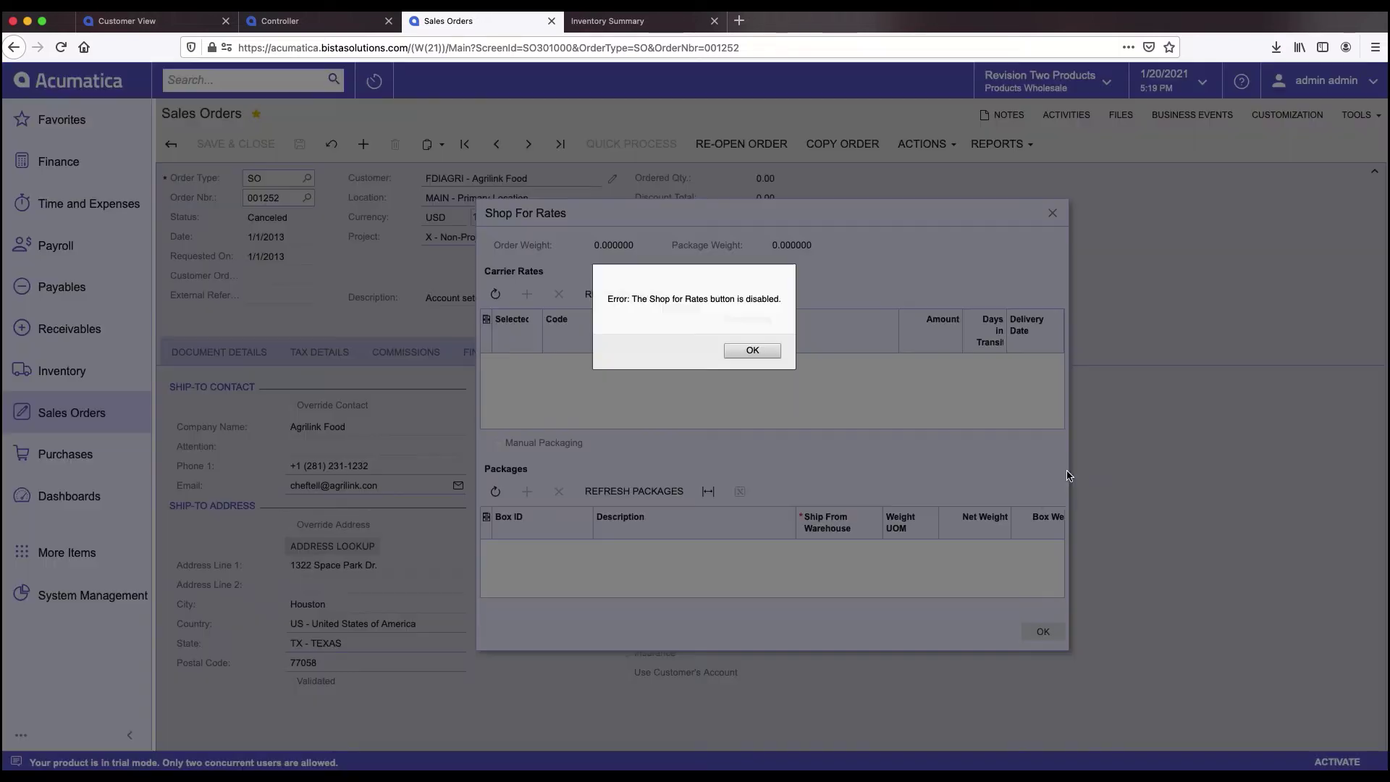
click(750, 352)
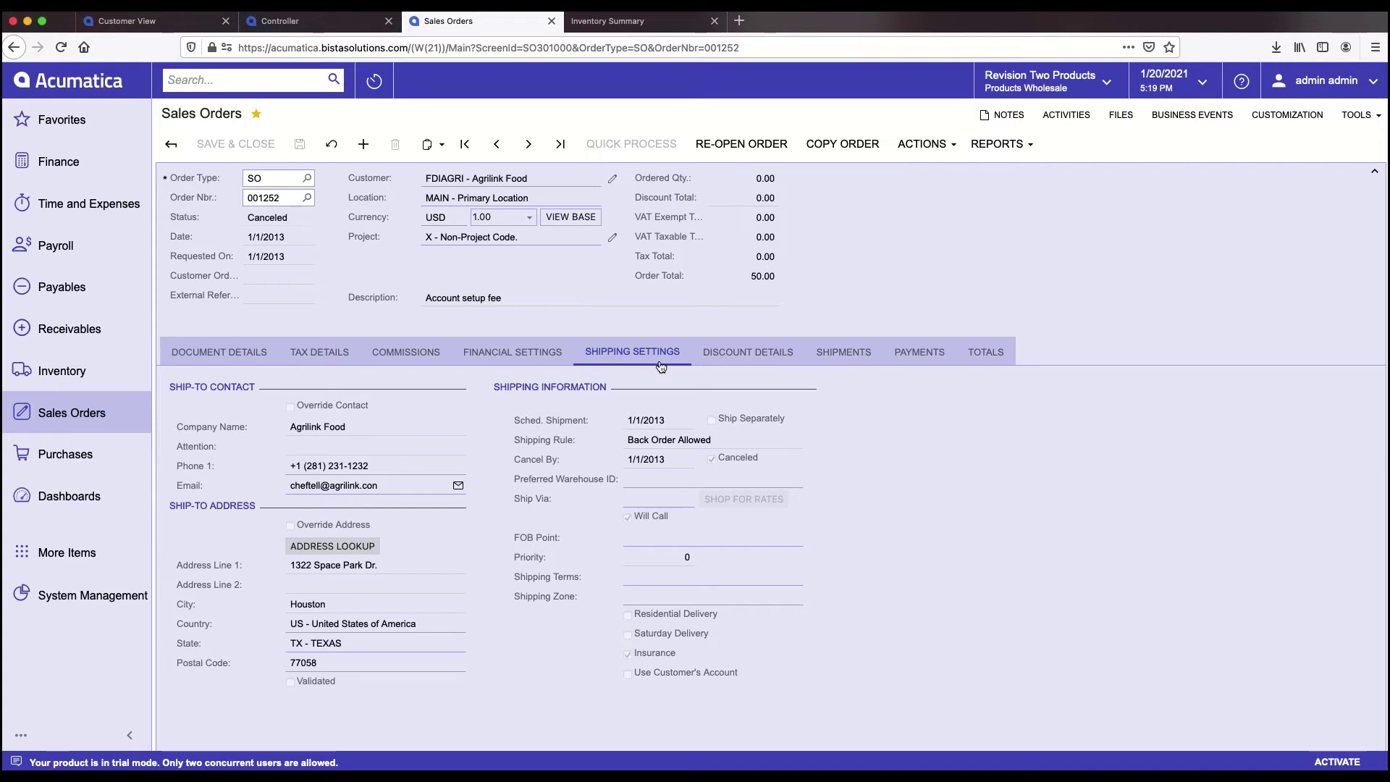
- Check the order's payments, then return to the Sales Orders list
click(917, 355)
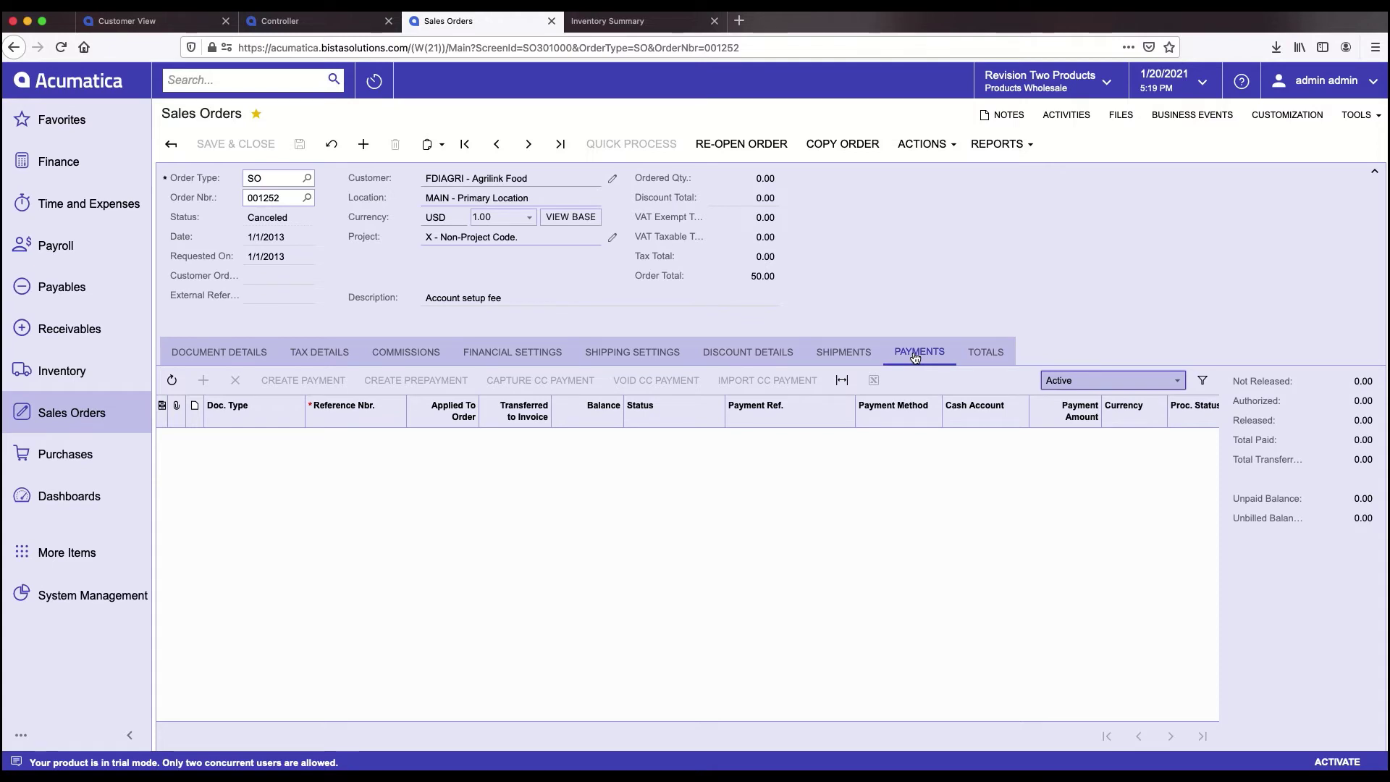
click(172, 146)
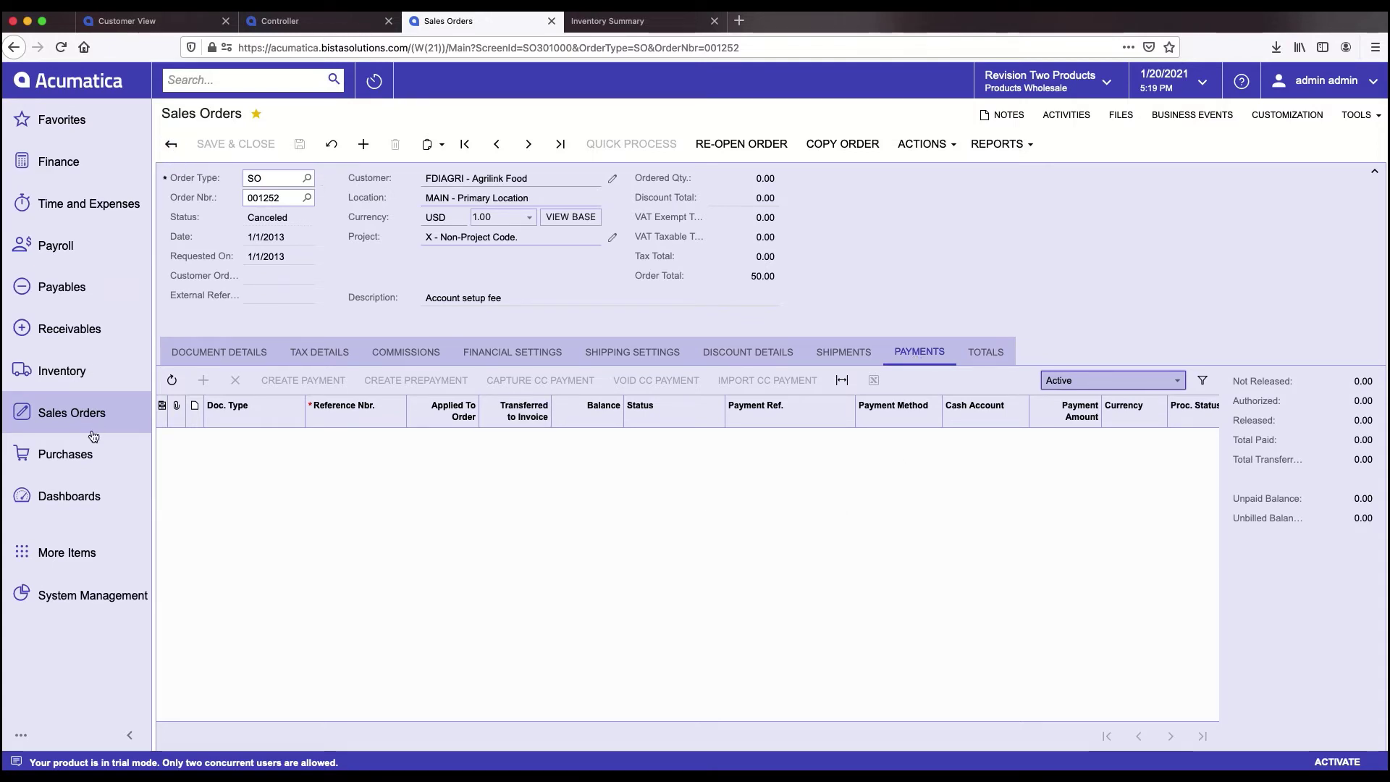
click(93, 414)
click(242, 254)
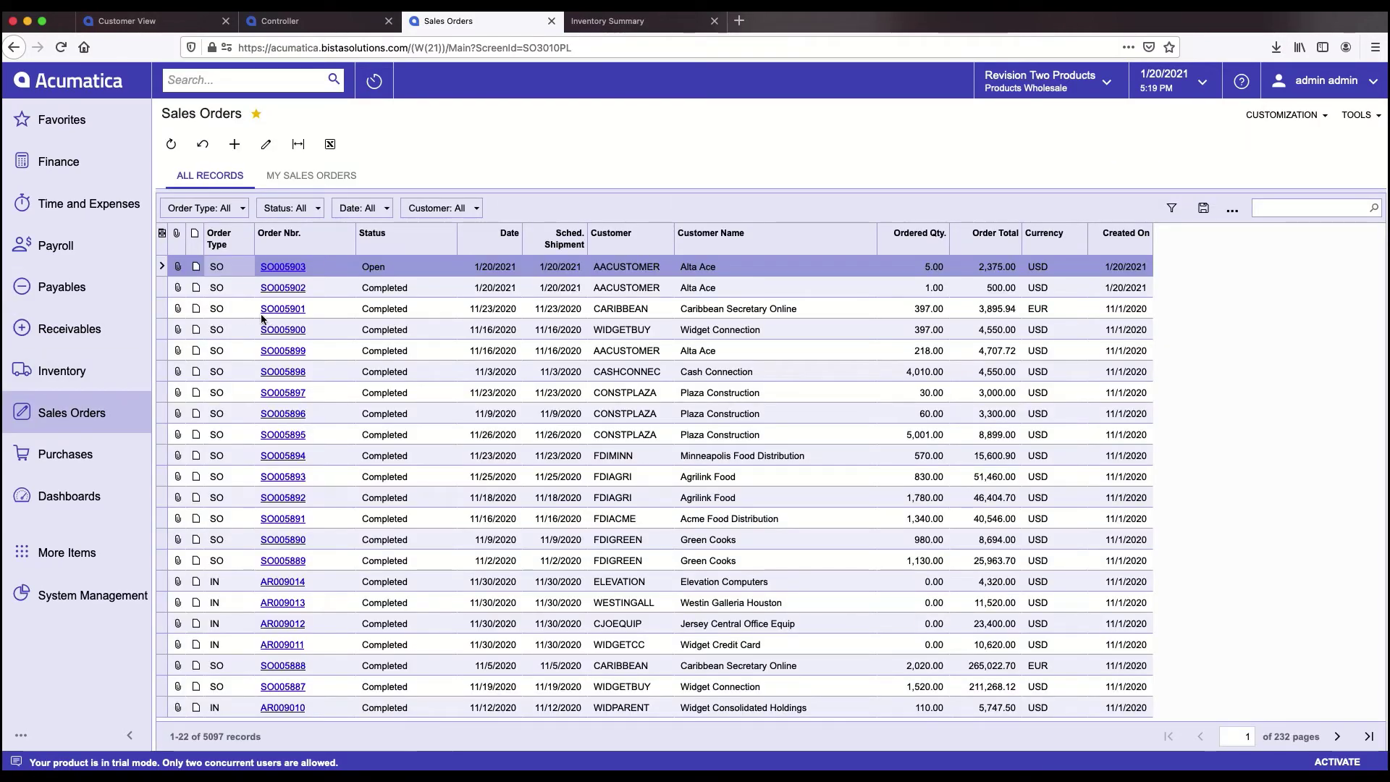
- Review shipment 003507 of completed order SO005901 in a new tab, then go back to the list
click(282, 310)
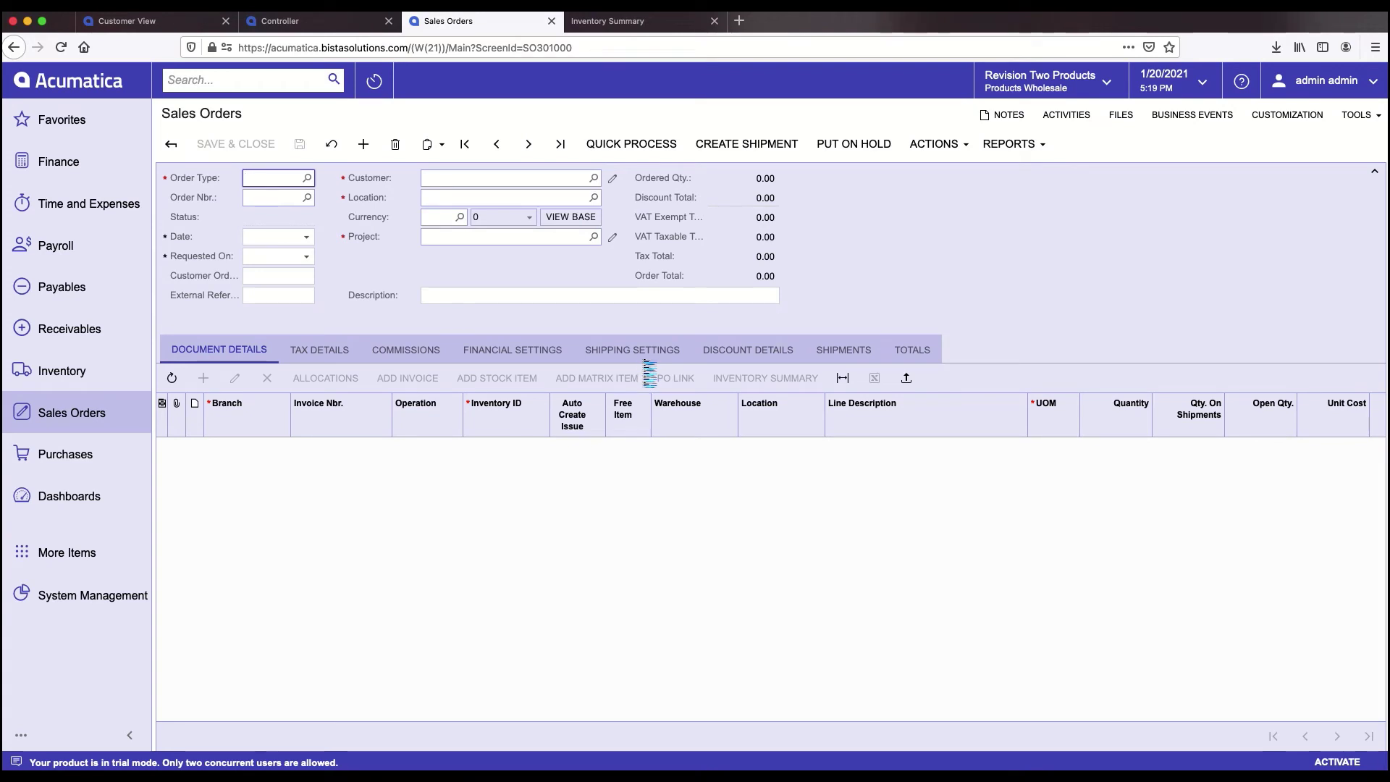
click(636, 357)
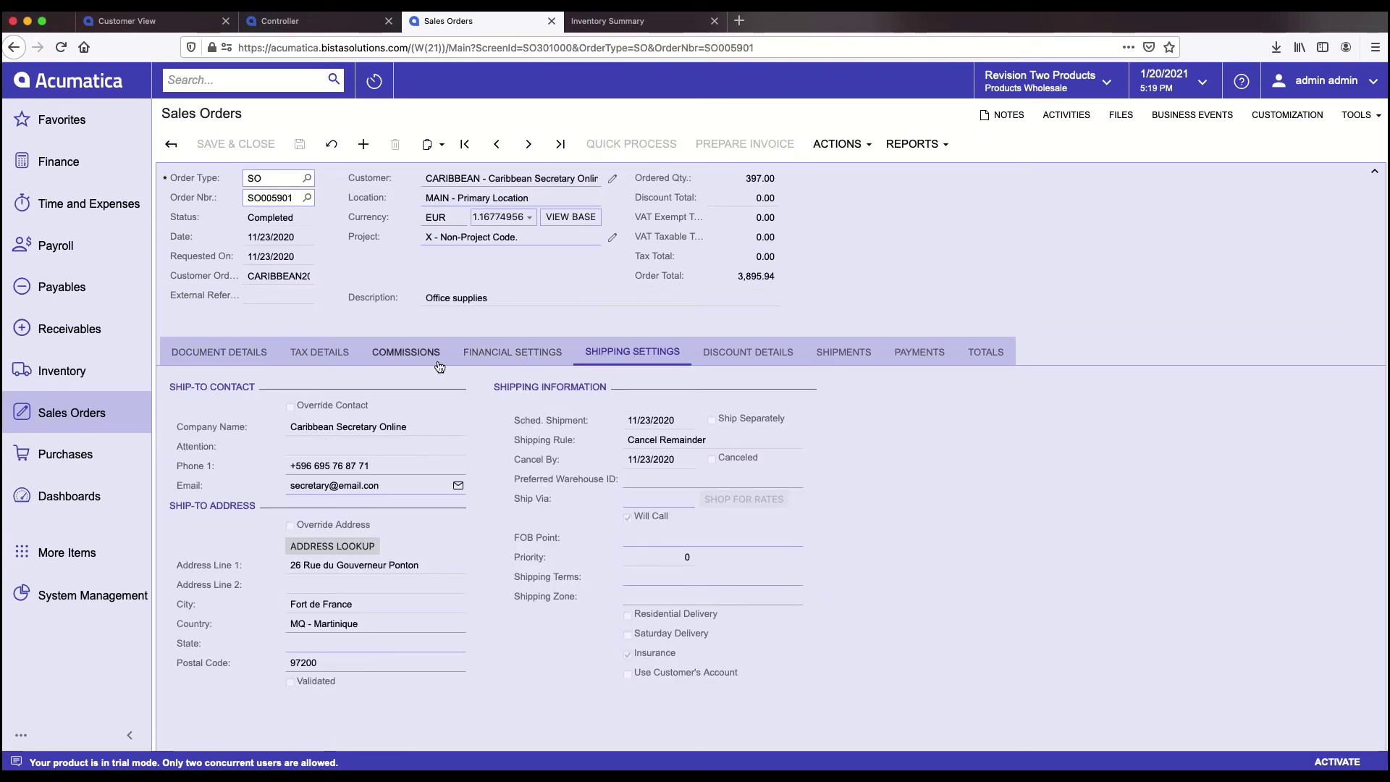
click(863, 356)
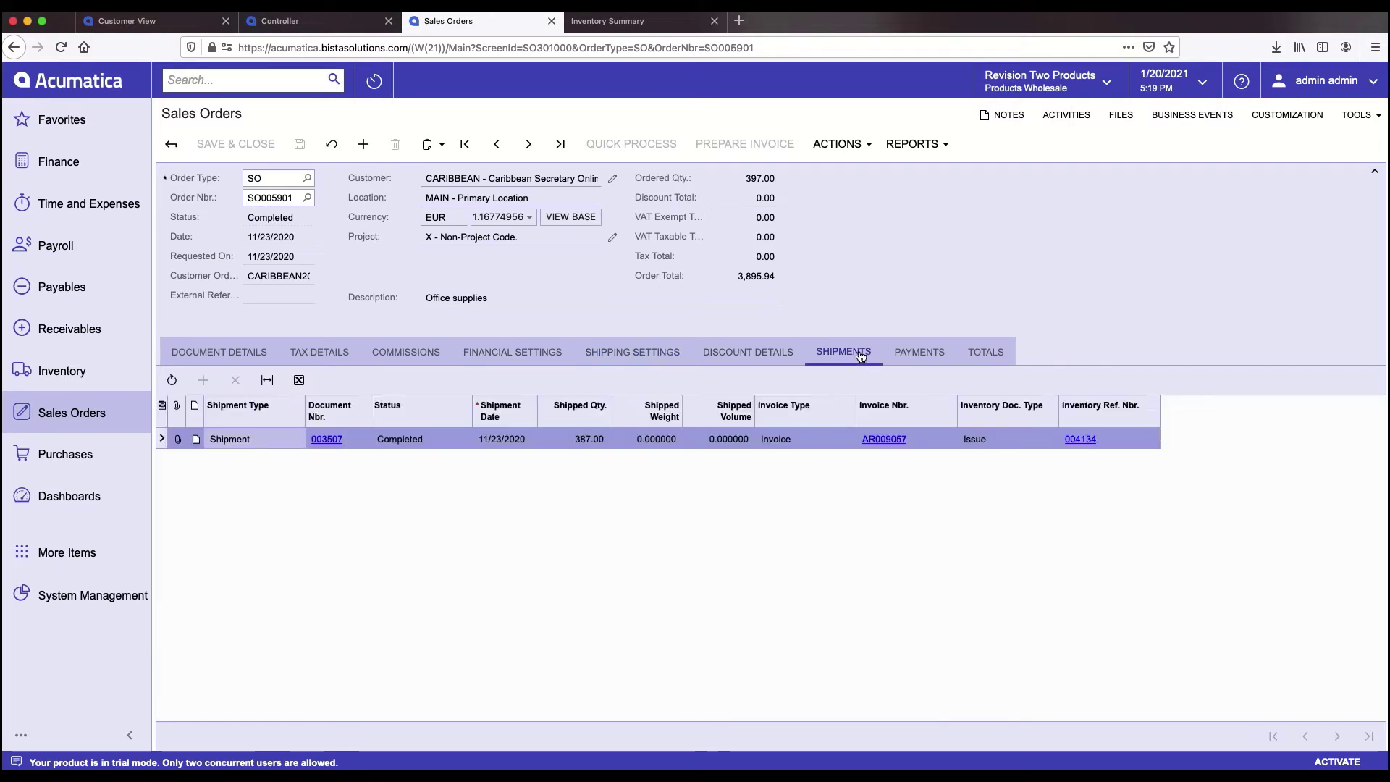
click(332, 440)
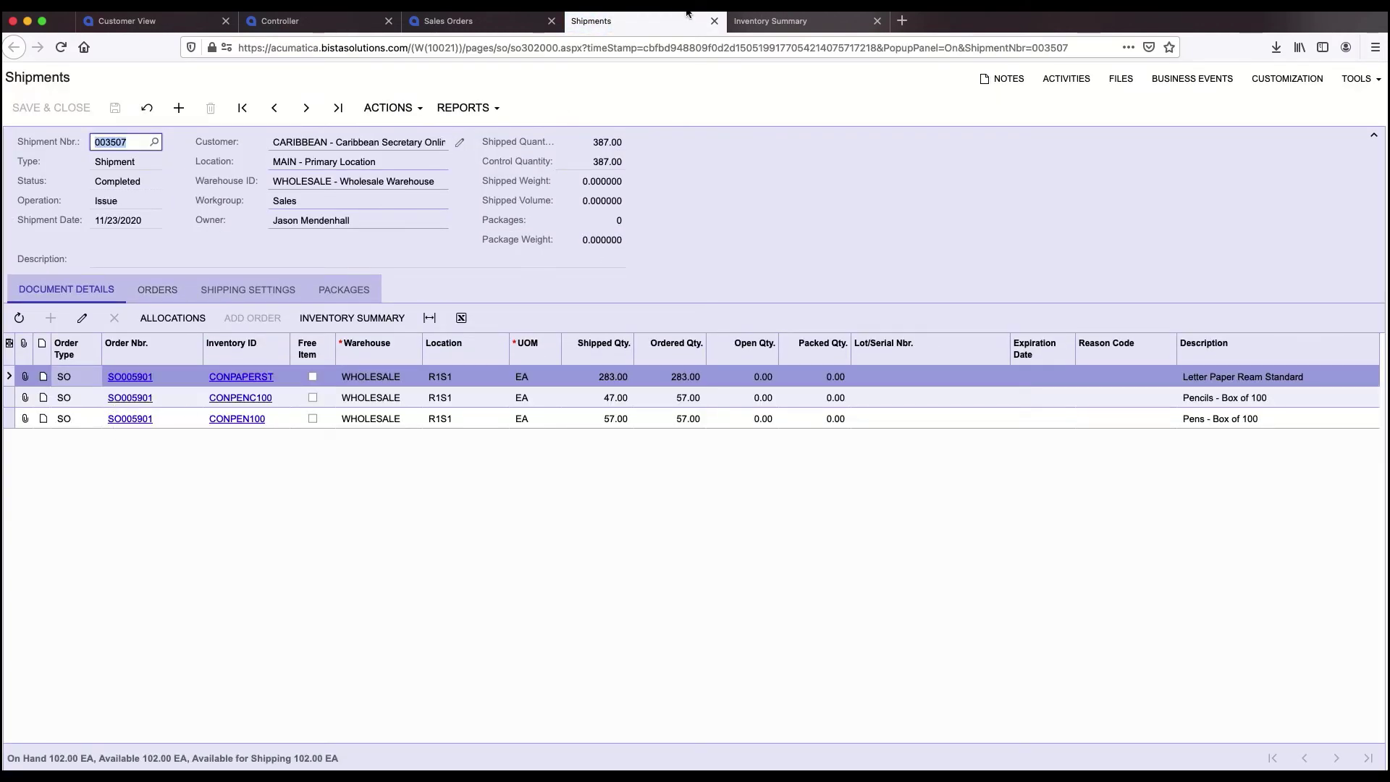
click(459, 22)
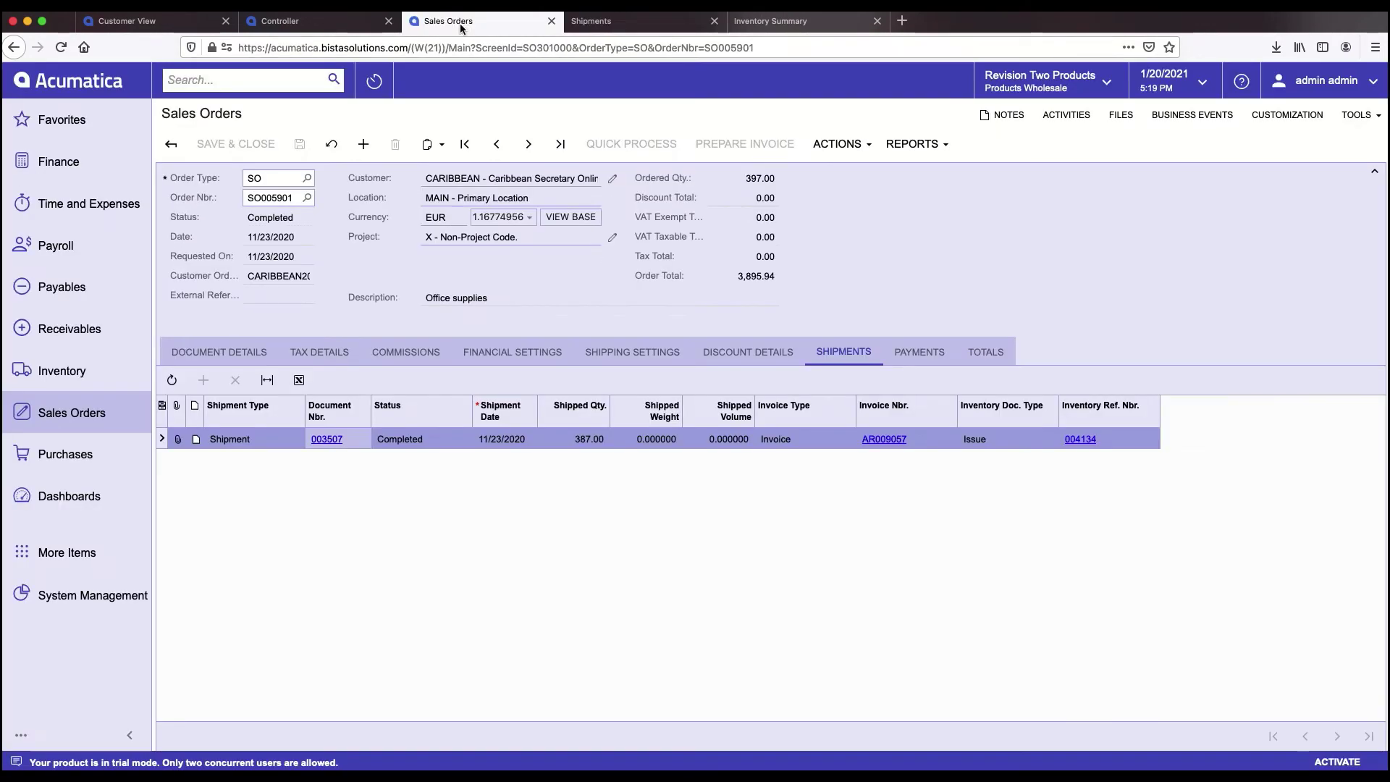
click(171, 145)
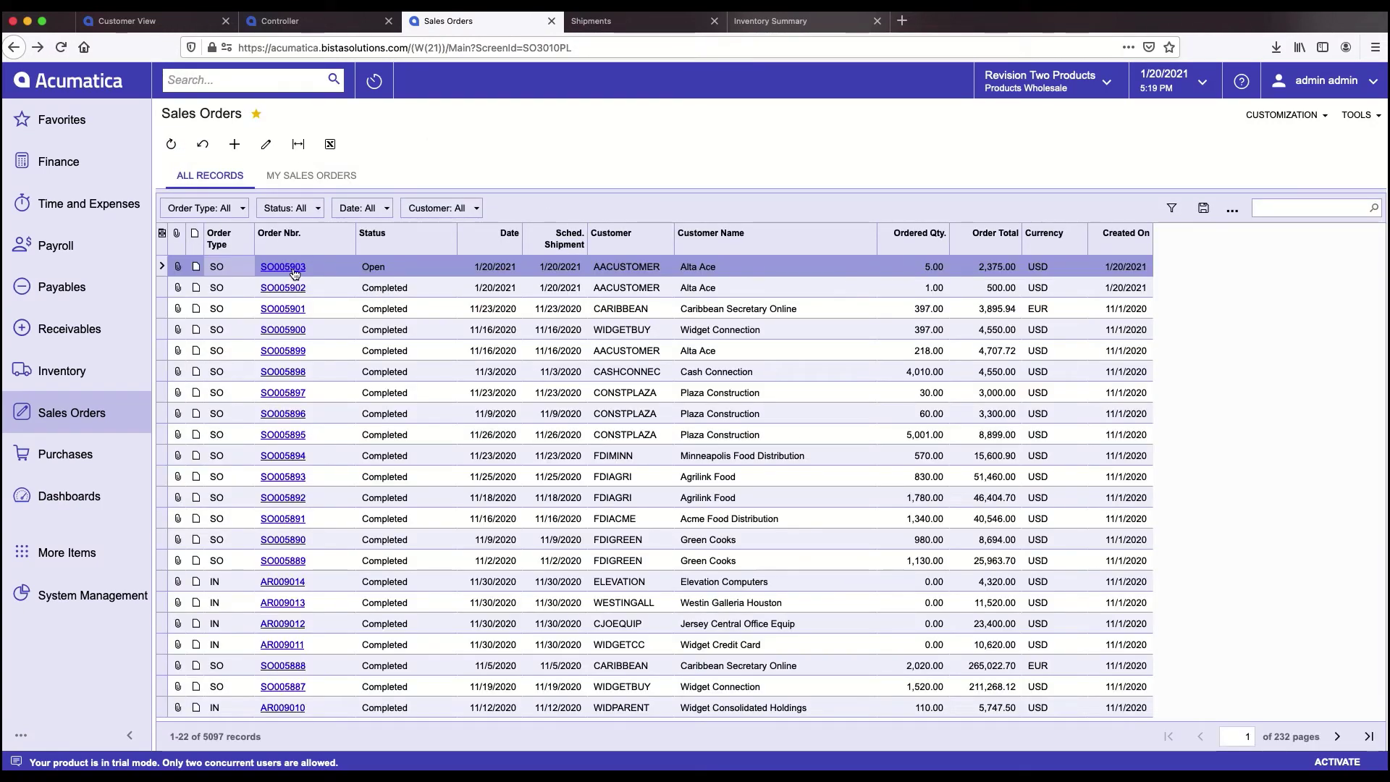
- Shop carrier rates for order SO005903 and pick FEDEXGROUND at 45.87, raising the total to 2,420.87
click(294, 269)
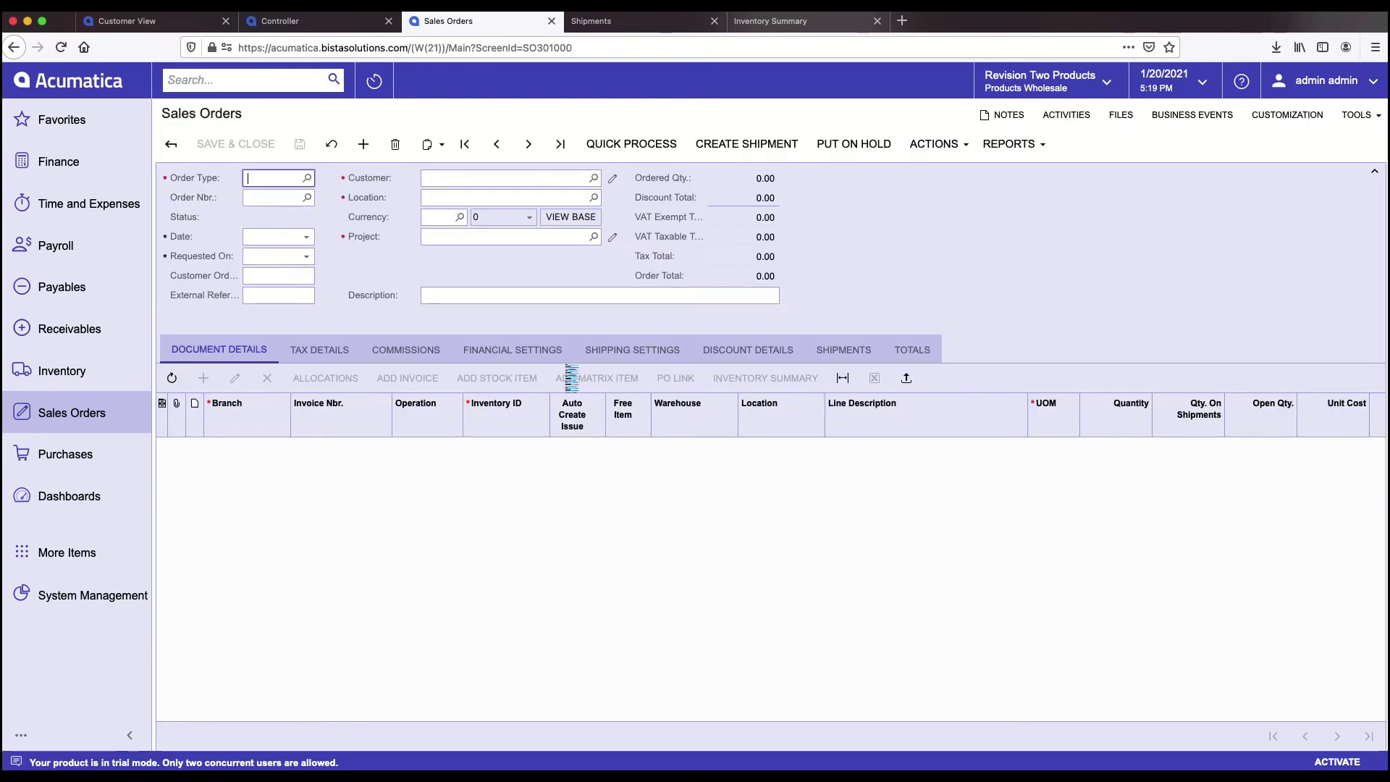
click(653, 355)
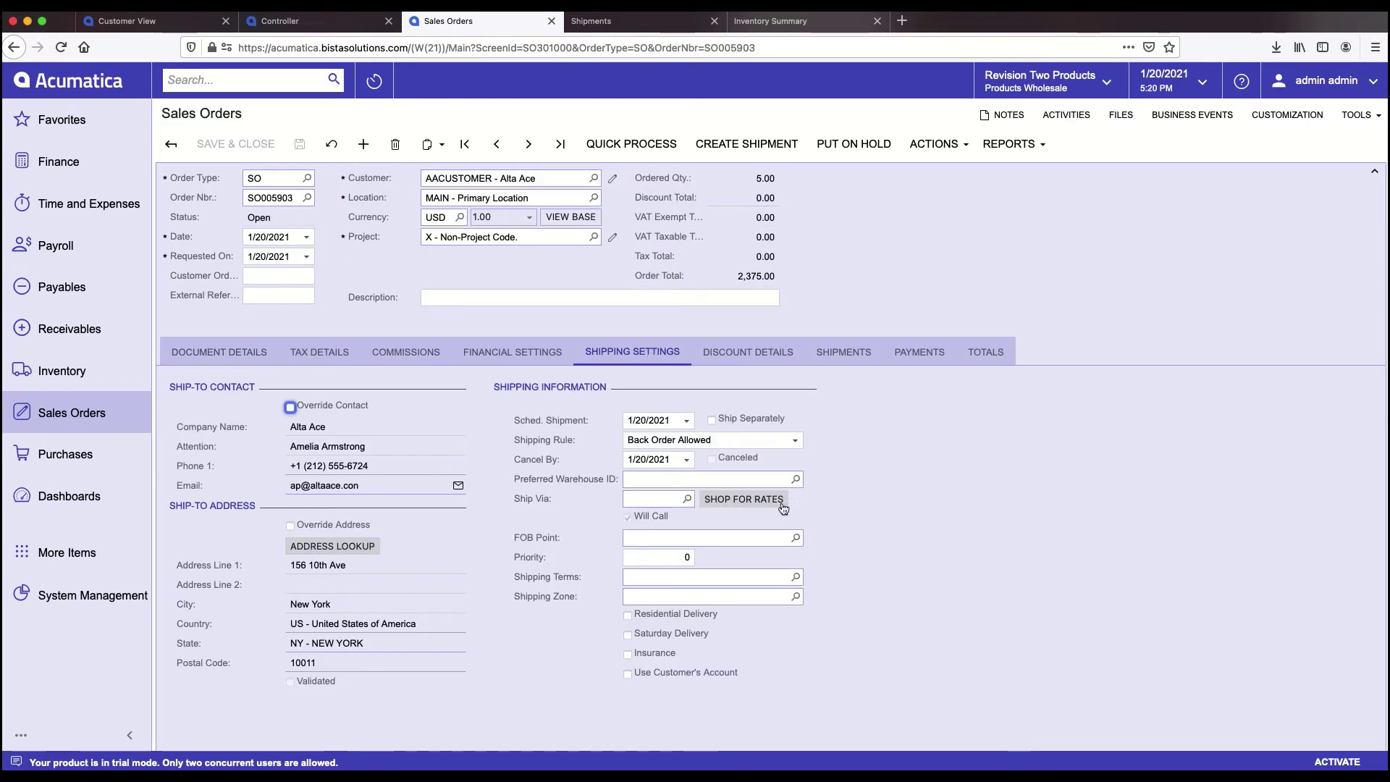
click(753, 504)
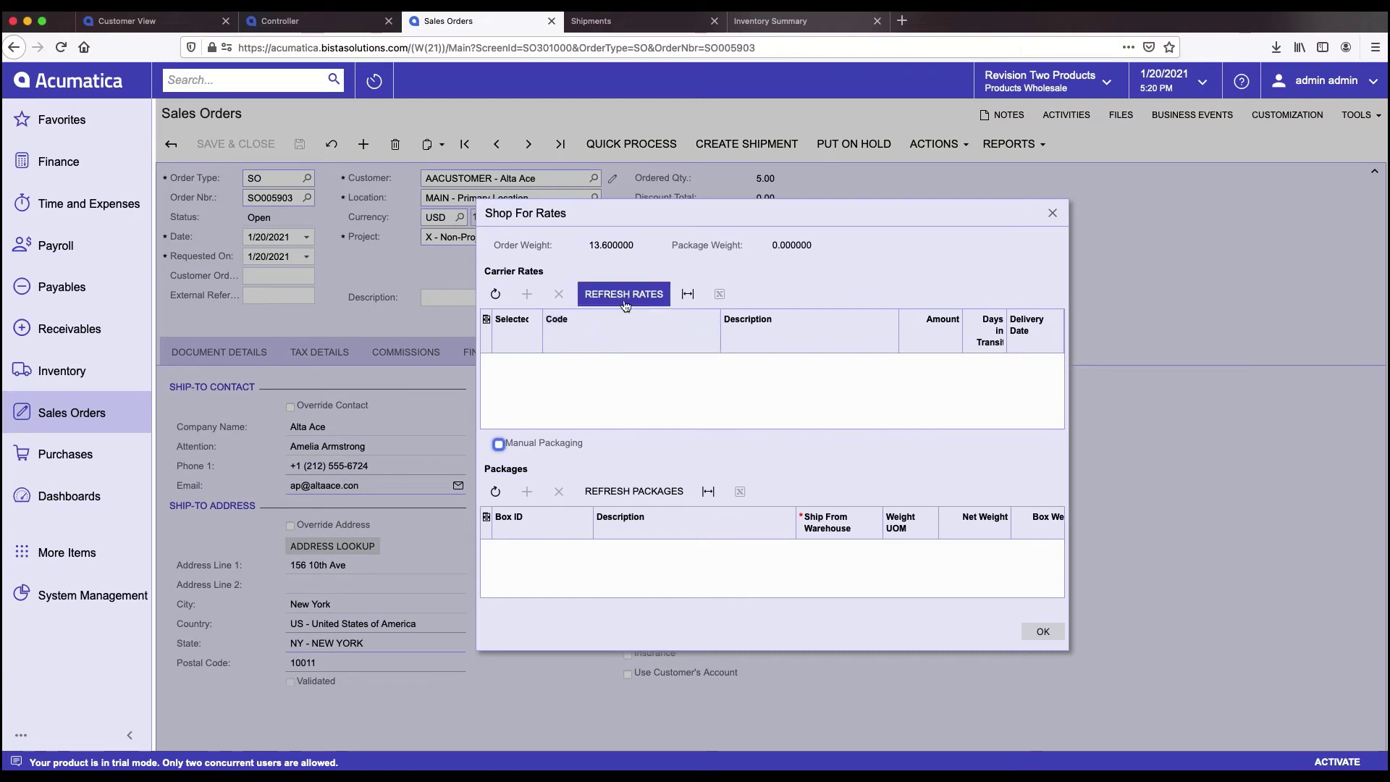
click(618, 295)
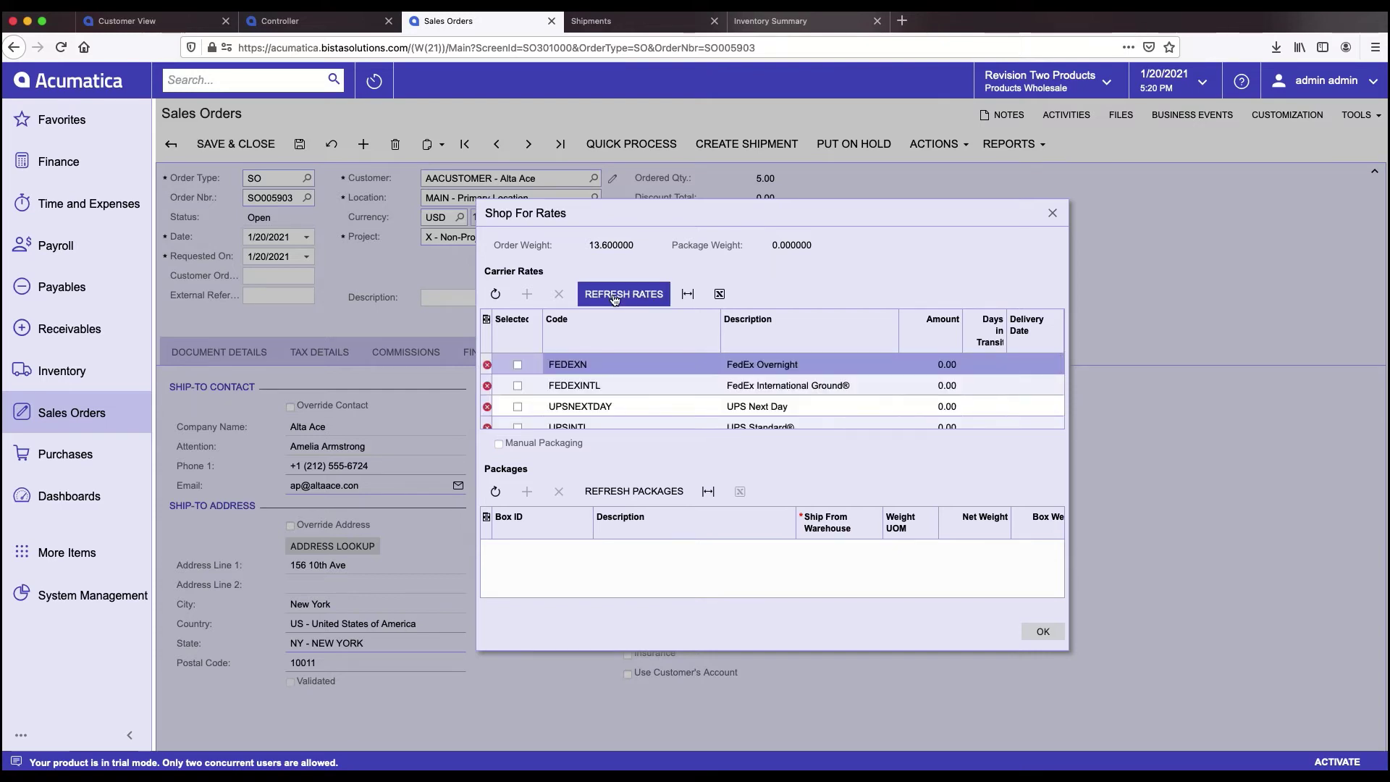
scroll(687, 403, down, 5)
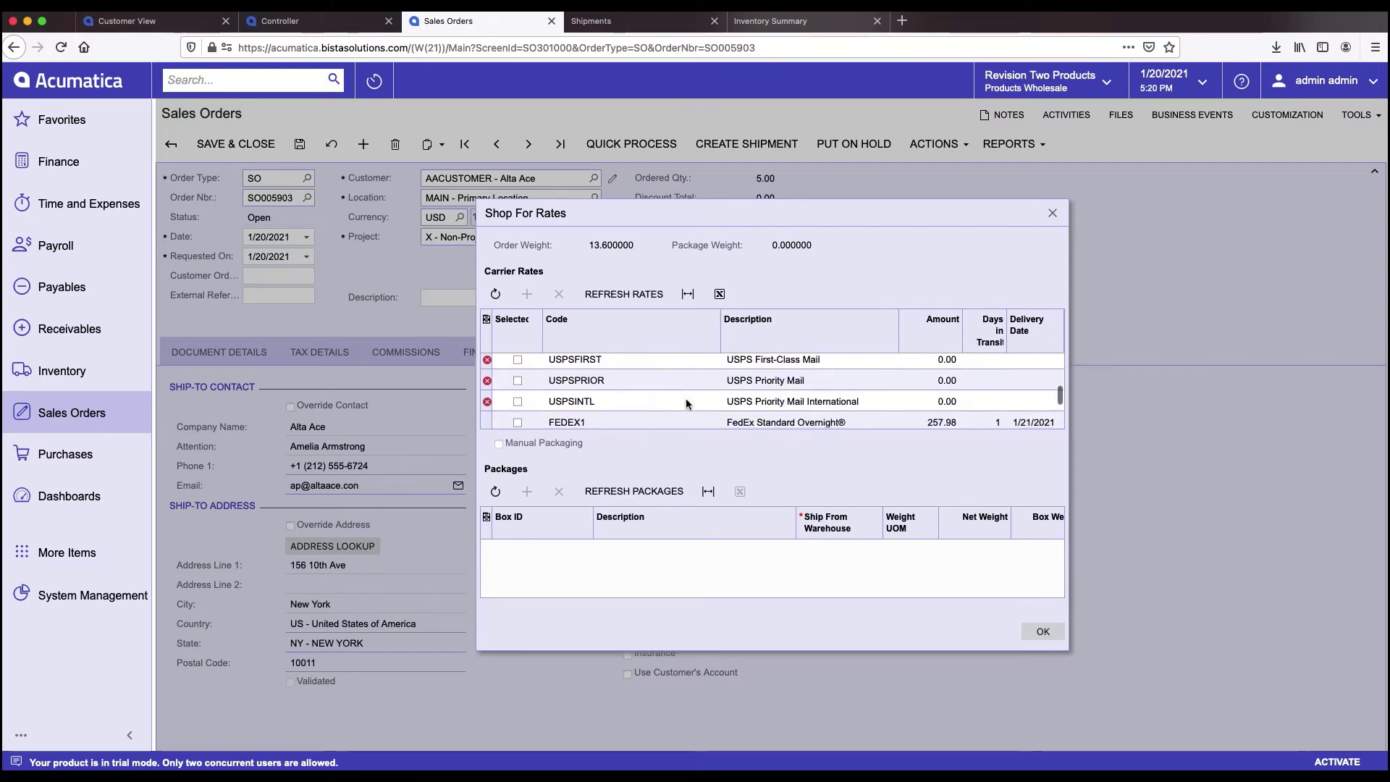
scroll(685, 398, down, 1)
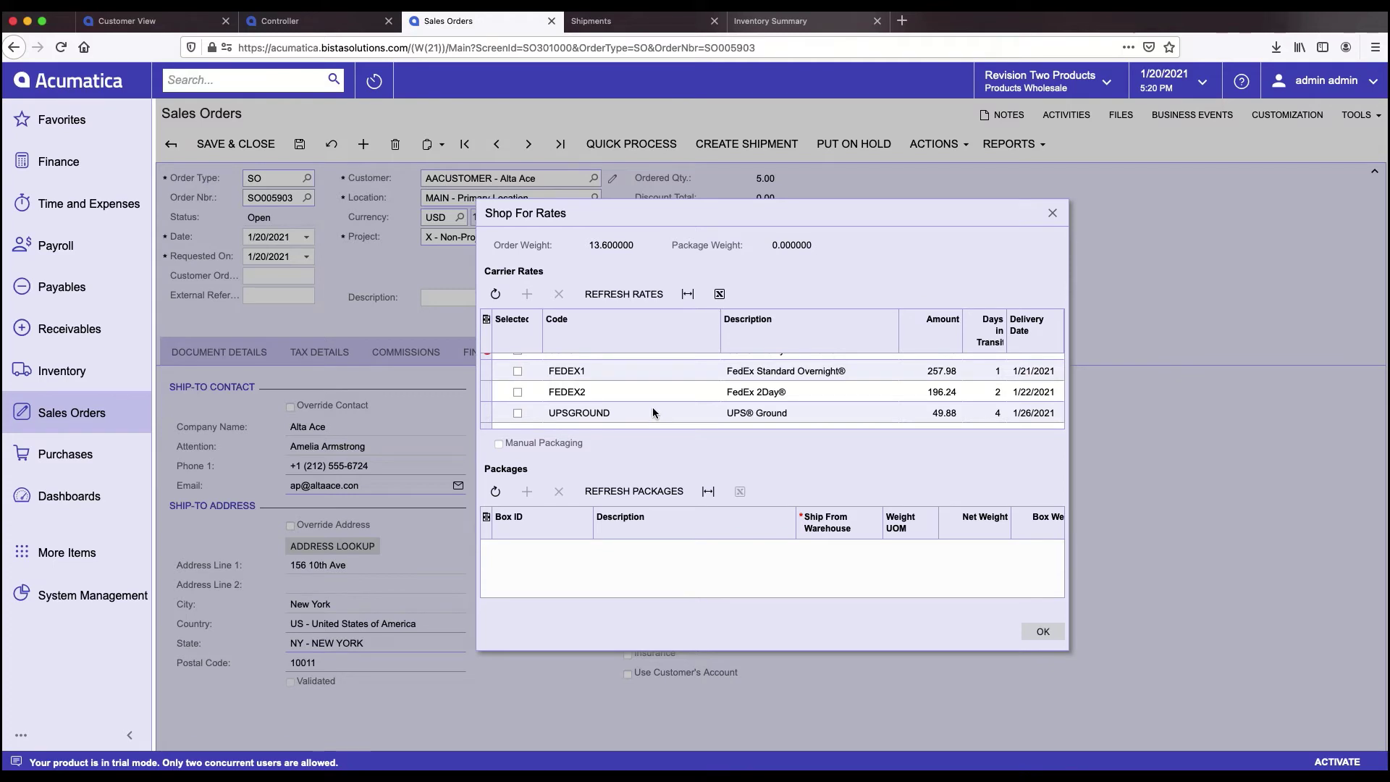
scroll(653, 407, down, 2)
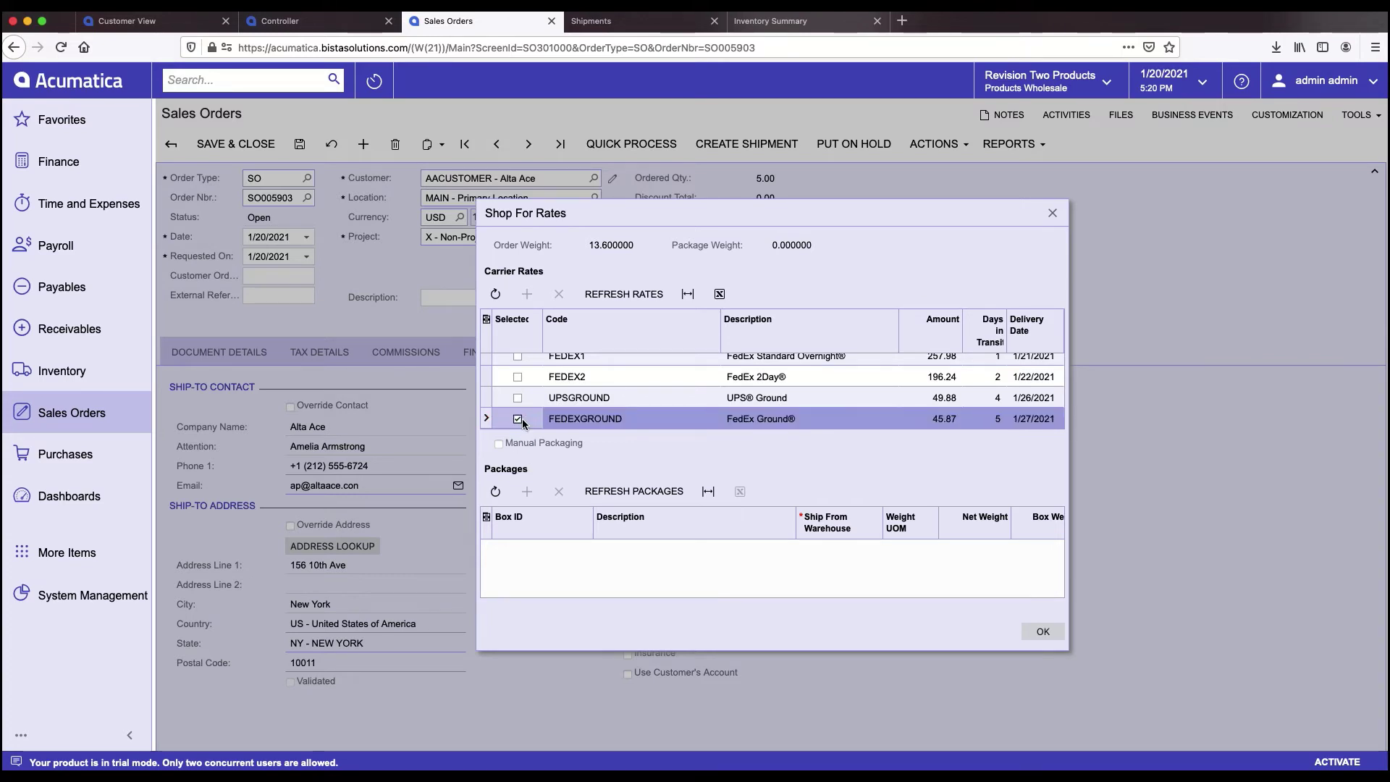
click(1041, 633)
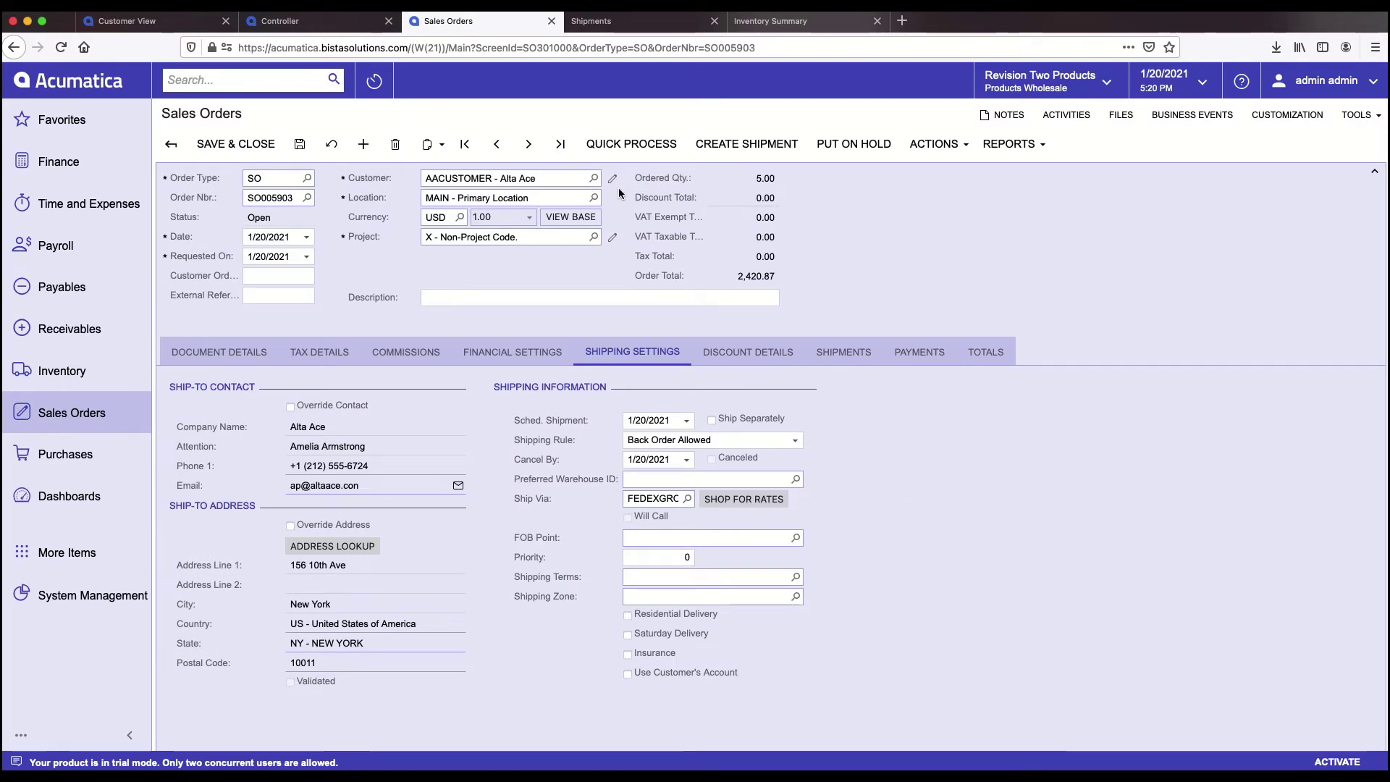
- Save order SO005903, then start a VISATOK payment from its Payments tab and cancel it
click(300, 144)
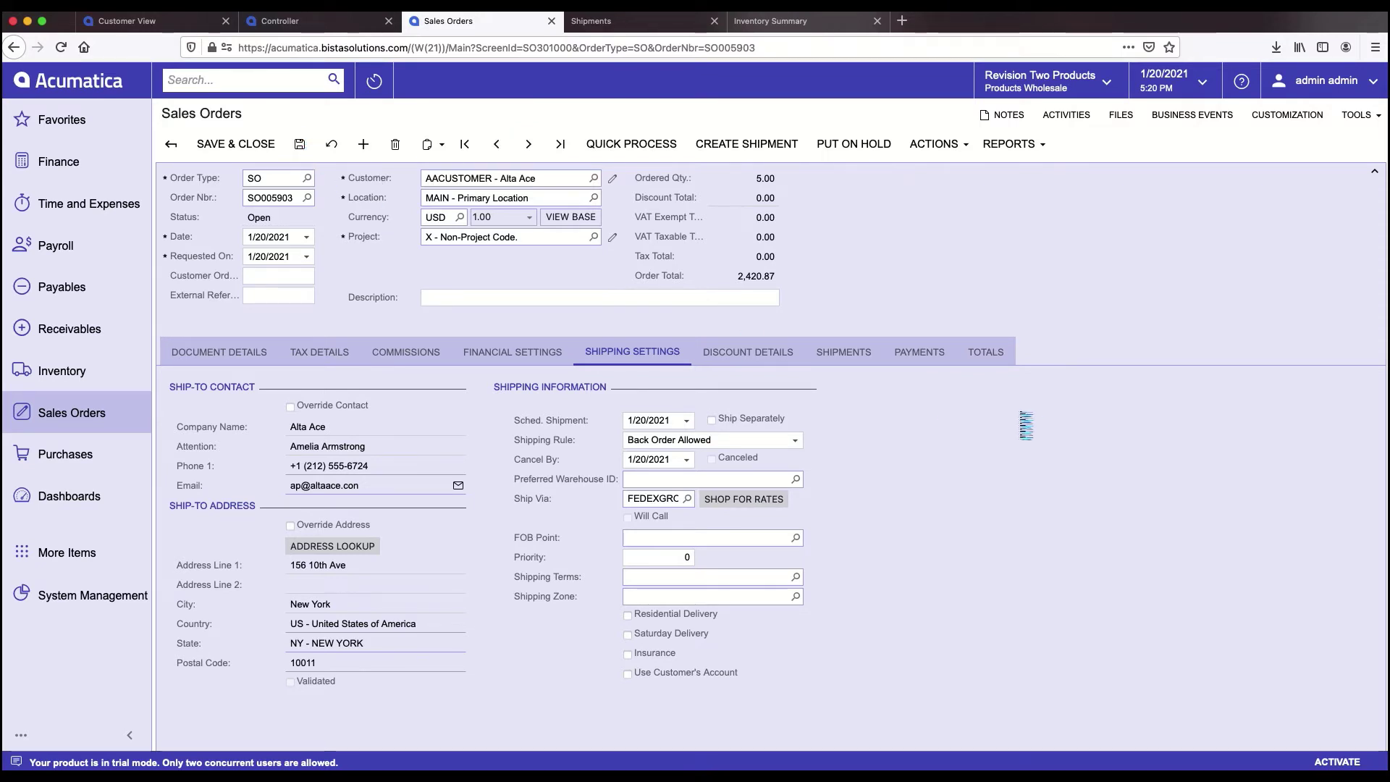
click(919, 355)
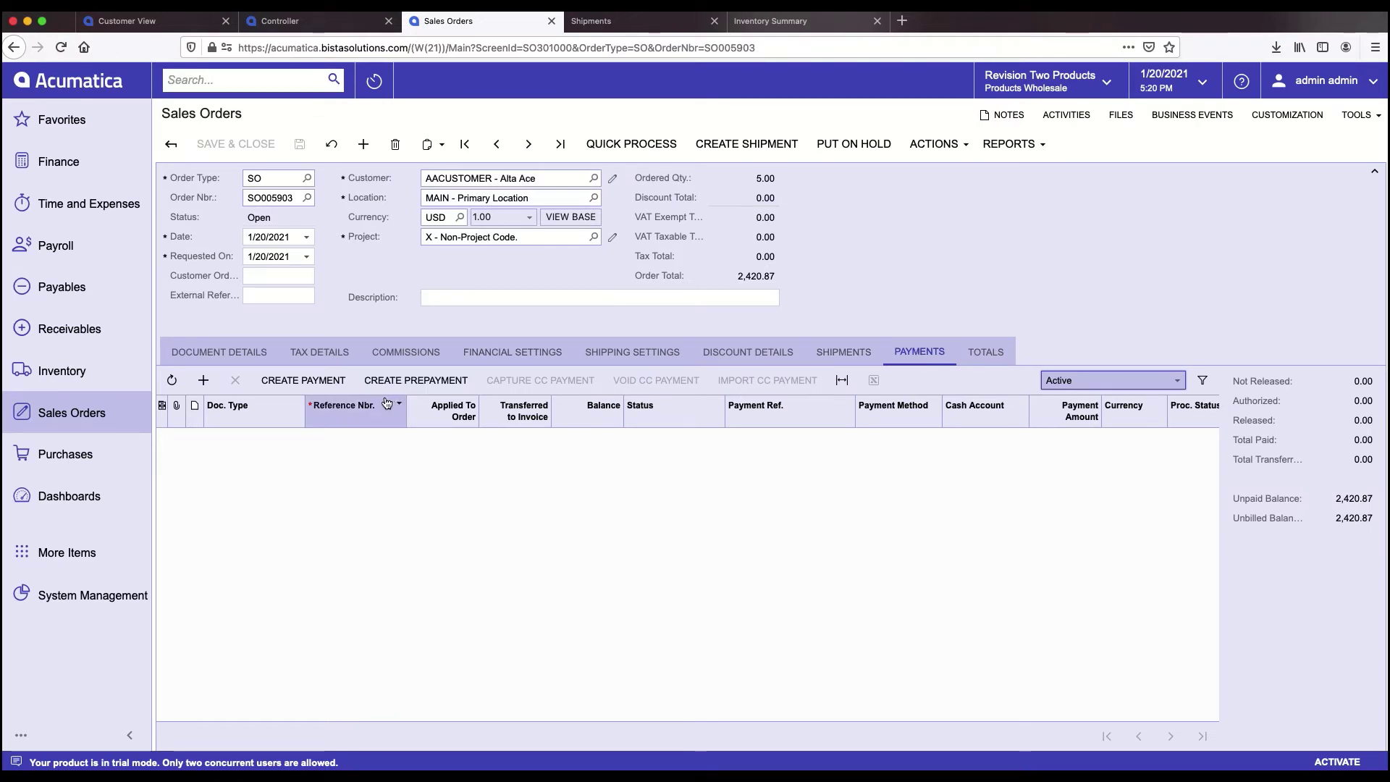
click(293, 387)
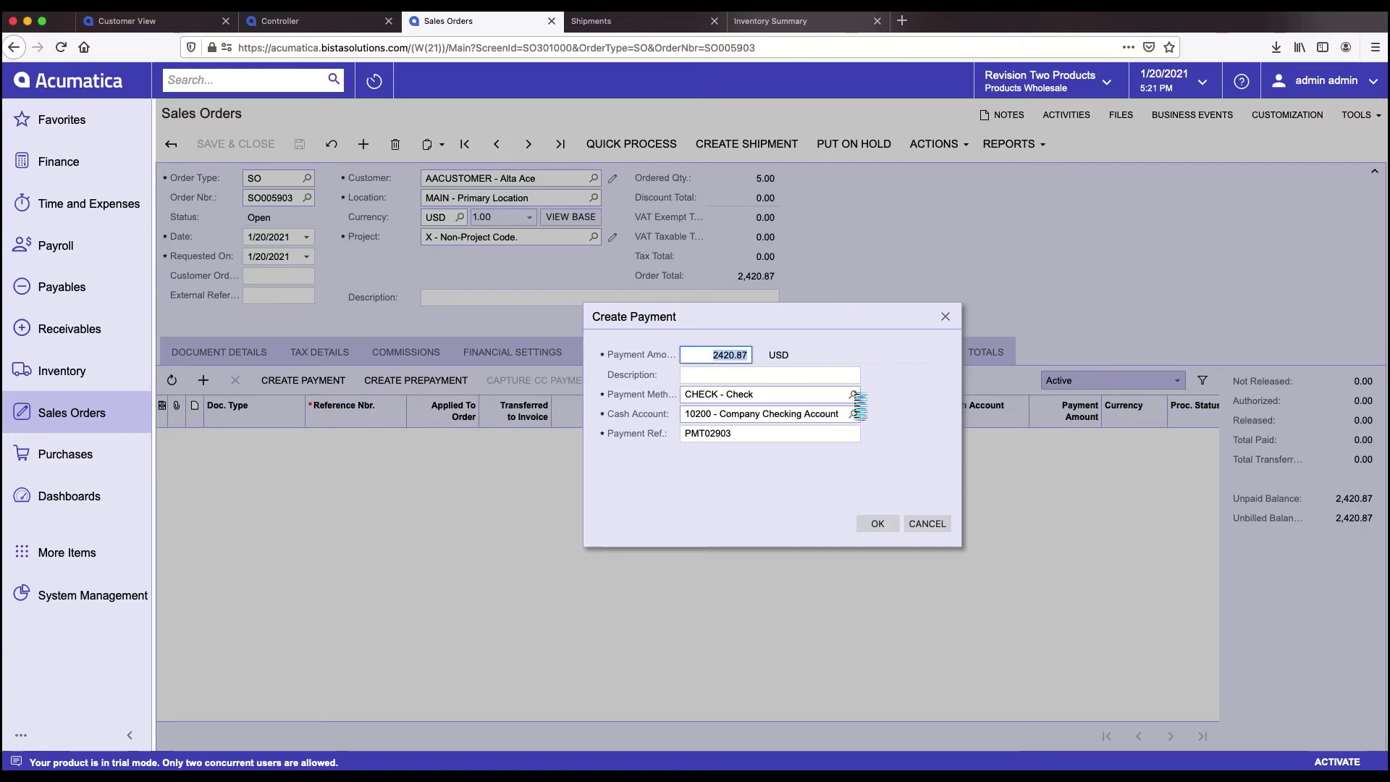
click(854, 396)
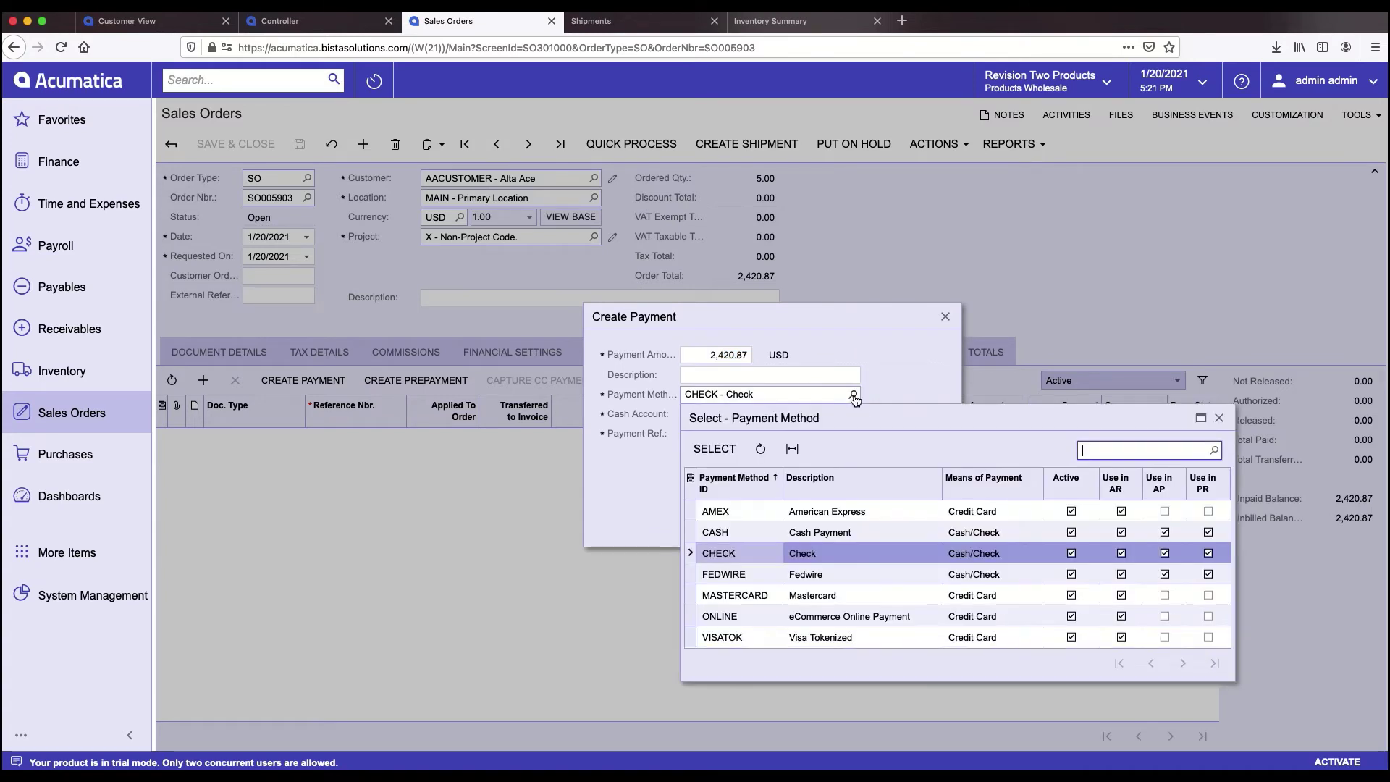
double_click(724, 636)
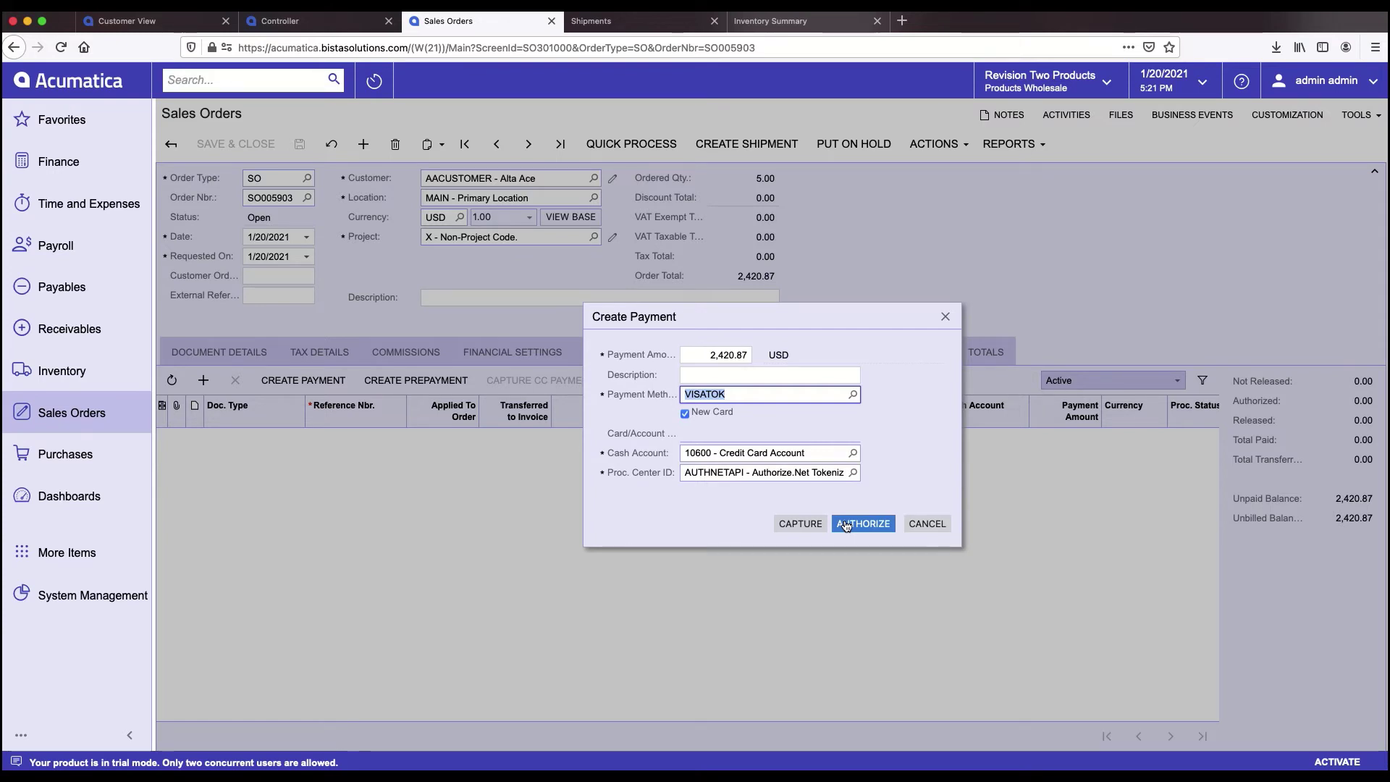
click(940, 532)
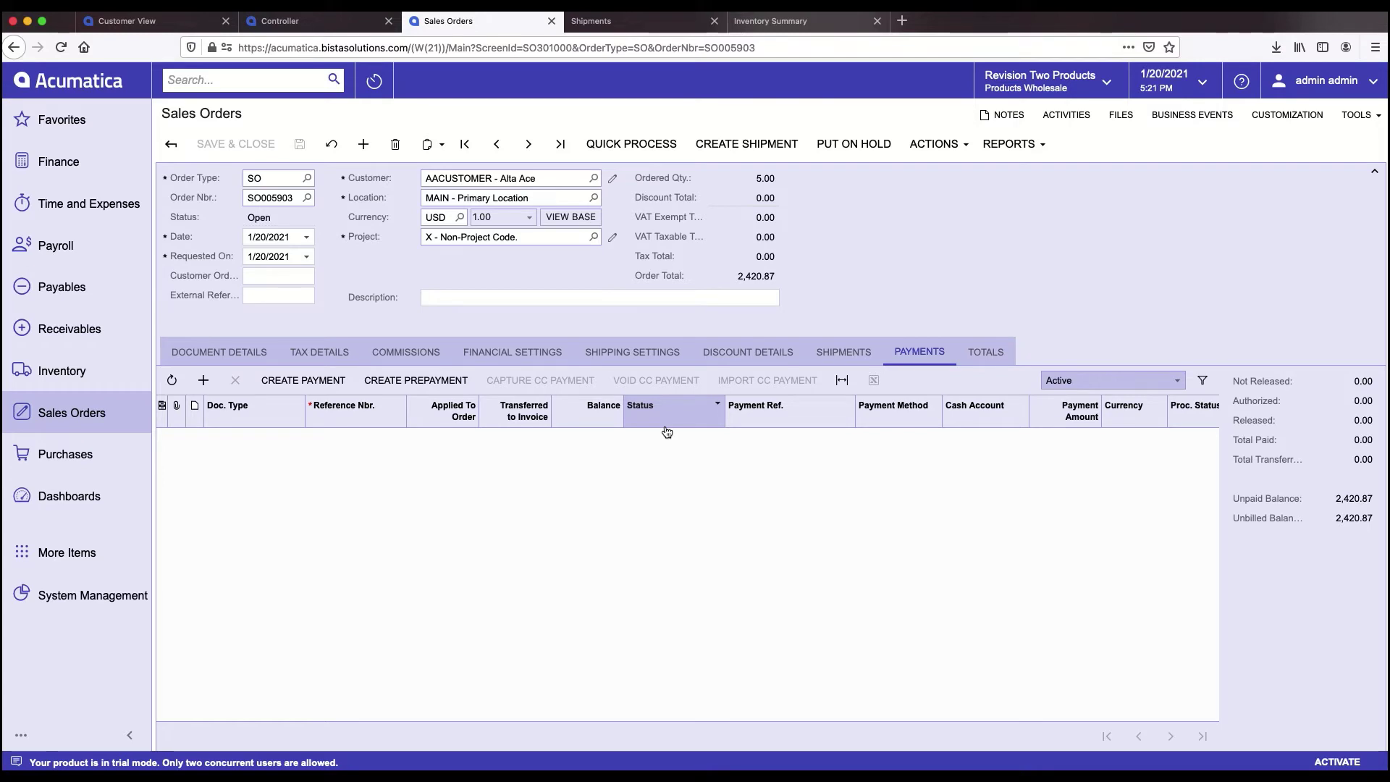
- Open the Shipping Clerk dashboard under Distribution, listing SO005903 among three orders to ship
click(729, 152)
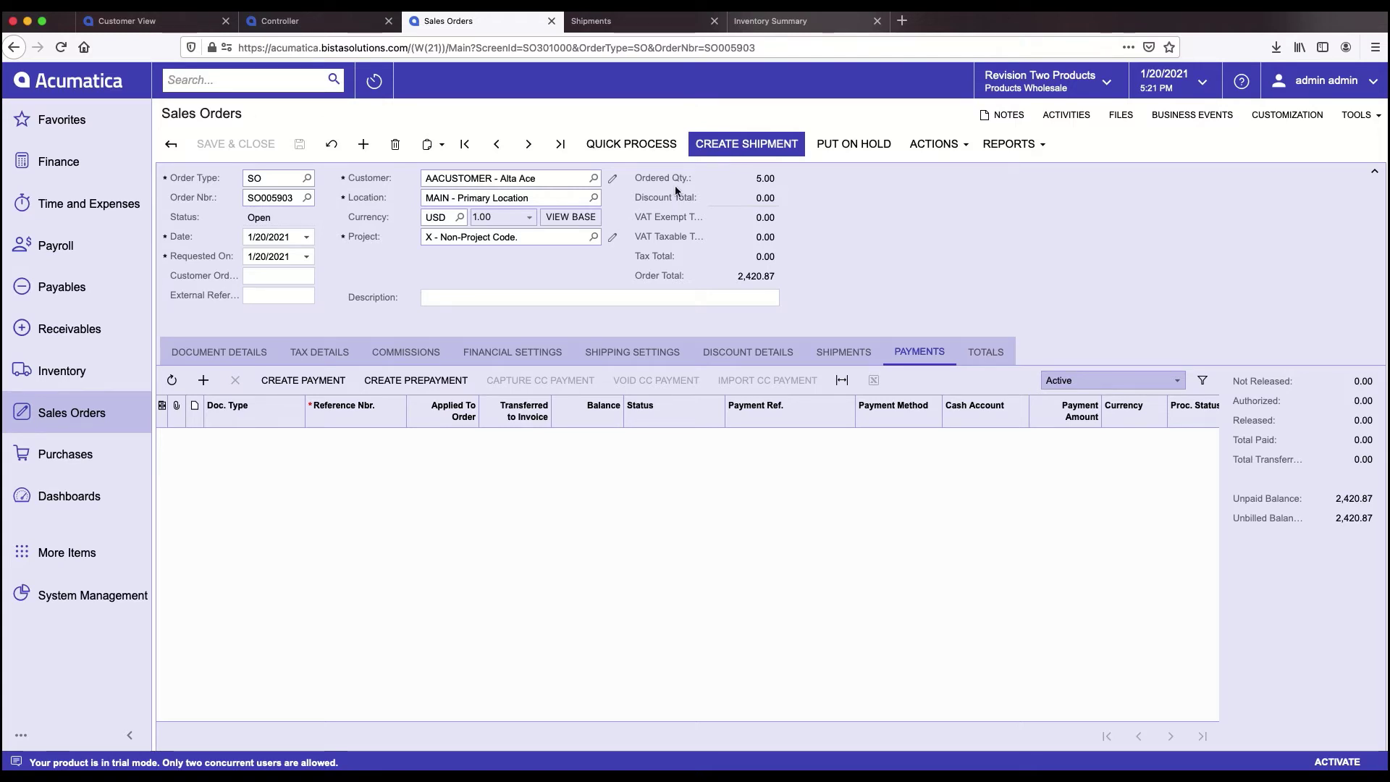
click(87, 500)
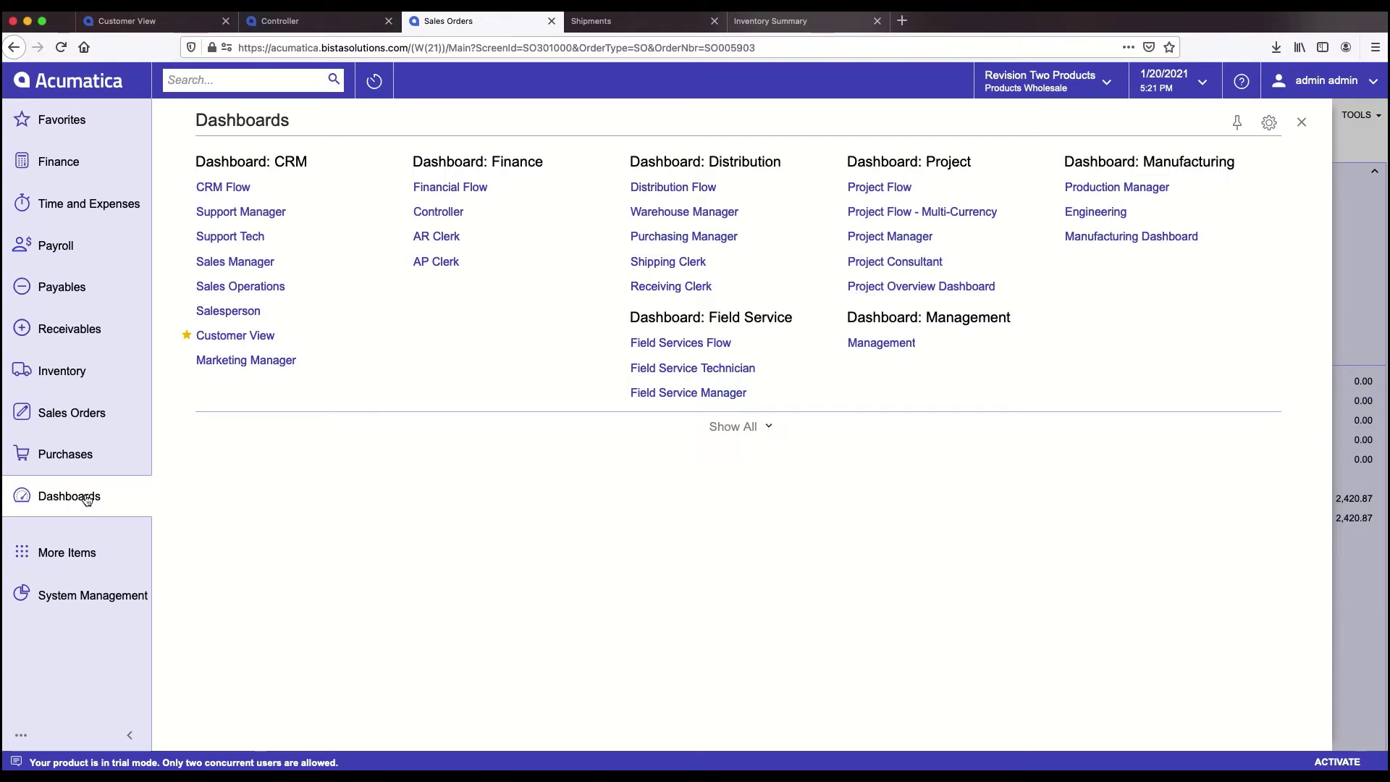
click(657, 260)
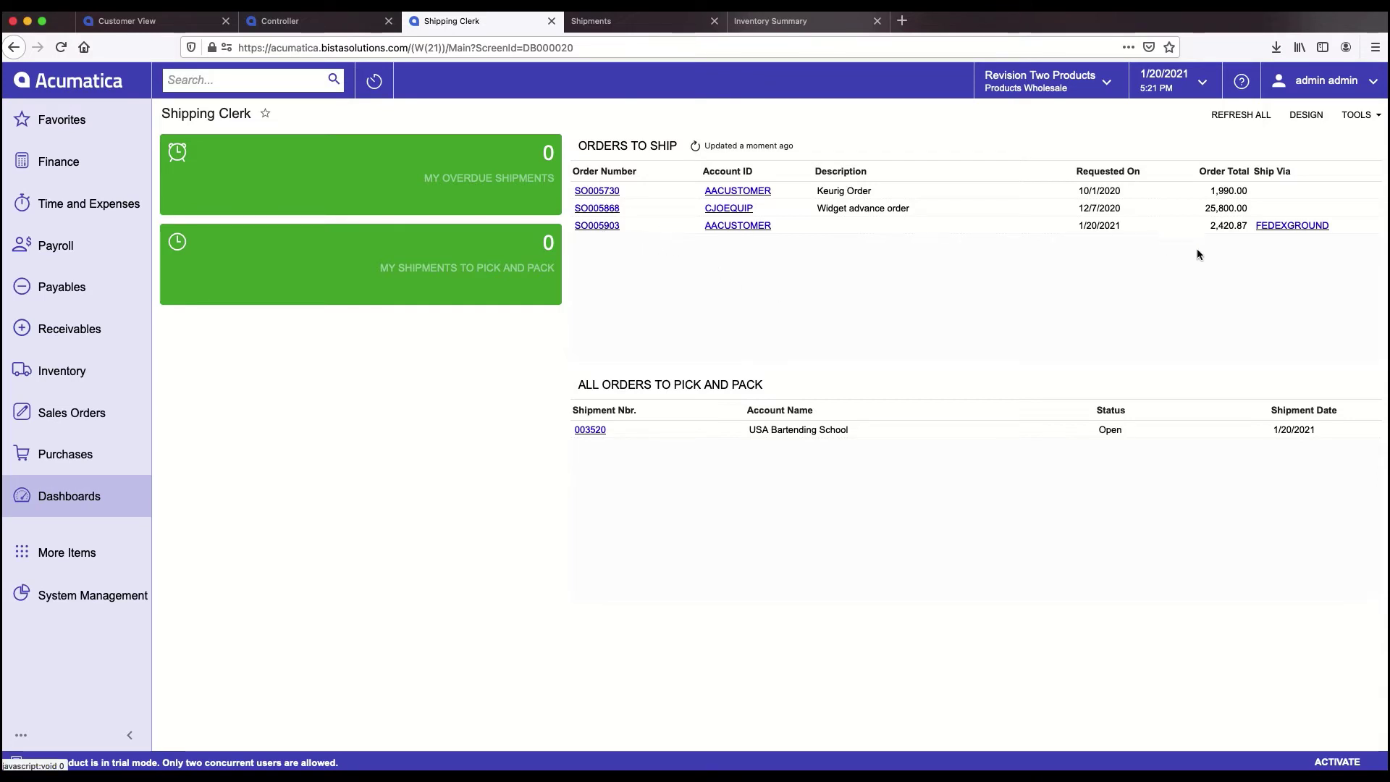
- Open SO005903 from Orders to Ship and run Create Shipment, dismissing the resulting error
click(597, 226)
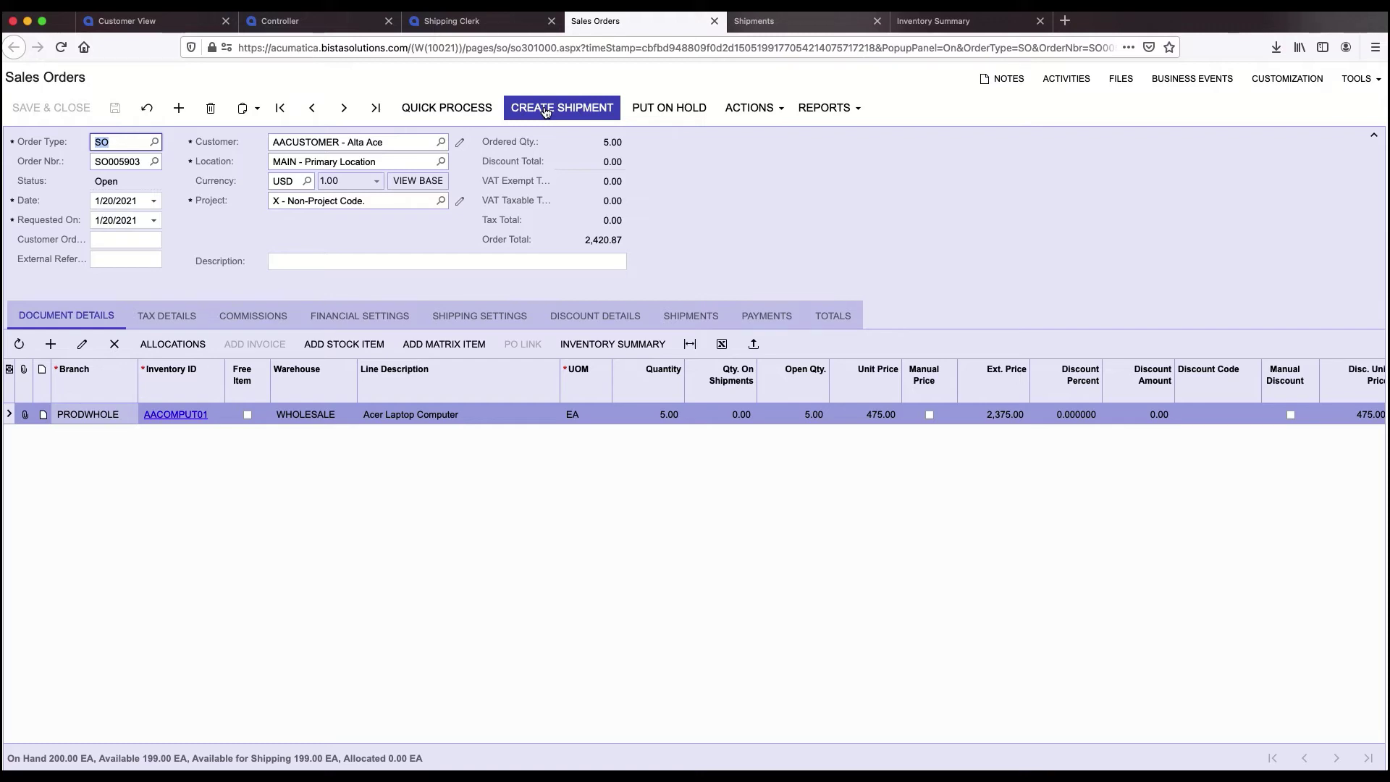
click(546, 108)
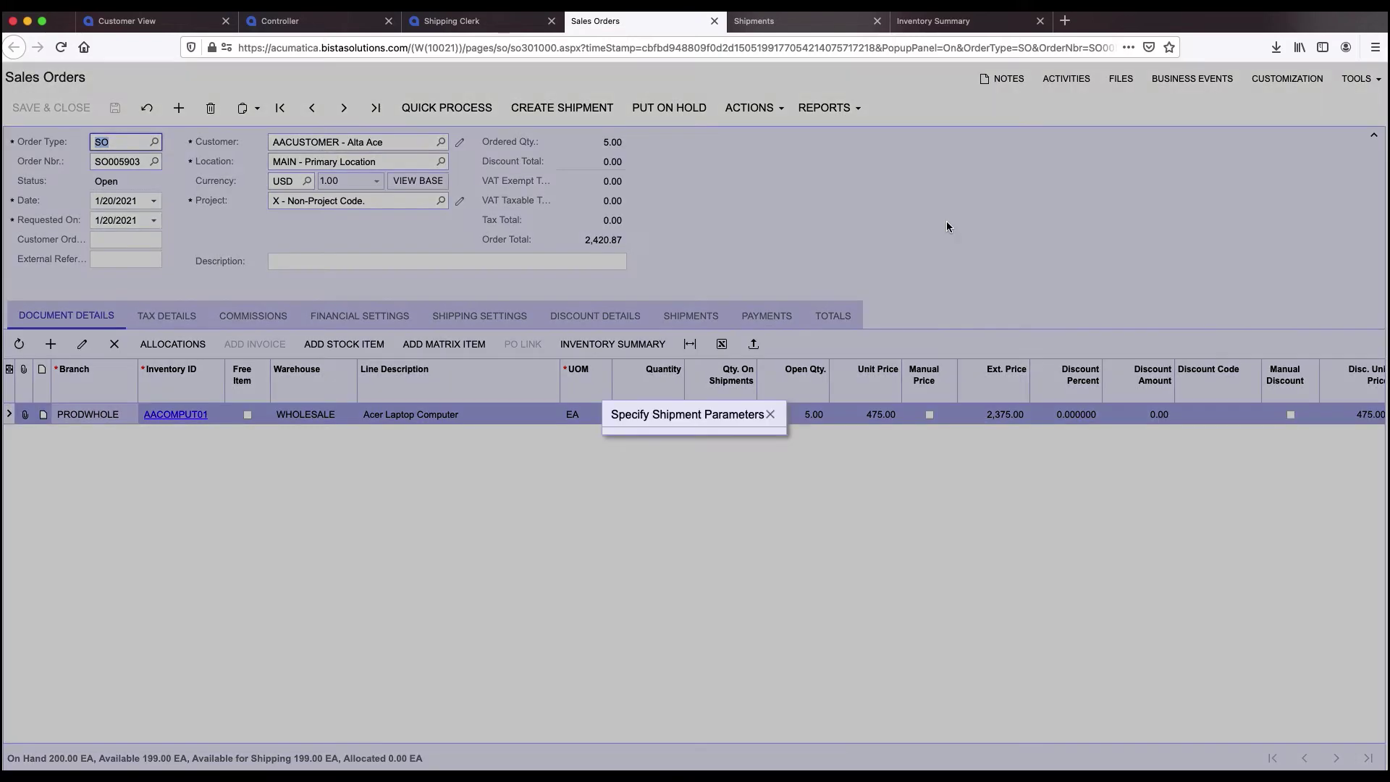
click(812, 459)
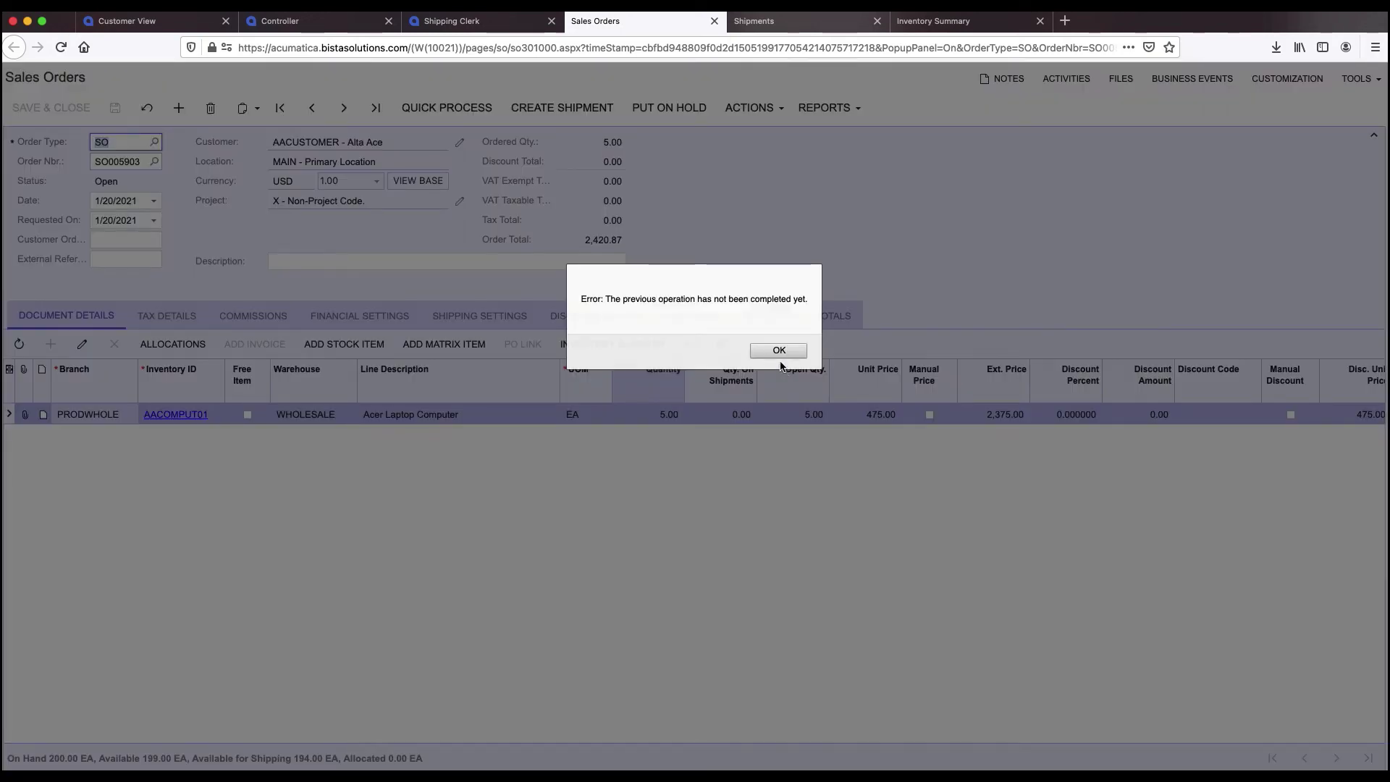
click(782, 351)
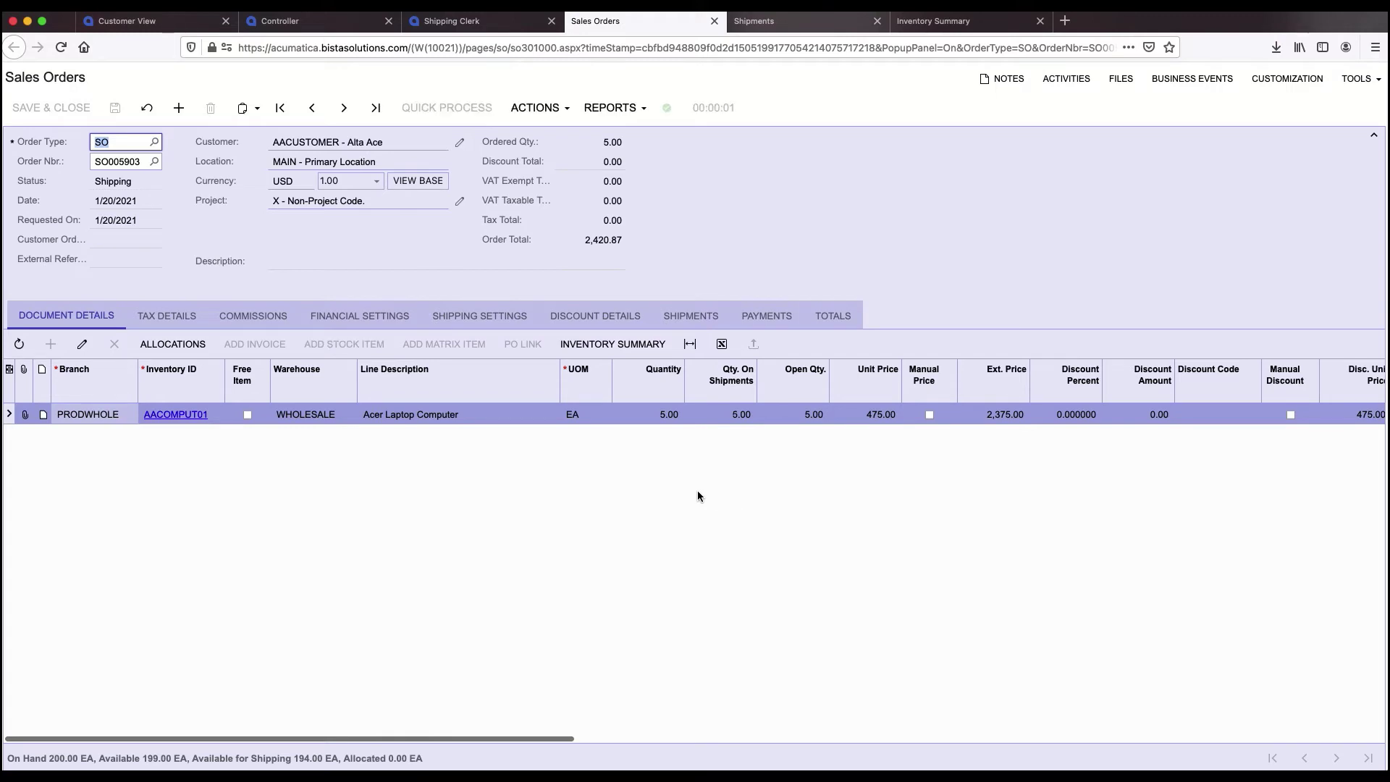
- Review the order's reports, actions and shipping settings, then its single open 5.00-unit shipment
click(620, 105)
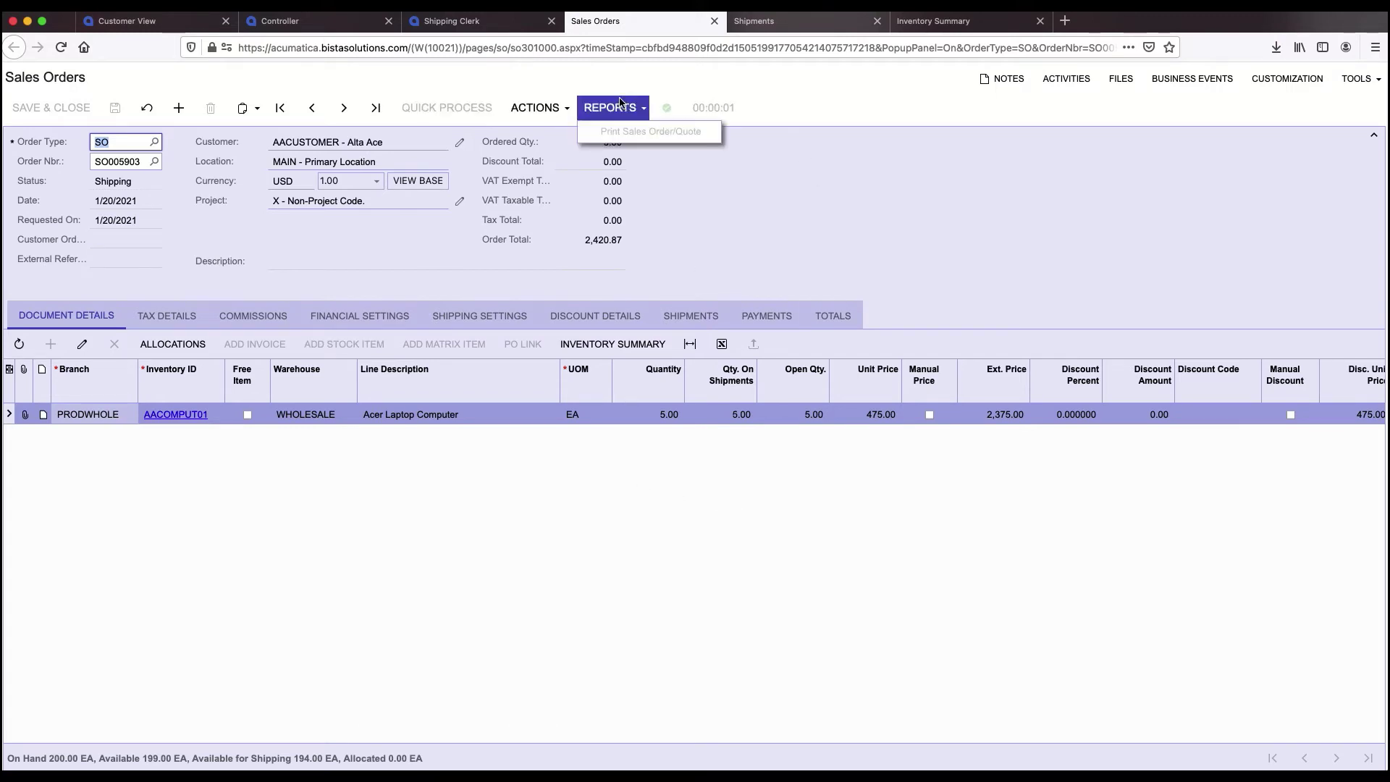
click(550, 114)
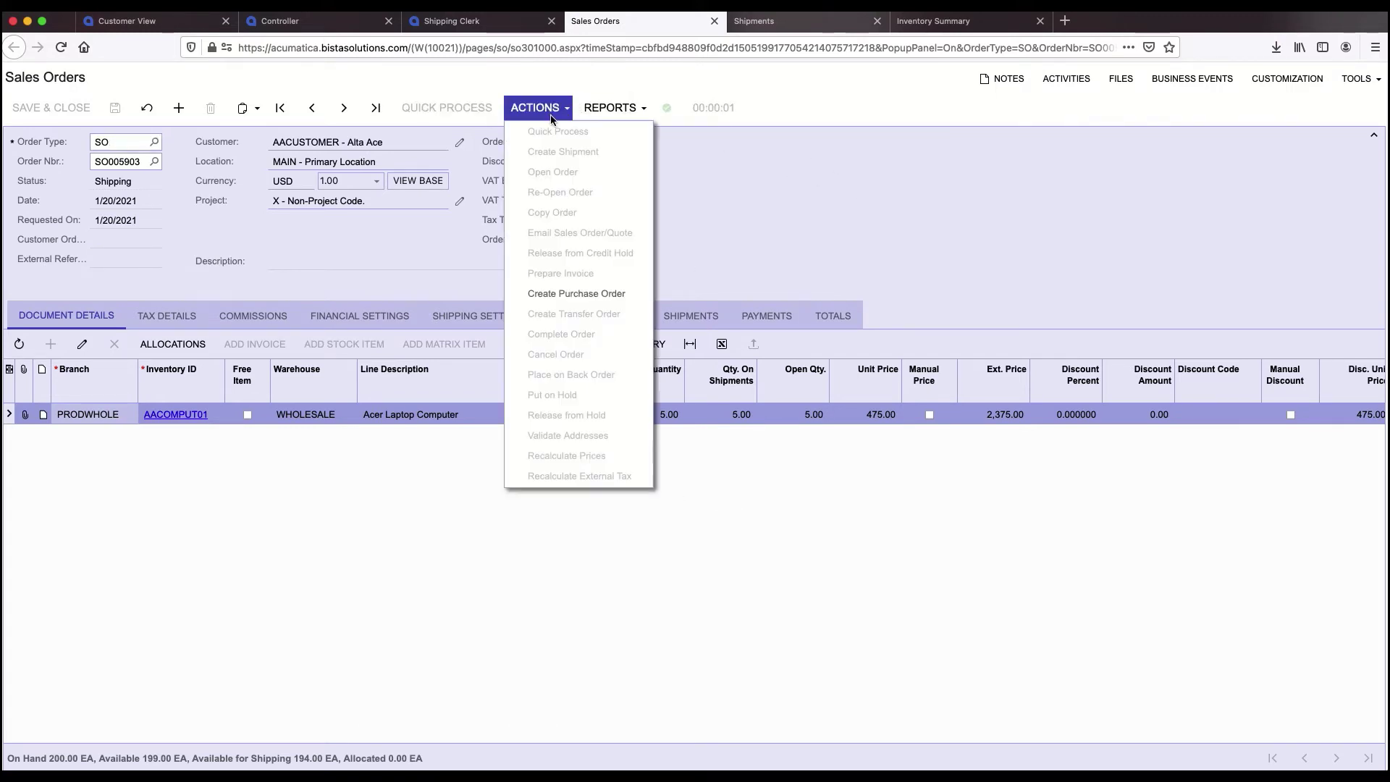
click(927, 203)
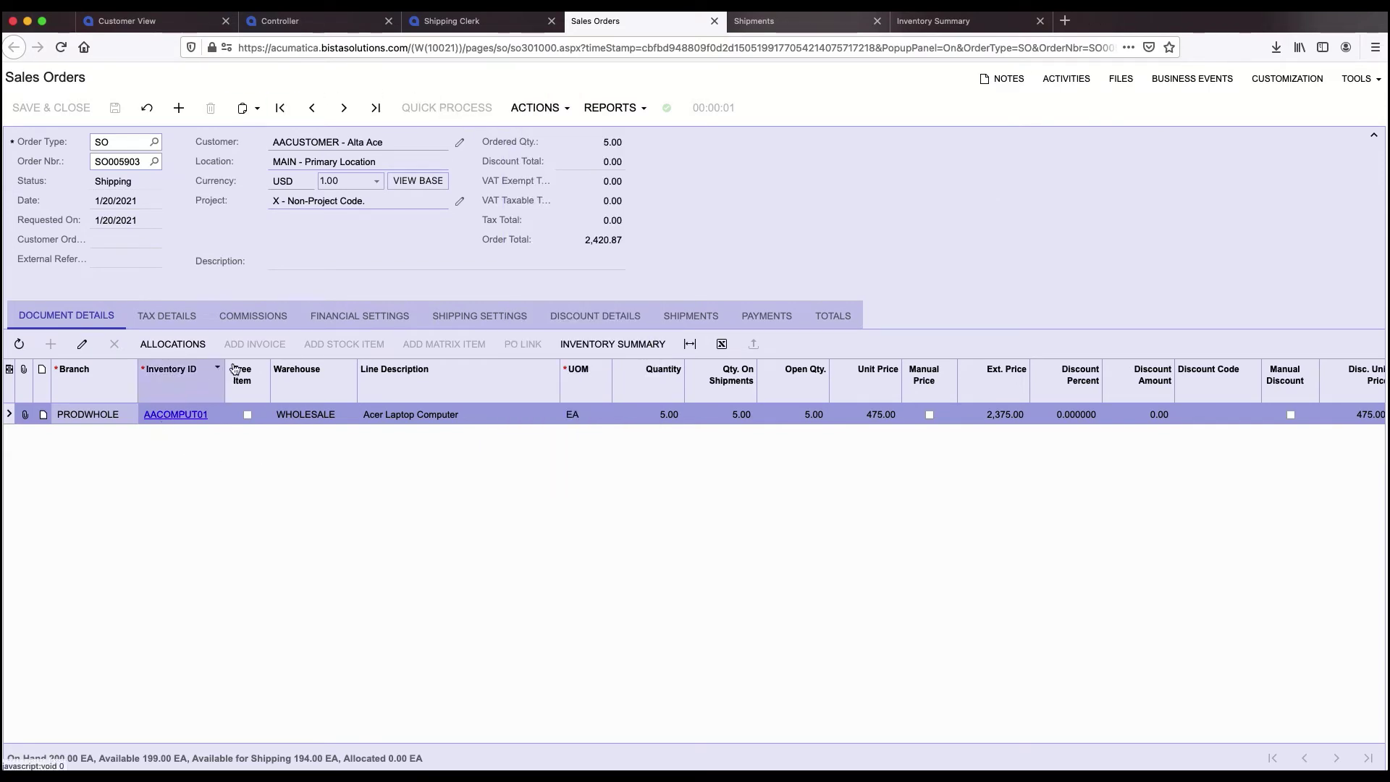
click(476, 323)
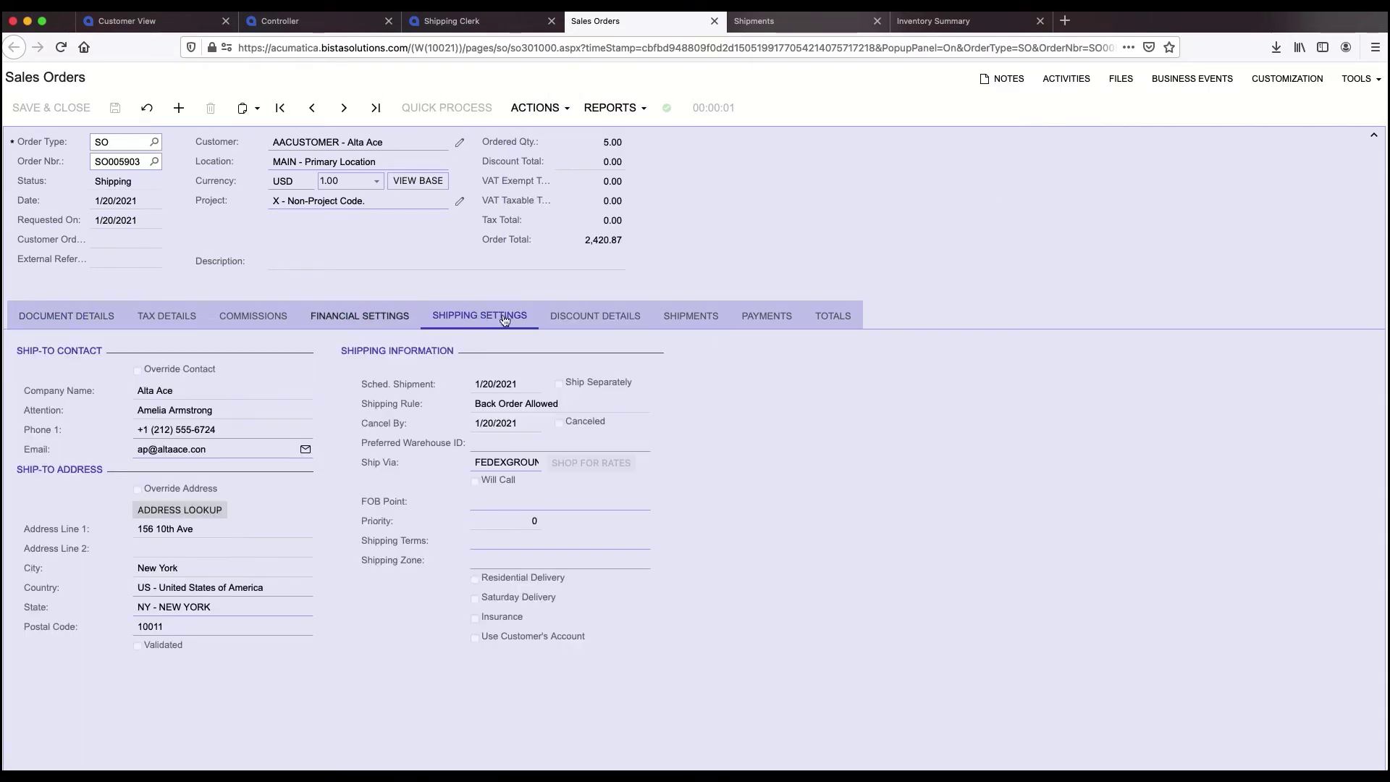
click(666, 320)
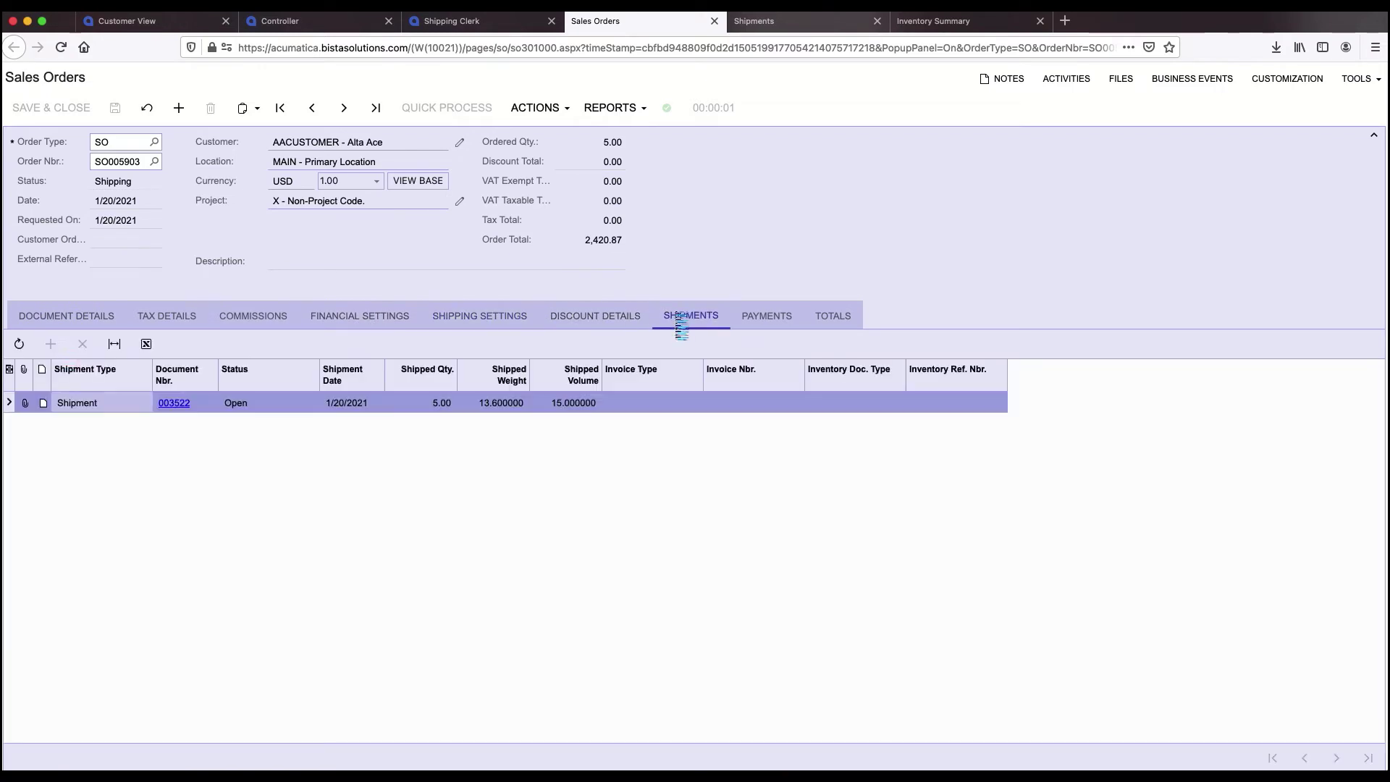
- Open shipment 003522 and print its Pick List report
click(176, 403)
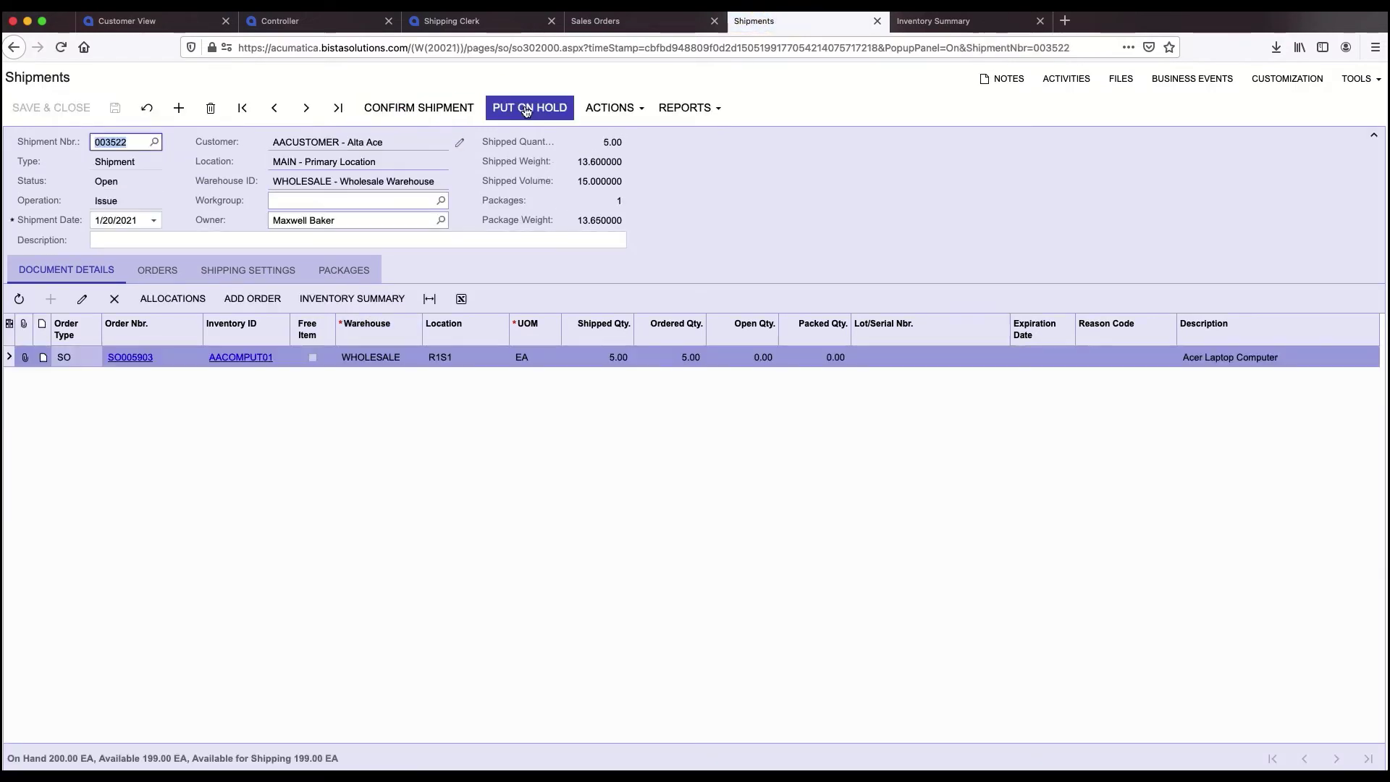
click(601, 105)
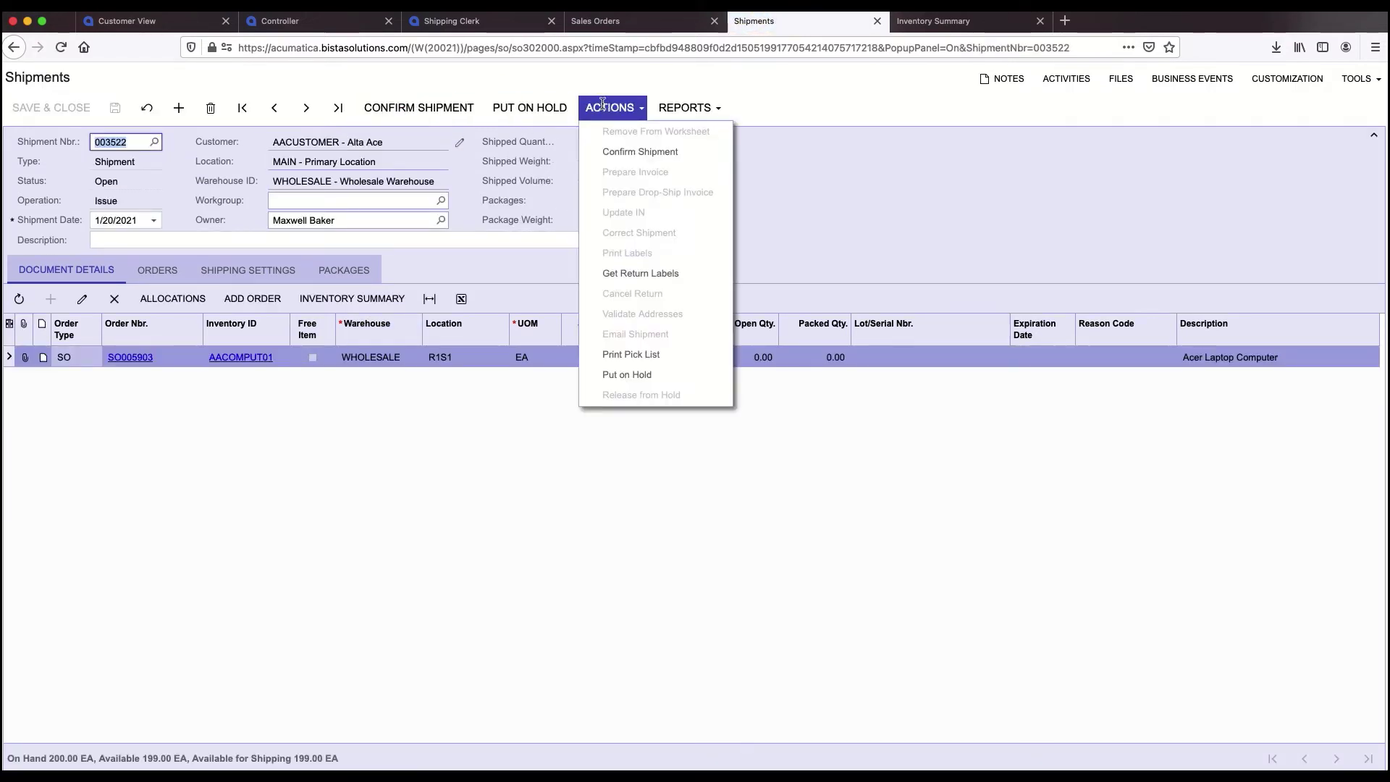
click(627, 357)
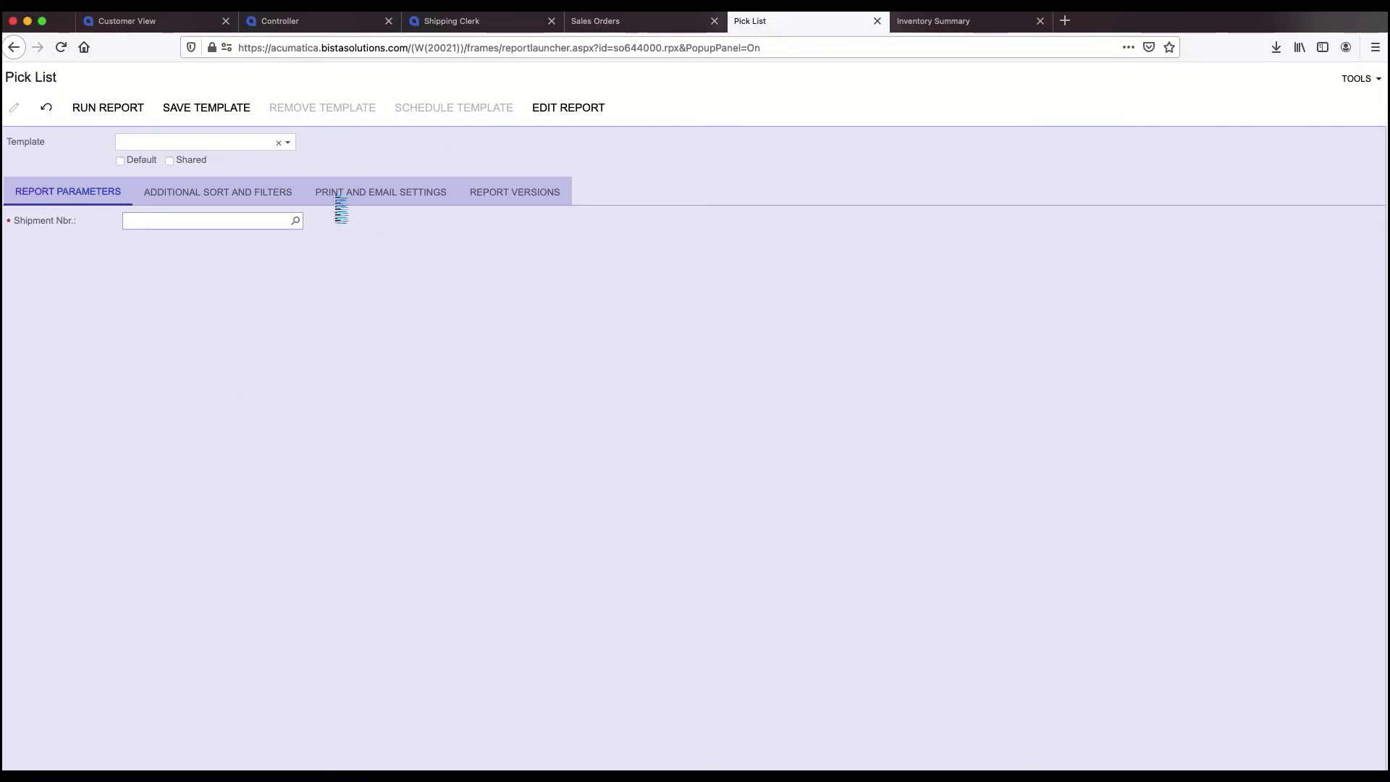
- Close the Pick List and Inventory Summary pages to return to the sales order
click(877, 21)
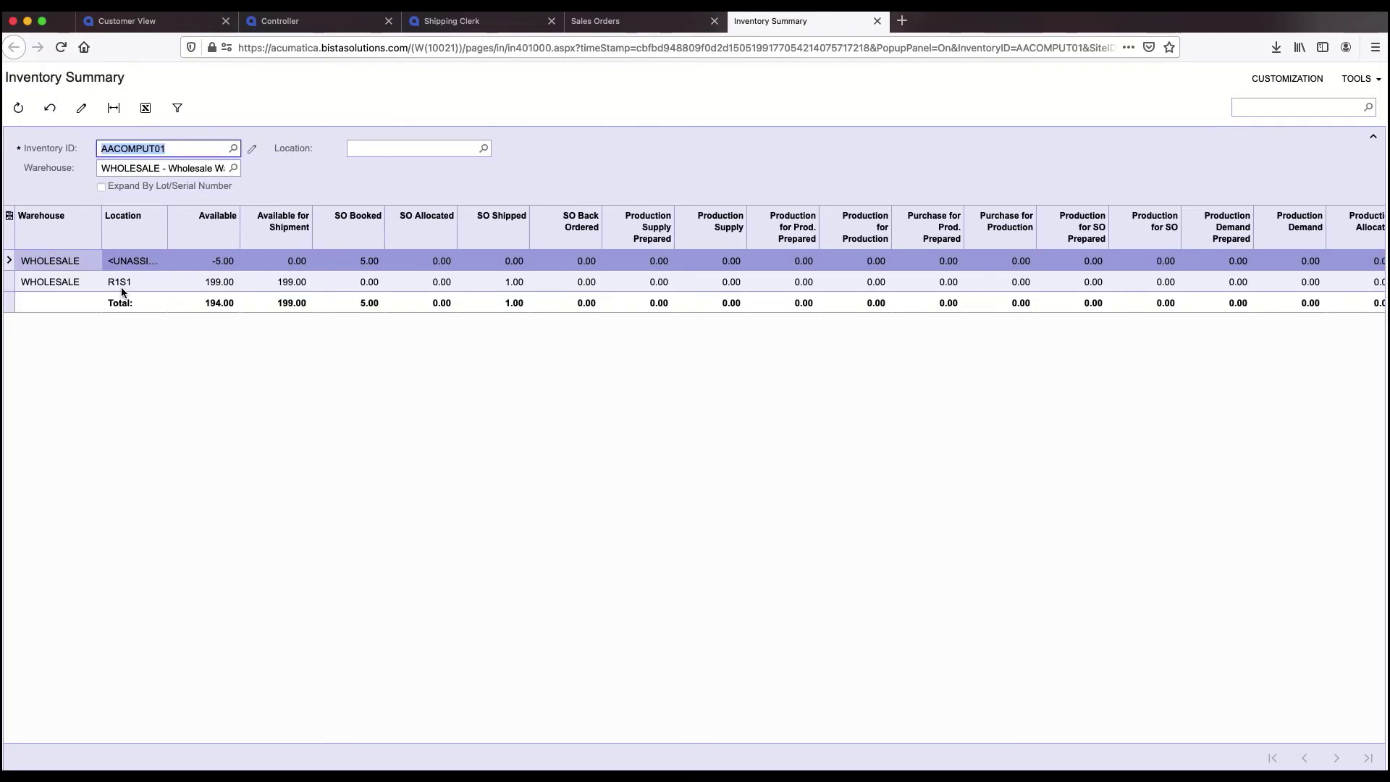
click(628, 27)
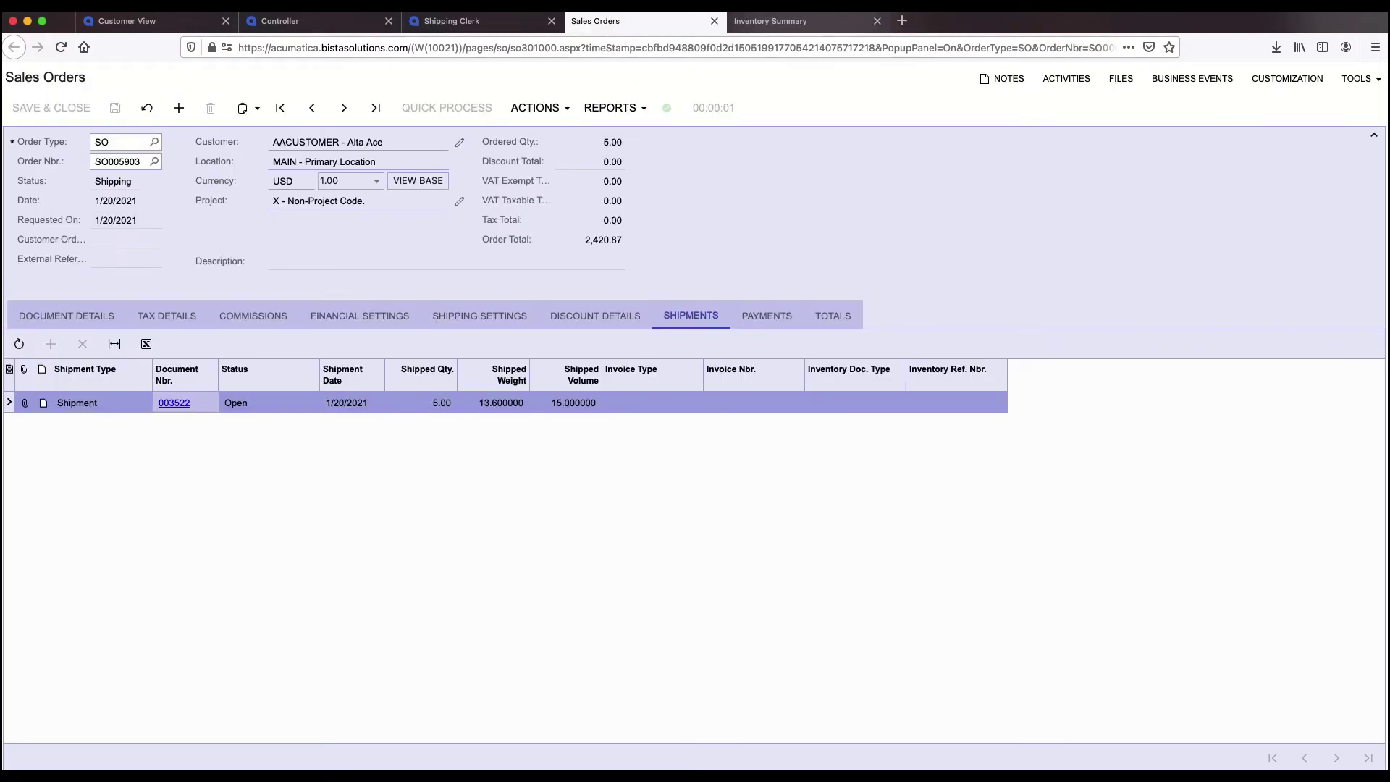
click(877, 26)
- Confirm shipment 003522, dismissing the operation-not-completed error
click(175, 404)
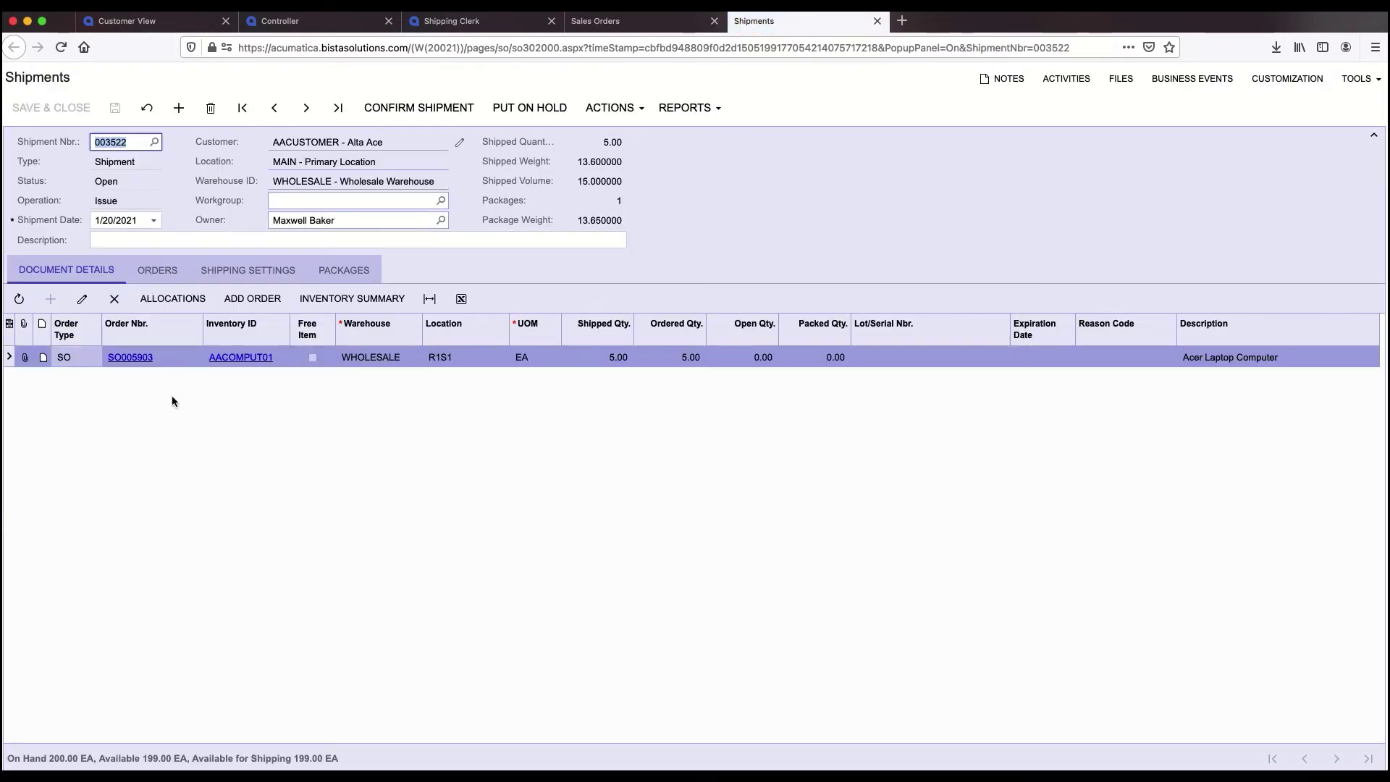
click(404, 112)
click(88, 359)
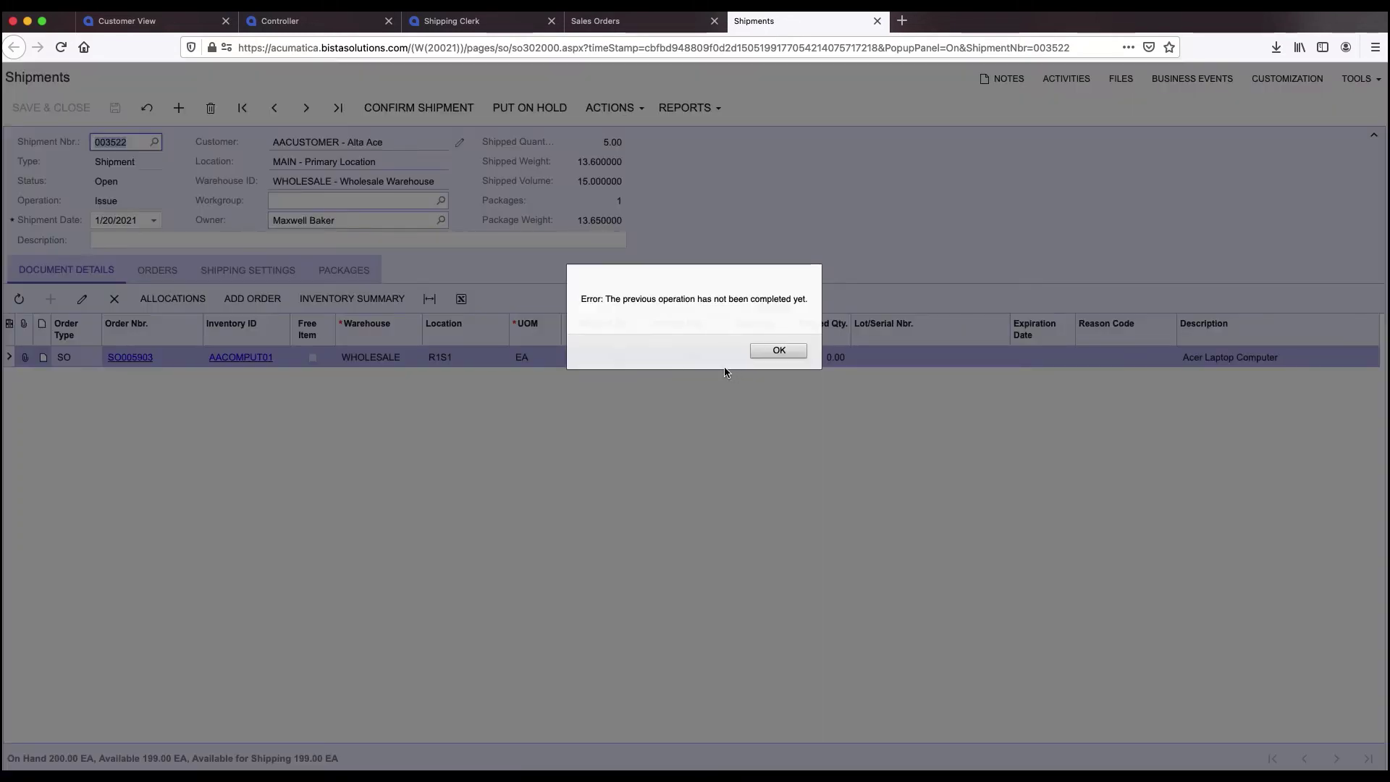
click(777, 352)
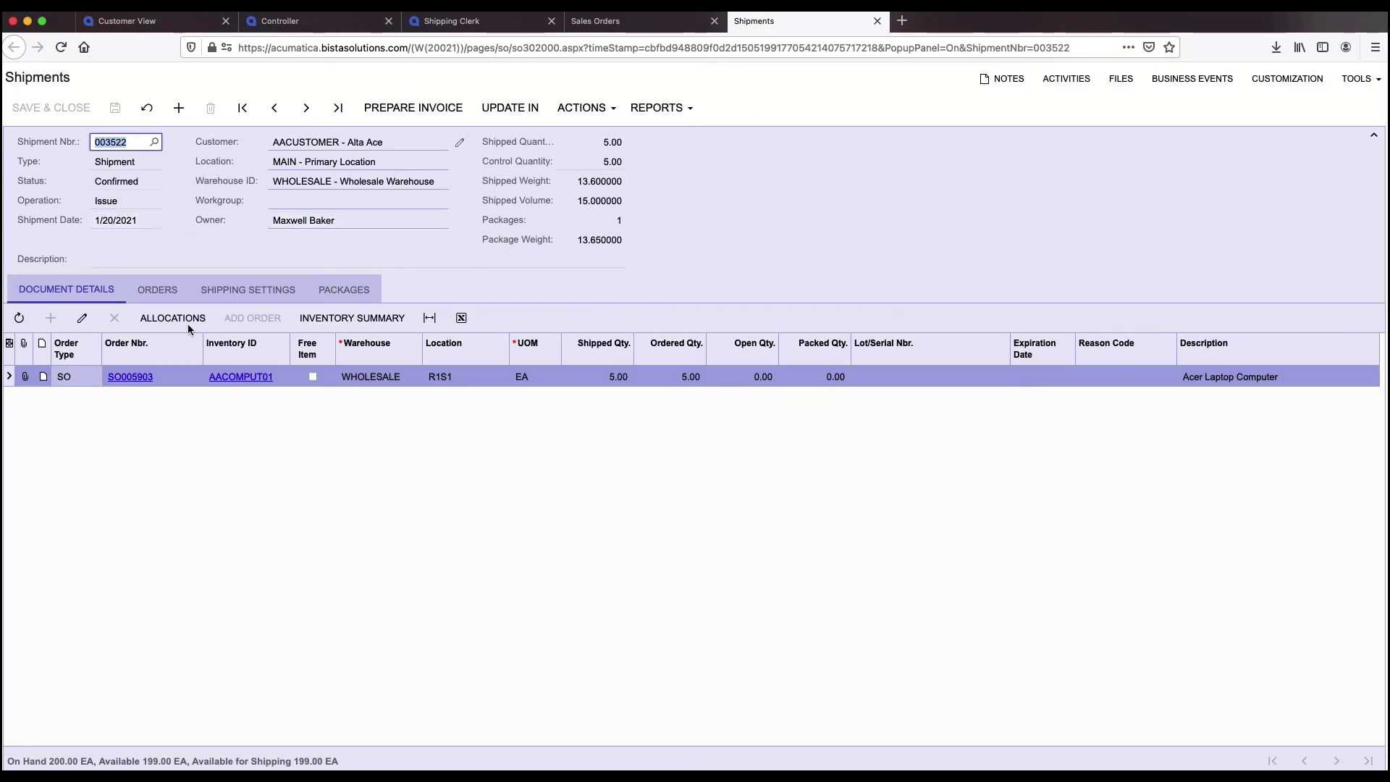
- Review shipment 003522's shipping settings, included orders and item details
click(247, 290)
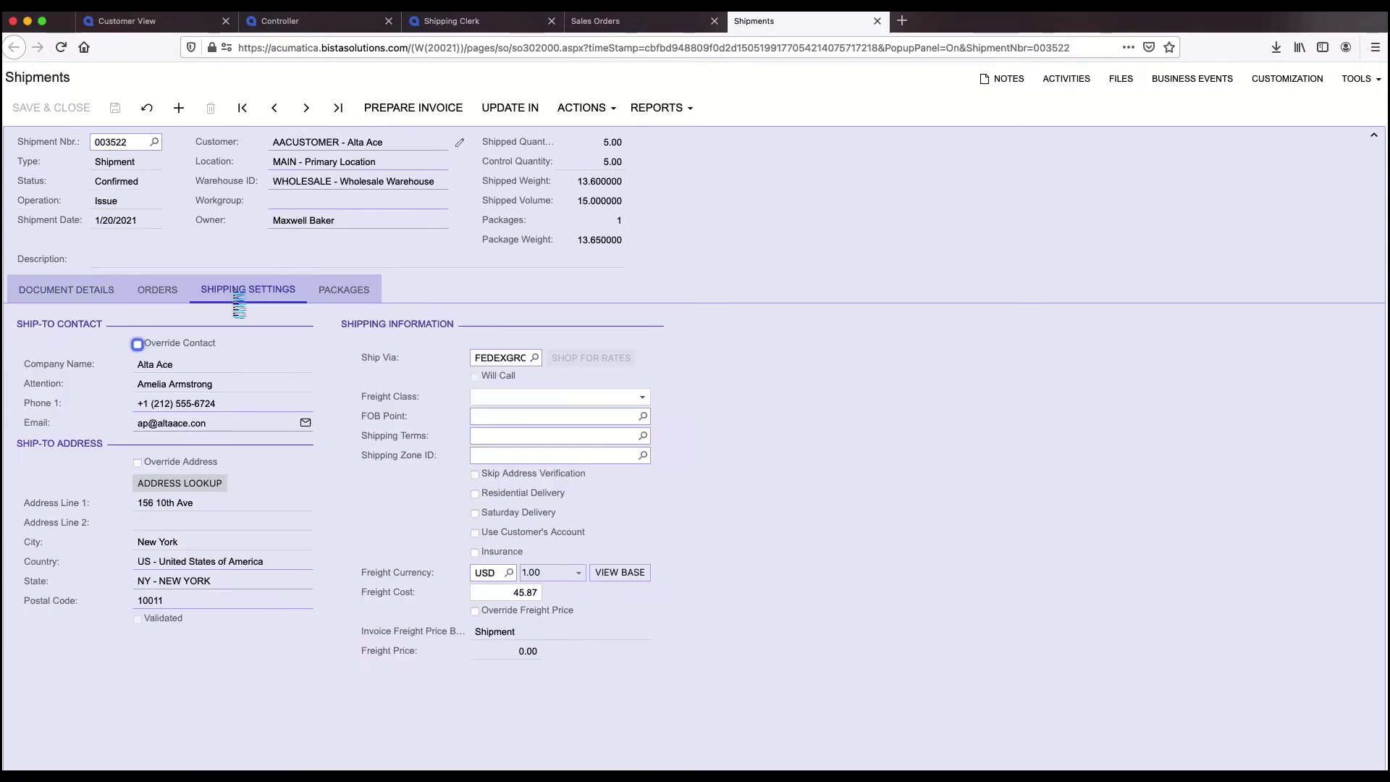
click(156, 291)
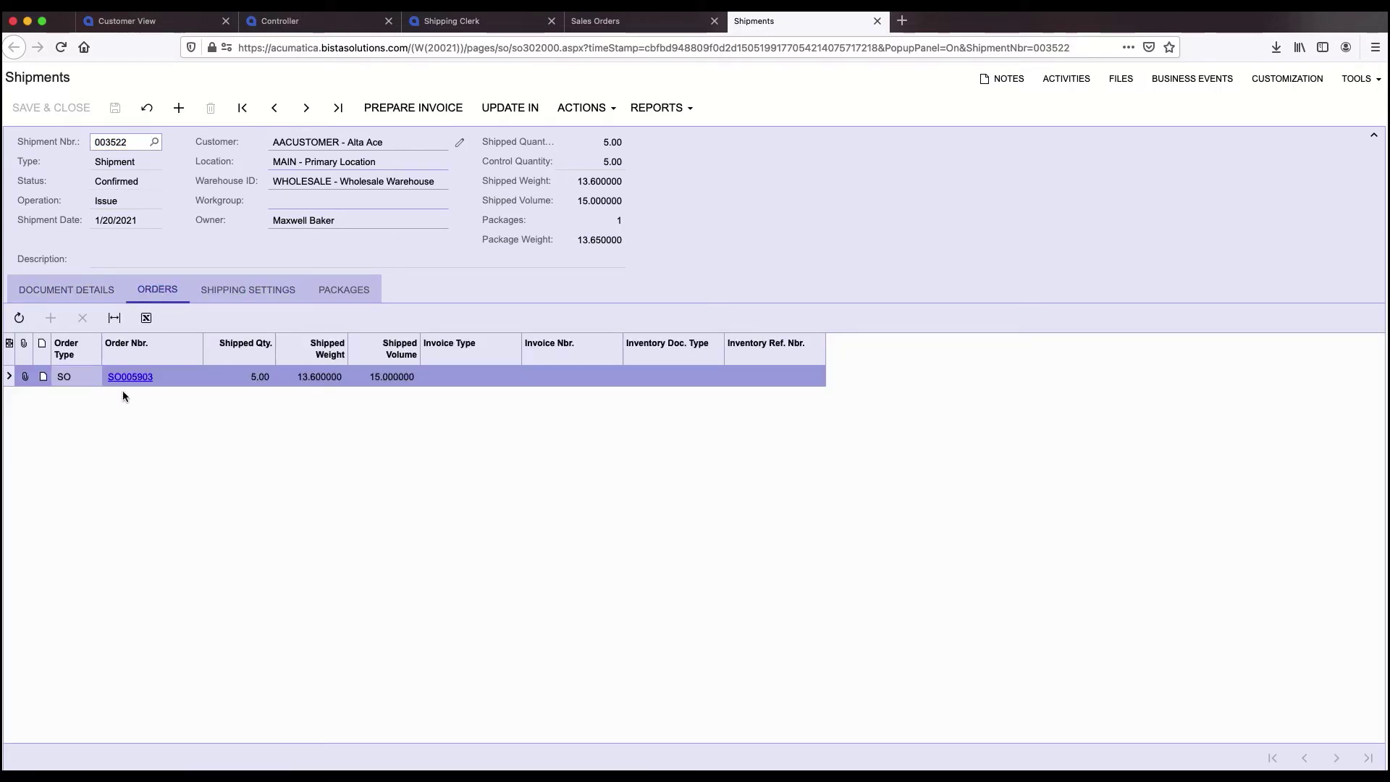
click(58, 291)
- Reprint the carrier labels for shipment 003522, then close the Carrier Labels report
click(585, 108)
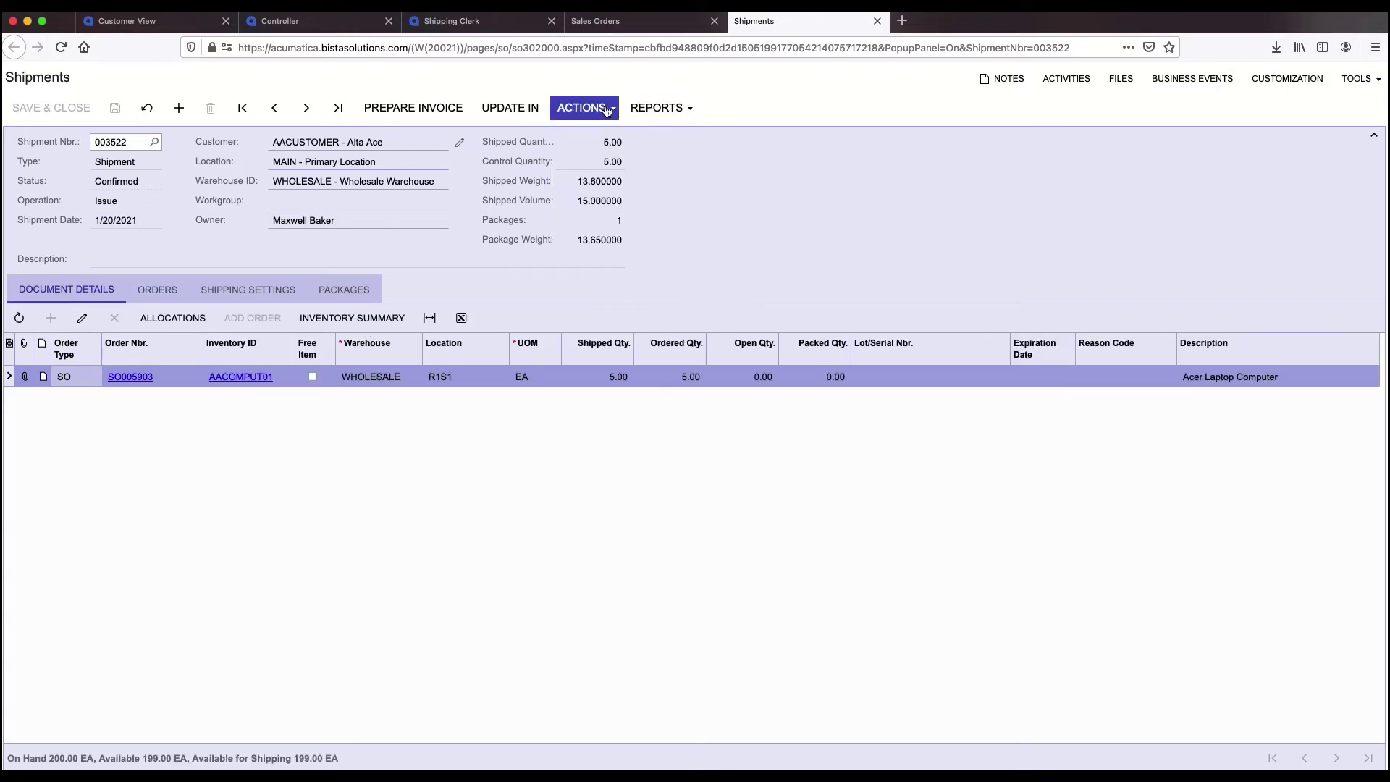
click(600, 107)
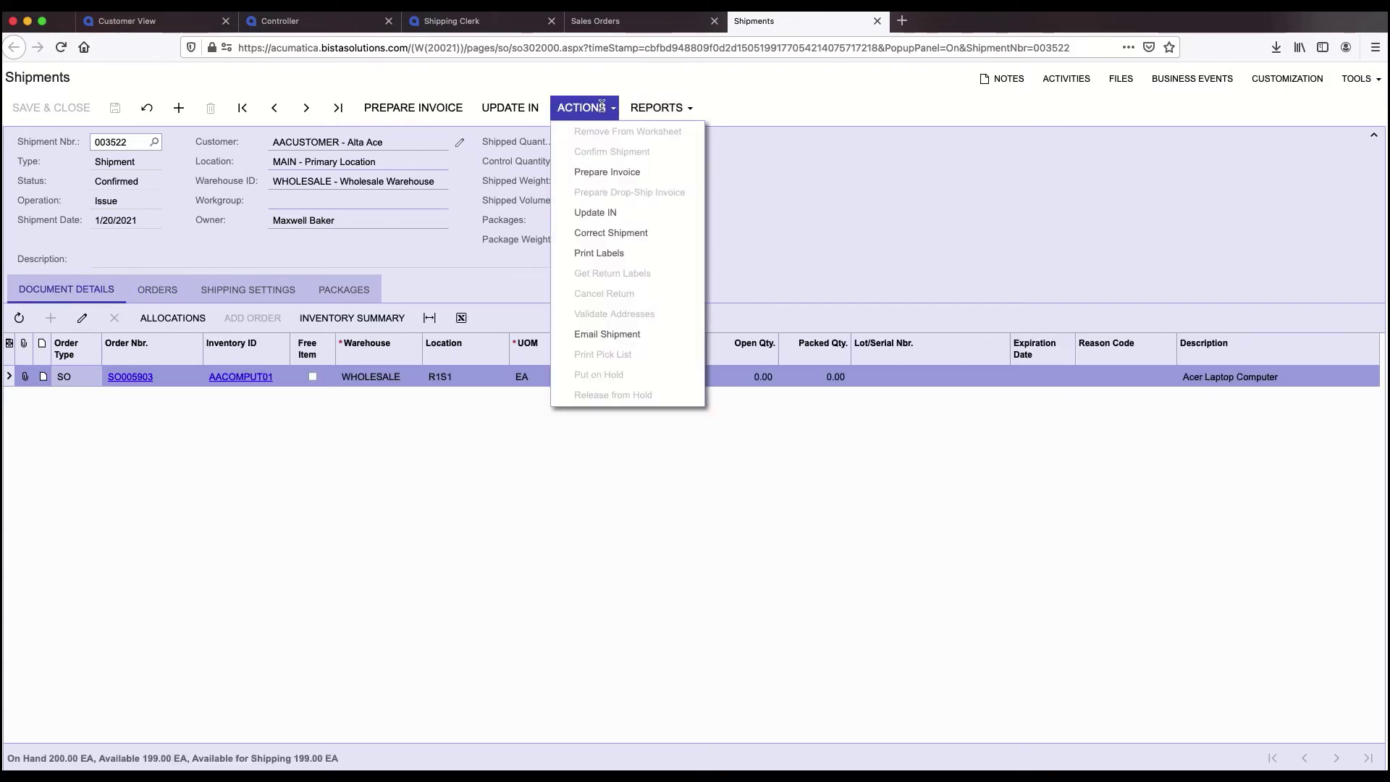
click(604, 255)
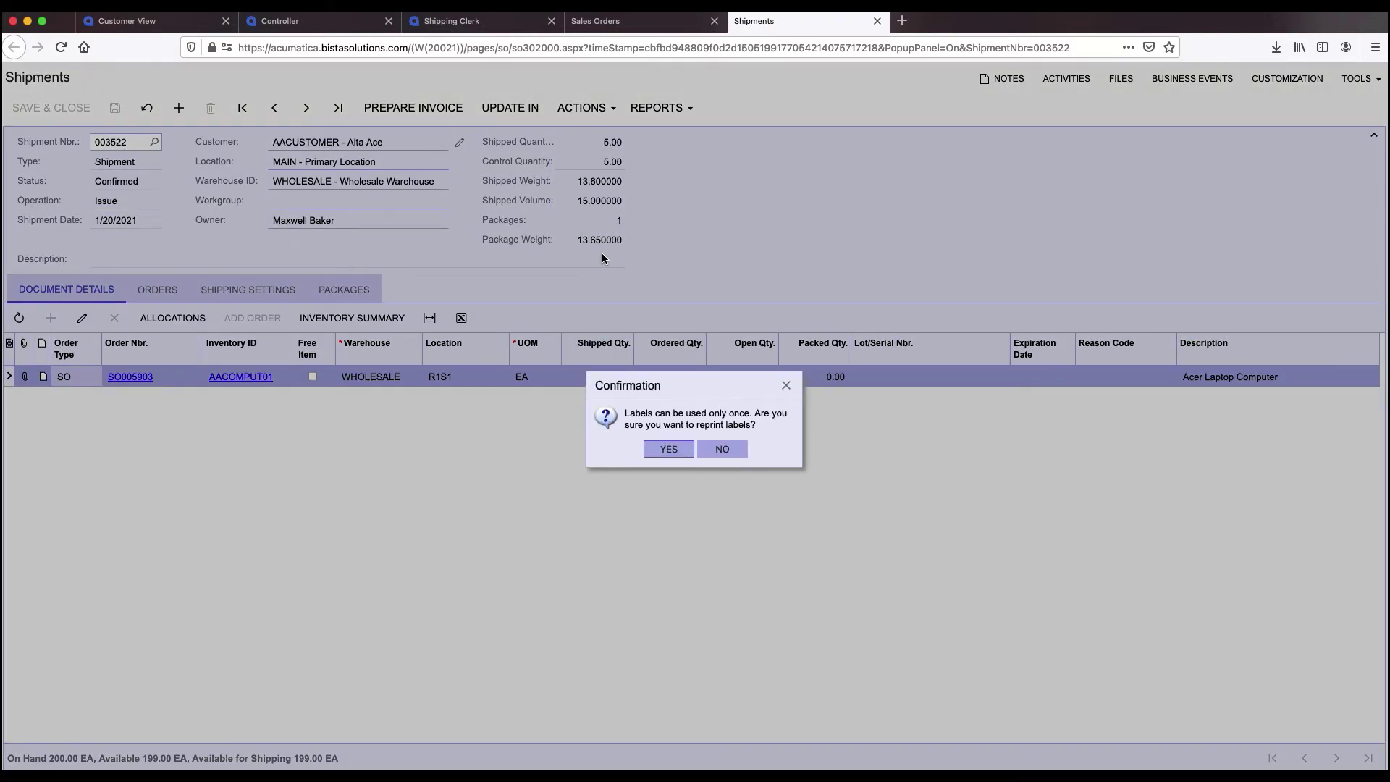
click(669, 450)
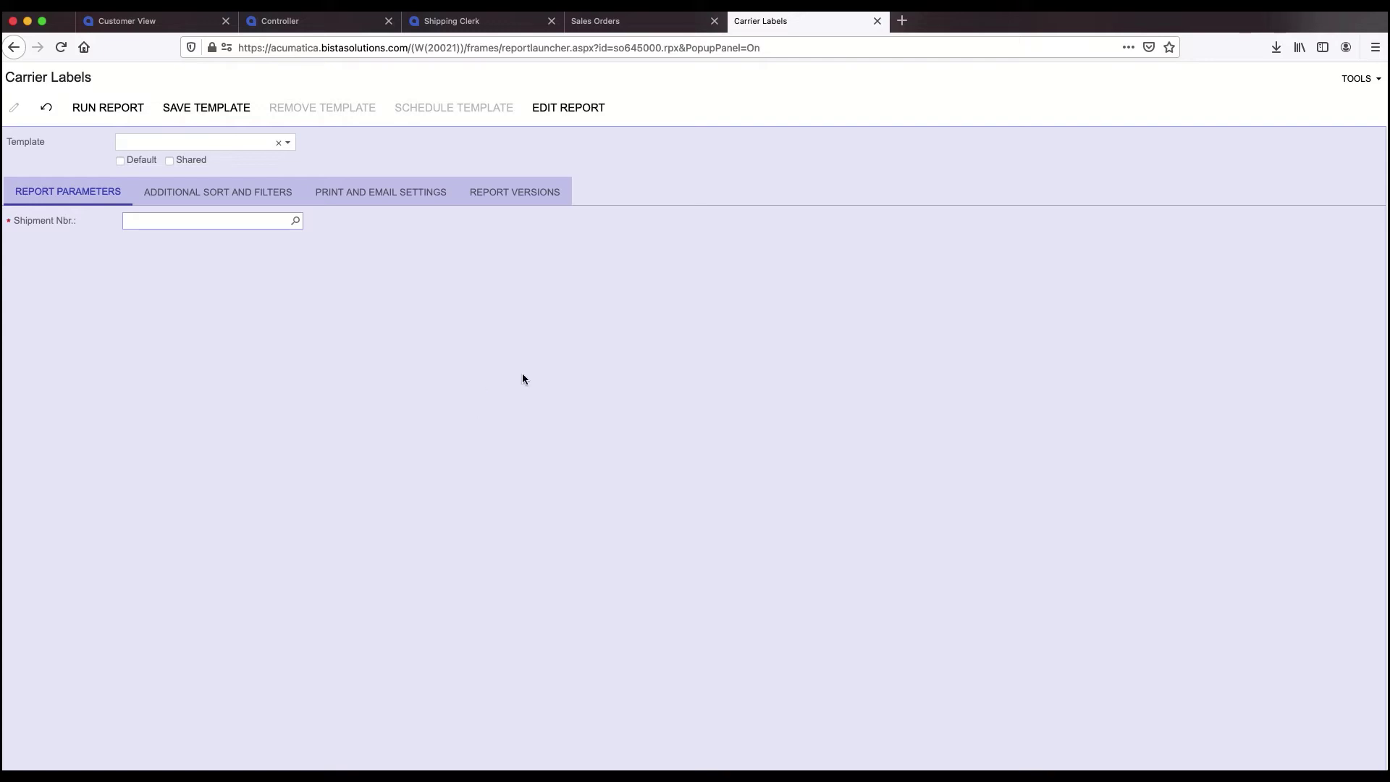
click(46, 113)
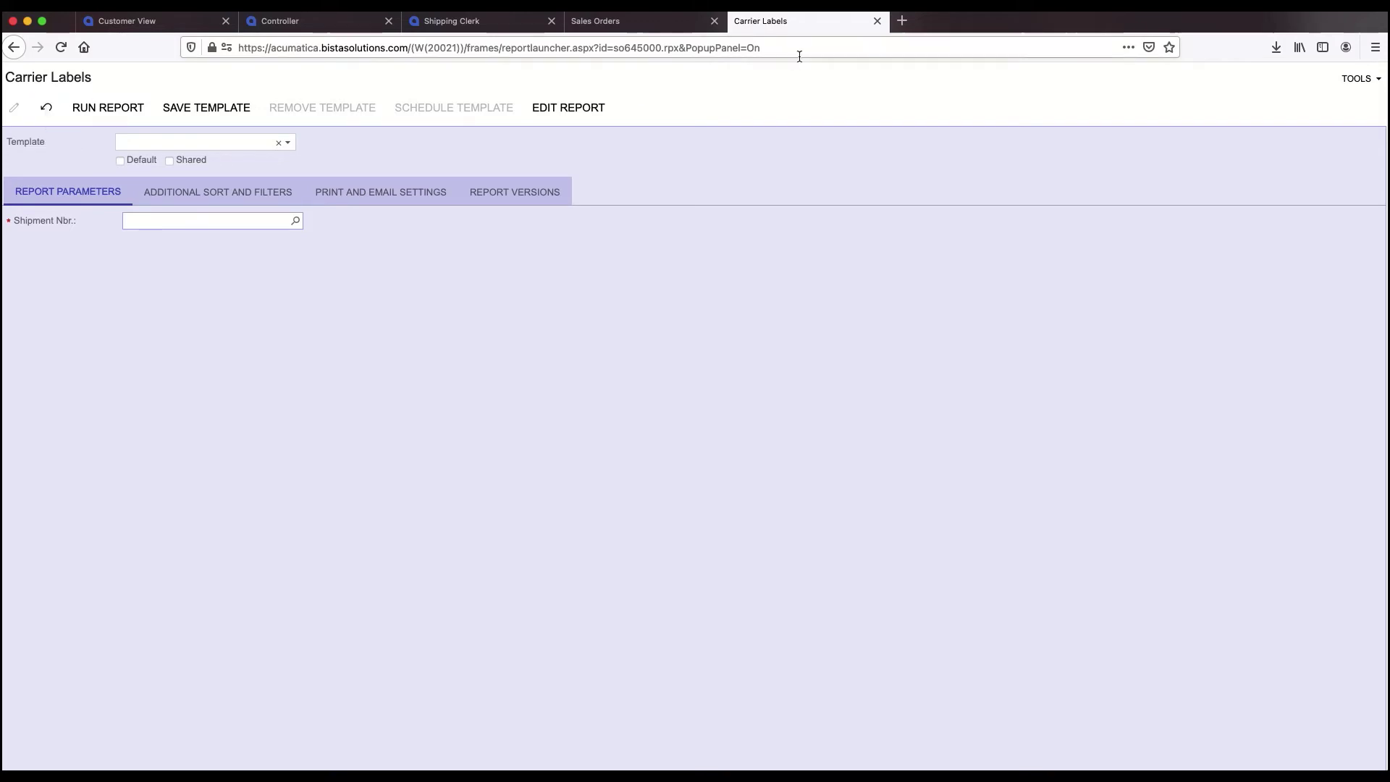
click(877, 21)
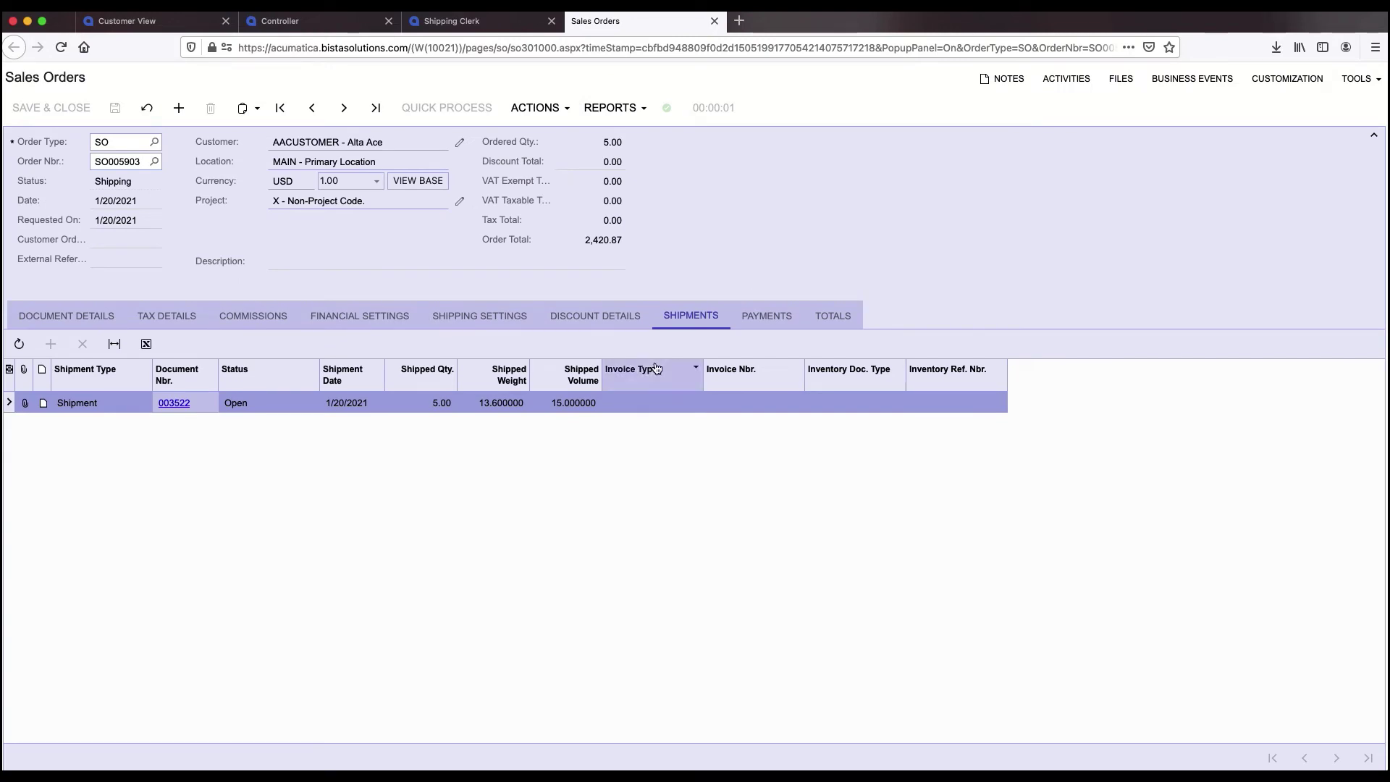
- Check SO005903's FEDEXGROUND shipping settings and shipment 003522, then close the order tab
click(489, 317)
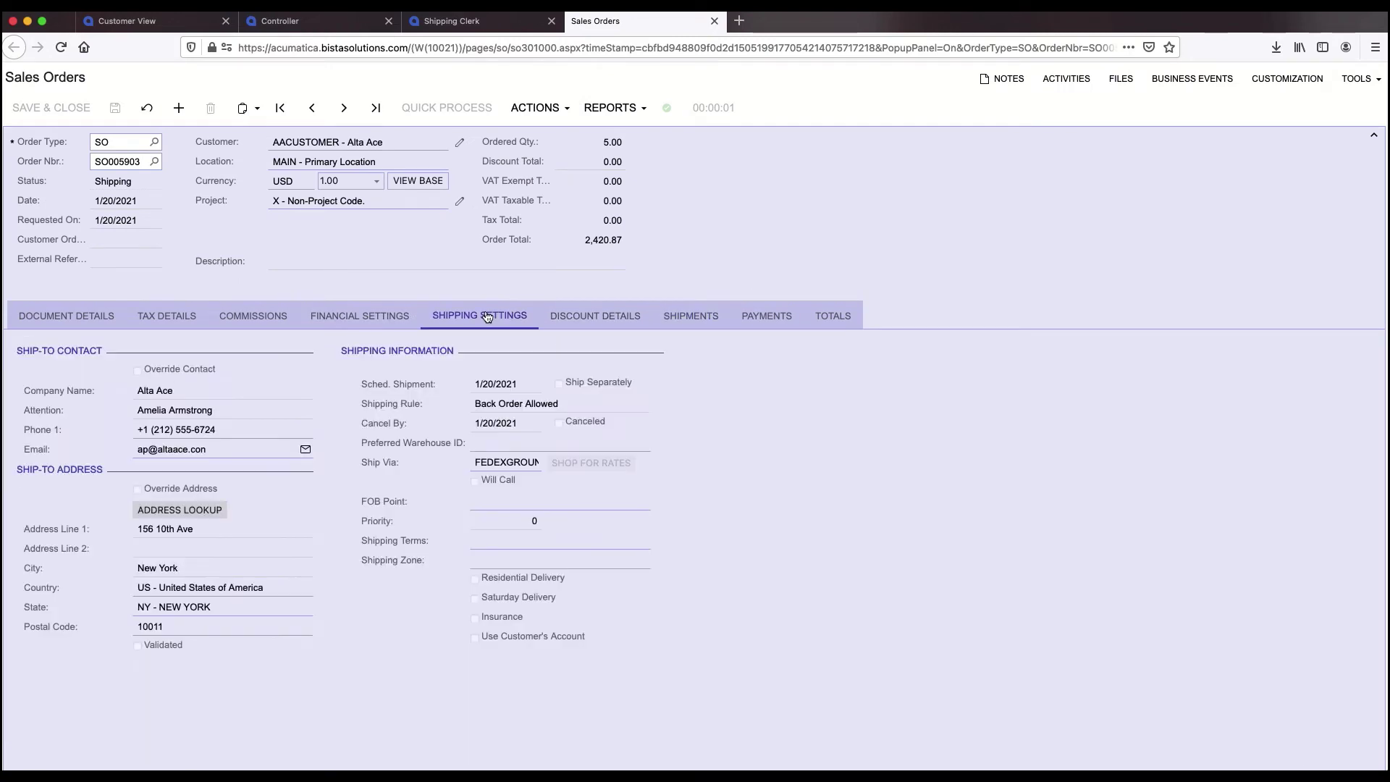
click(686, 316)
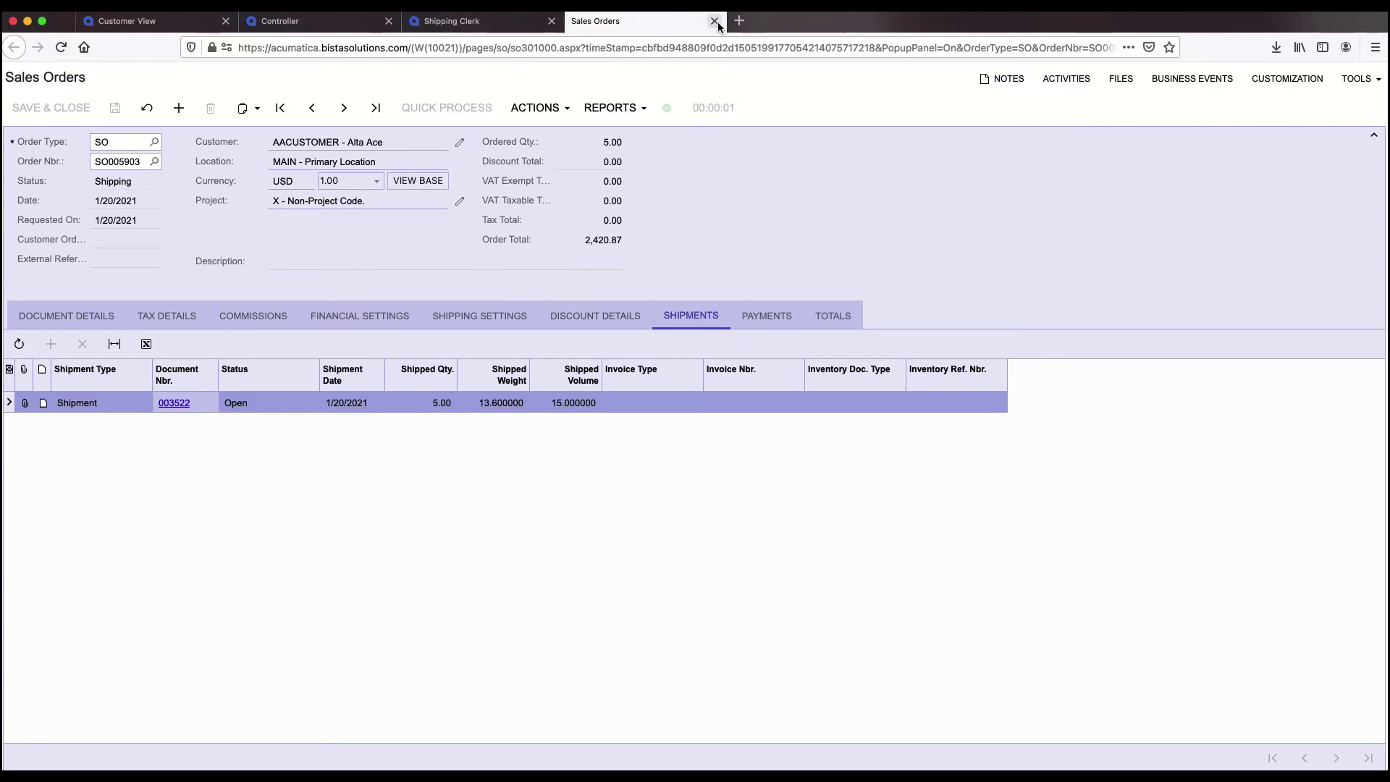
click(531, 20)
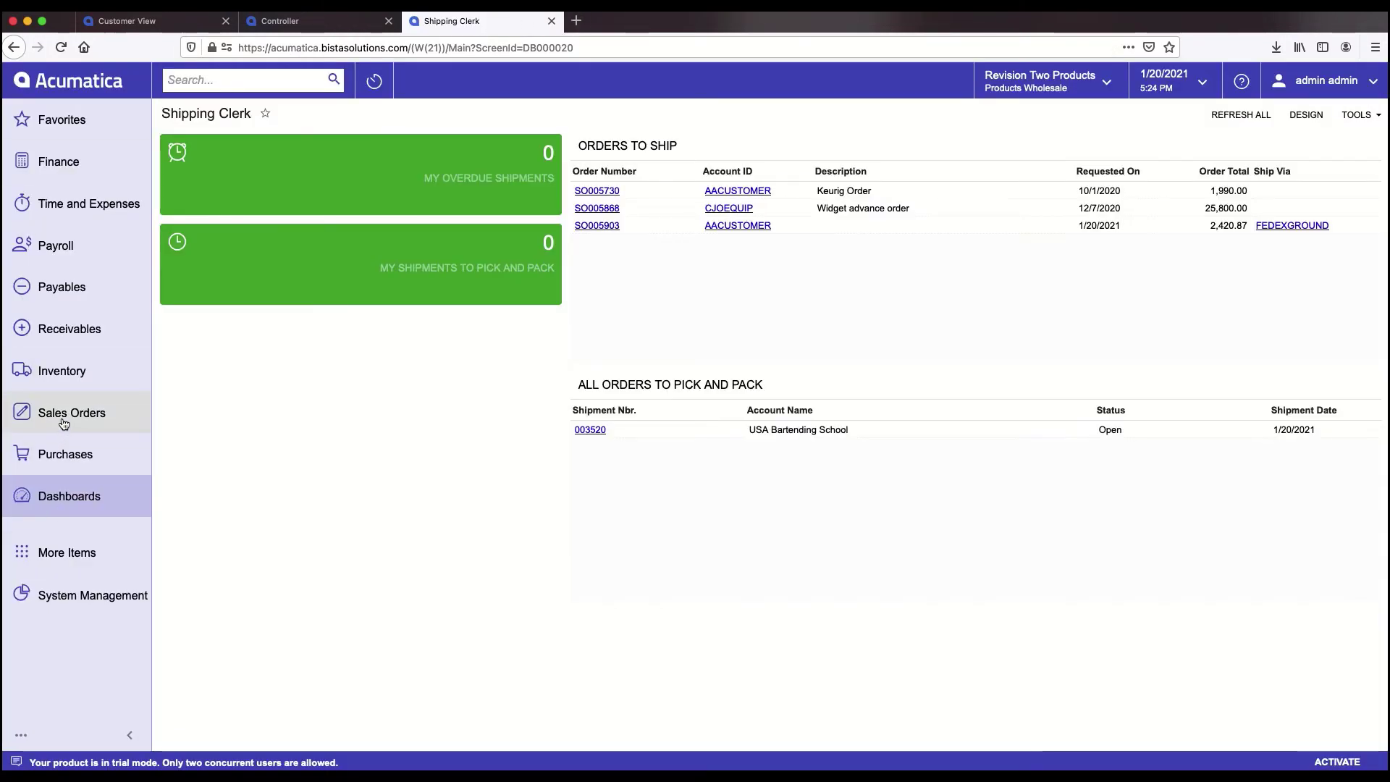
- Open order SO005903 from the Sales Orders list under Transactions, showing Completed status
click(65, 417)
click(243, 252)
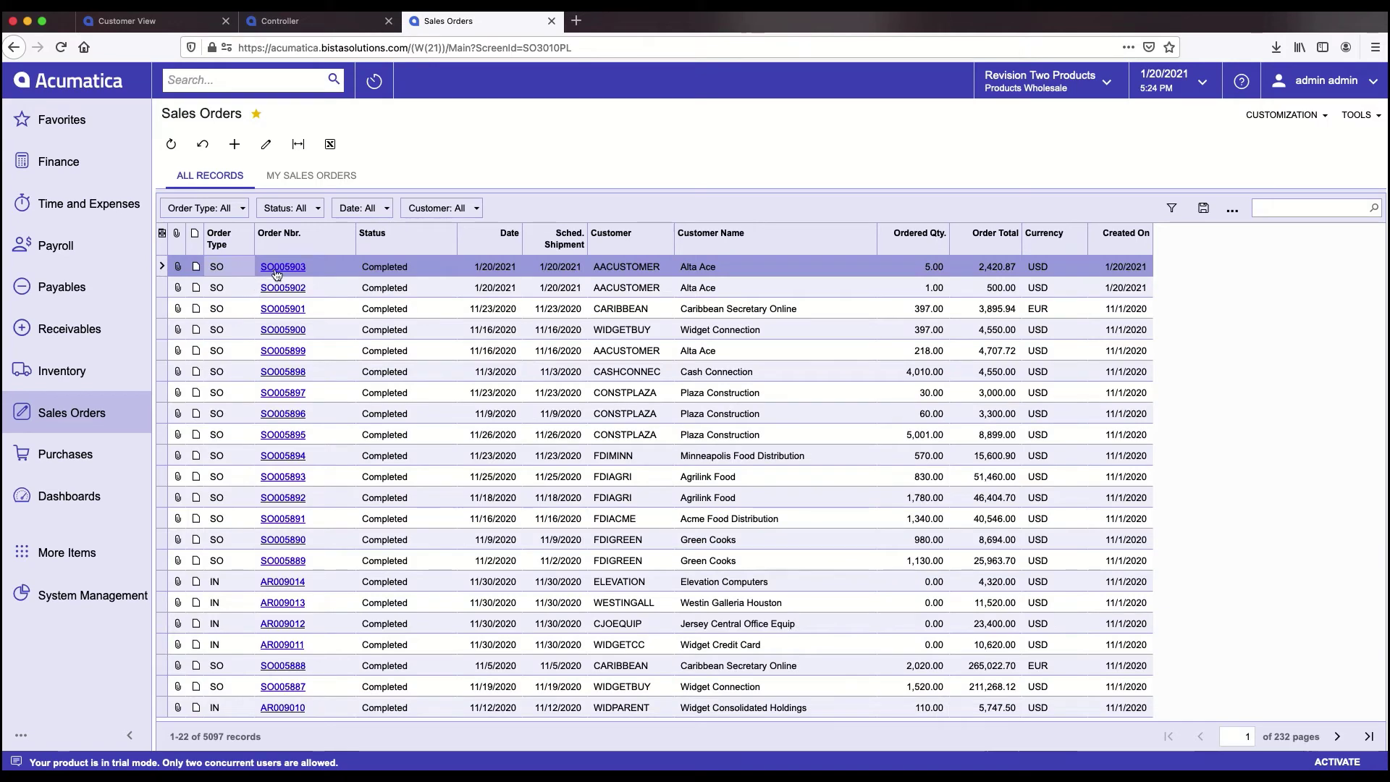
click(283, 268)
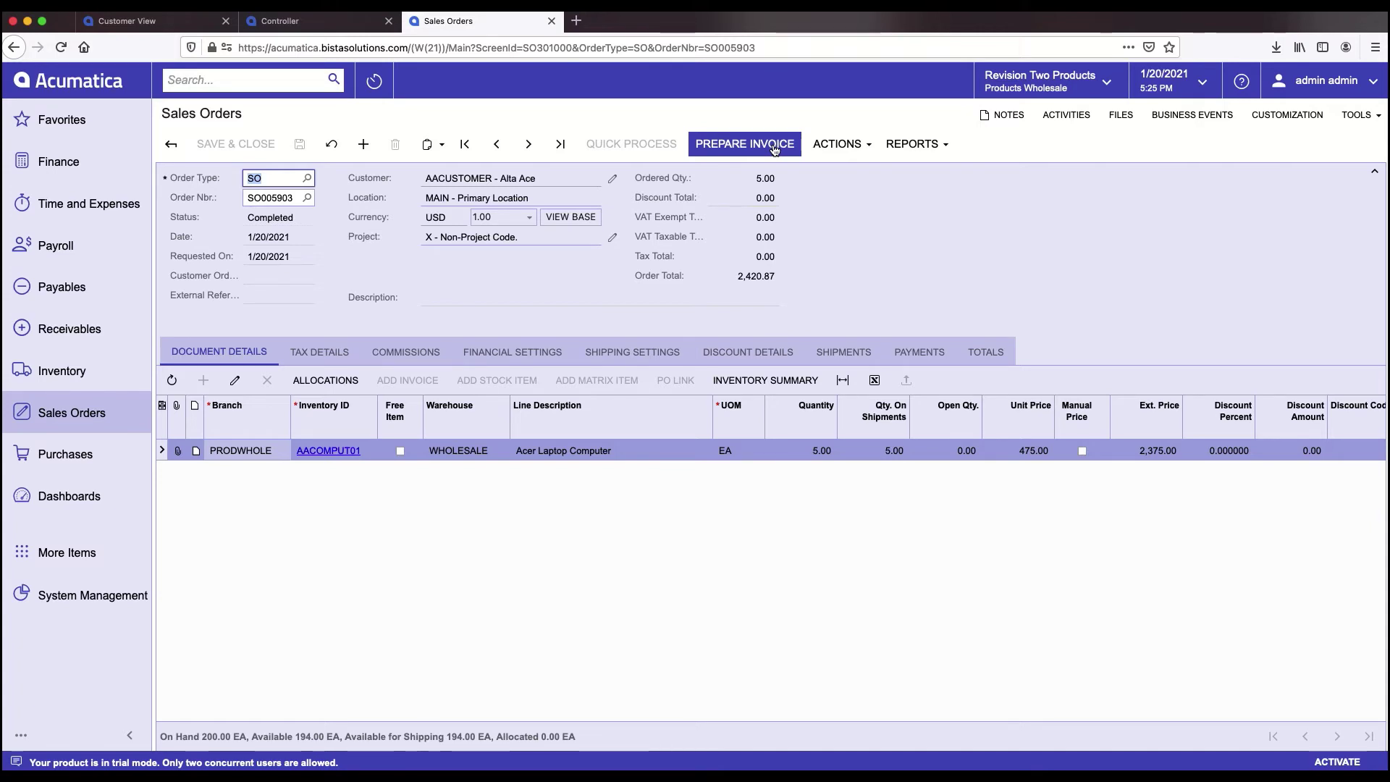
- Run Prepare Invoice on shipment 003522 in Process Shipments, dismissing the error message
click(71, 417)
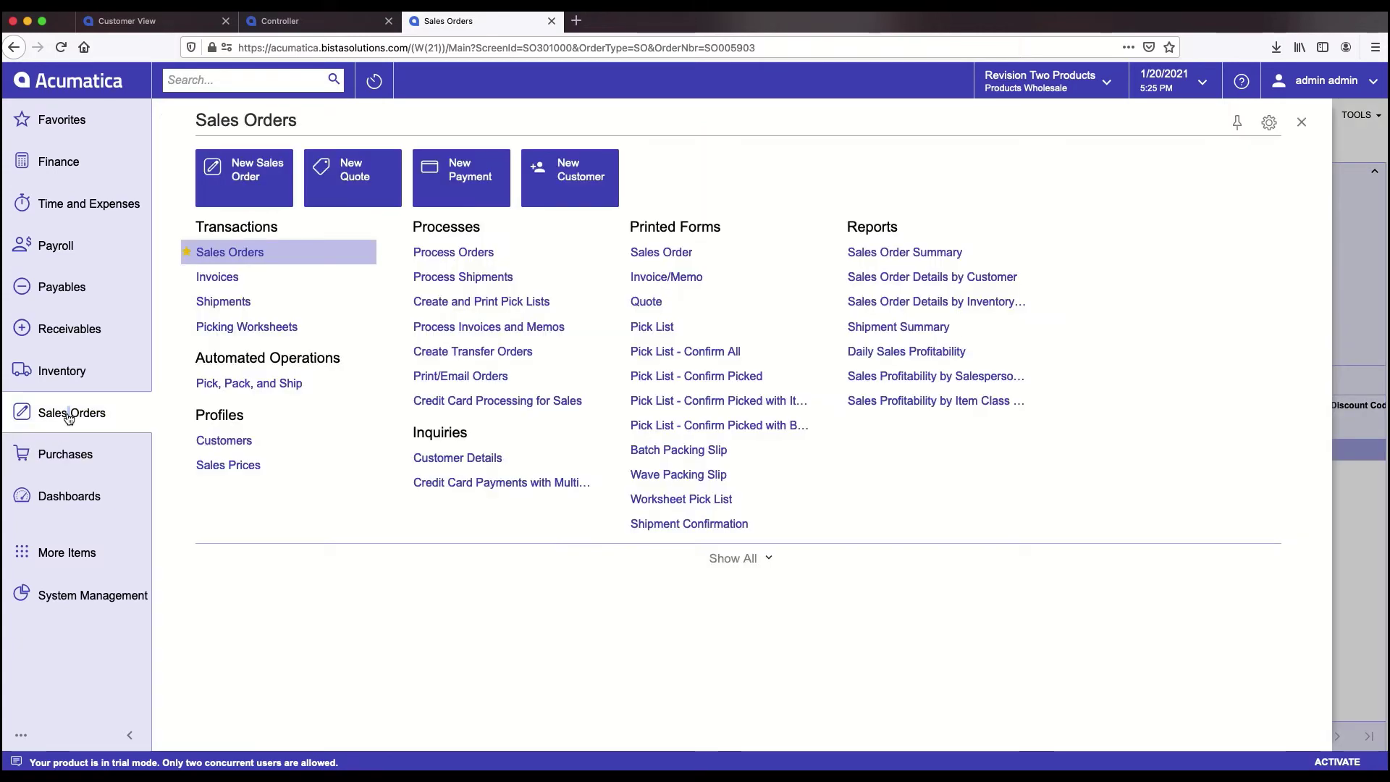
click(464, 277)
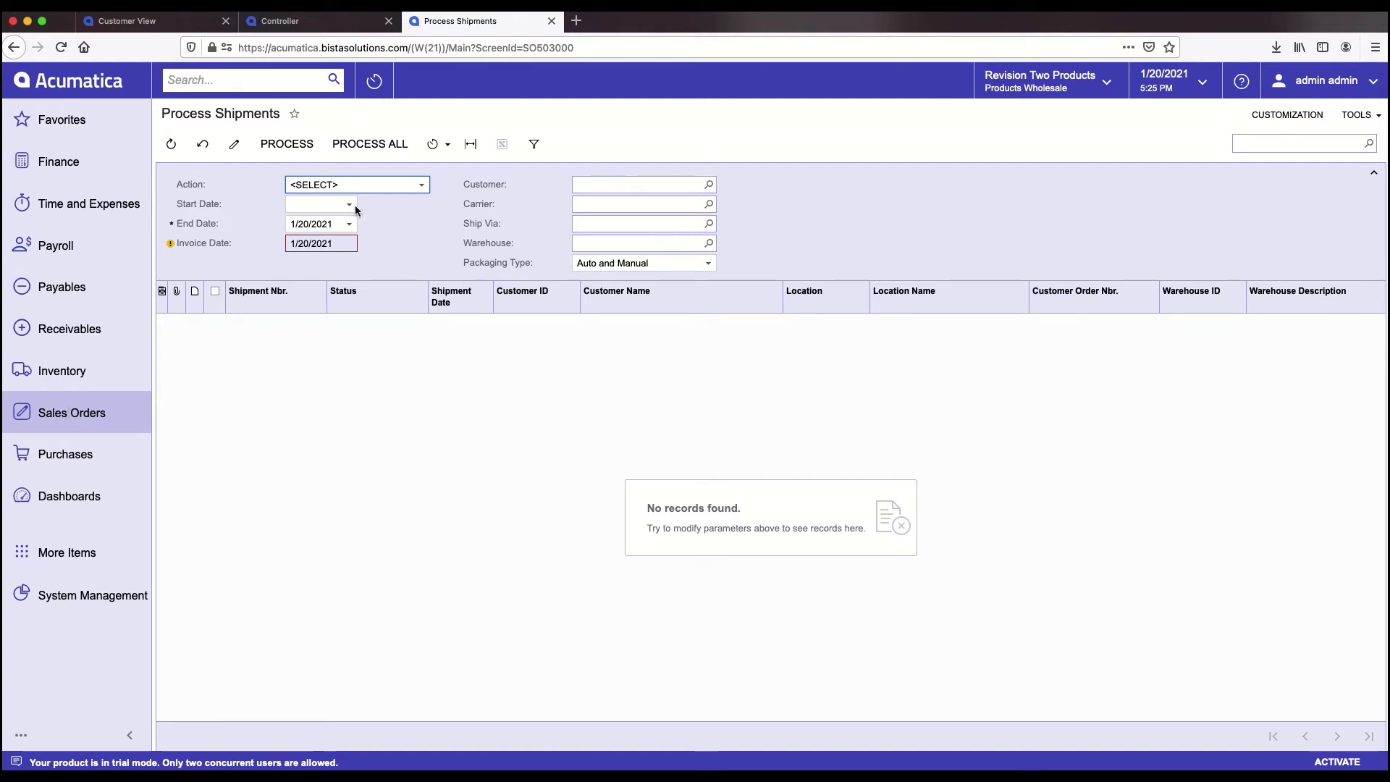
click(381, 184)
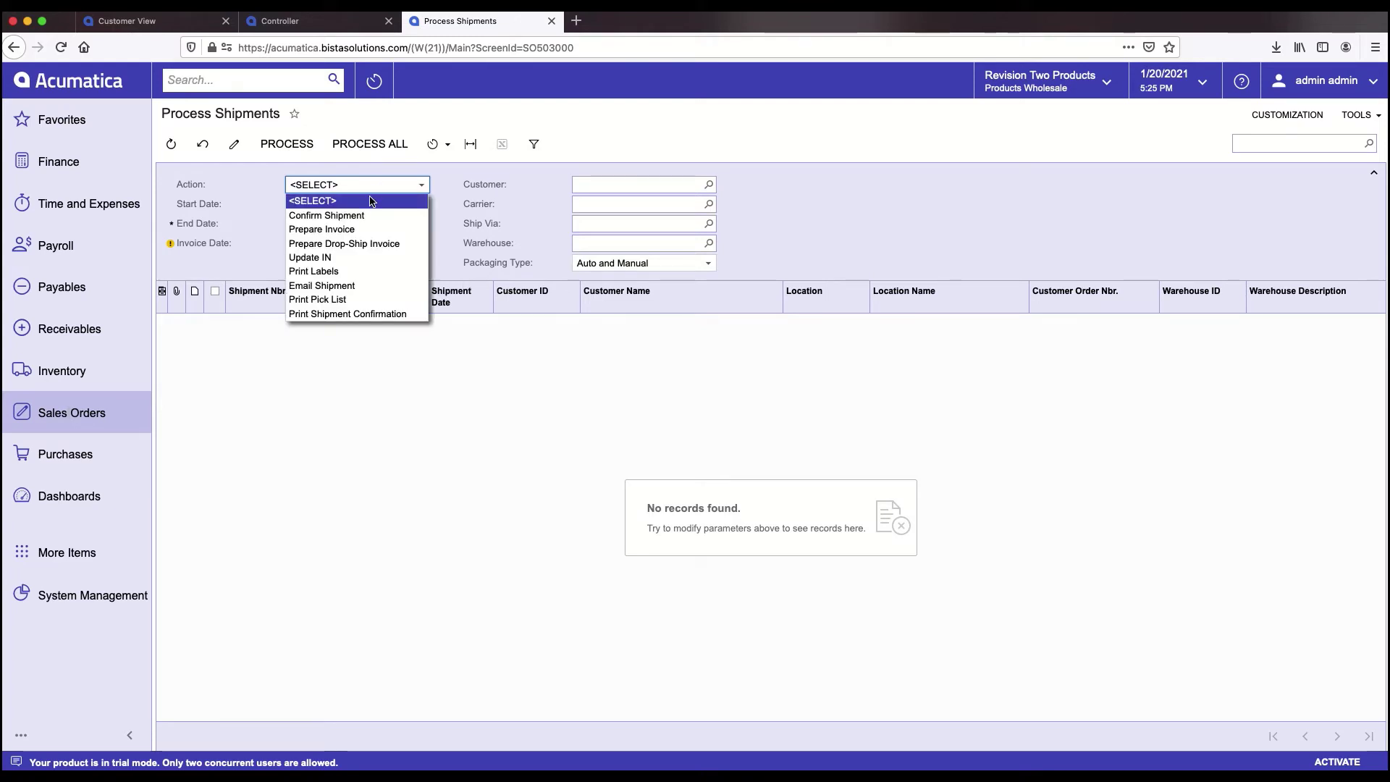
click(349, 230)
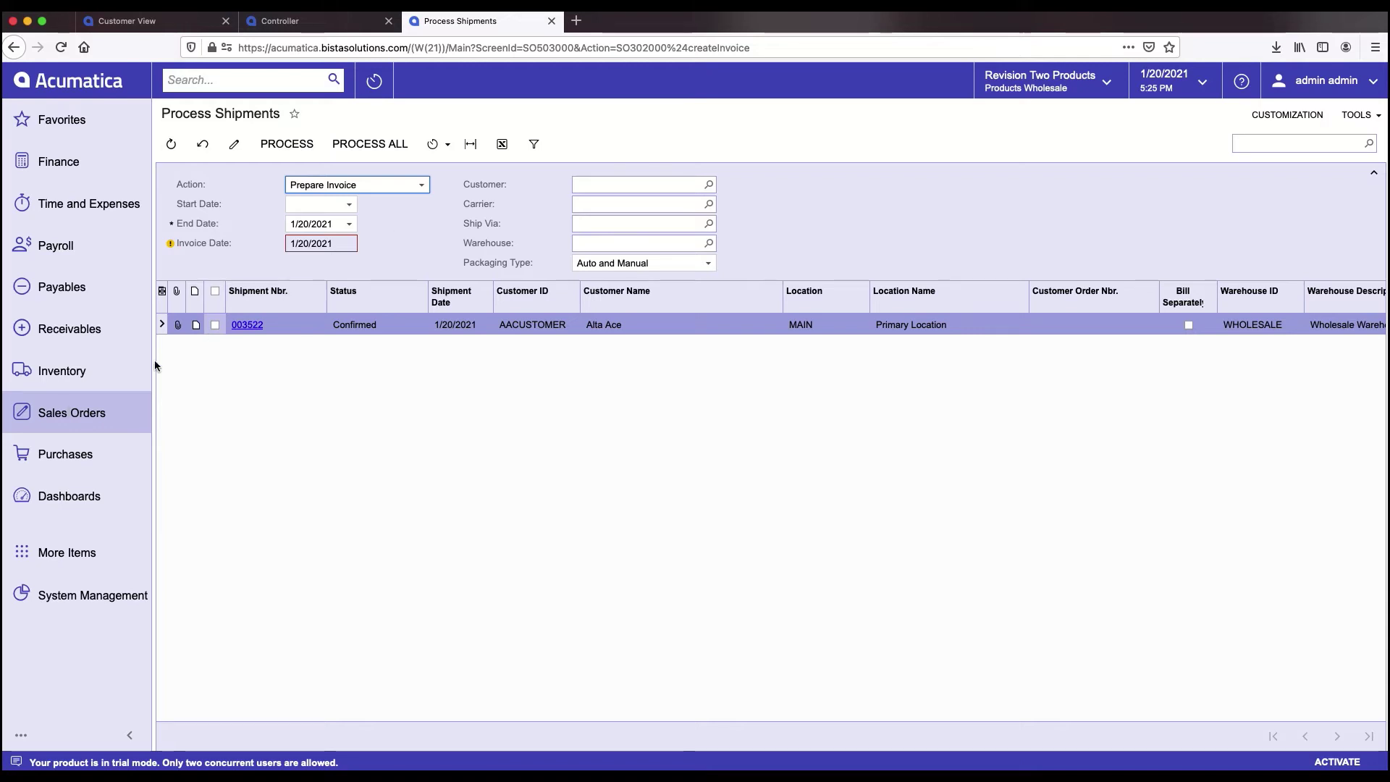
click(214, 325)
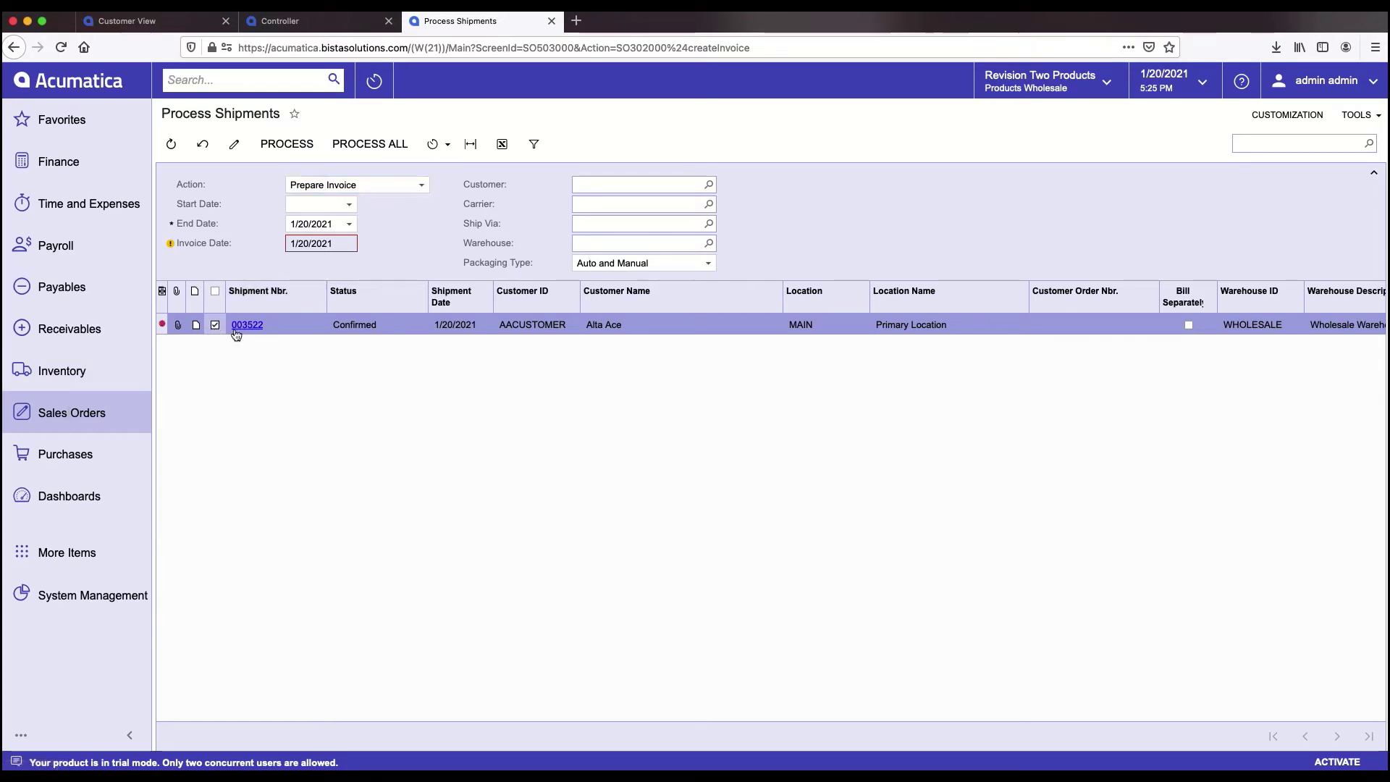
click(286, 144)
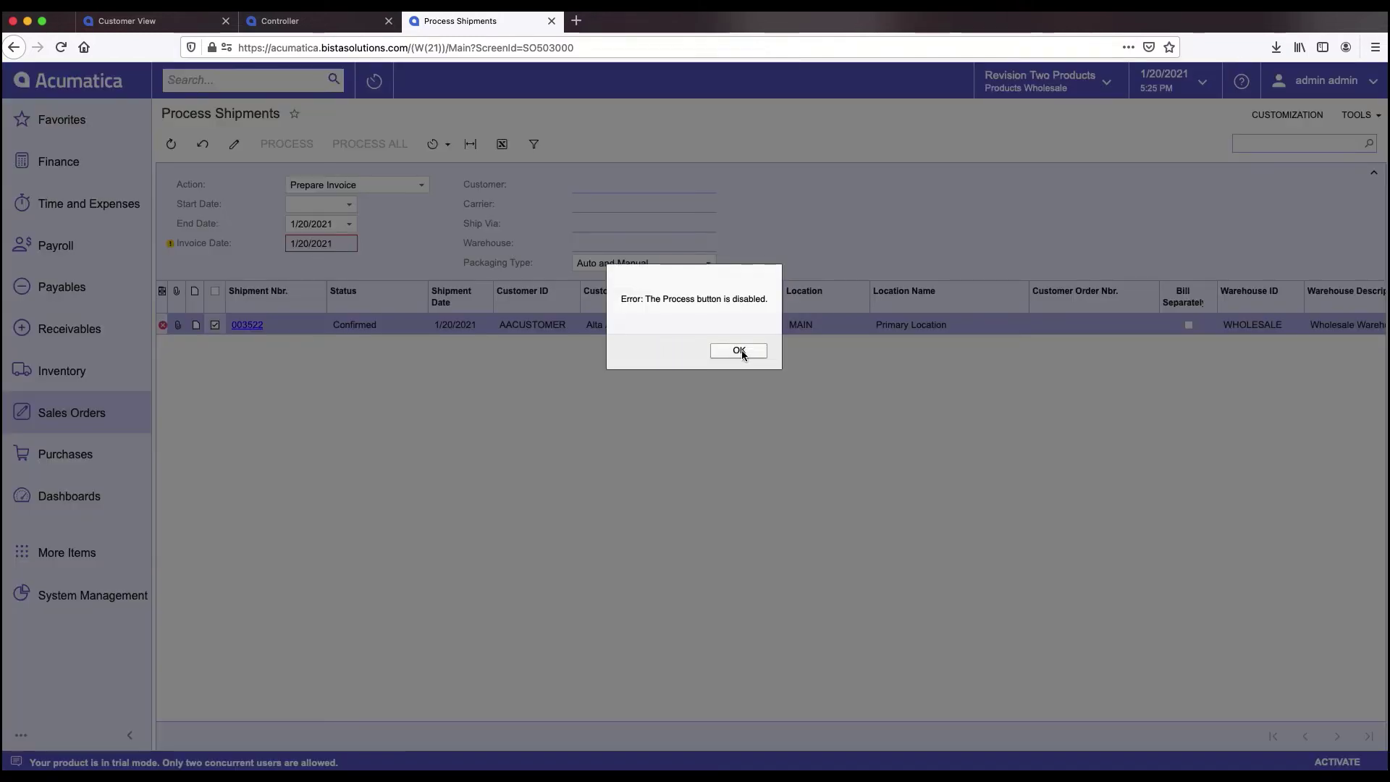
click(734, 351)
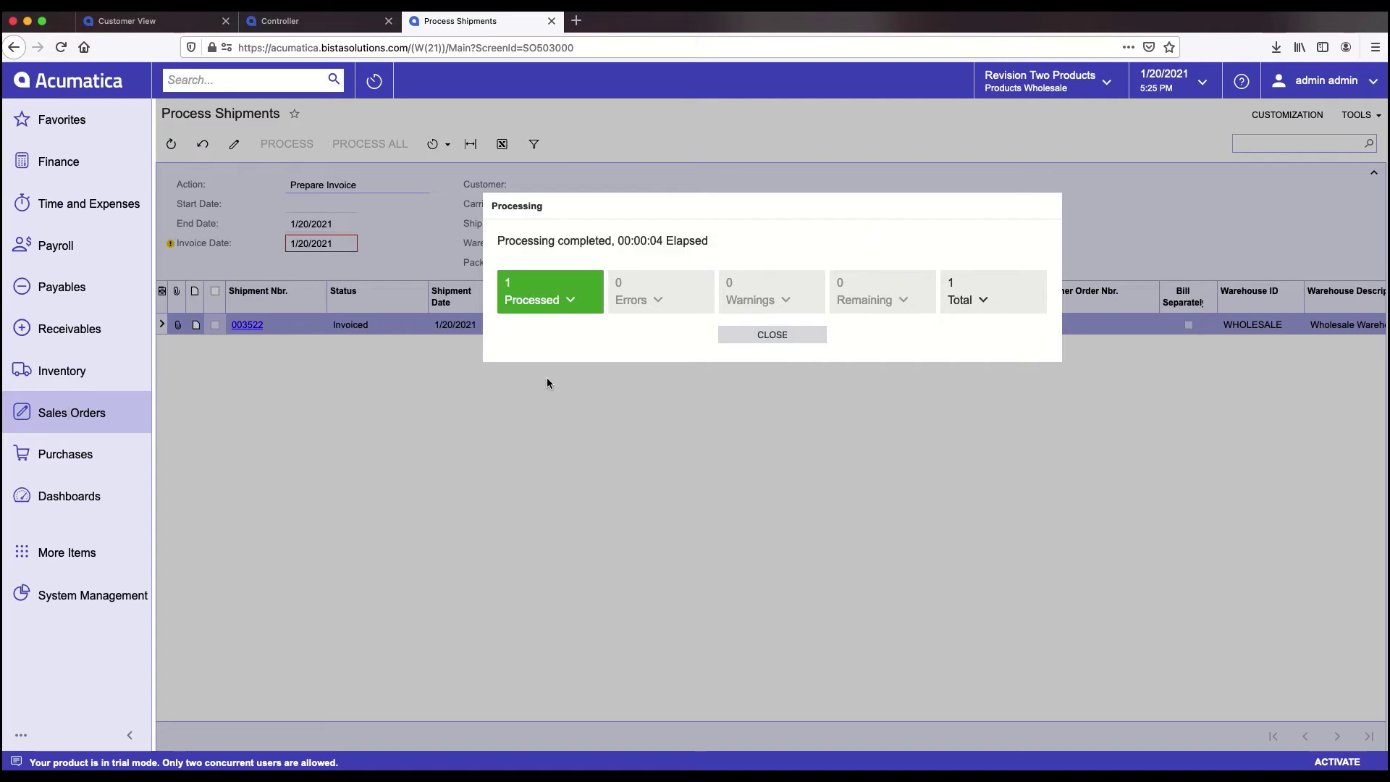
- Open shipment 003522's record to see its Invoiced status
click(555, 302)
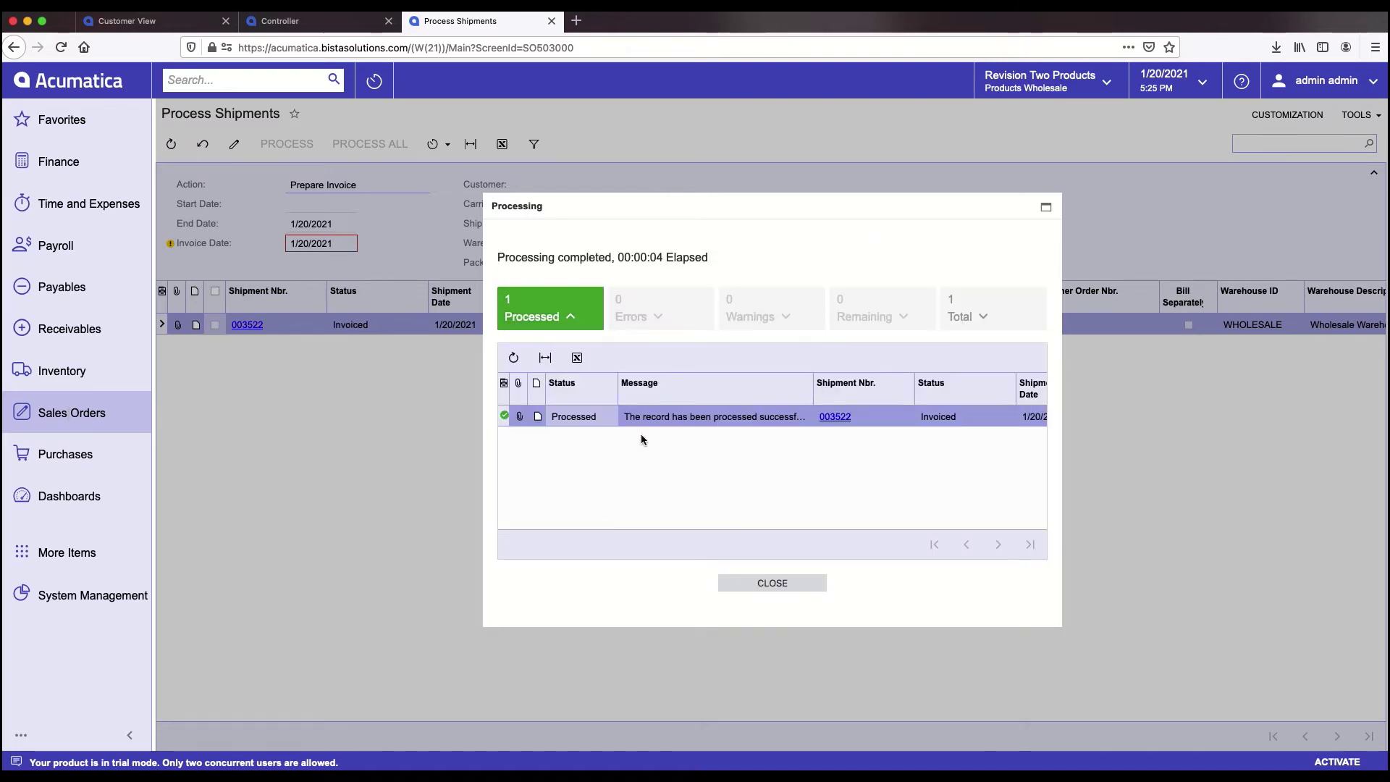
scroll(853, 486, right, 3)
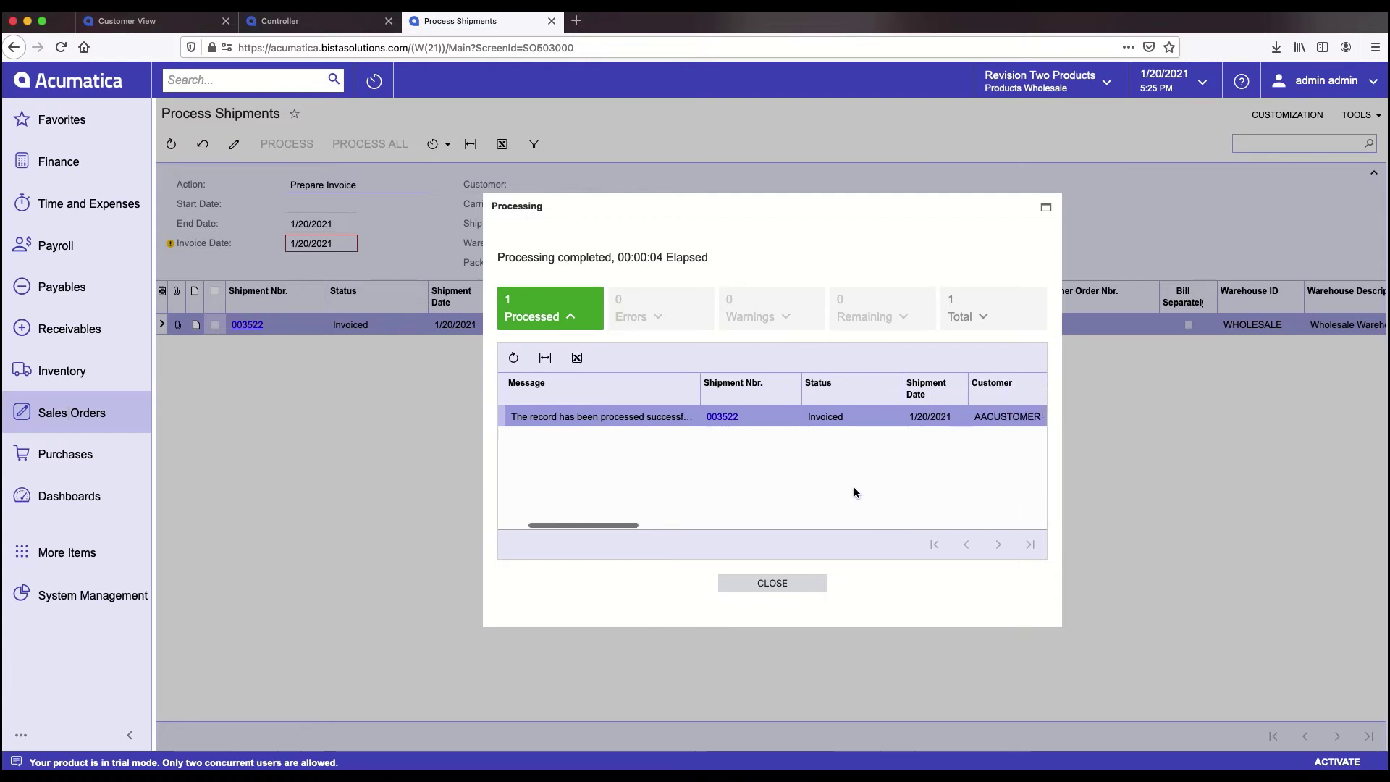
scroll(854, 487, right, 2)
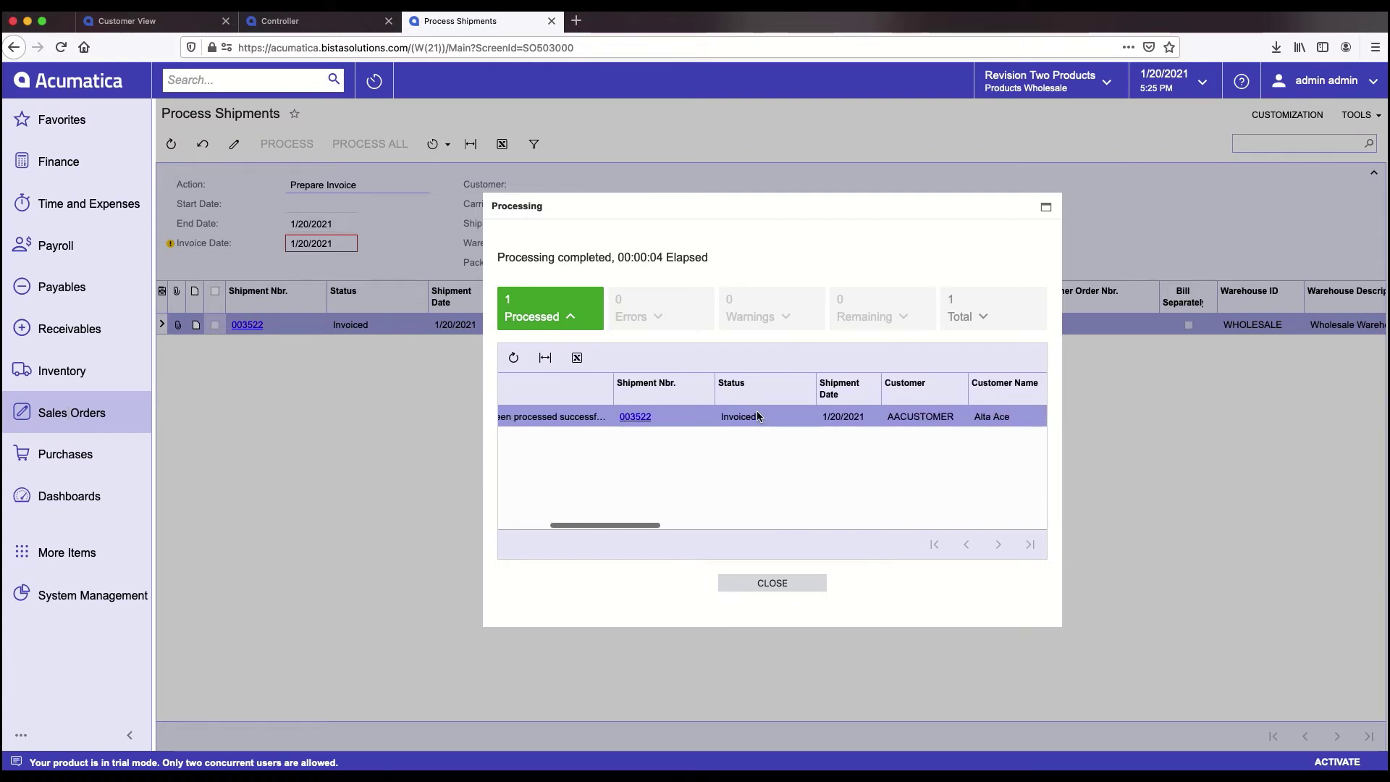
click(639, 418)
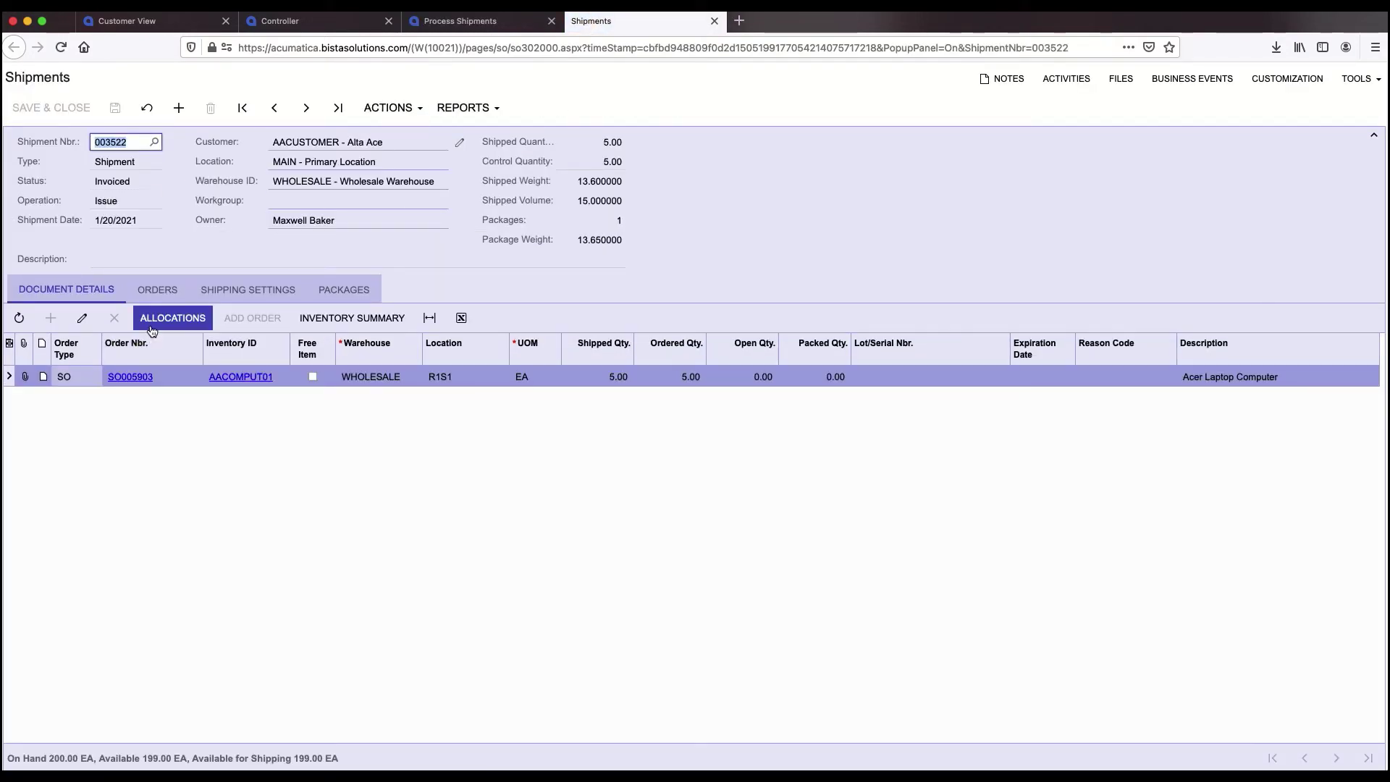
- From shipment 003522's linked orders, open invoice AR009101 and view its financial details: AR account 11000, payment method CHECK
click(161, 290)
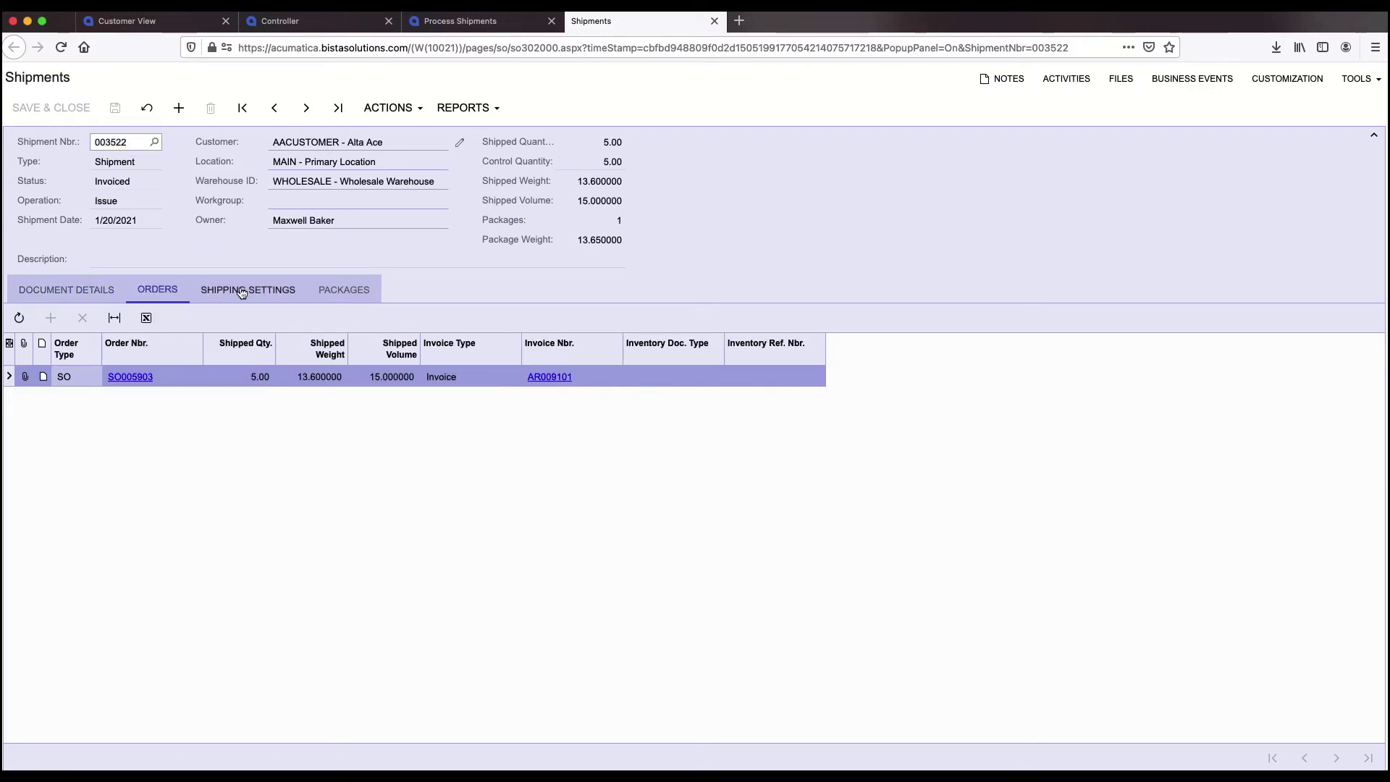
click(243, 292)
click(158, 290)
click(545, 380)
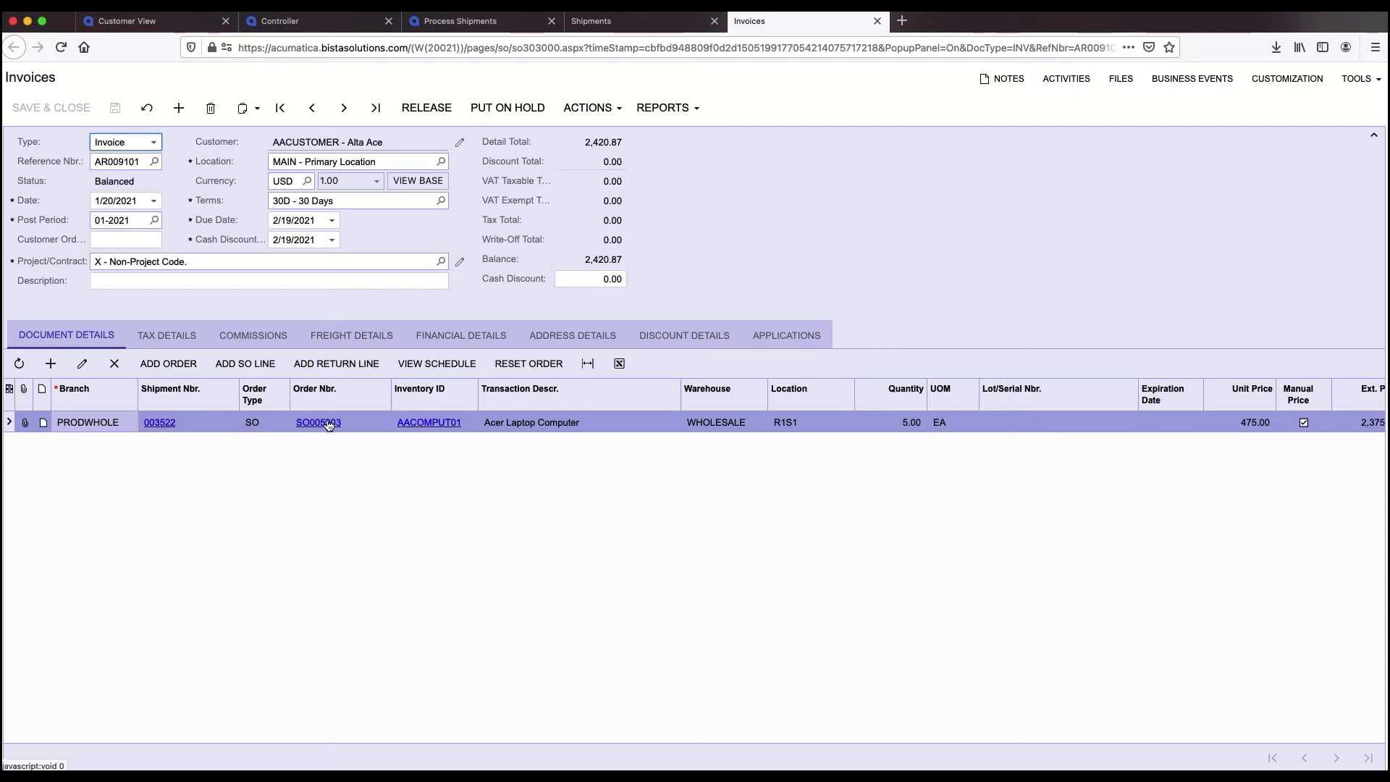
click(471, 334)
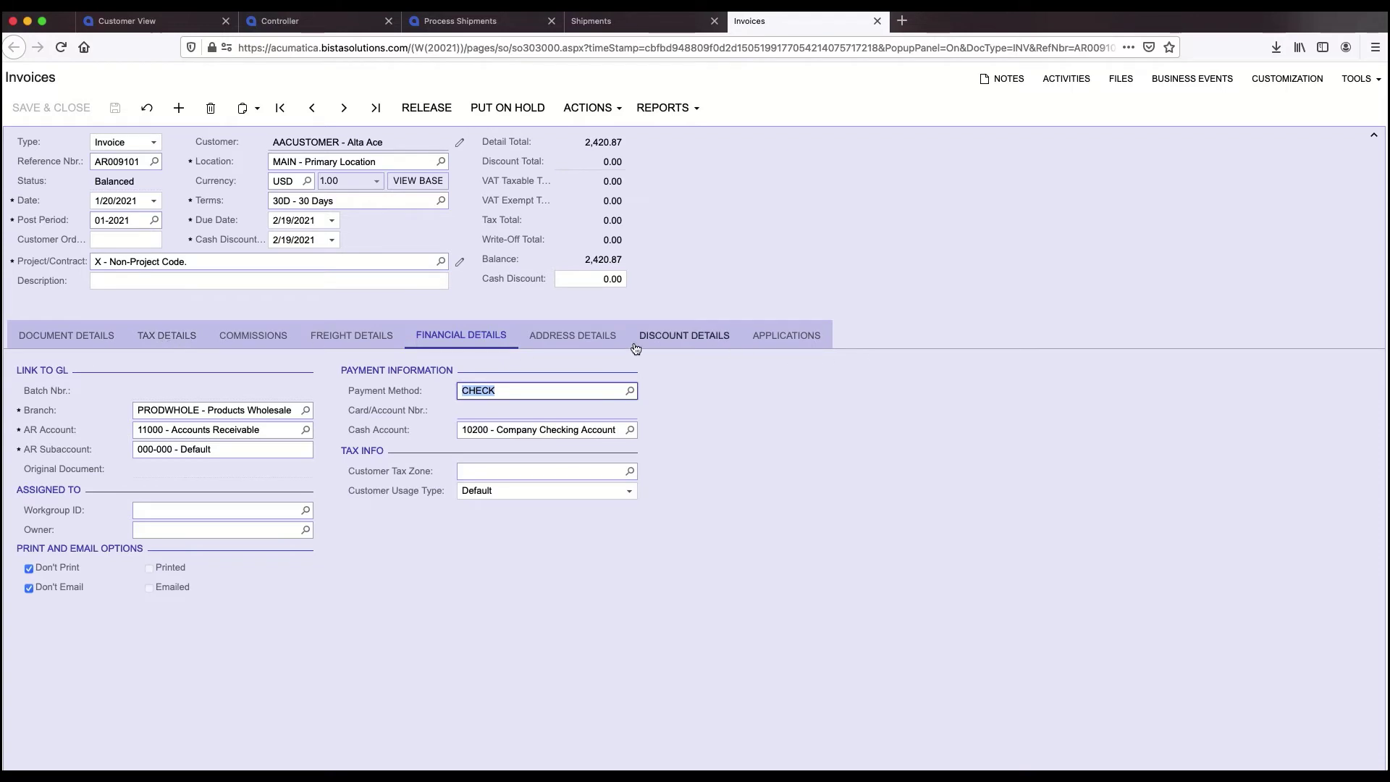
- Review invoice AR009101's addresses, commissions and tax details, then release it to Open status at 2,420.87
click(572, 337)
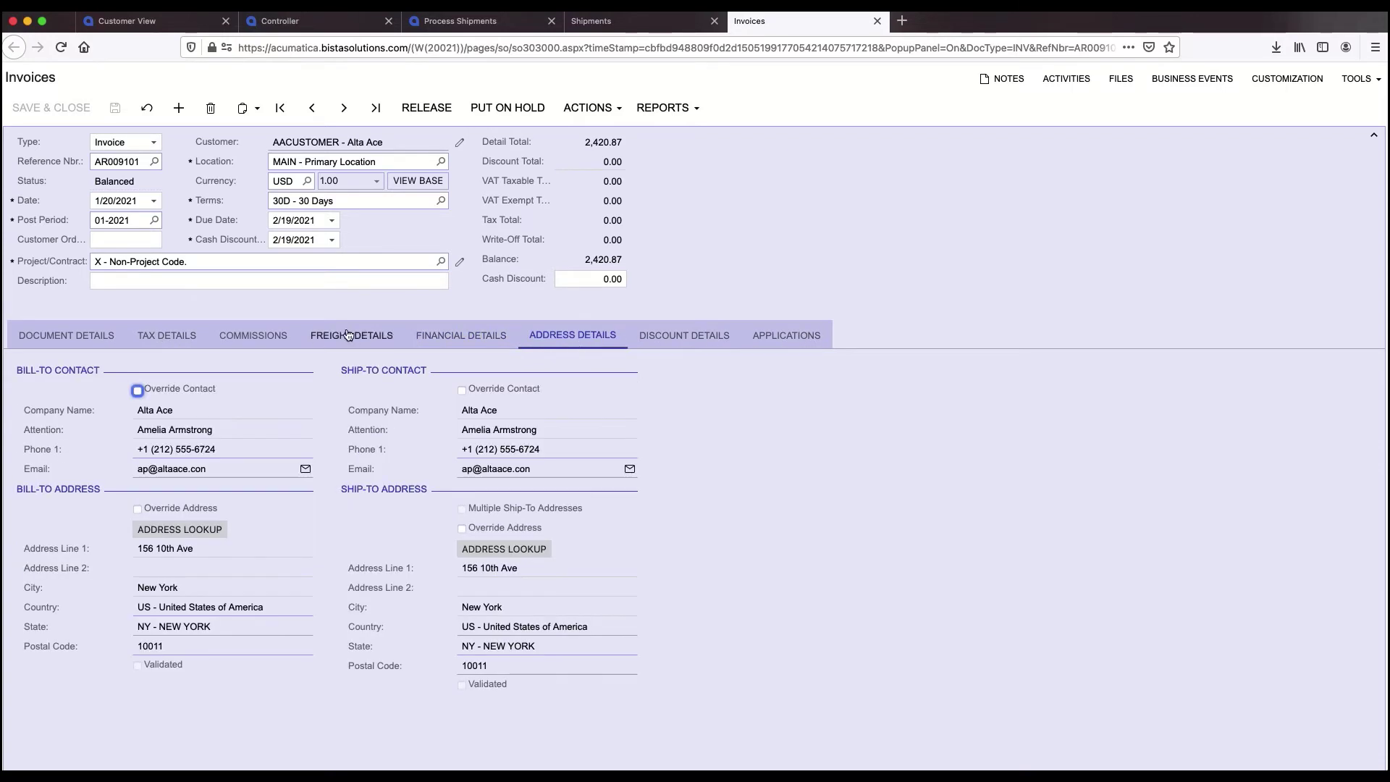
click(253, 335)
click(166, 335)
click(58, 339)
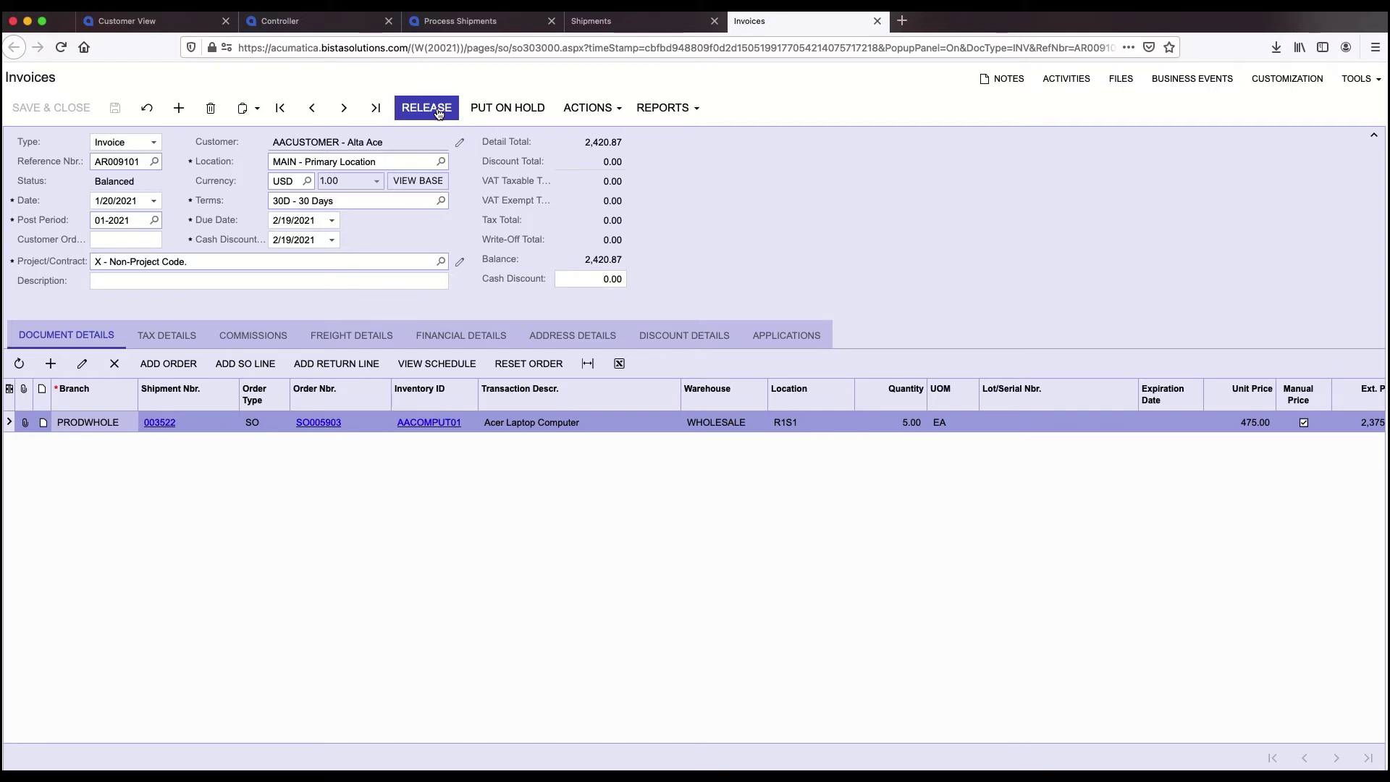
click(592, 362)
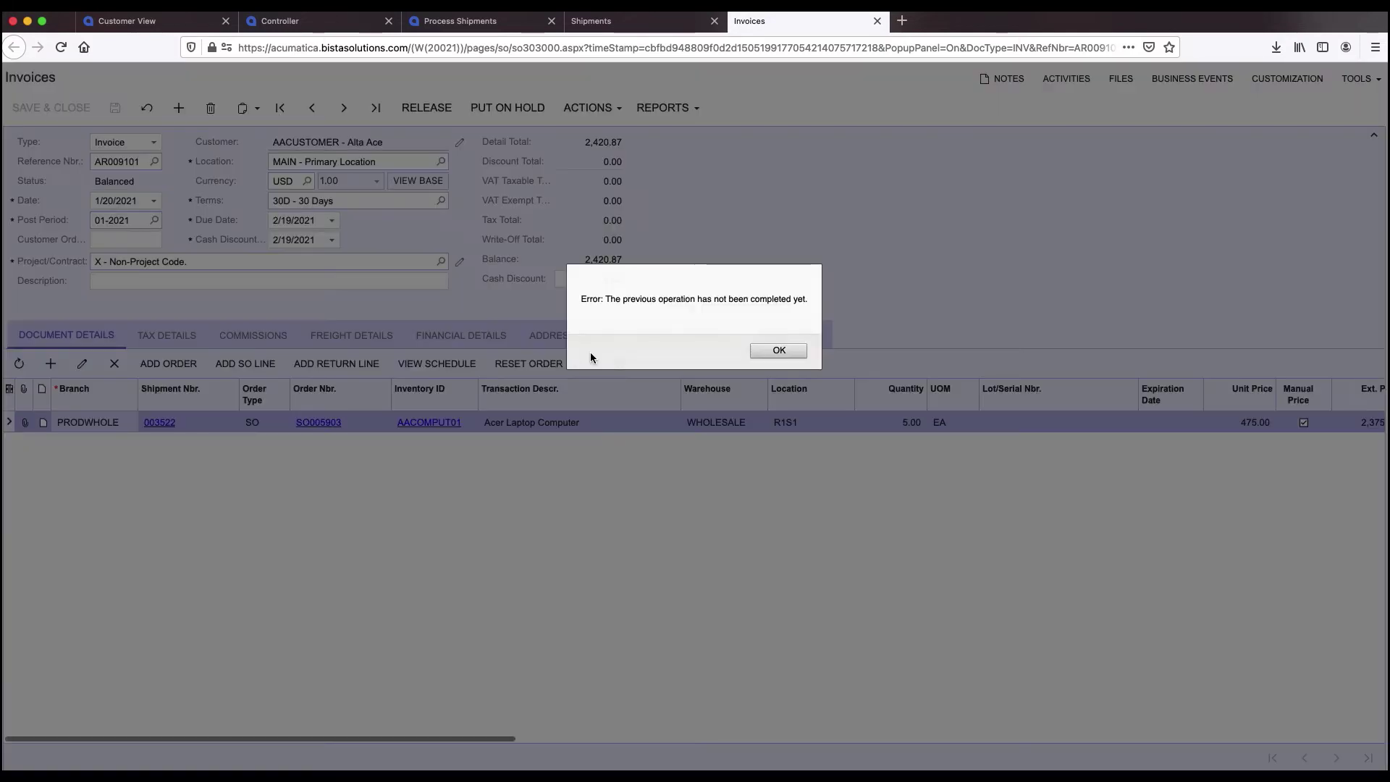
click(779, 350)
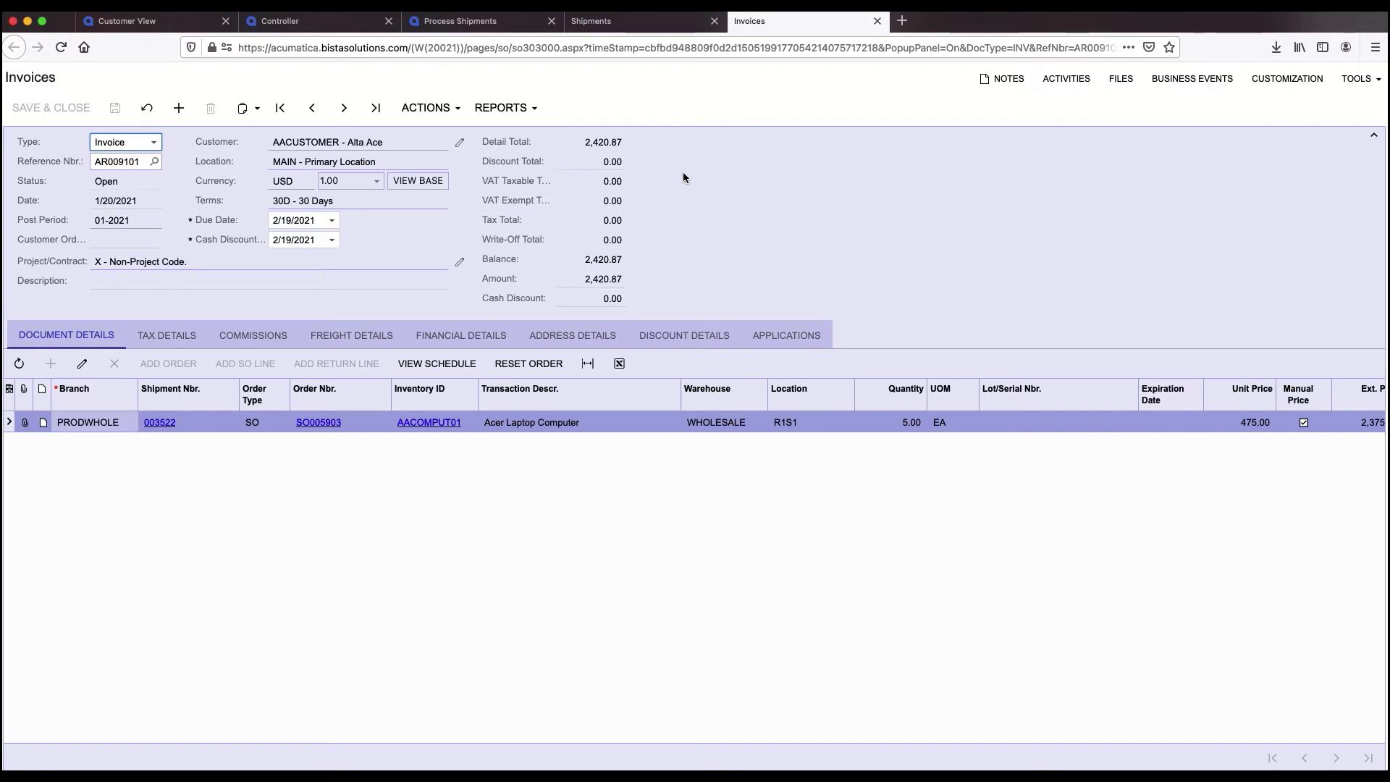
- Check the released invoice's GL batch AR008788, then close the journal and invoice tabs
click(461, 335)
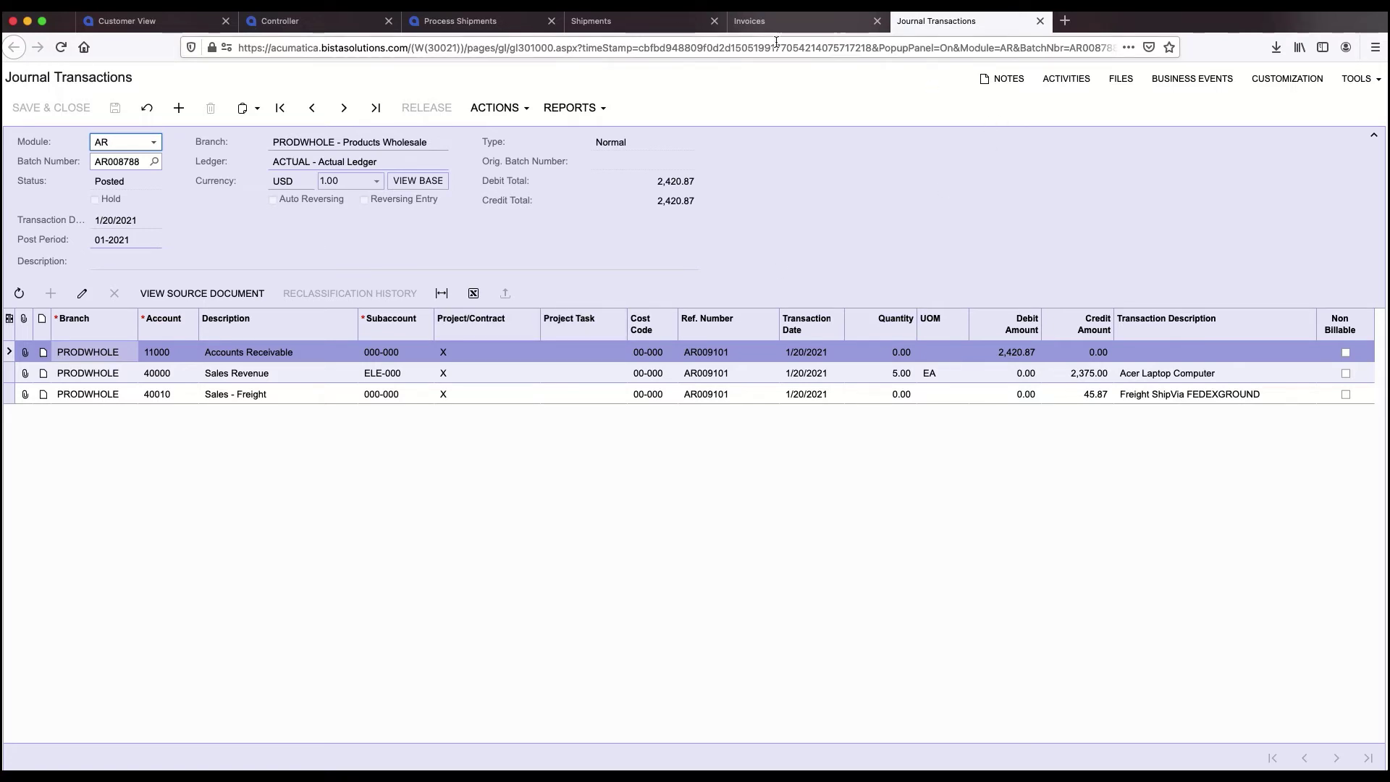
click(1040, 25)
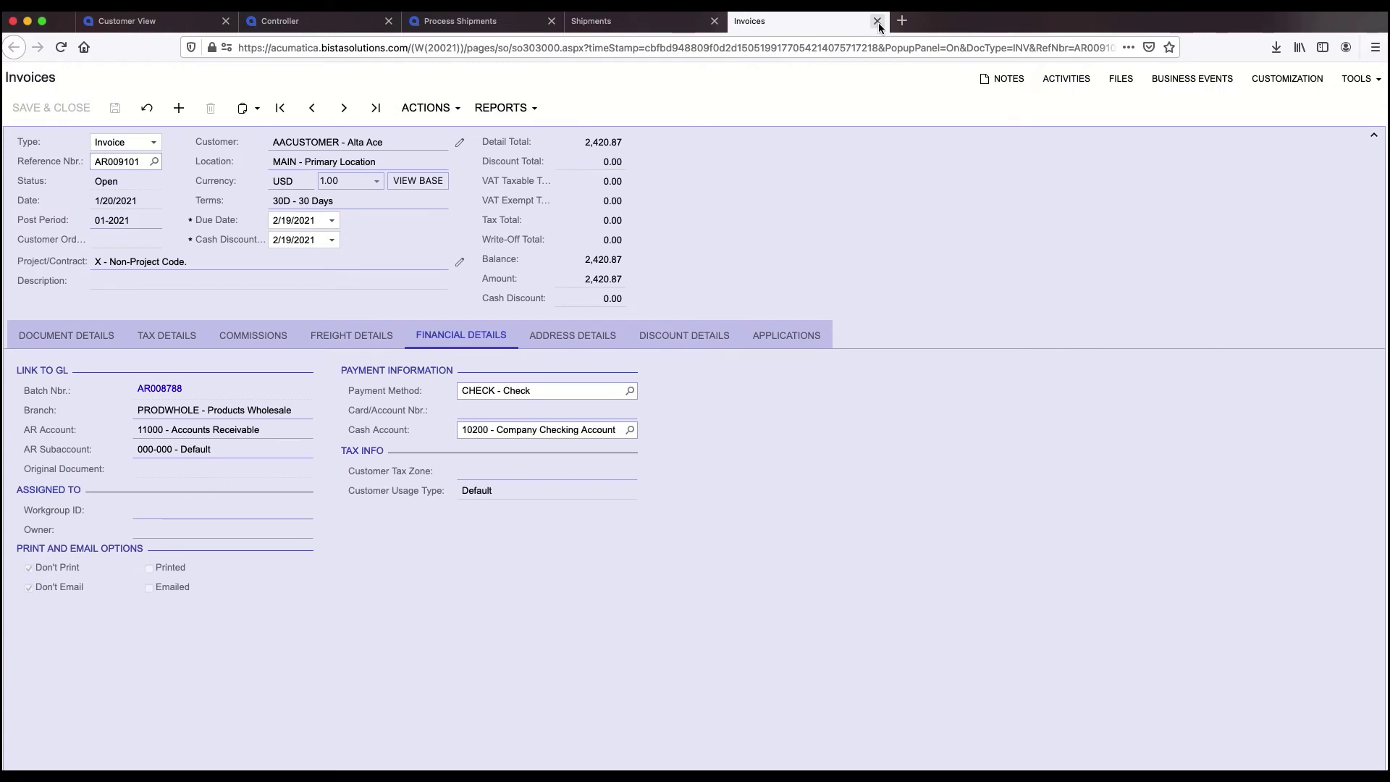
click(878, 22)
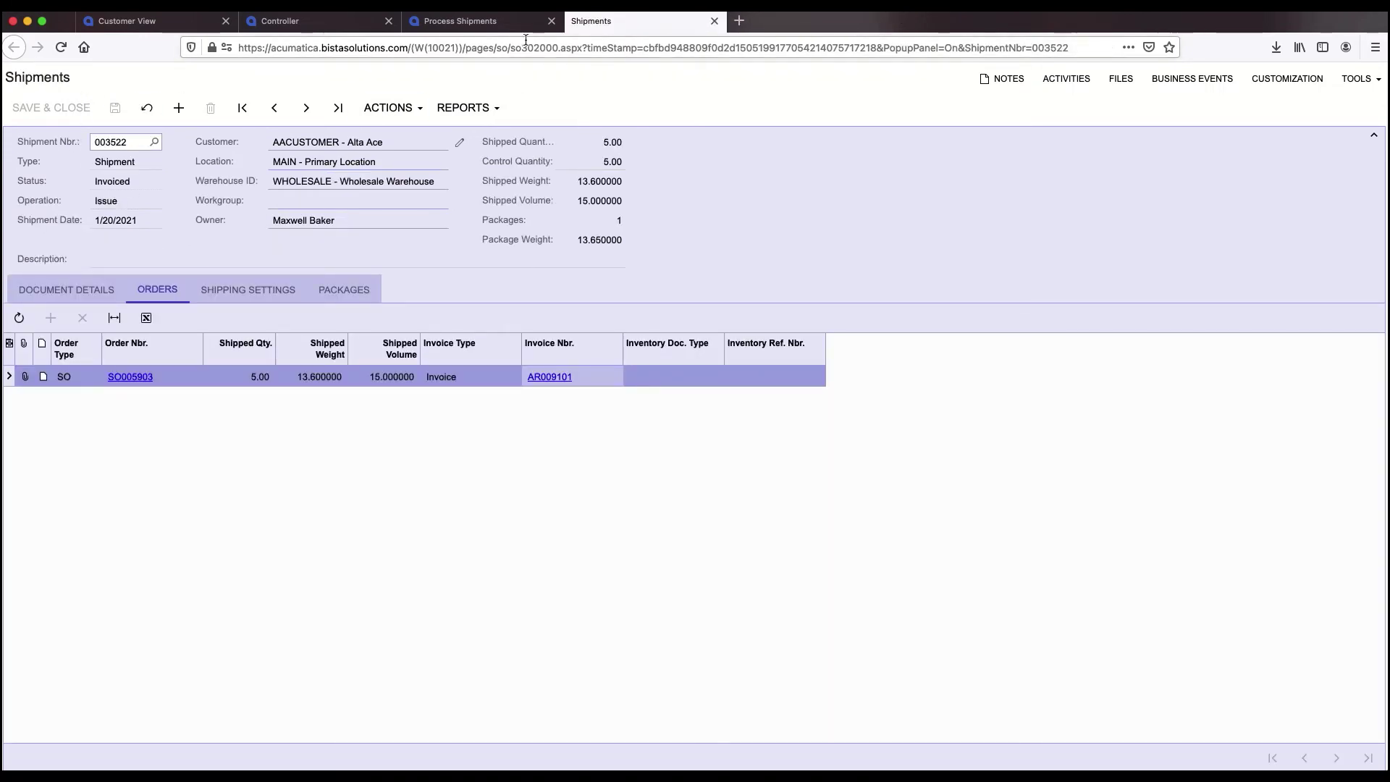
- Leave the processing results and start a blank SO-type sales order from the Sales Orders workspace
click(714, 21)
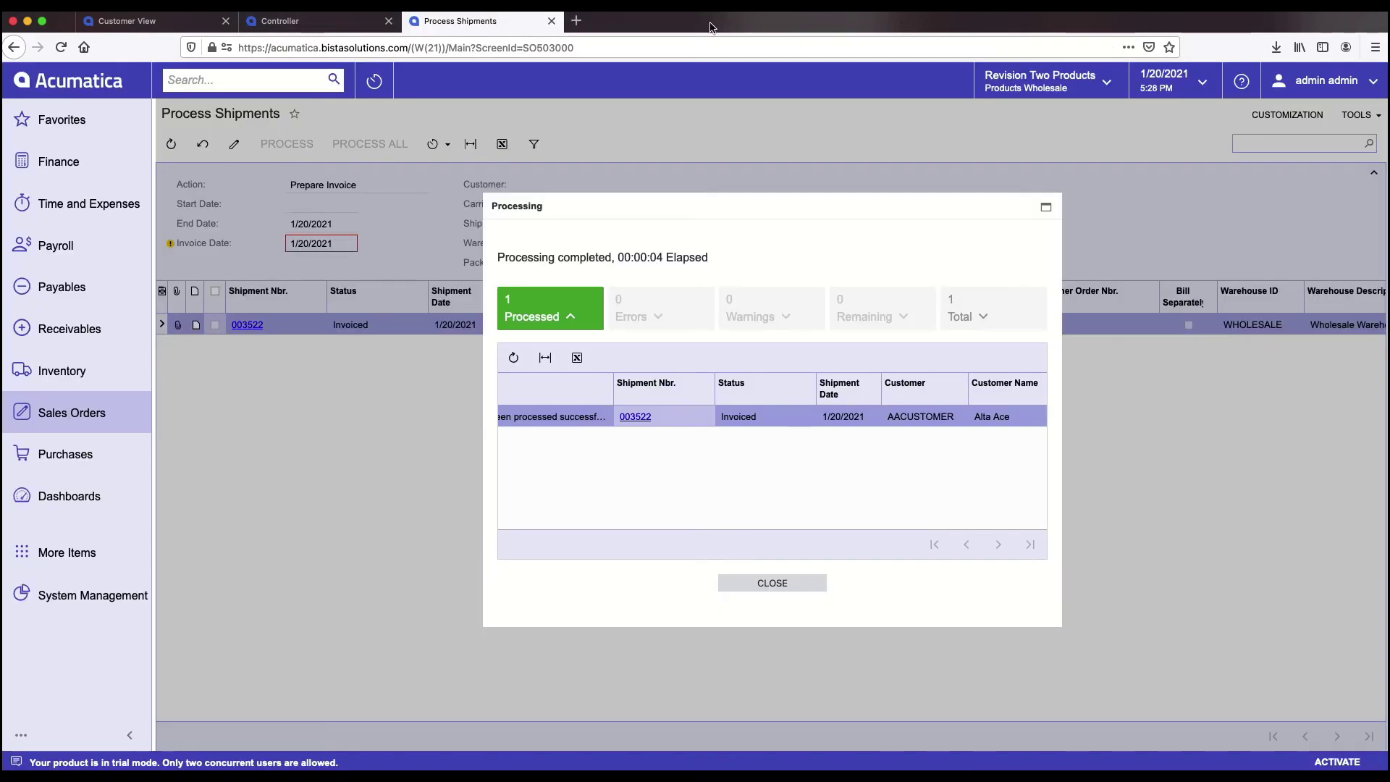
click(63, 420)
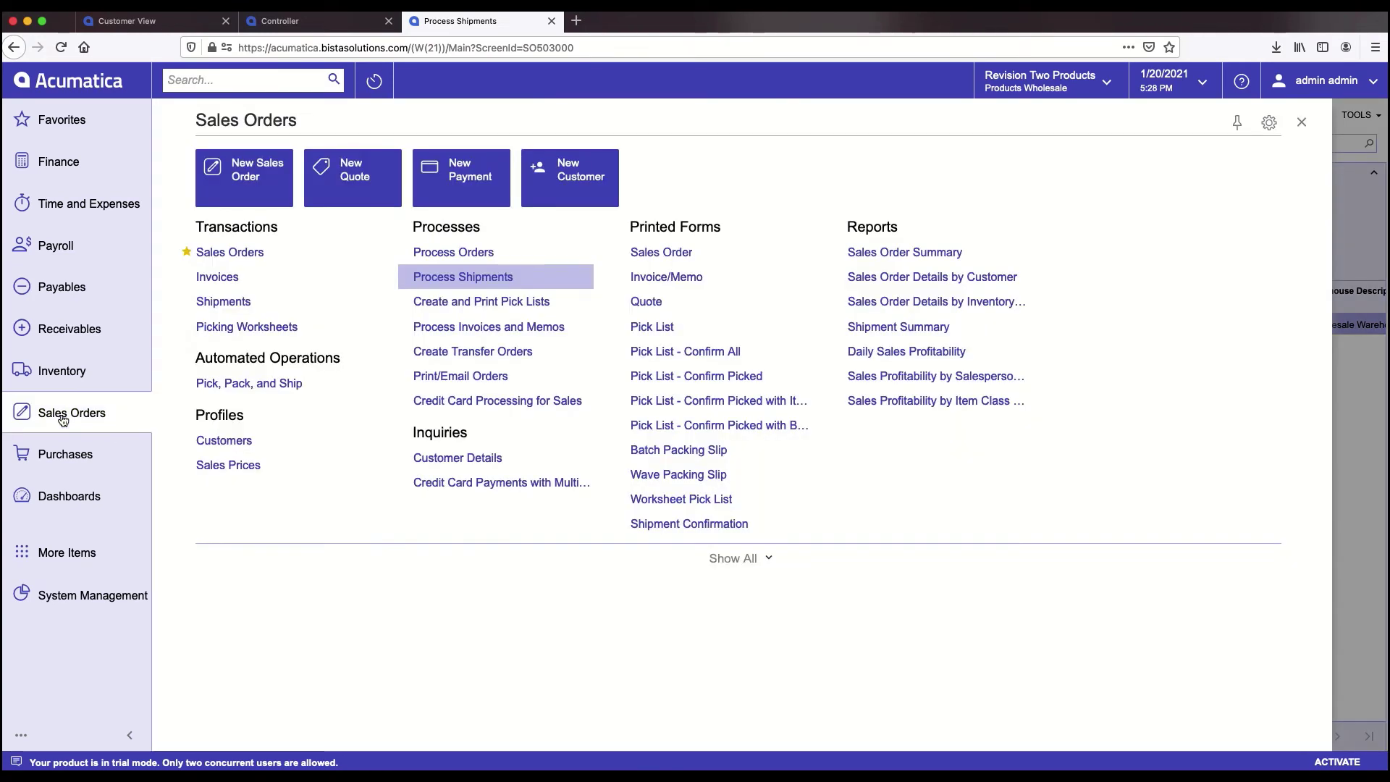
click(241, 258)
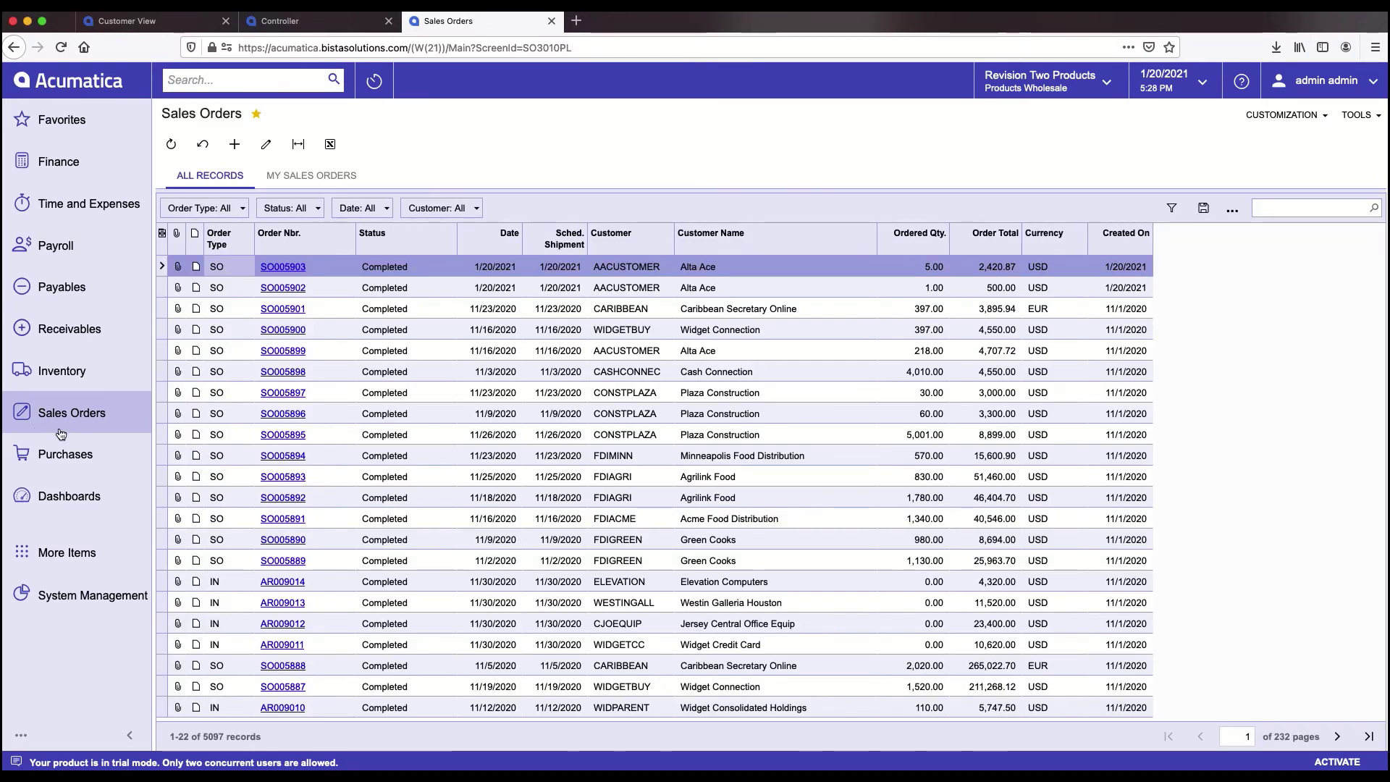
click(61, 422)
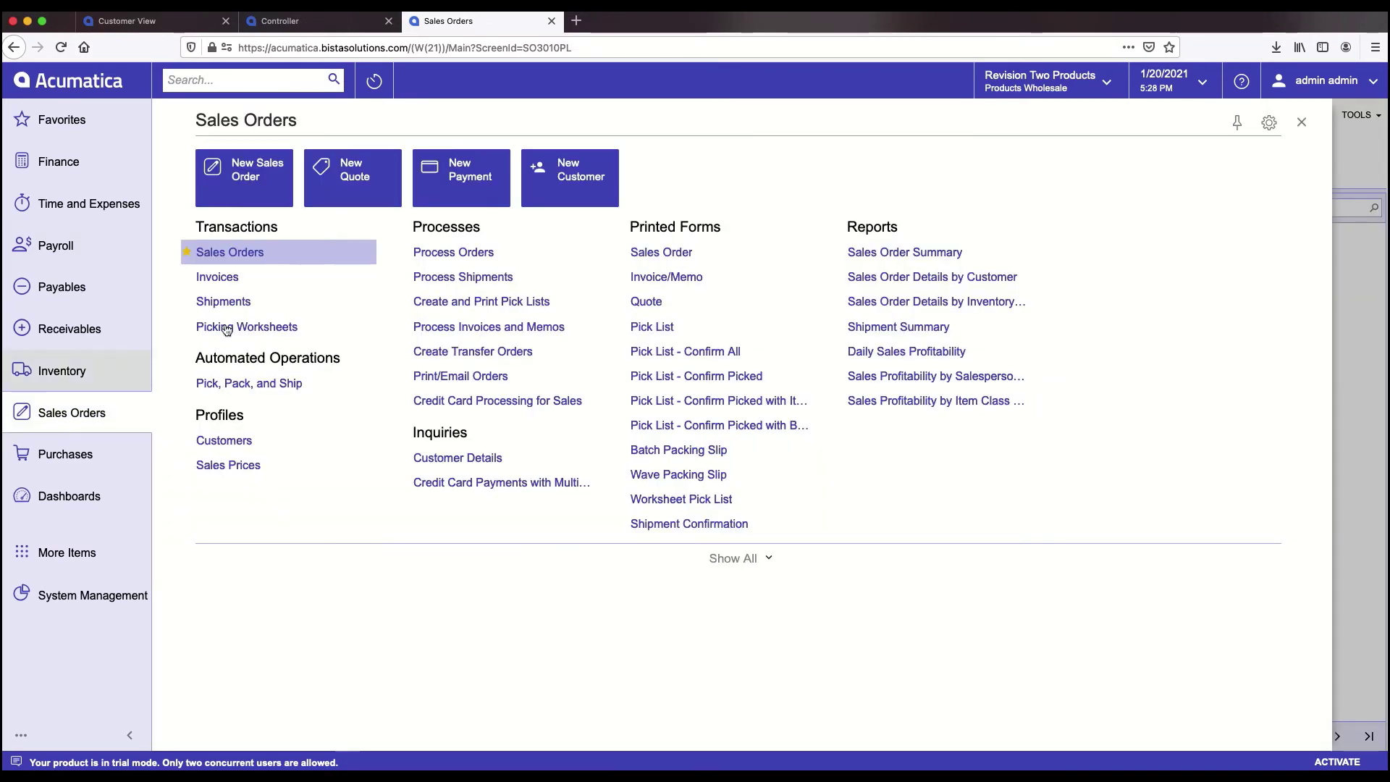
click(246, 166)
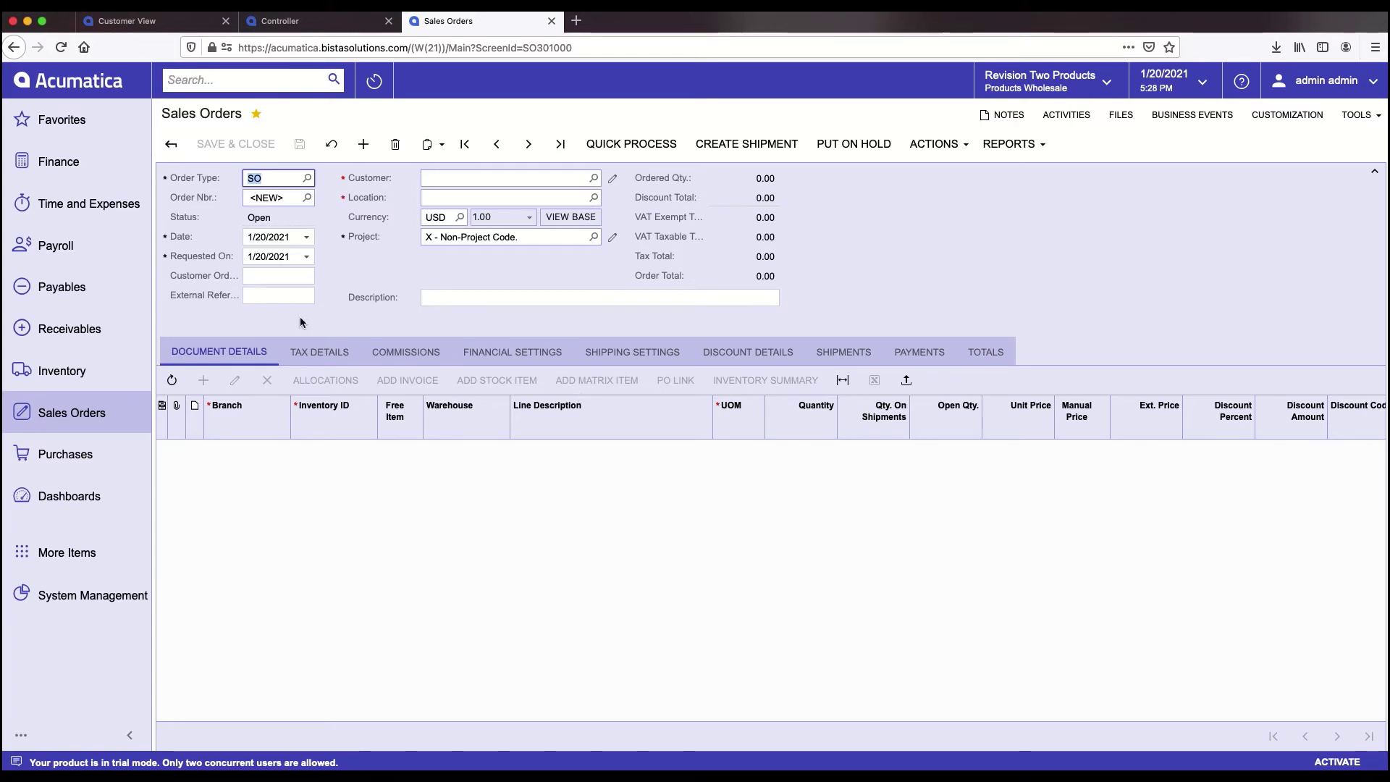
- Set the order's customer to AACUSTOMER - Alta Ace
click(490, 181)
text(aa)
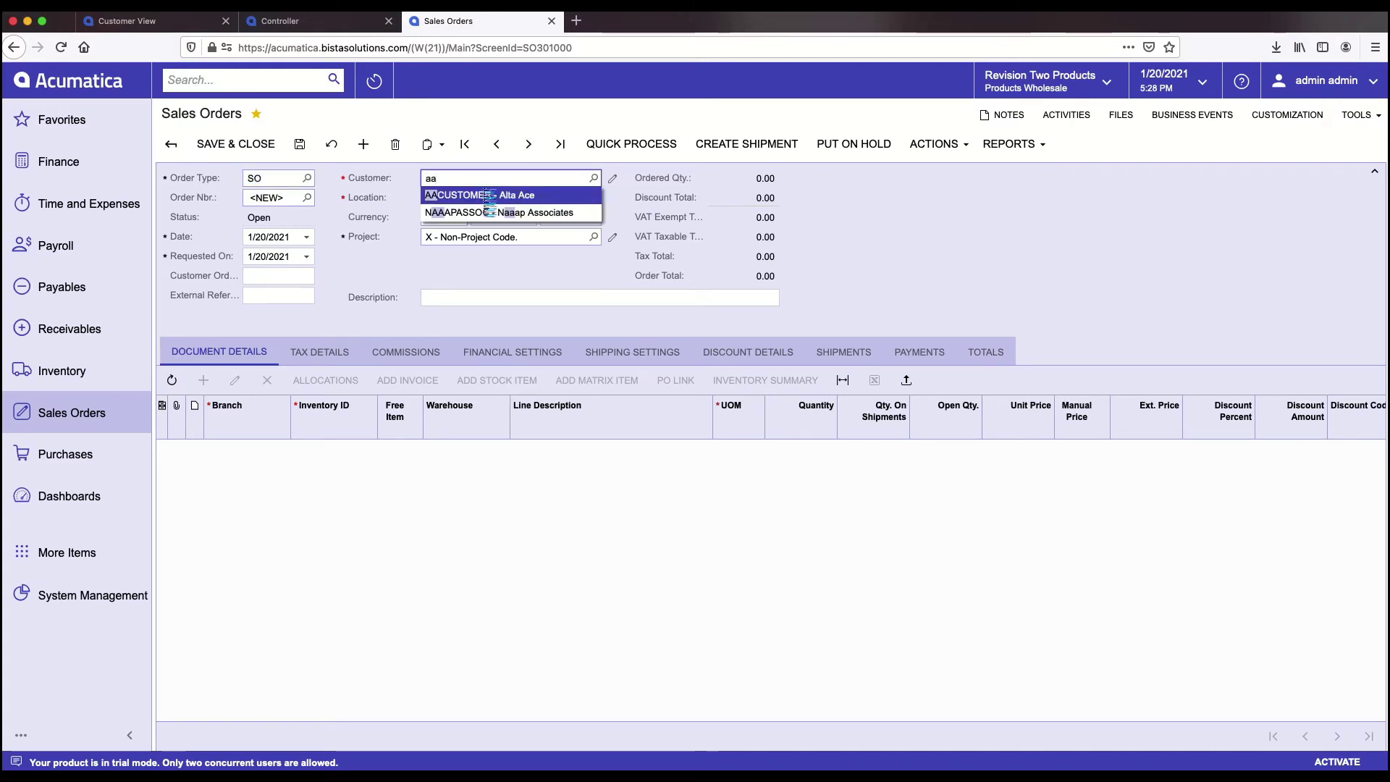
click(485, 191)
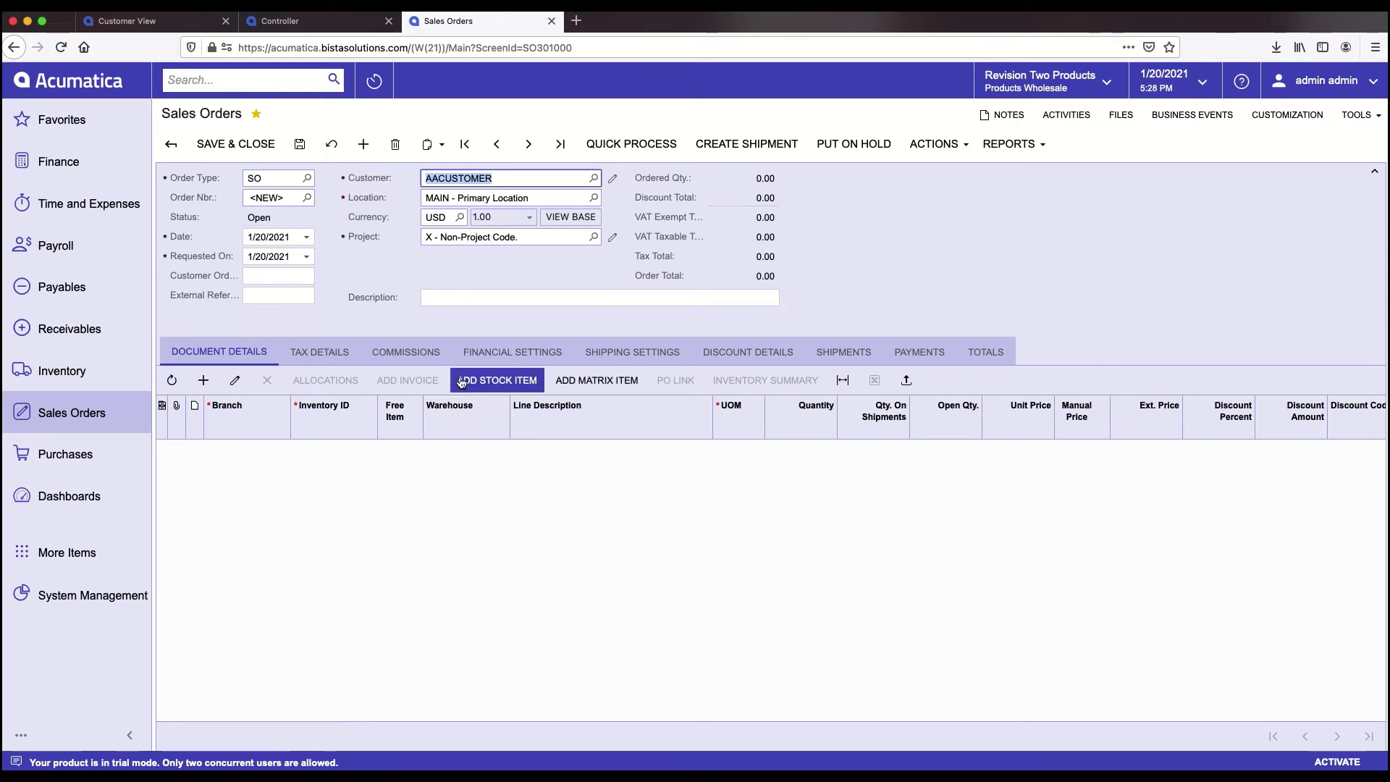
- Add one Acer Laptop Computer (AACOMPUT01) line, quantity 1 at 500.00, and save the order
click(203, 383)
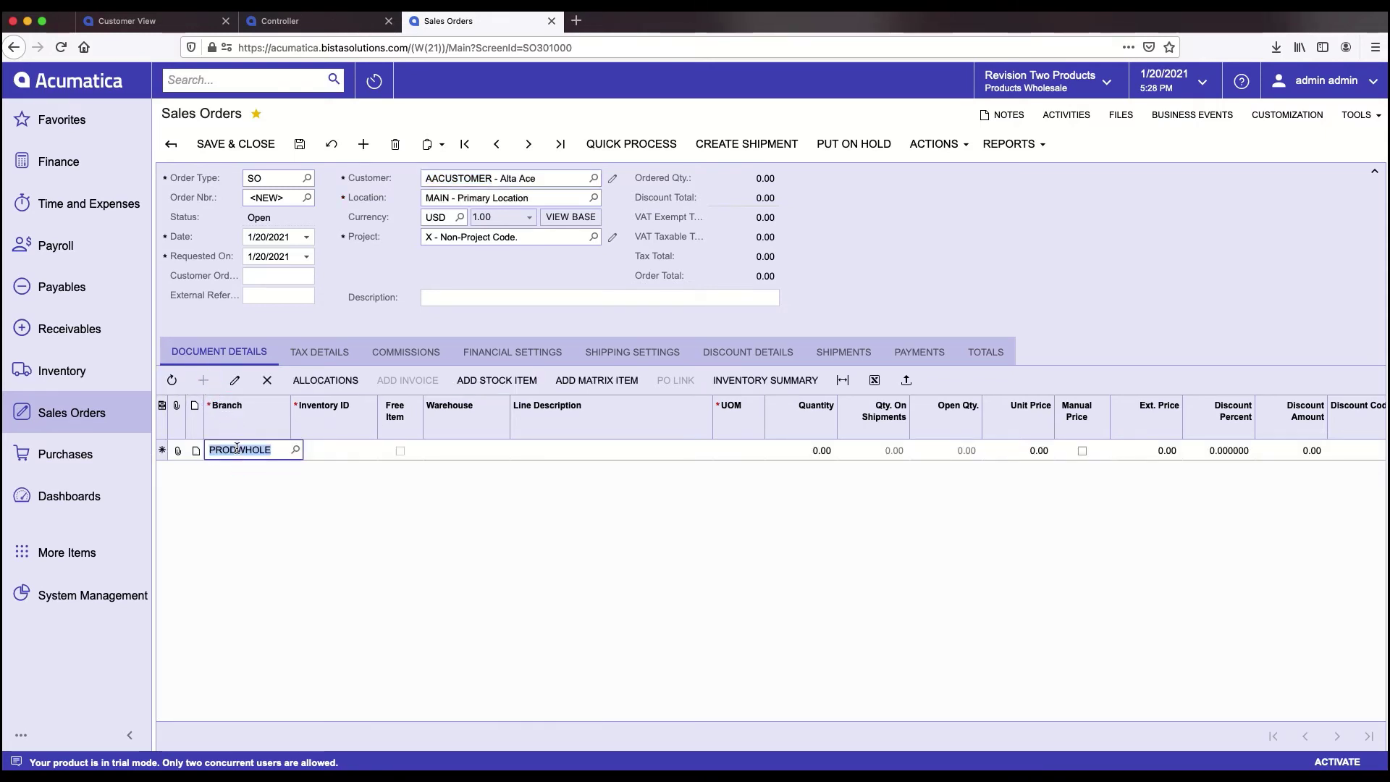
click(335, 450)
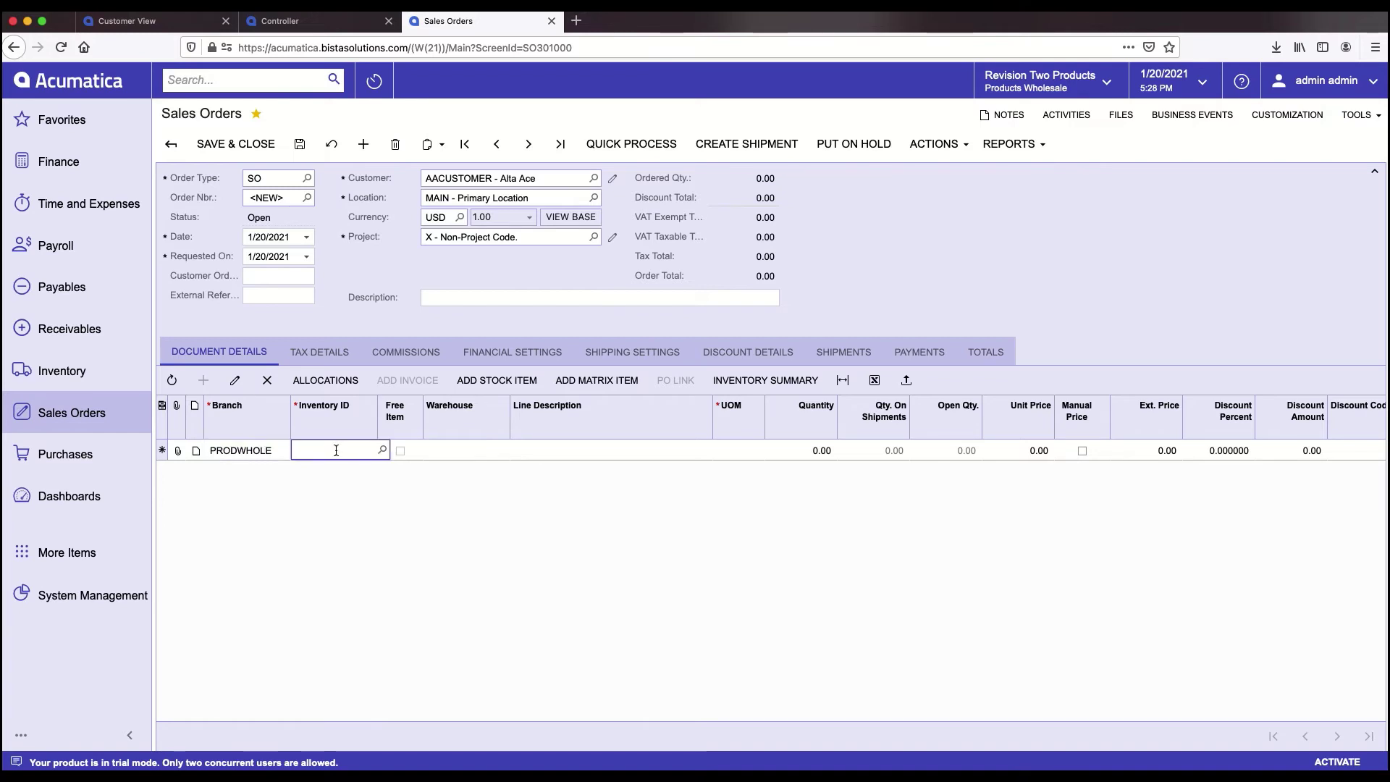
text(Ac)
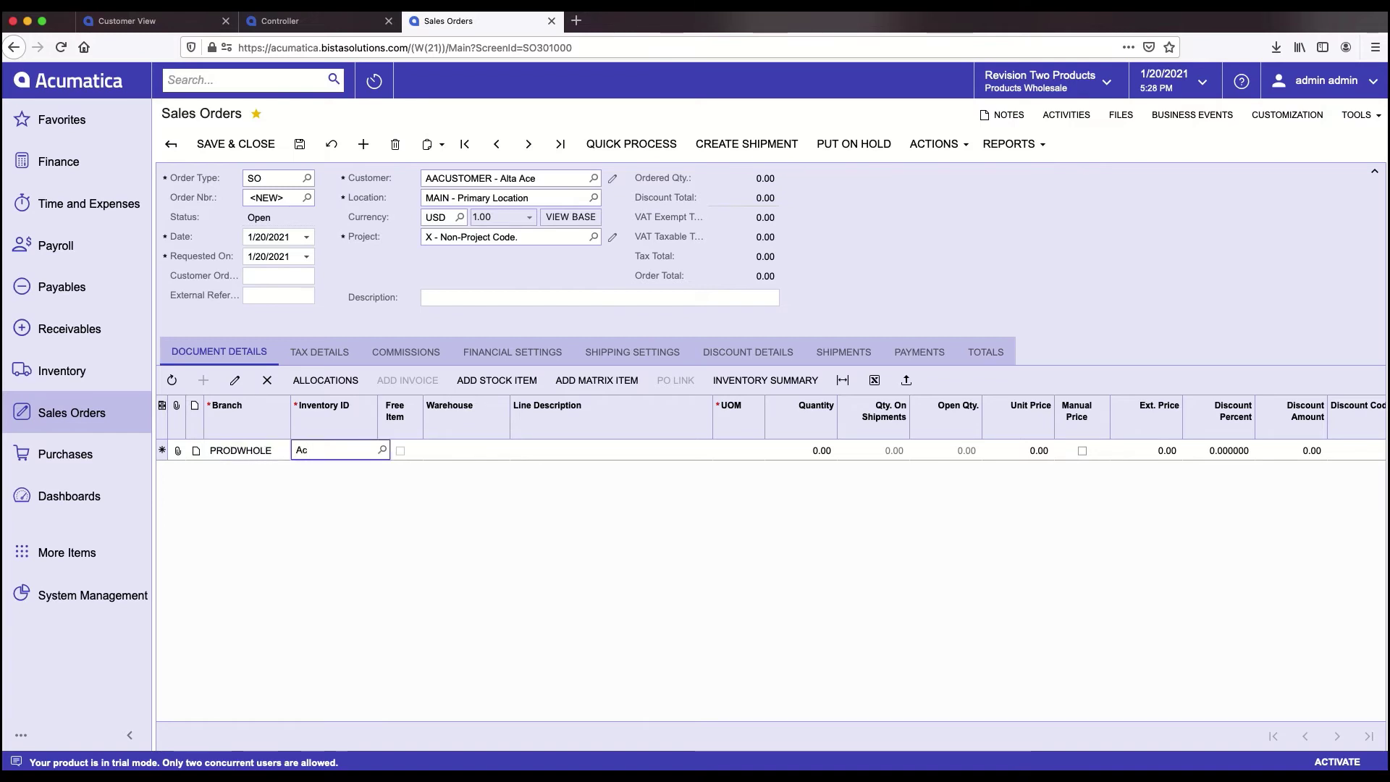
text(er)
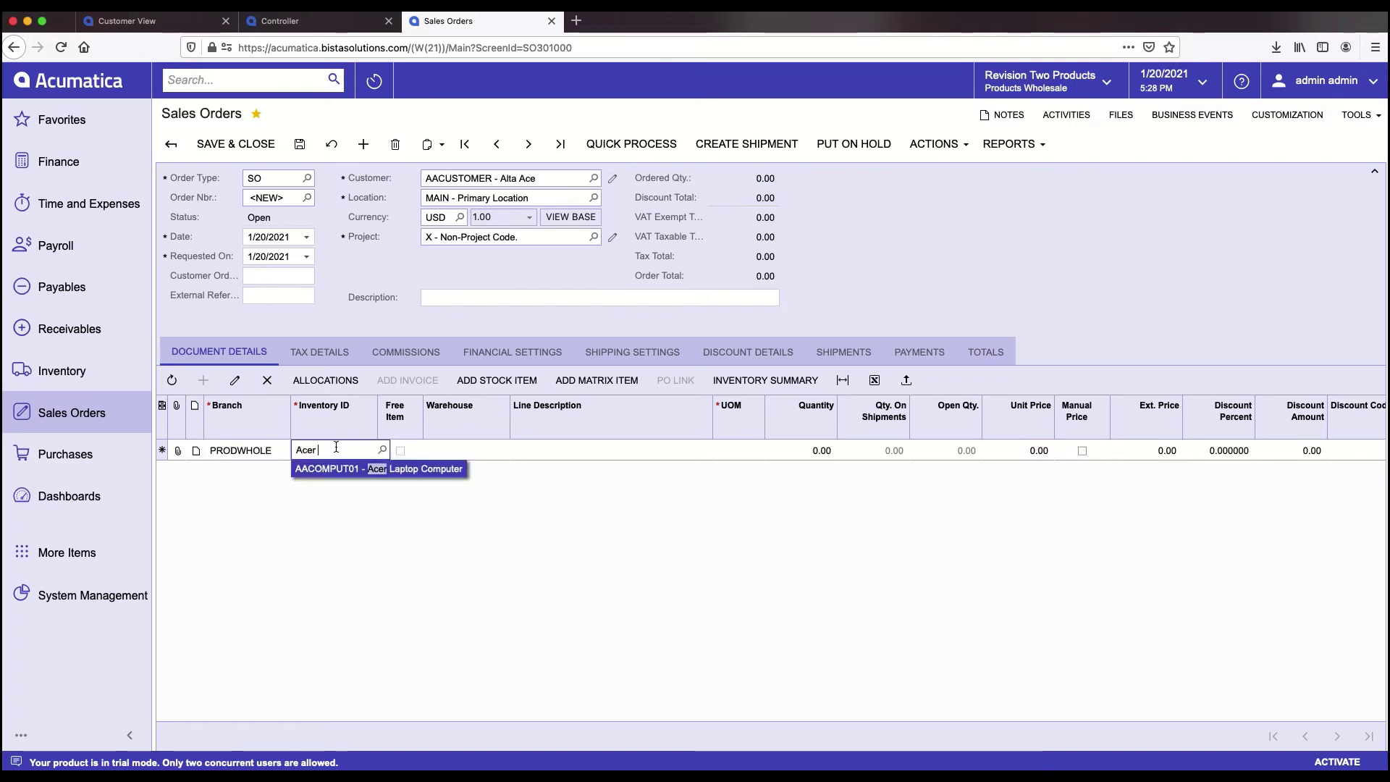
click(348, 474)
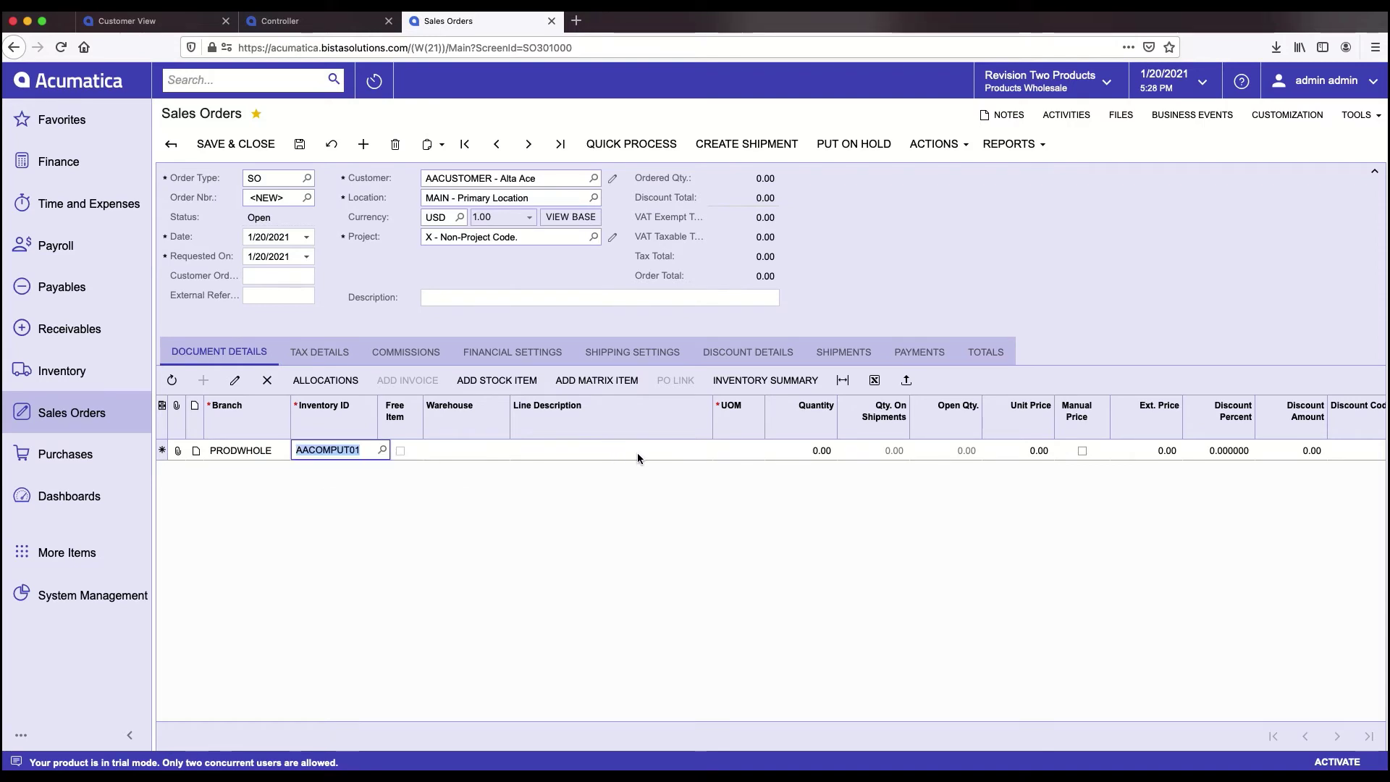
key(Tab)
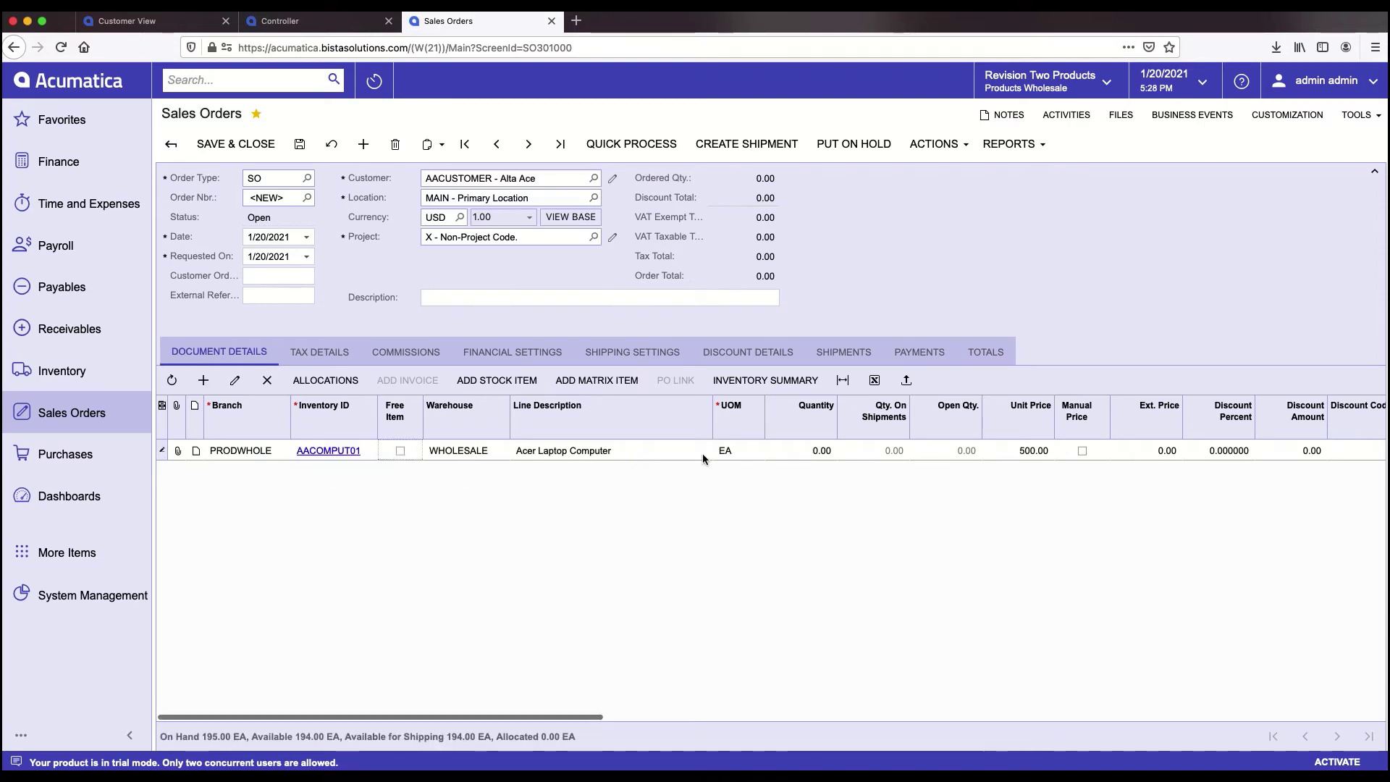
click(798, 450)
text(1)
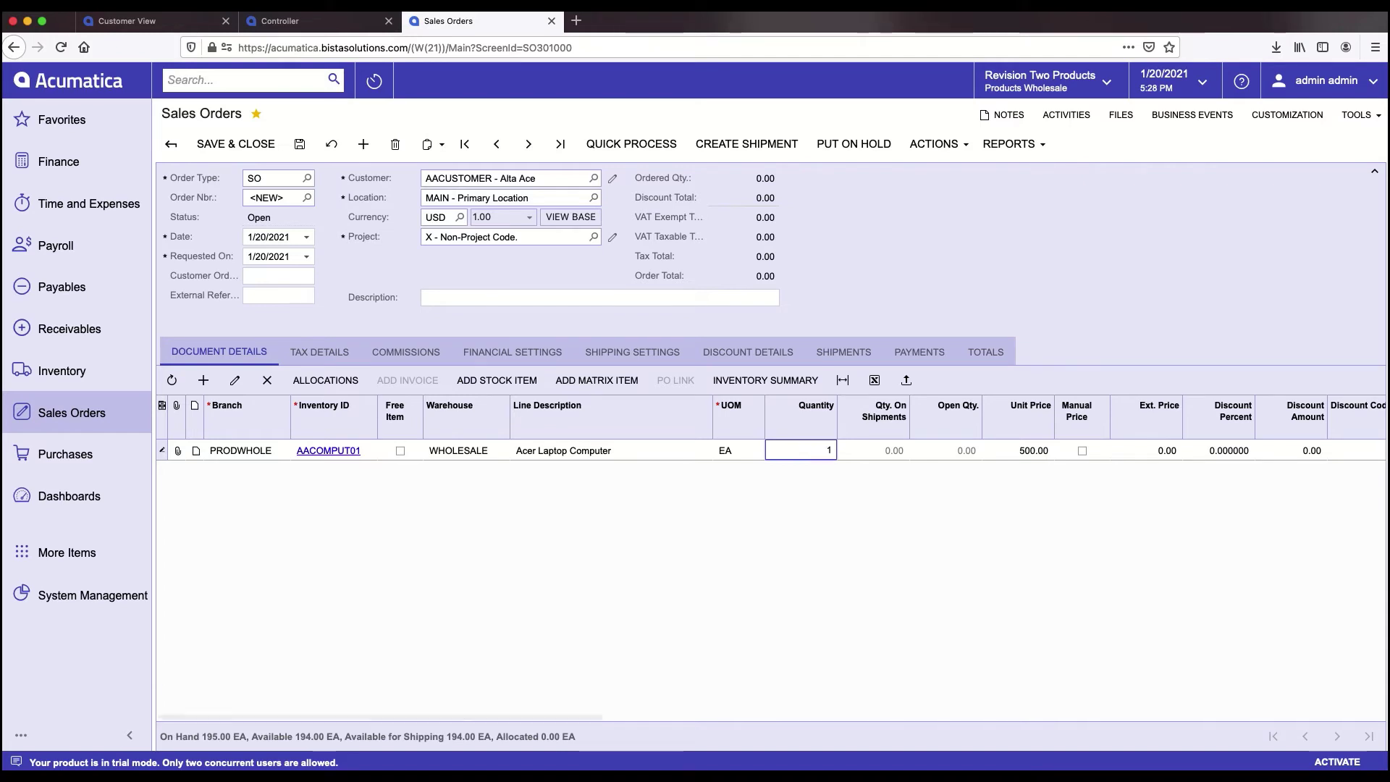
key(Tab)
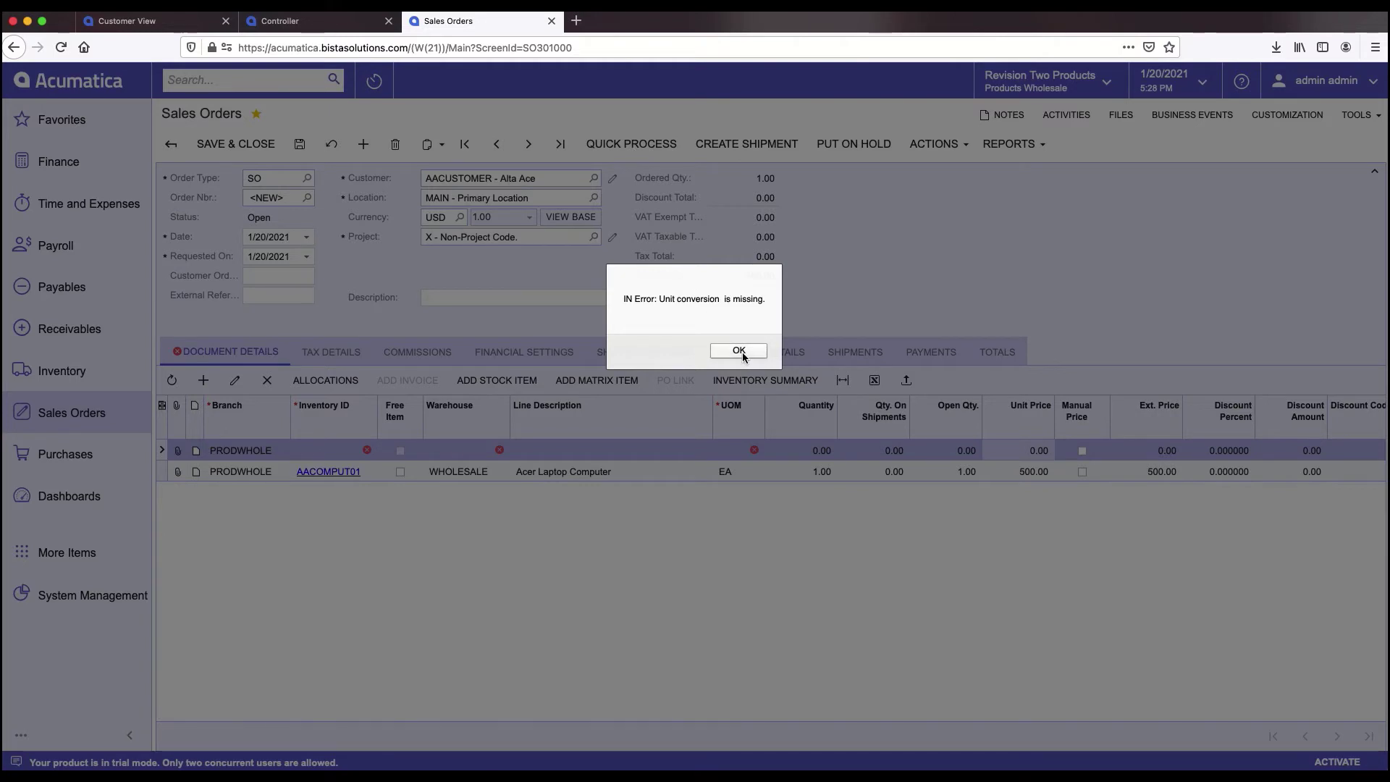
click(741, 351)
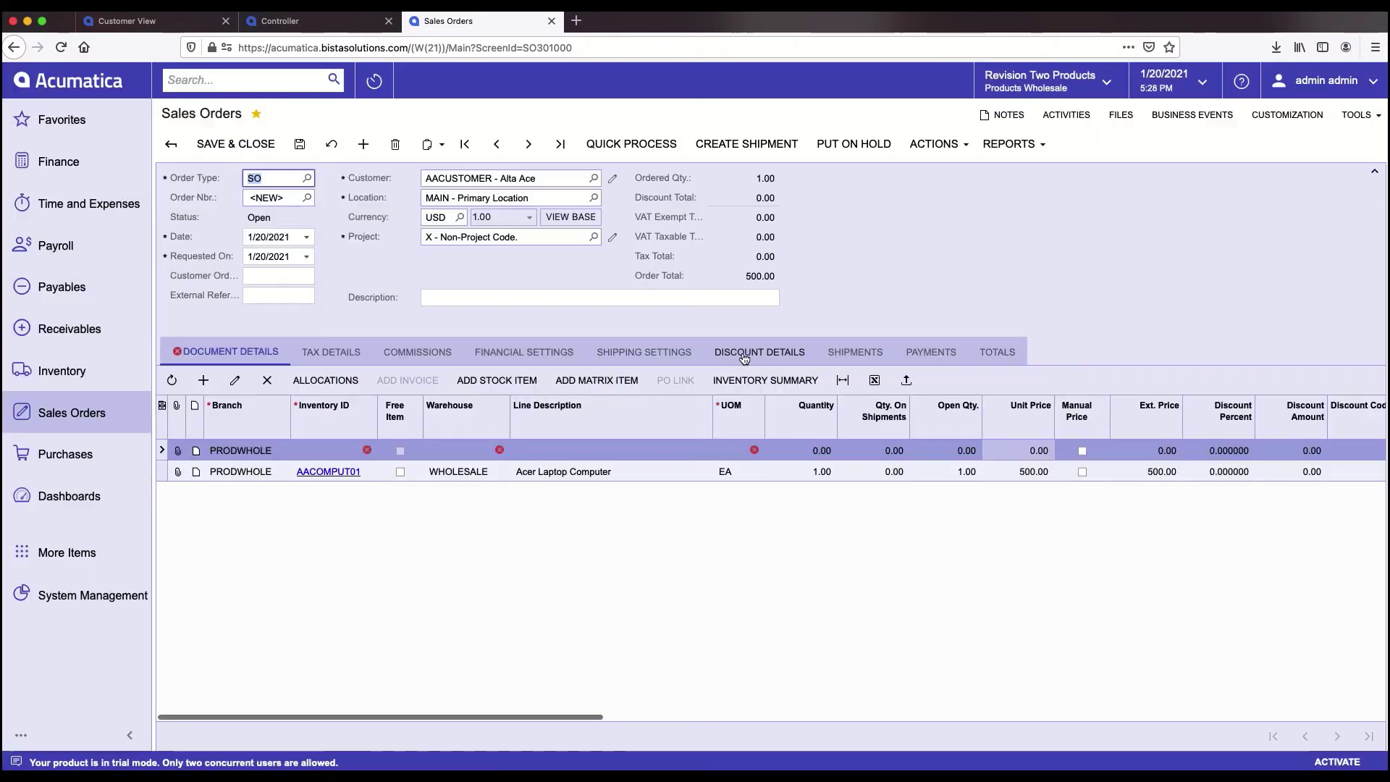
click(235, 447)
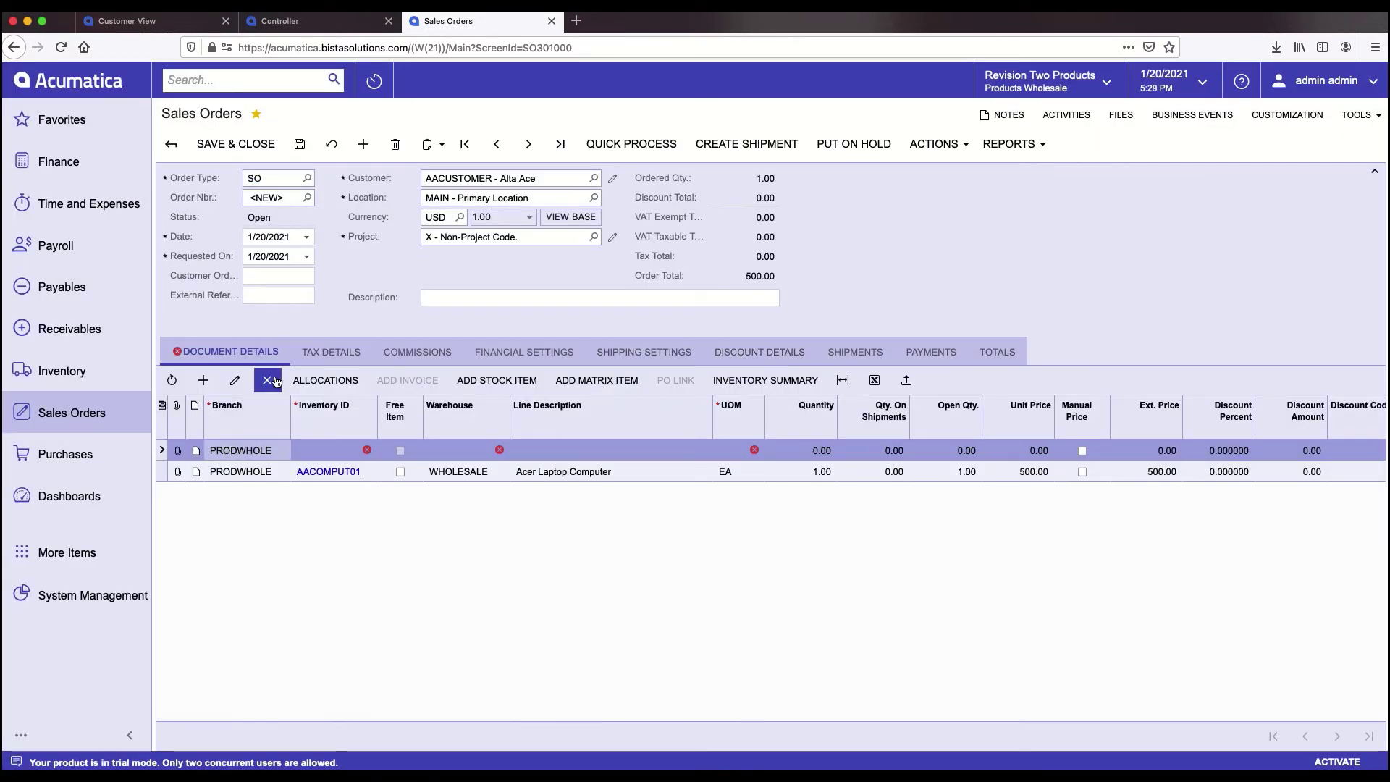
click(299, 143)
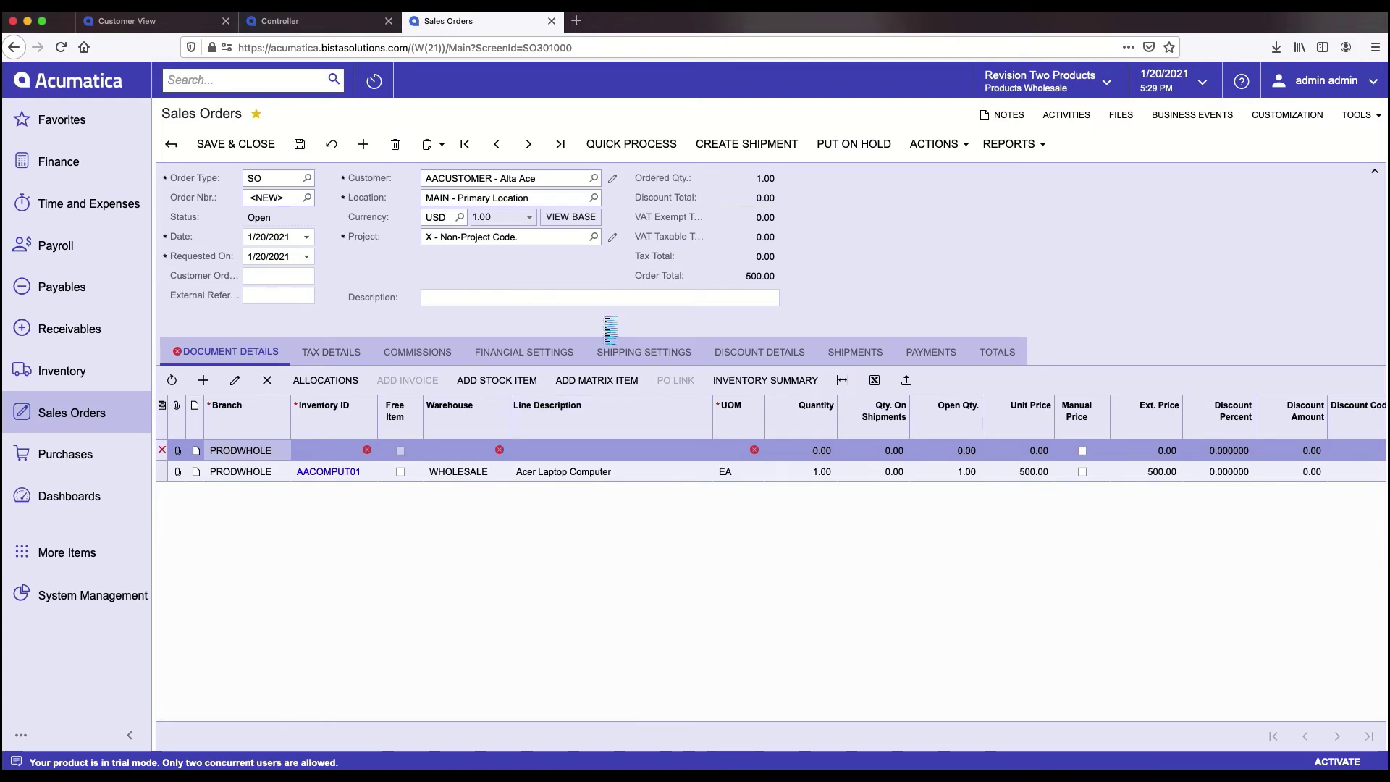
- Quick-process the order with Print Pick List and Release Invoice checked and Email Invoice left off
click(630, 146)
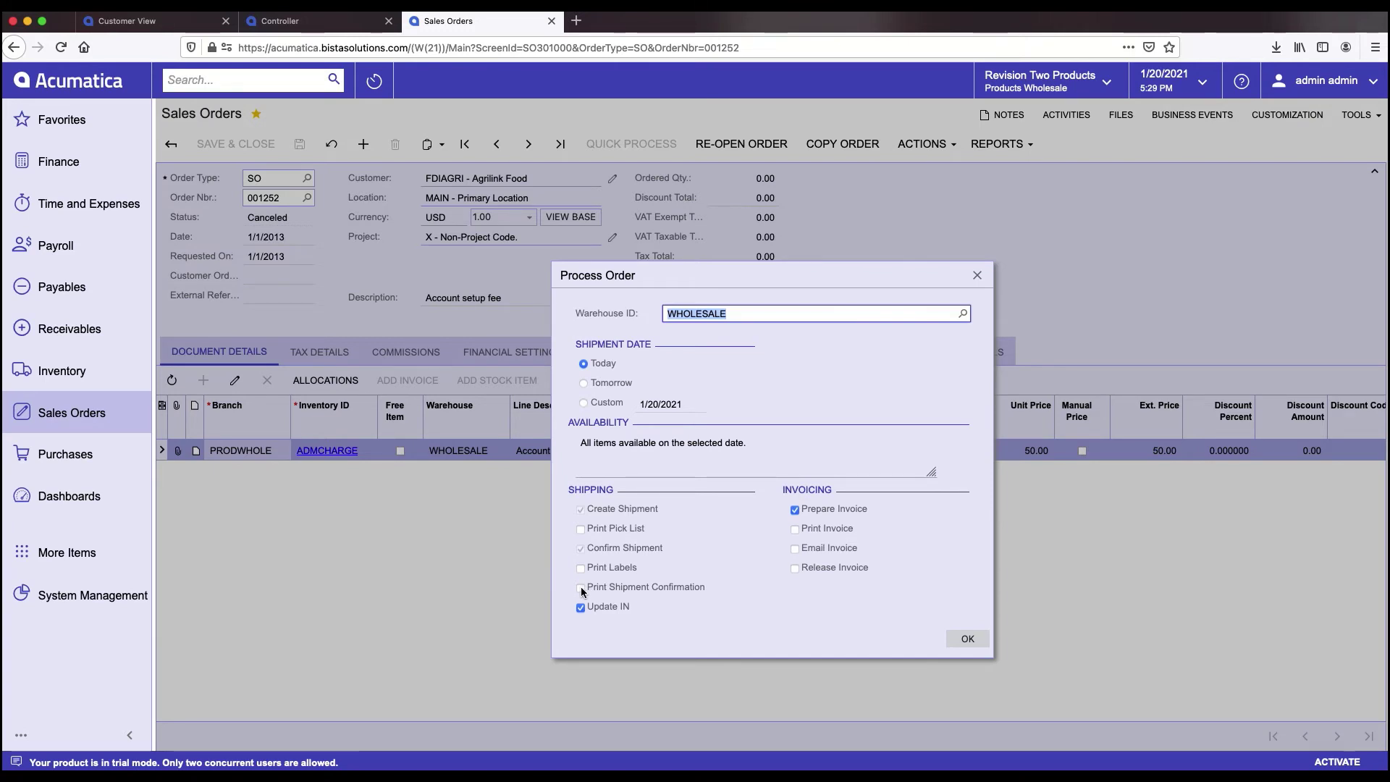
click(581, 529)
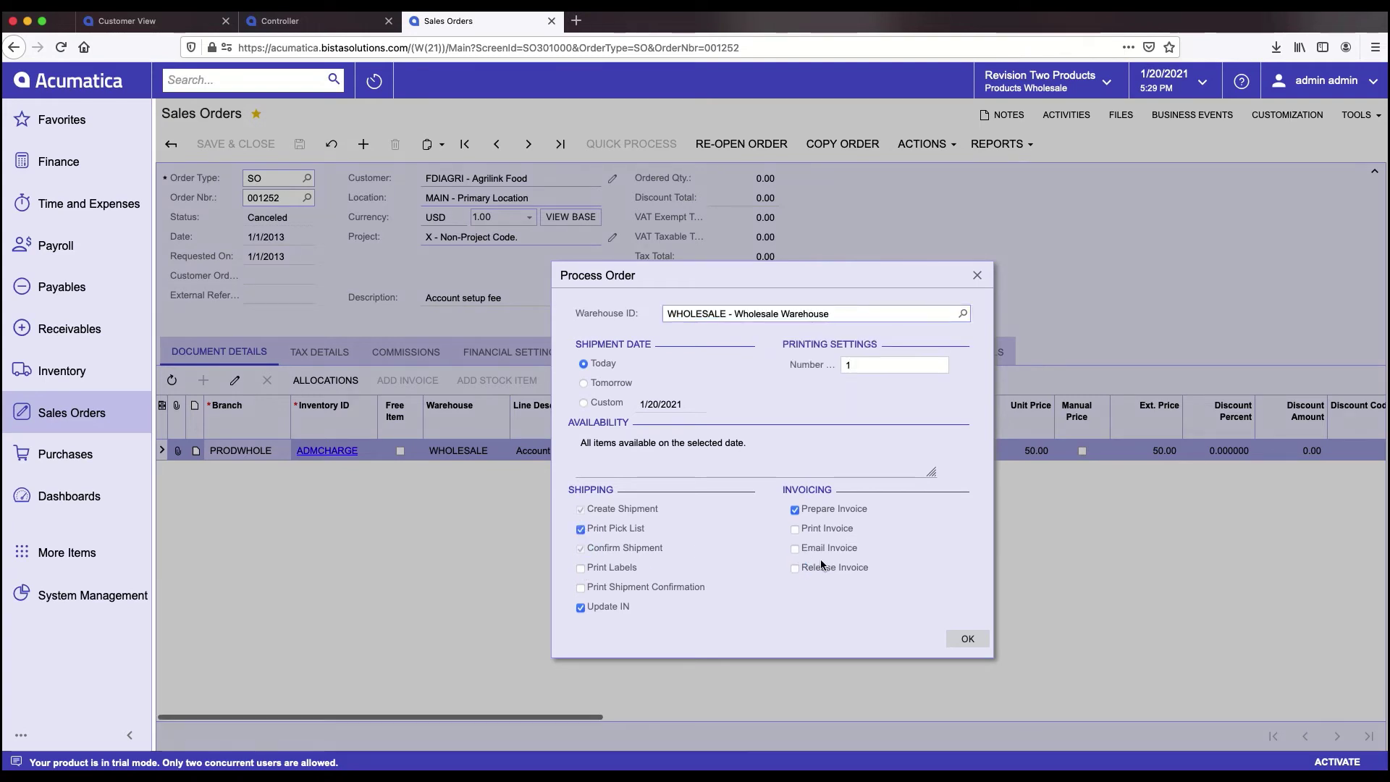
click(796, 550)
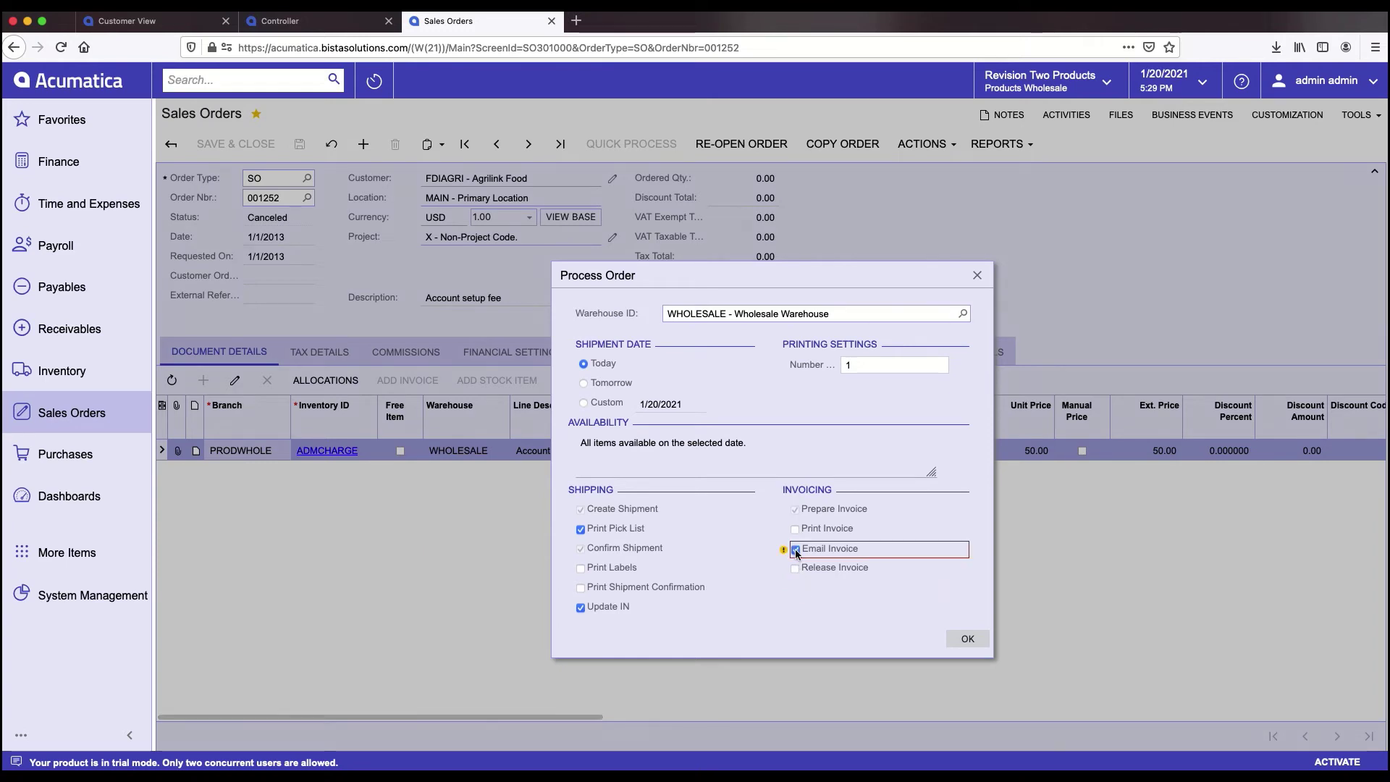
mouse_move(786, 552)
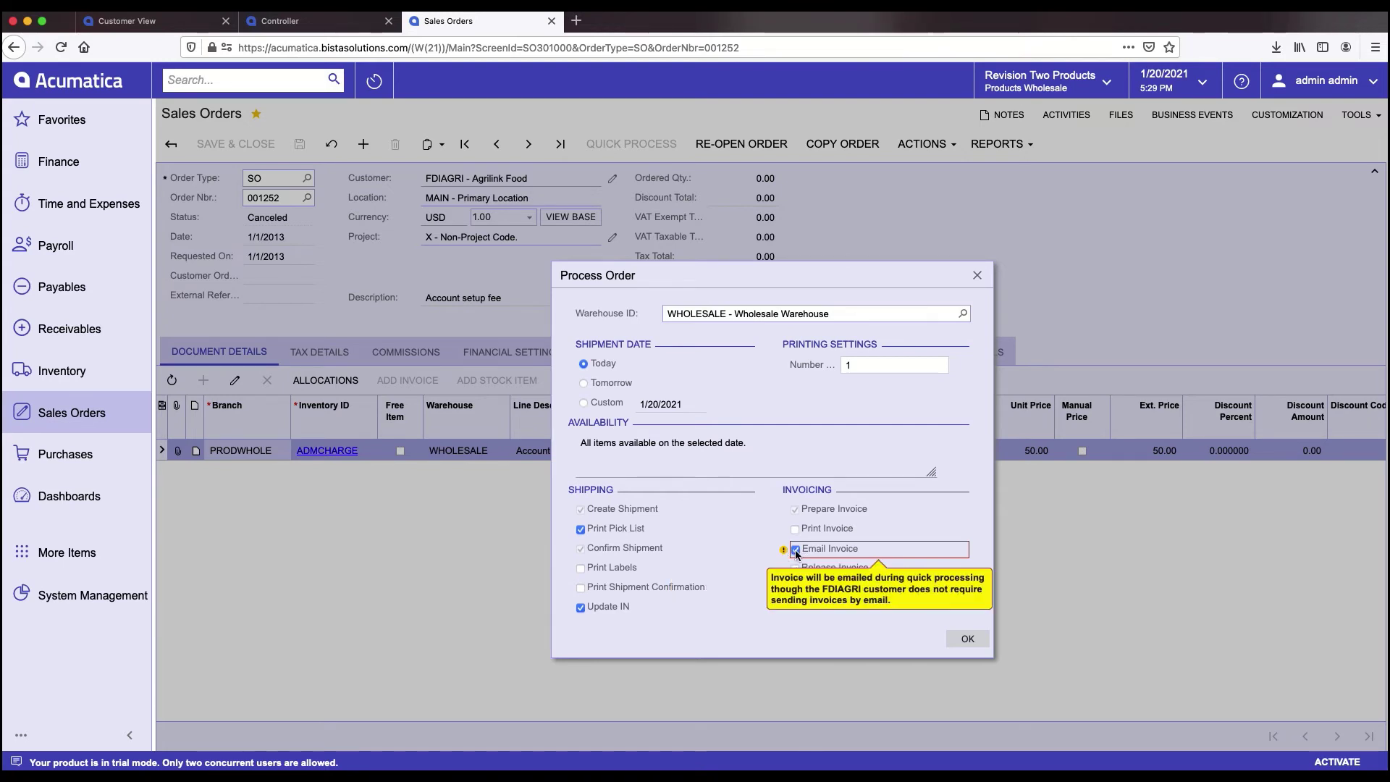
click(796, 551)
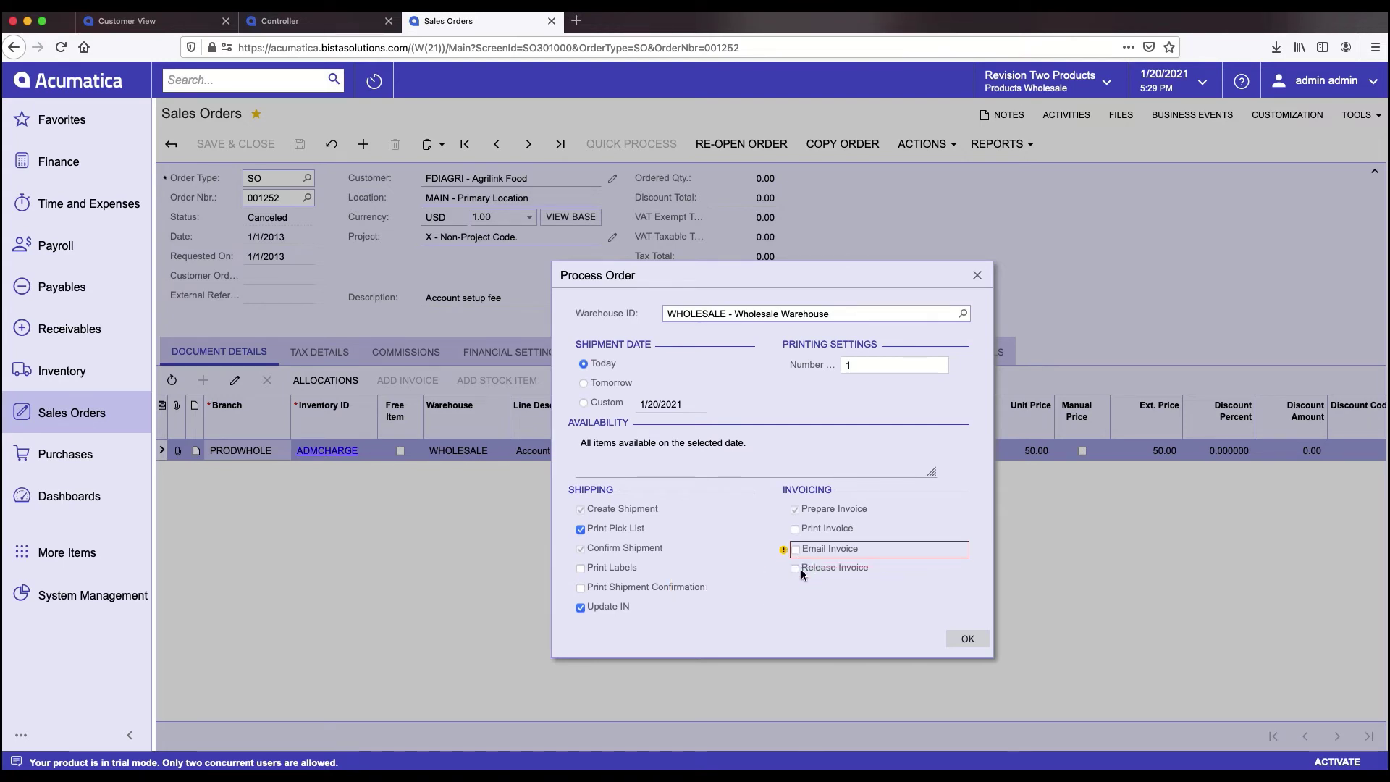
click(799, 567)
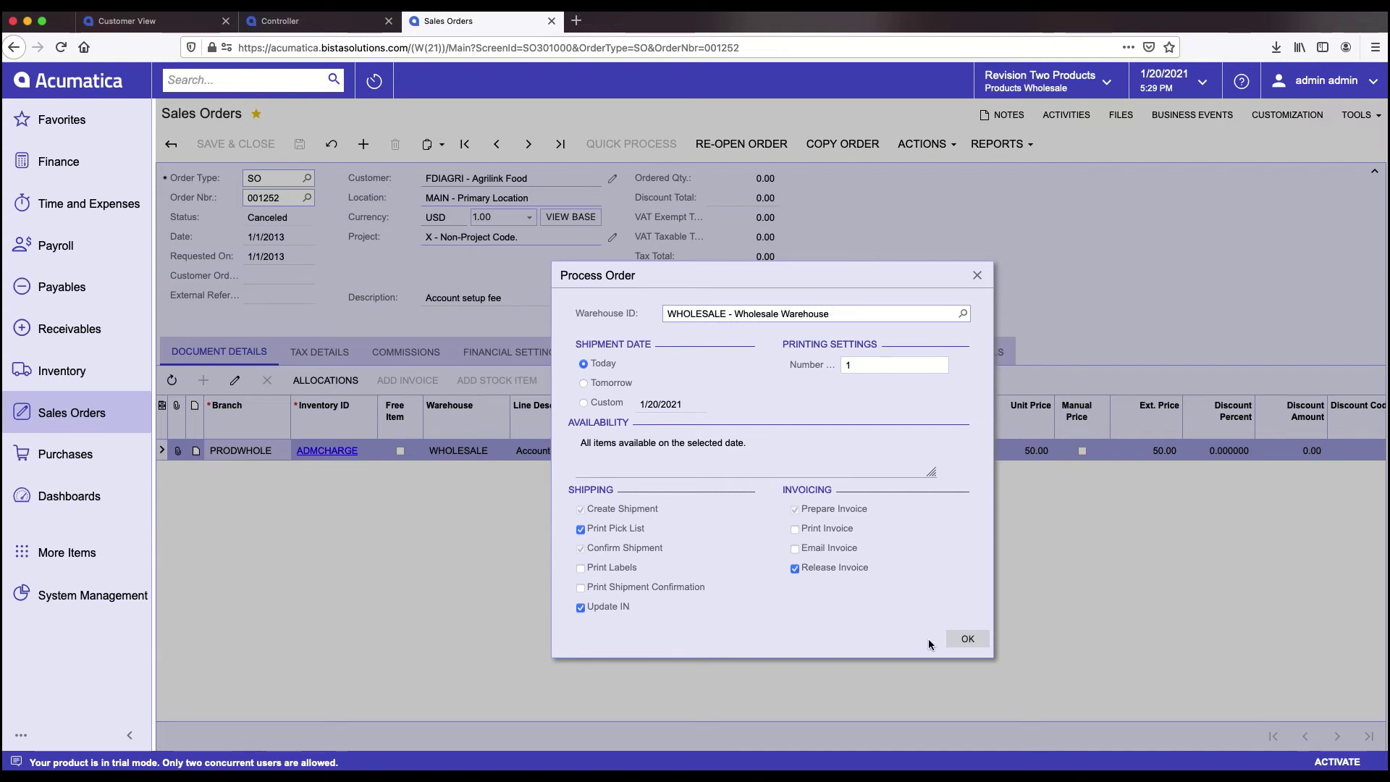
click(975, 640)
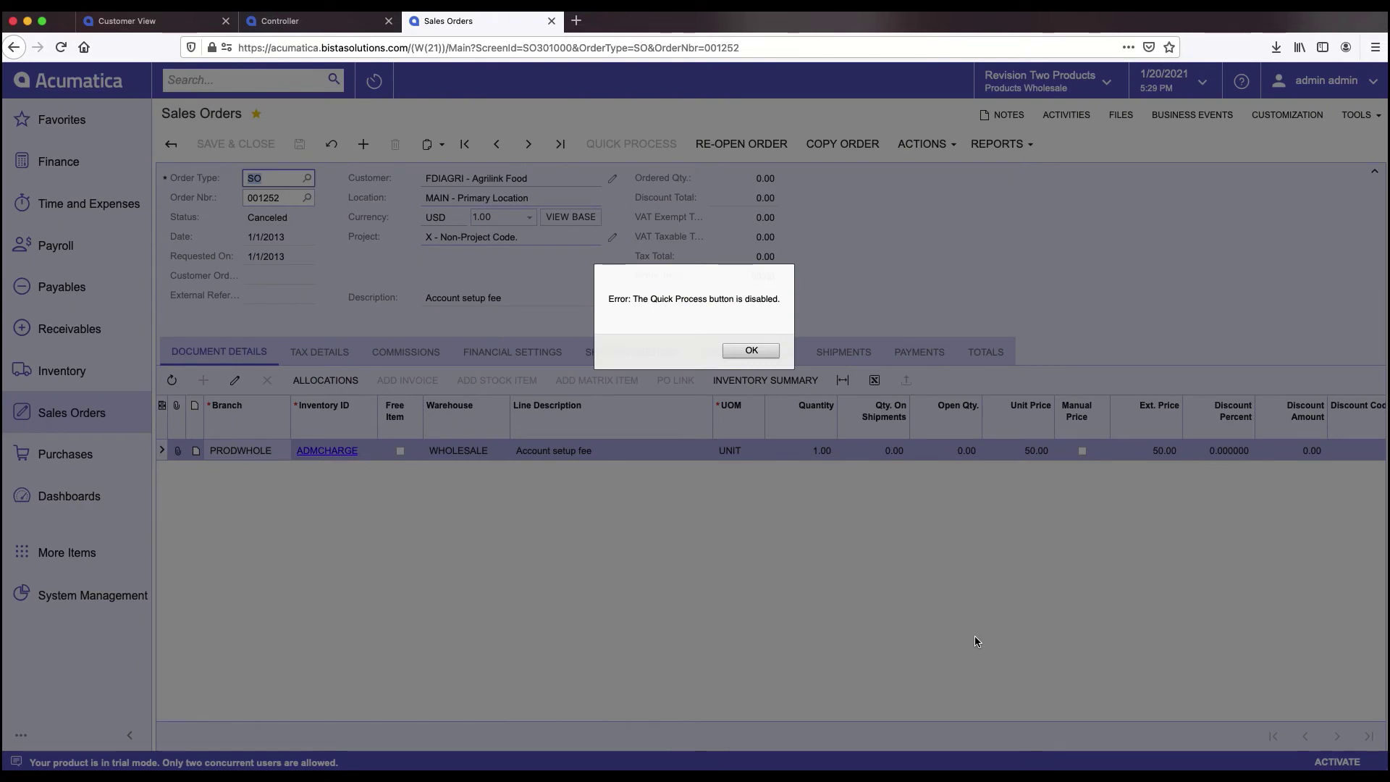
- Dismiss the 'Quick Process button is disabled' error and switch to Microsoft Outlook
click(753, 350)
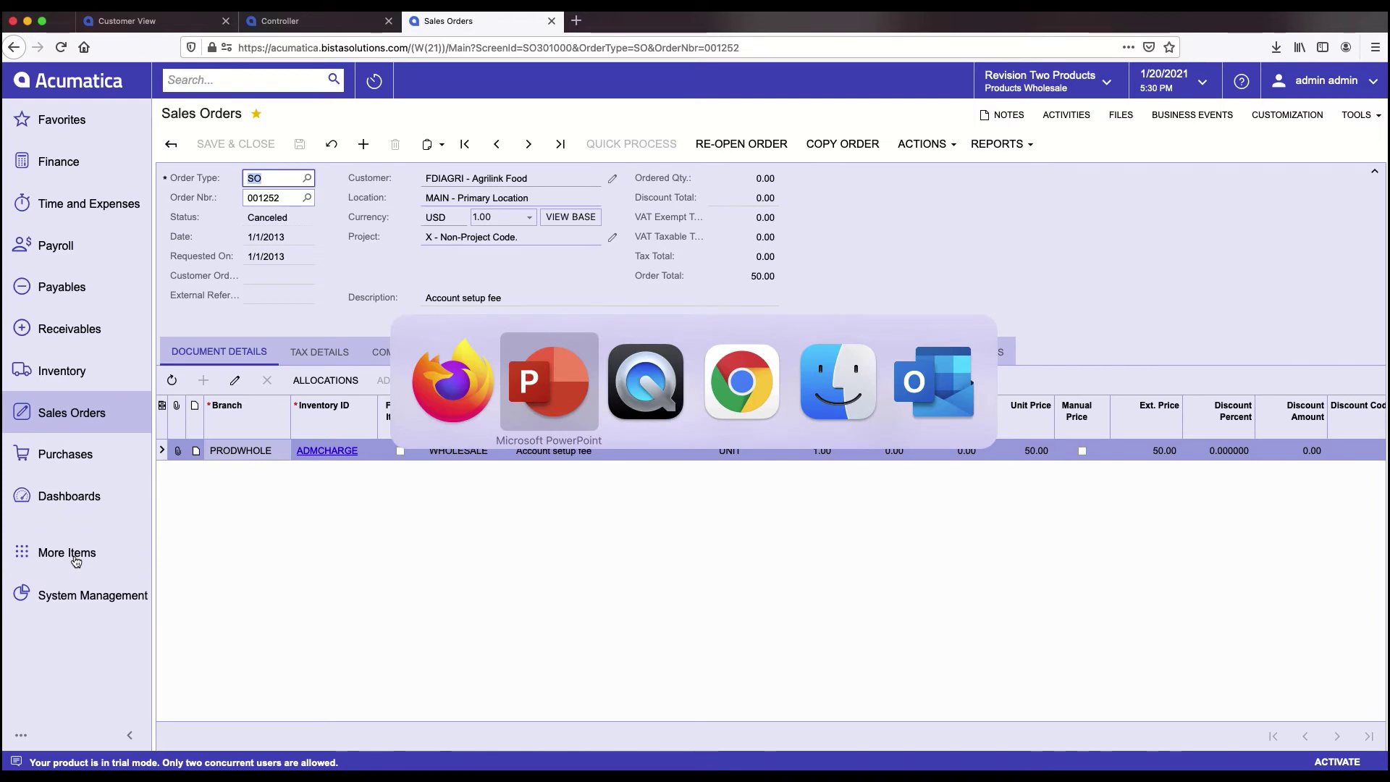
key(super+Tab)
key(super+Tab)
key(super+Tab)
key(super+Tab)
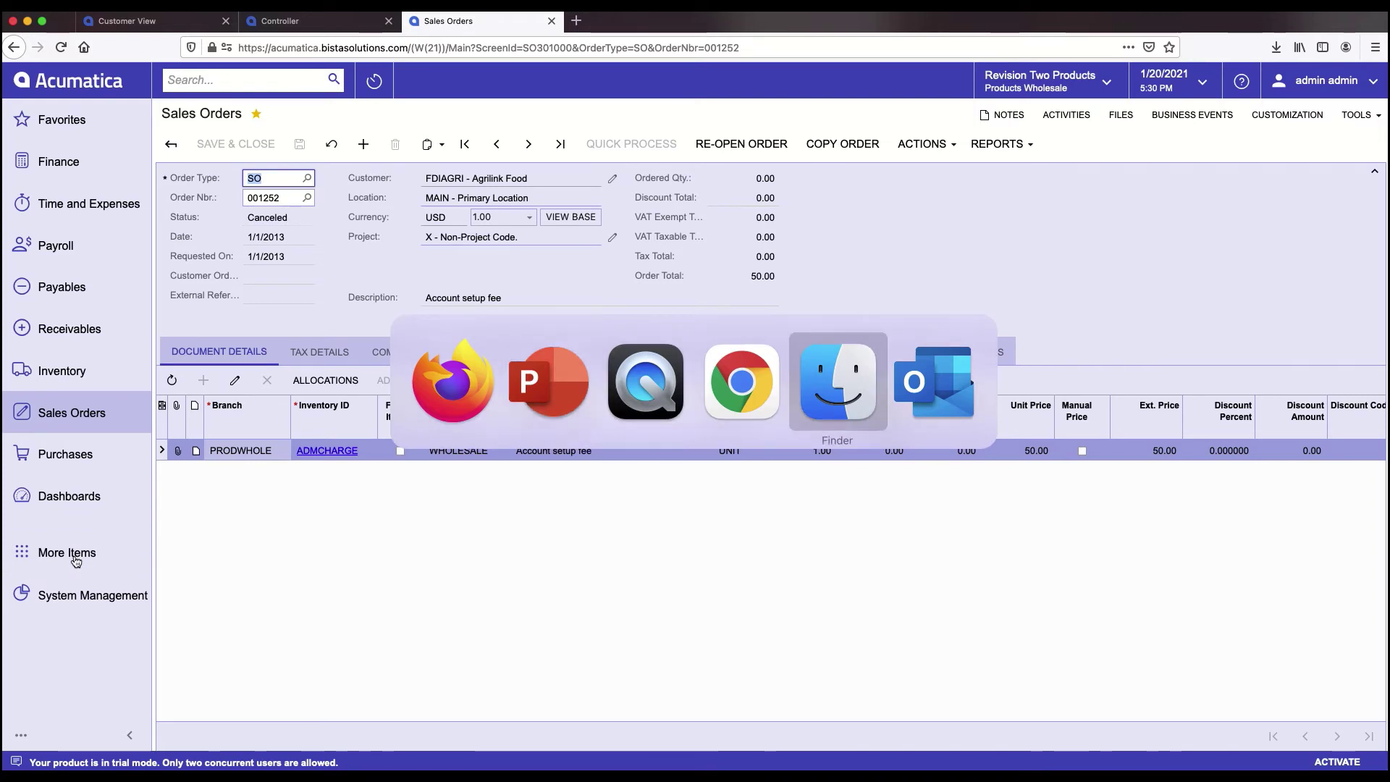
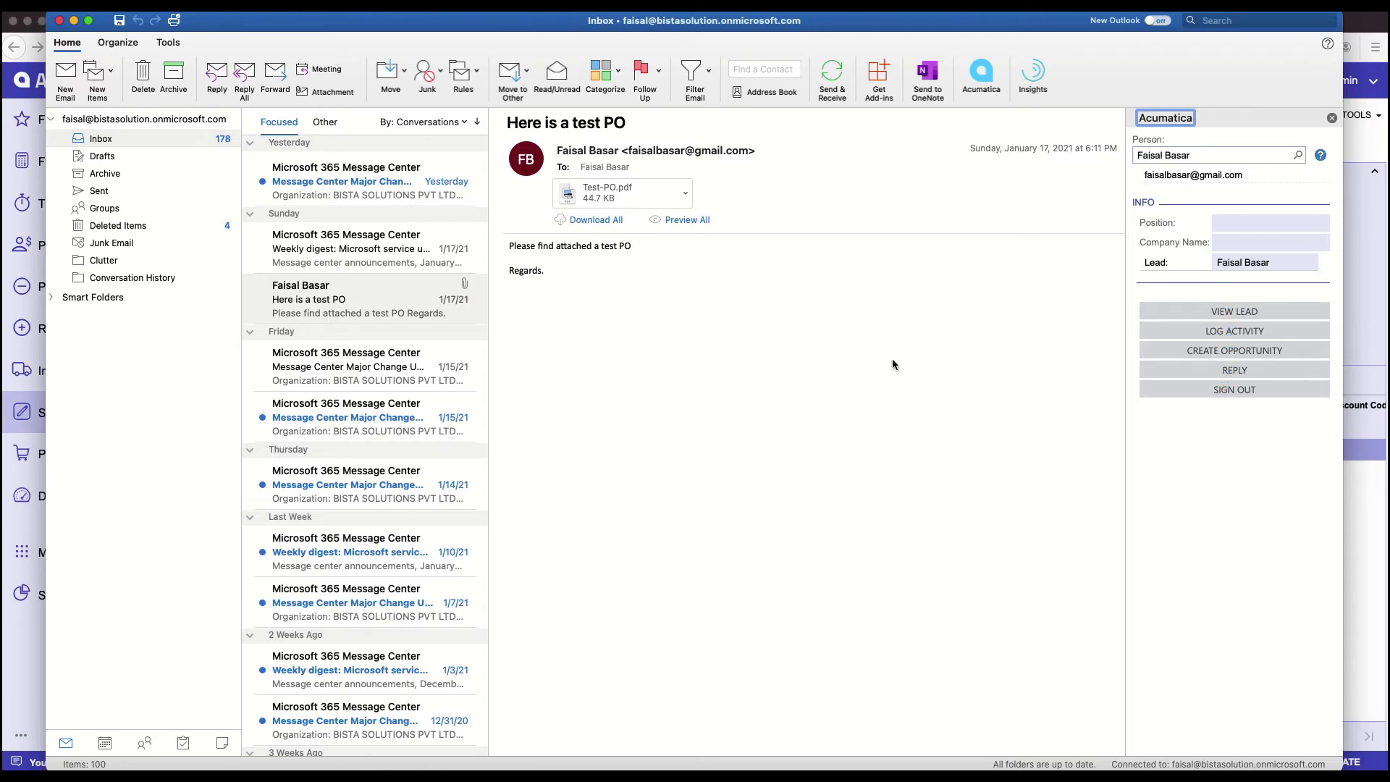
- Open the Microsoft 365 weekly digest email in Outlook and show its Acumatica add-in pane
click(1226, 341)
click(305, 236)
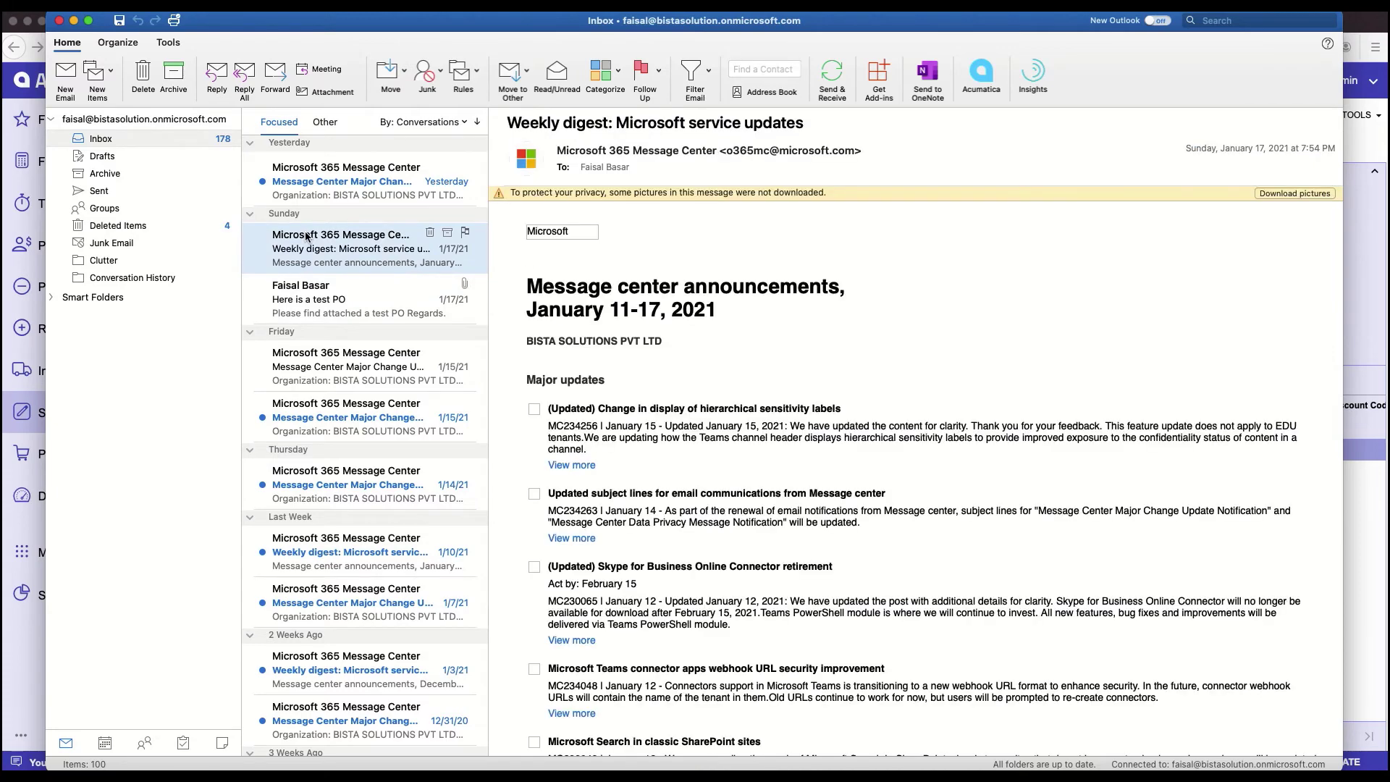
click(981, 73)
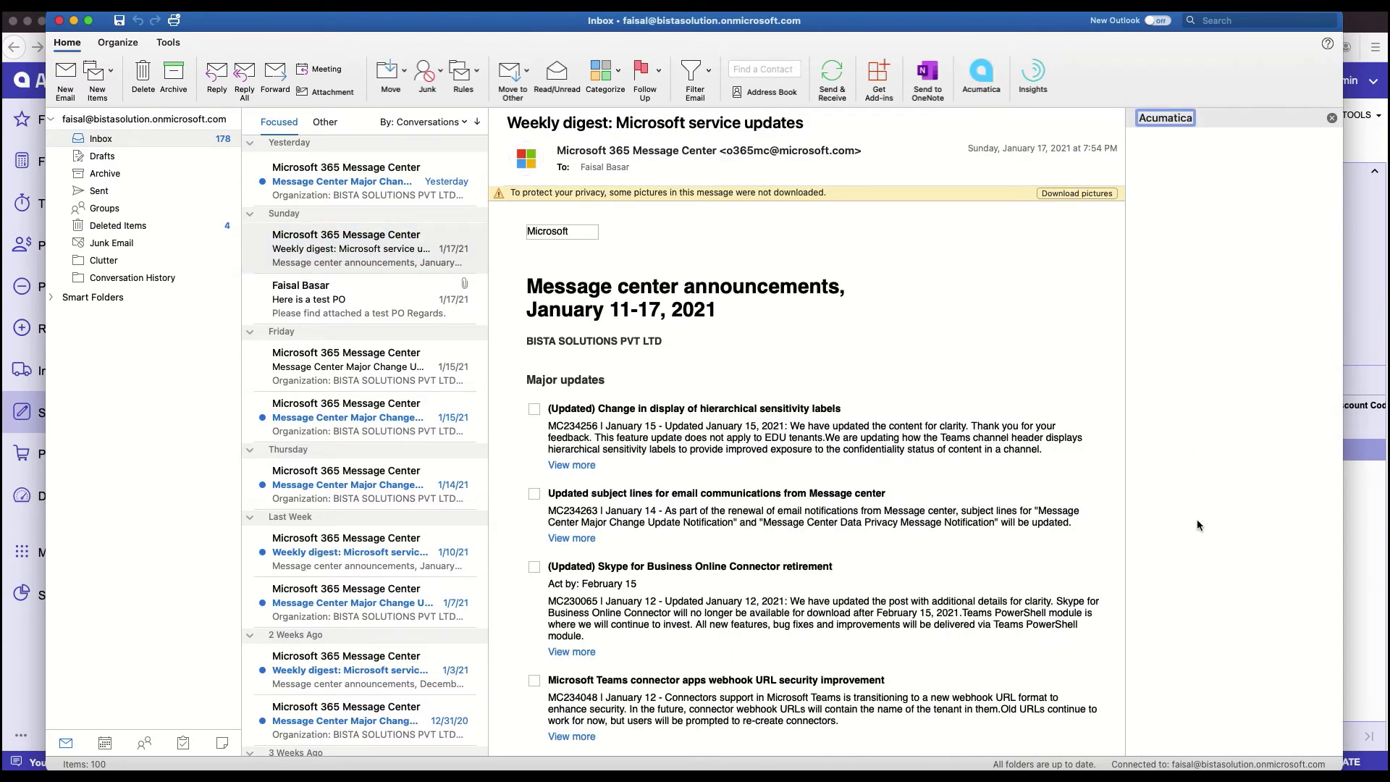
key(Escape)
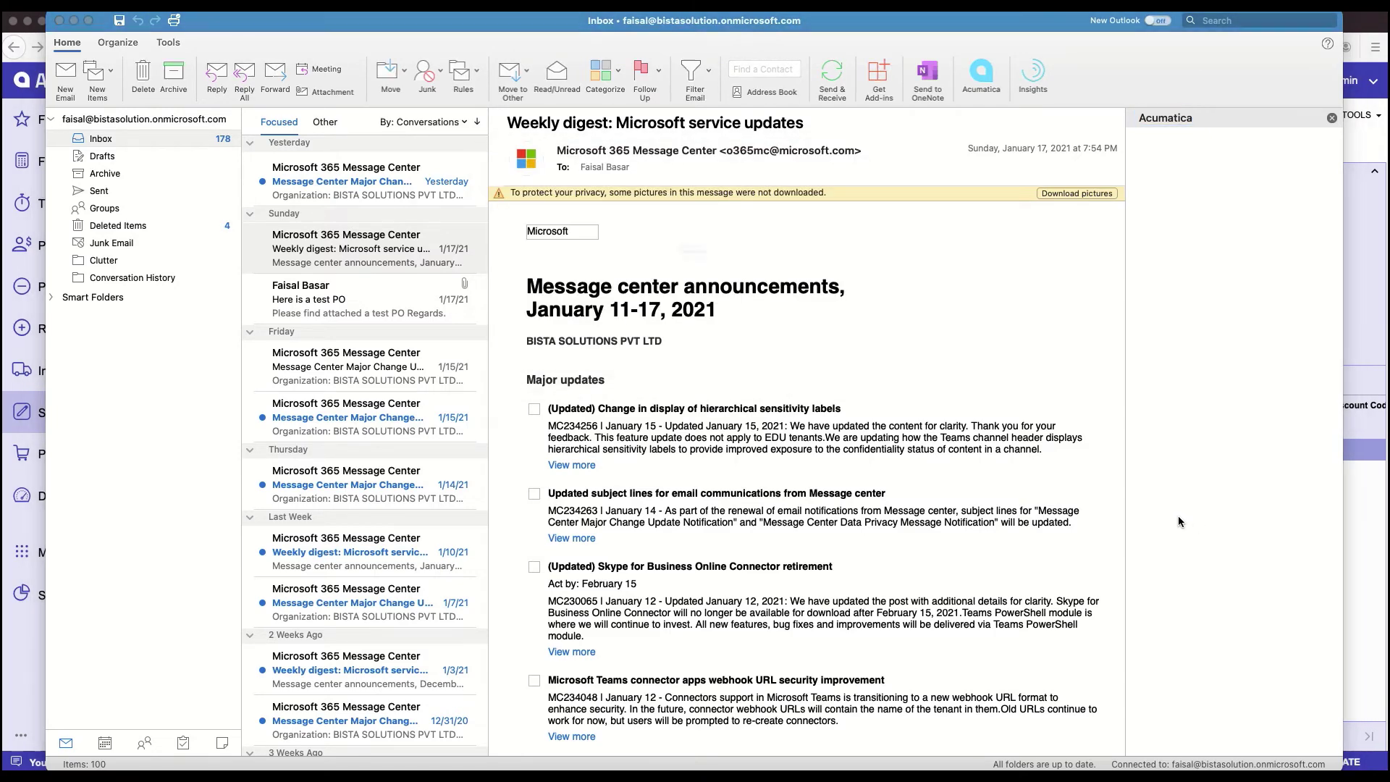
key(Escape)
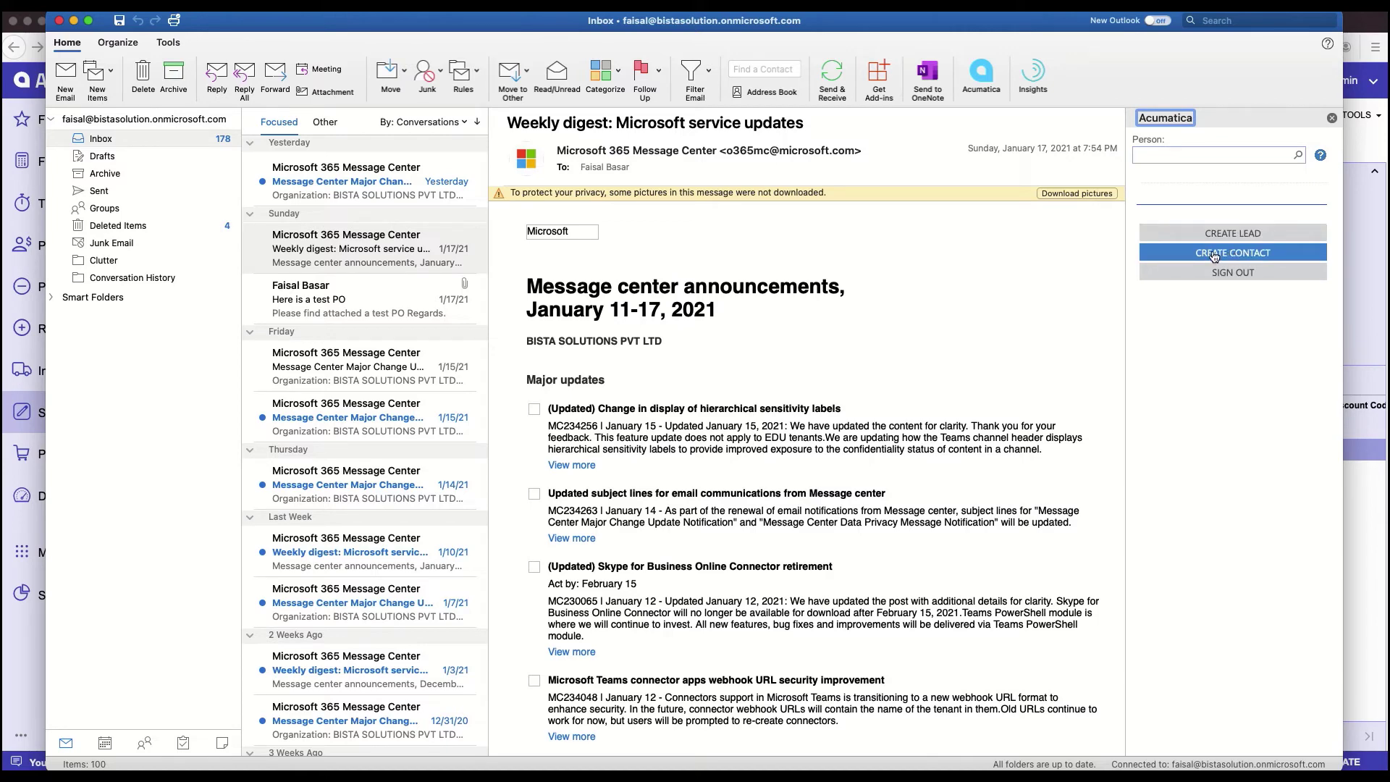
- Try creating an Acumatica opportunity from the test PO email, which fails with a business-account error
click(336, 301)
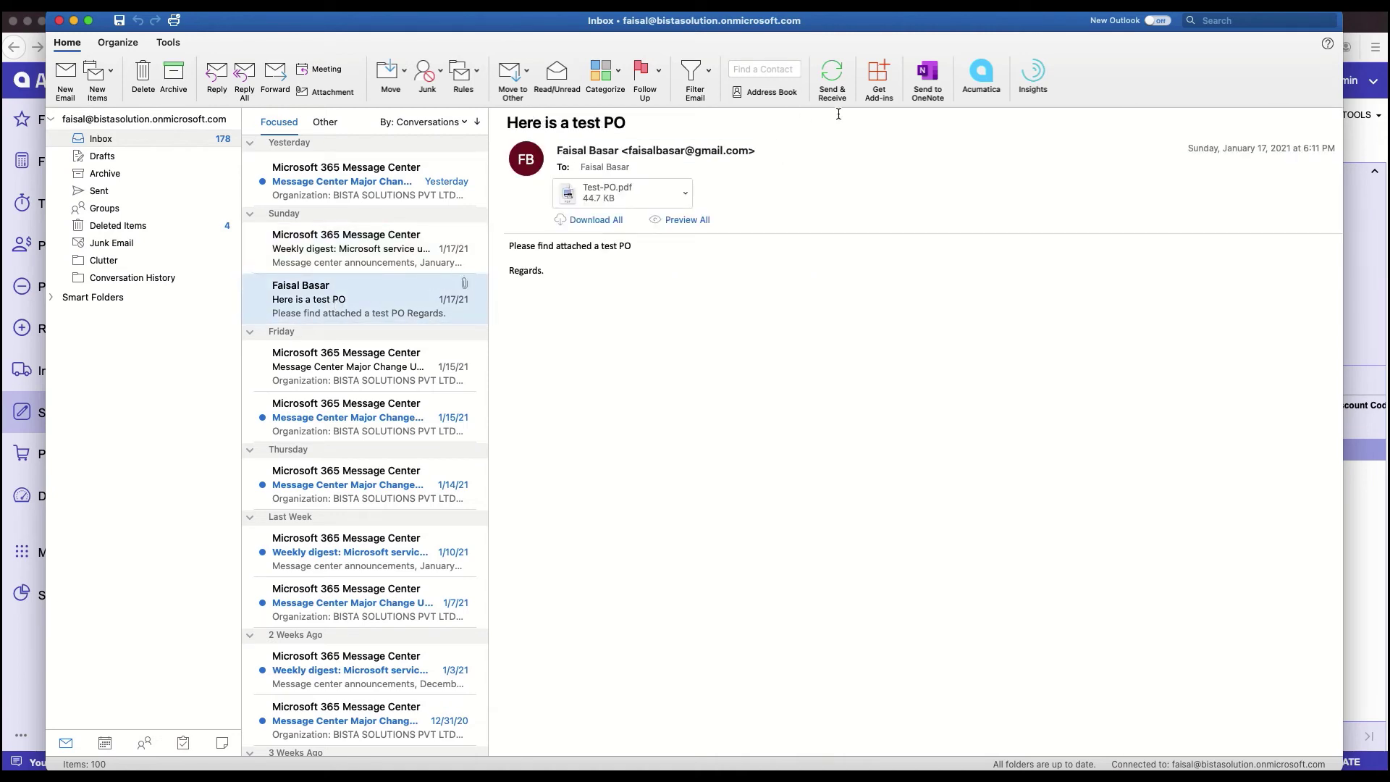
click(981, 72)
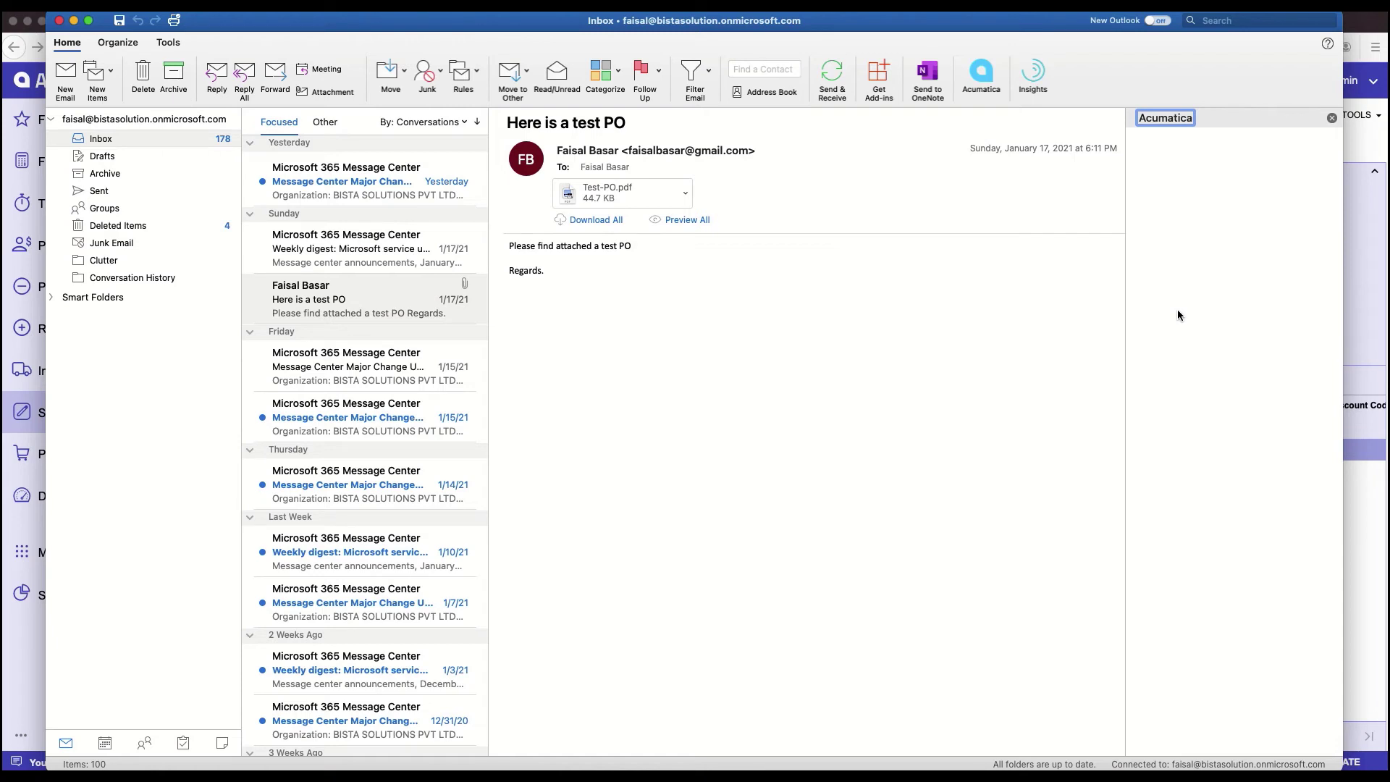
key(Escape)
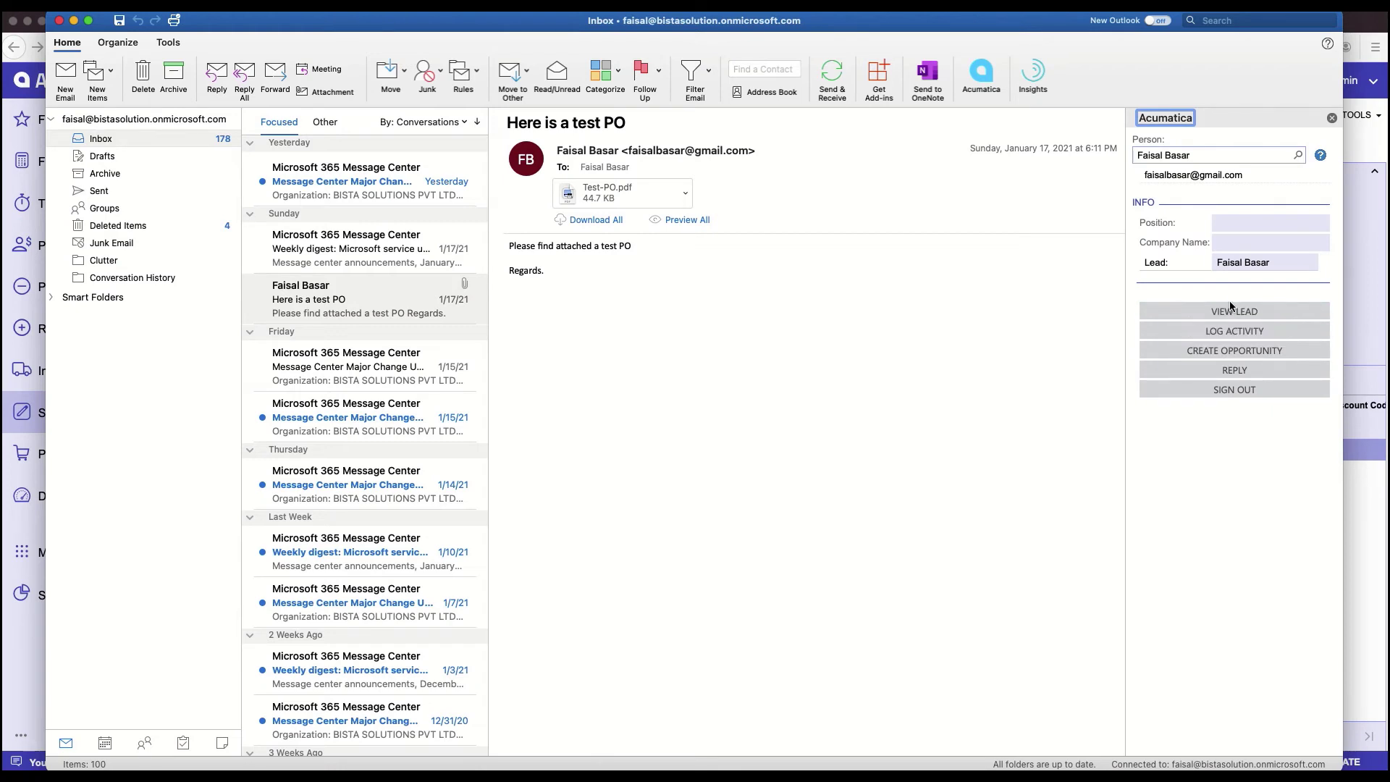
click(1229, 352)
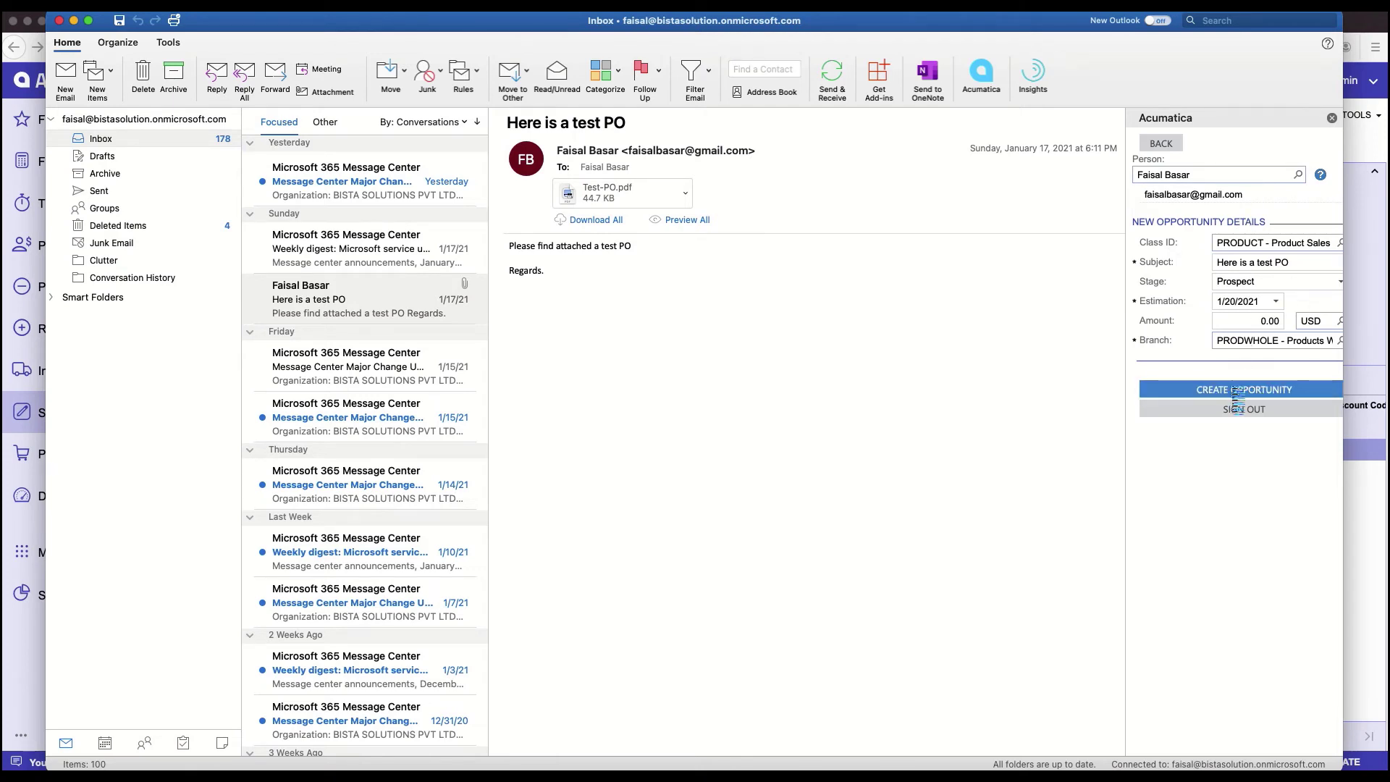
click(1234, 392)
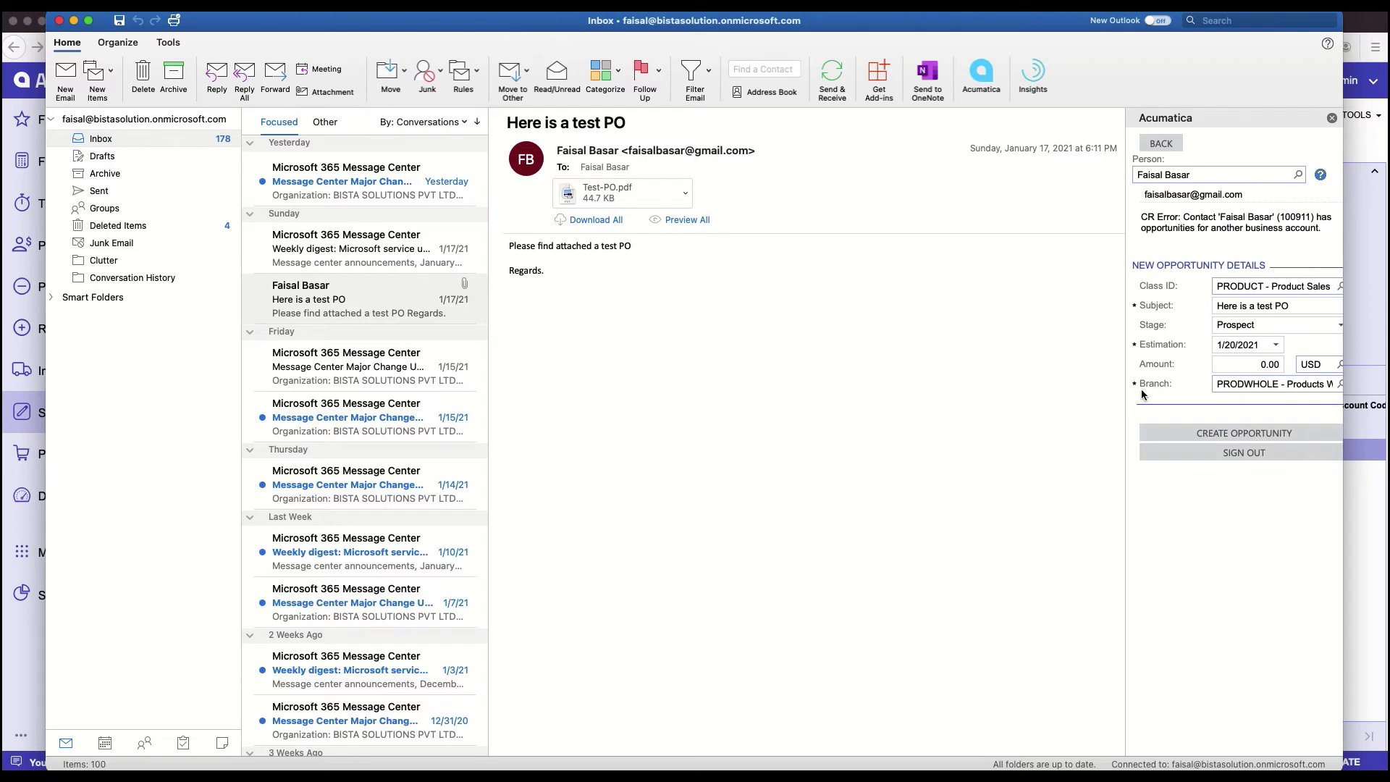
key(super+Tab)
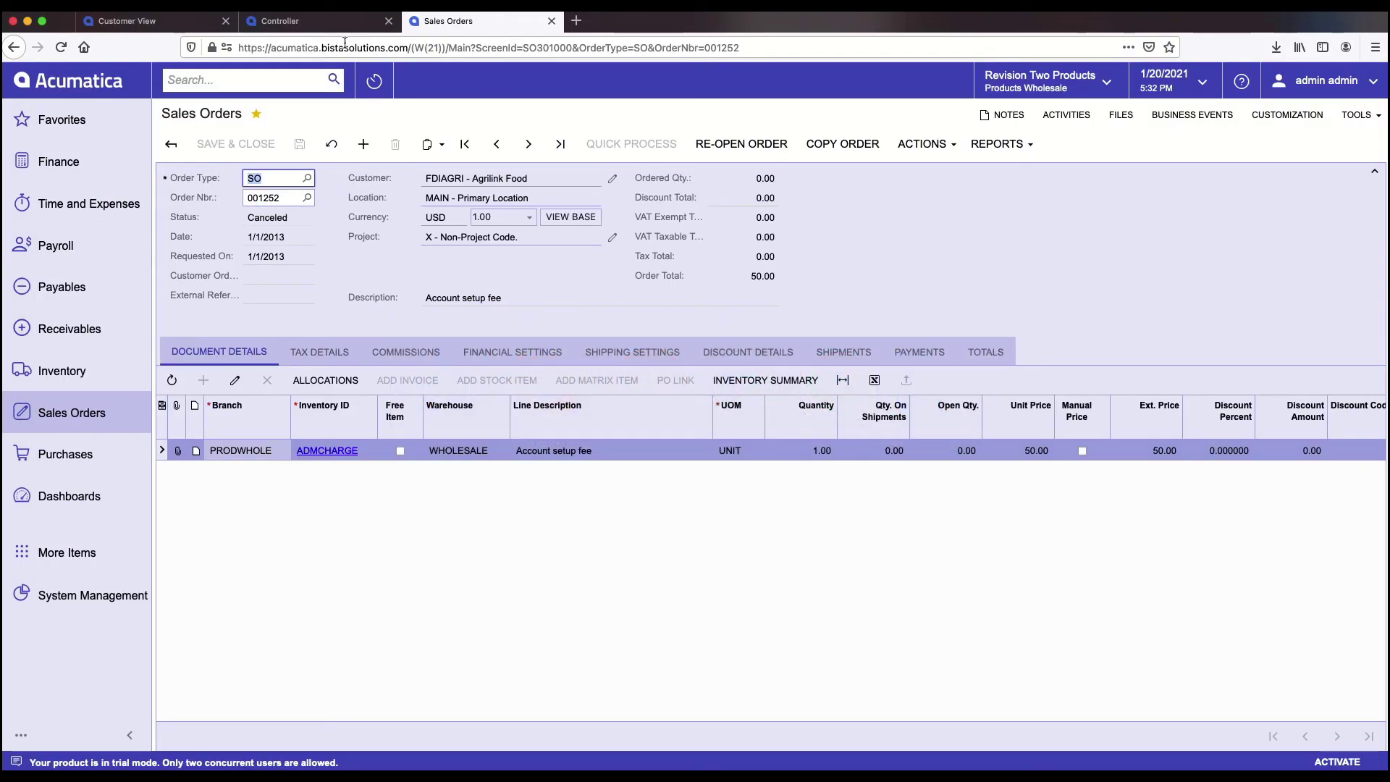
- Search 'opp' and open the Opportunities list, leaving the sales order page
click(215, 87)
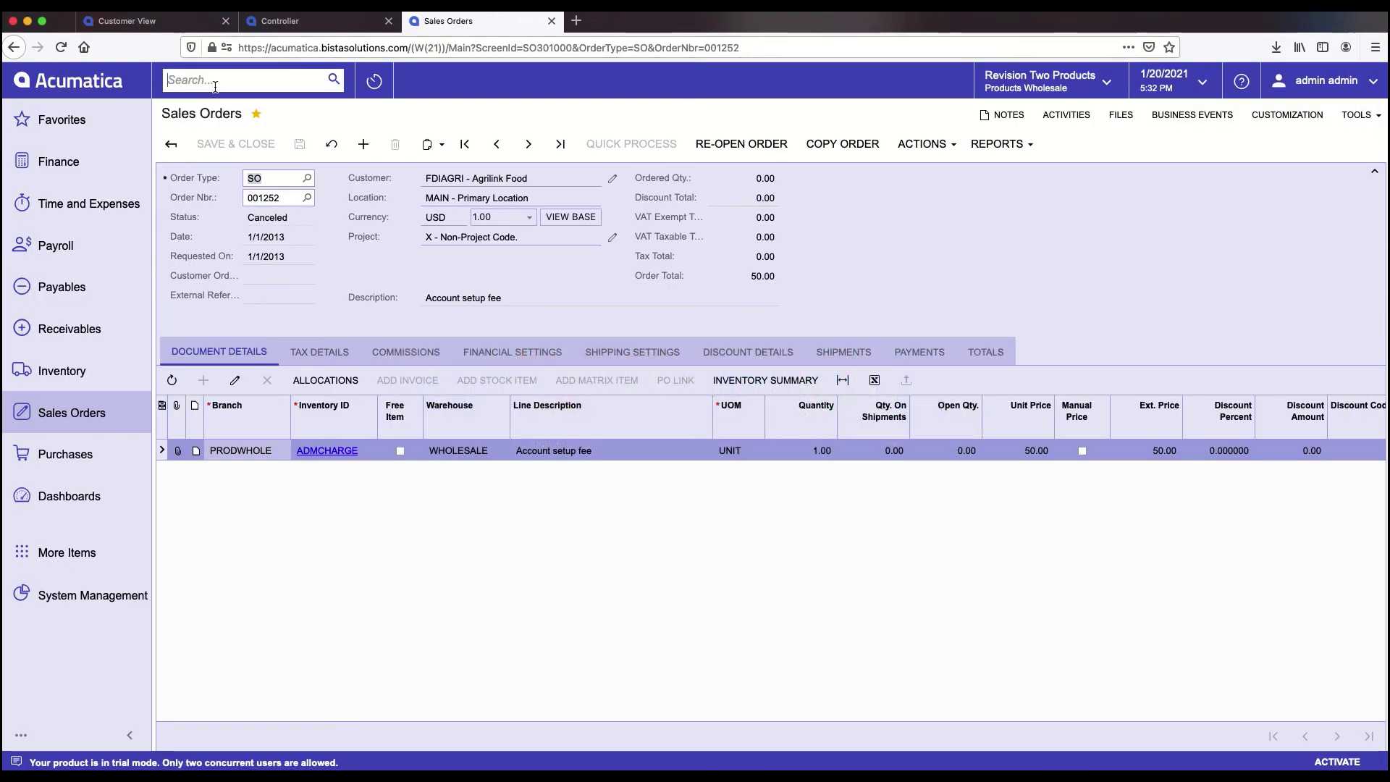
text(oppo)
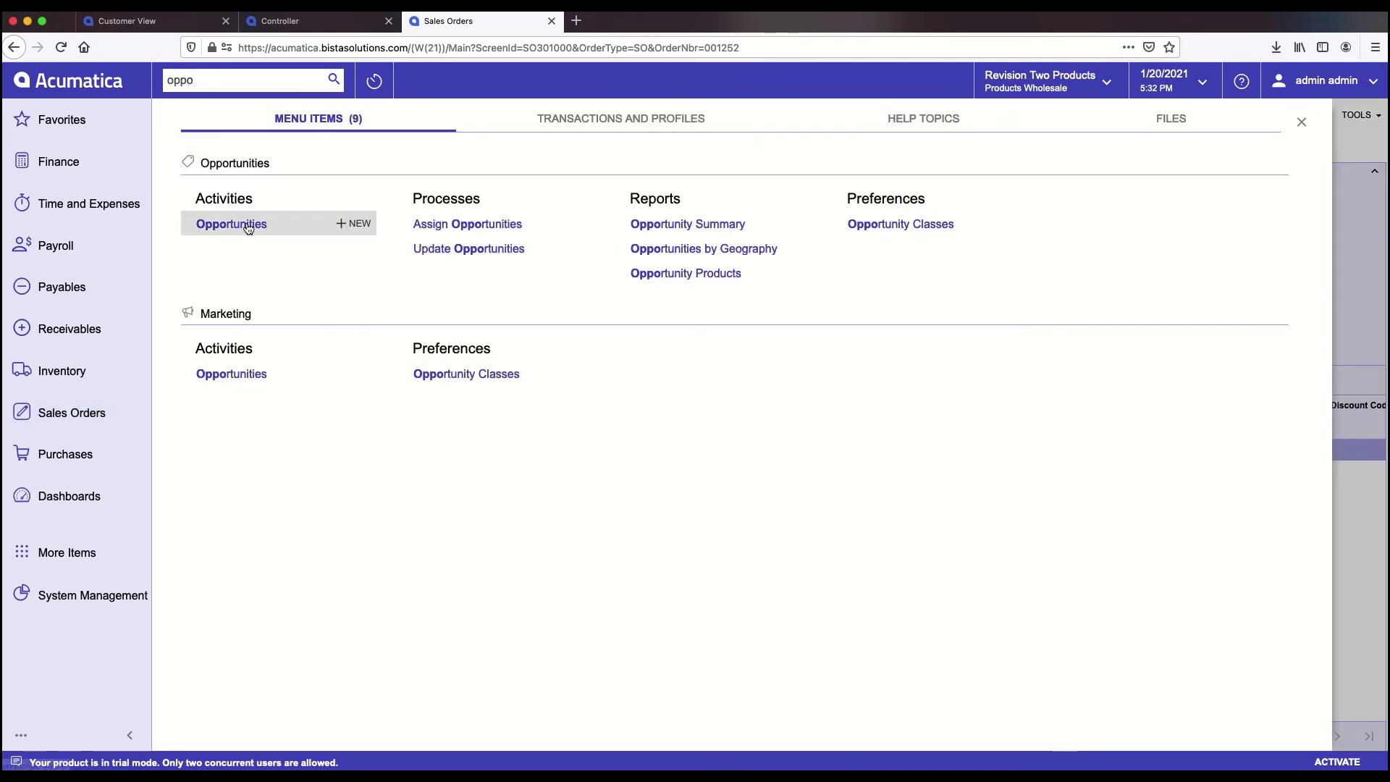
click(232, 225)
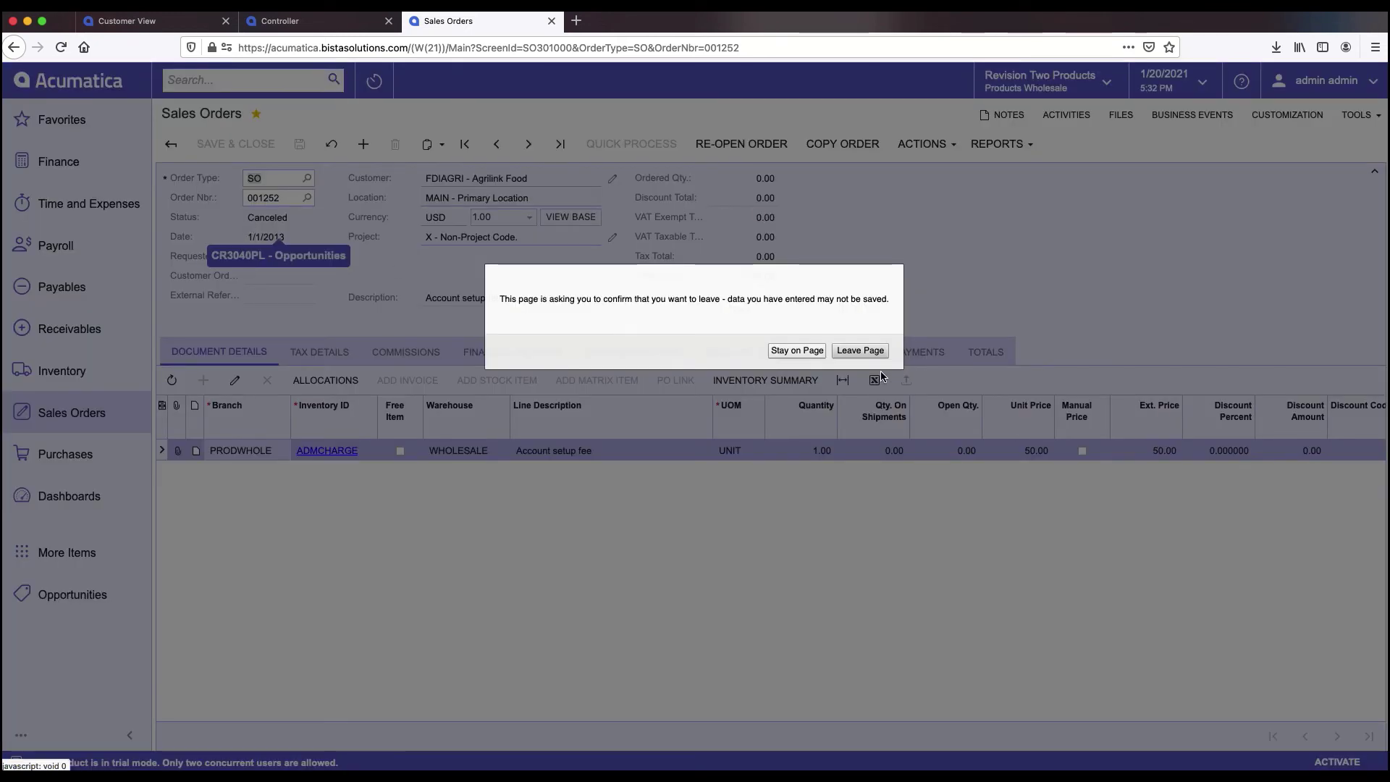
click(860, 350)
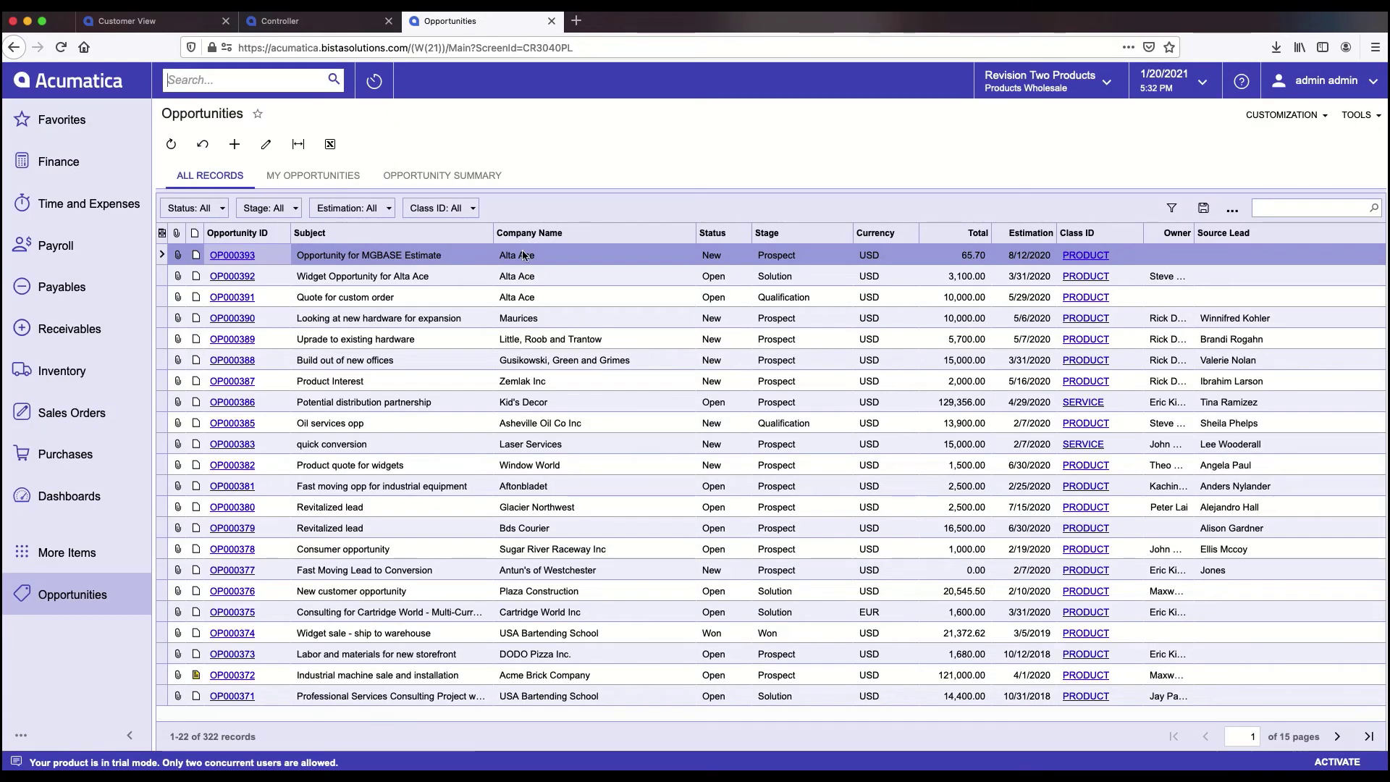
- Search 'lead' and open the Leads list under Marketing
click(243, 78)
text(lead)
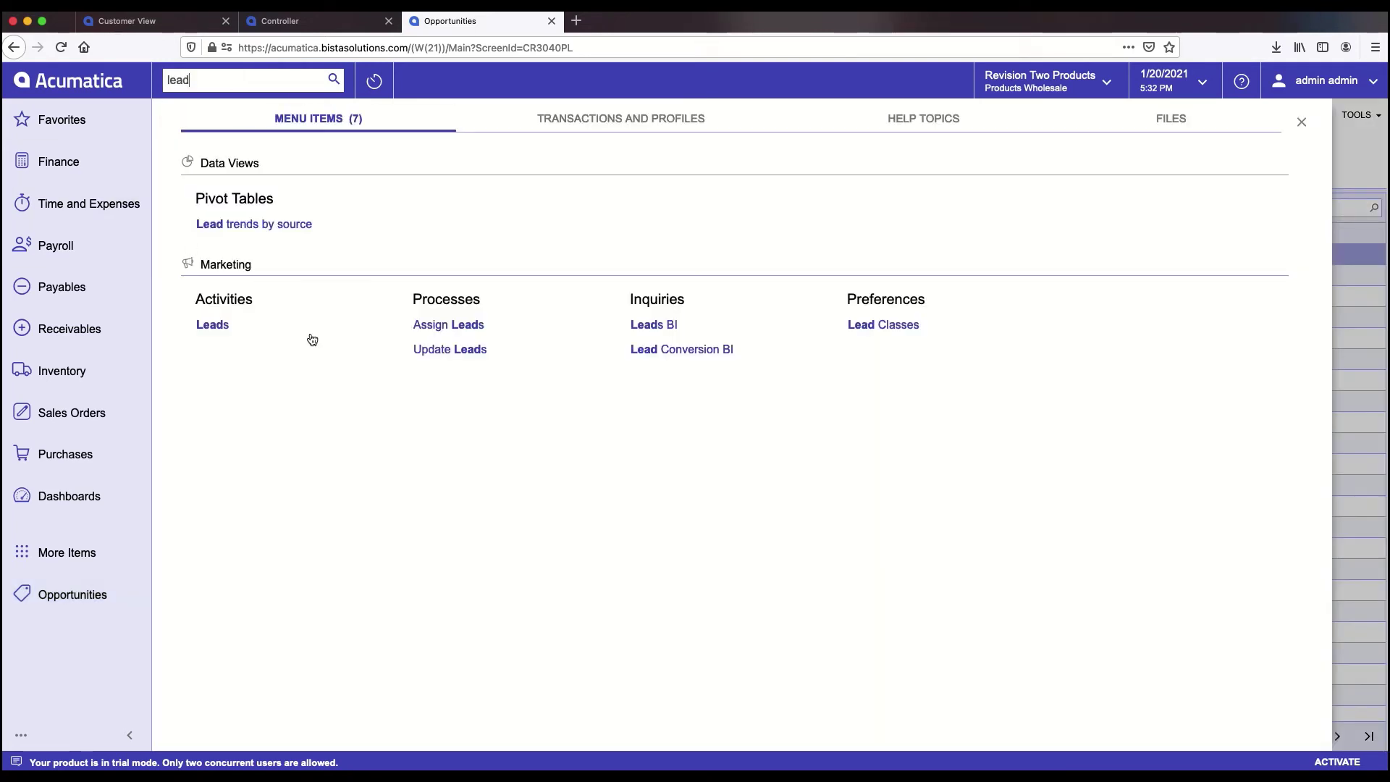
click(213, 325)
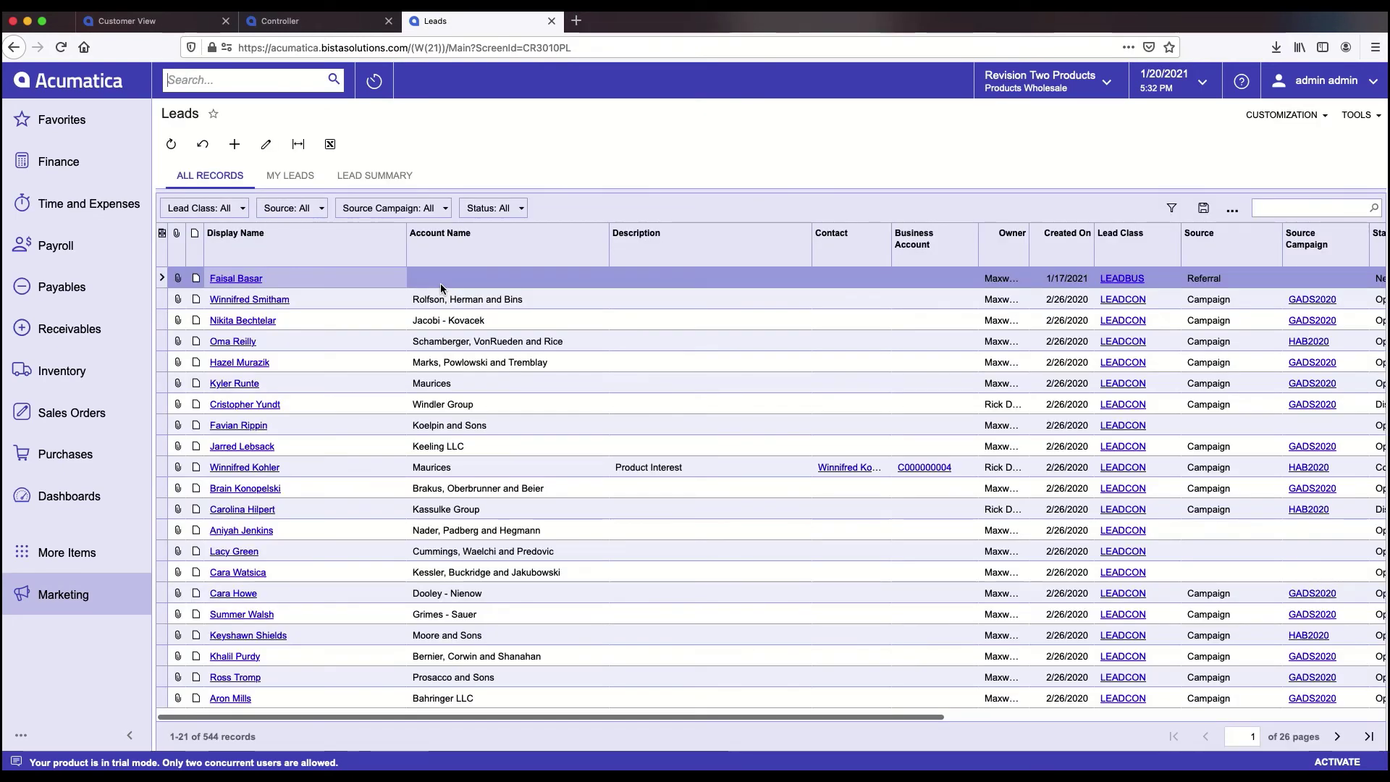
- Open the lead created from the test PO email and view its Activities
click(243, 287)
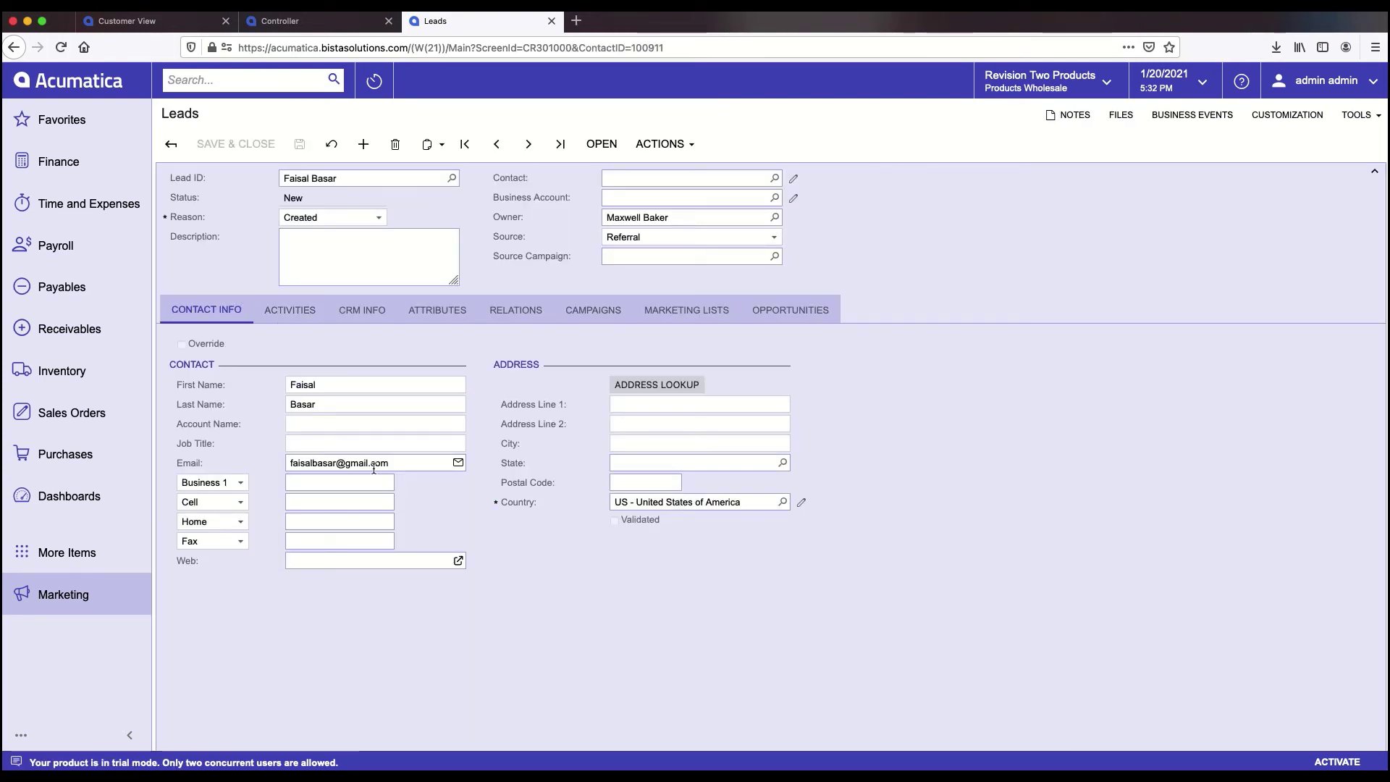
drag(290, 464, 386, 448)
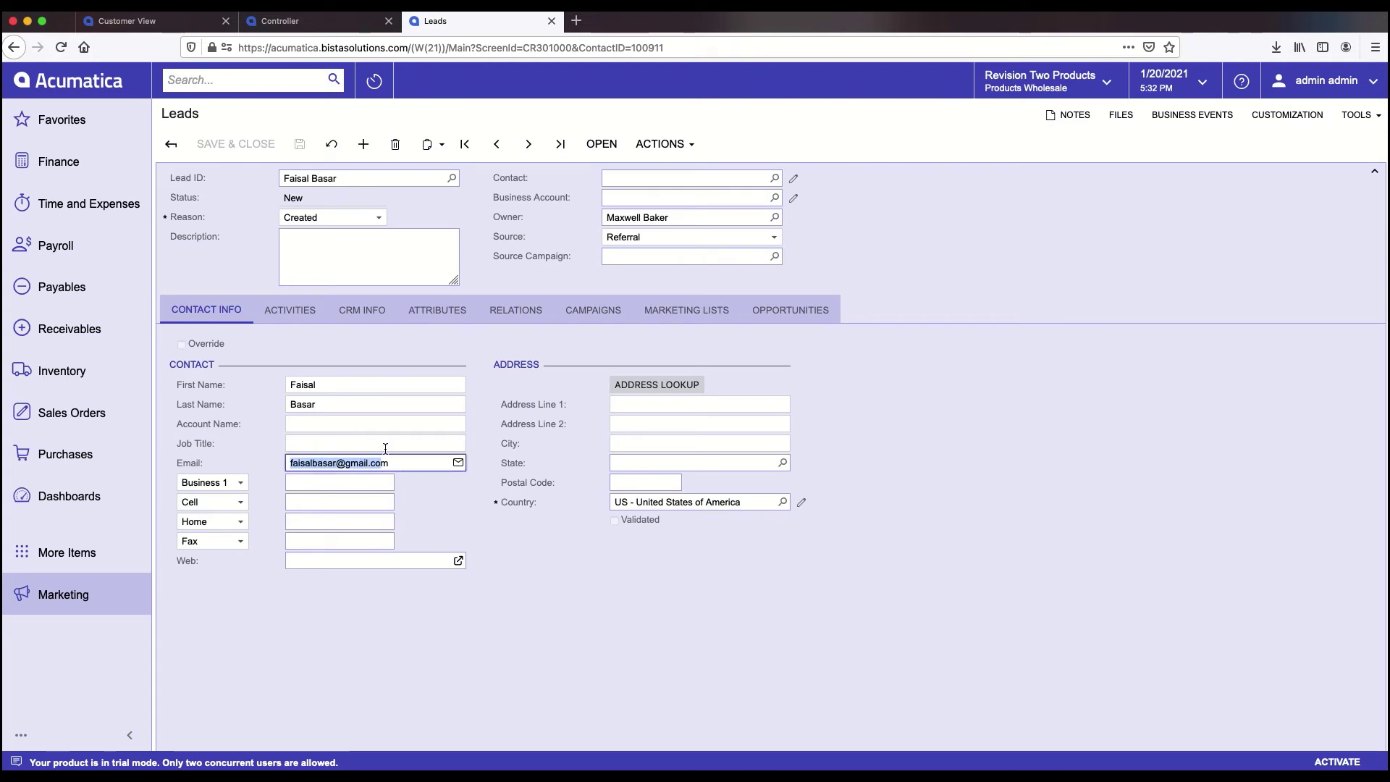
click(292, 313)
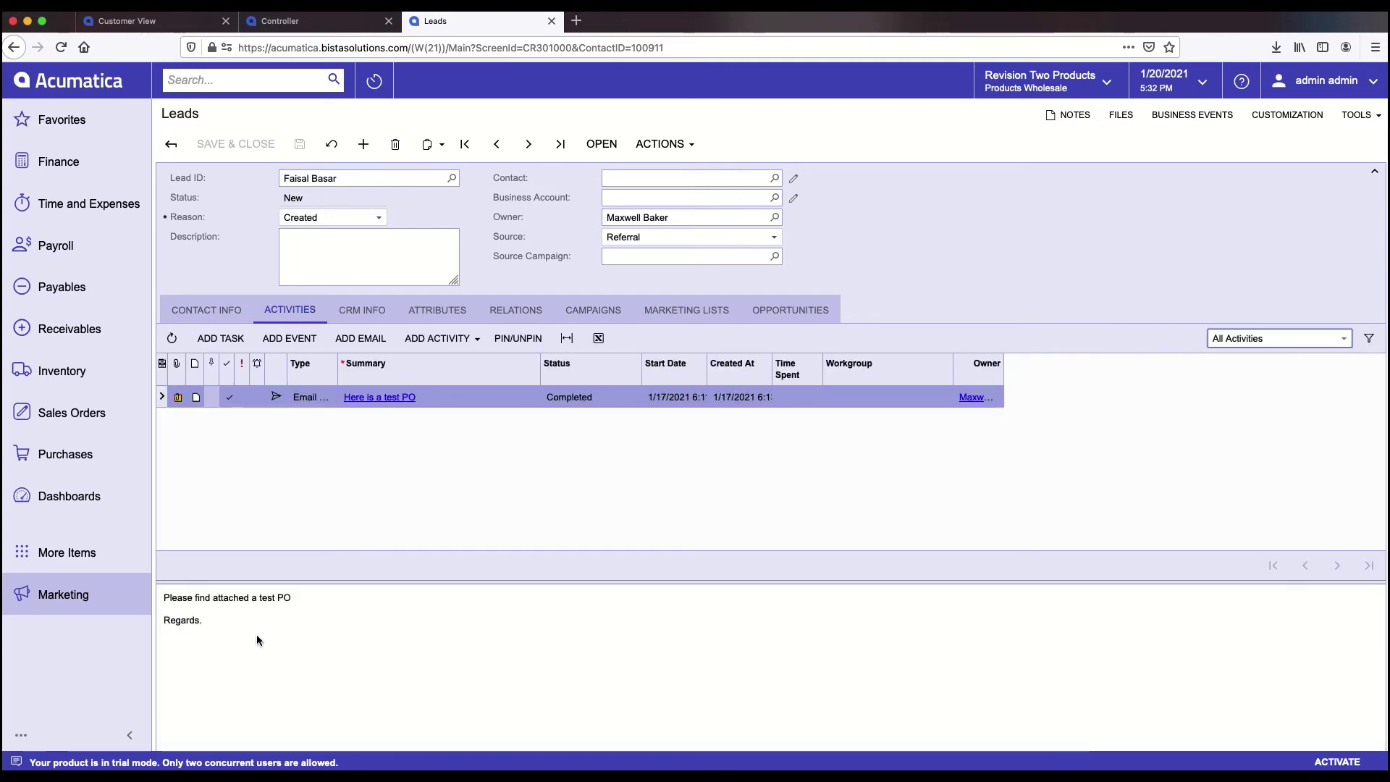
drag(200, 621, 210, 620)
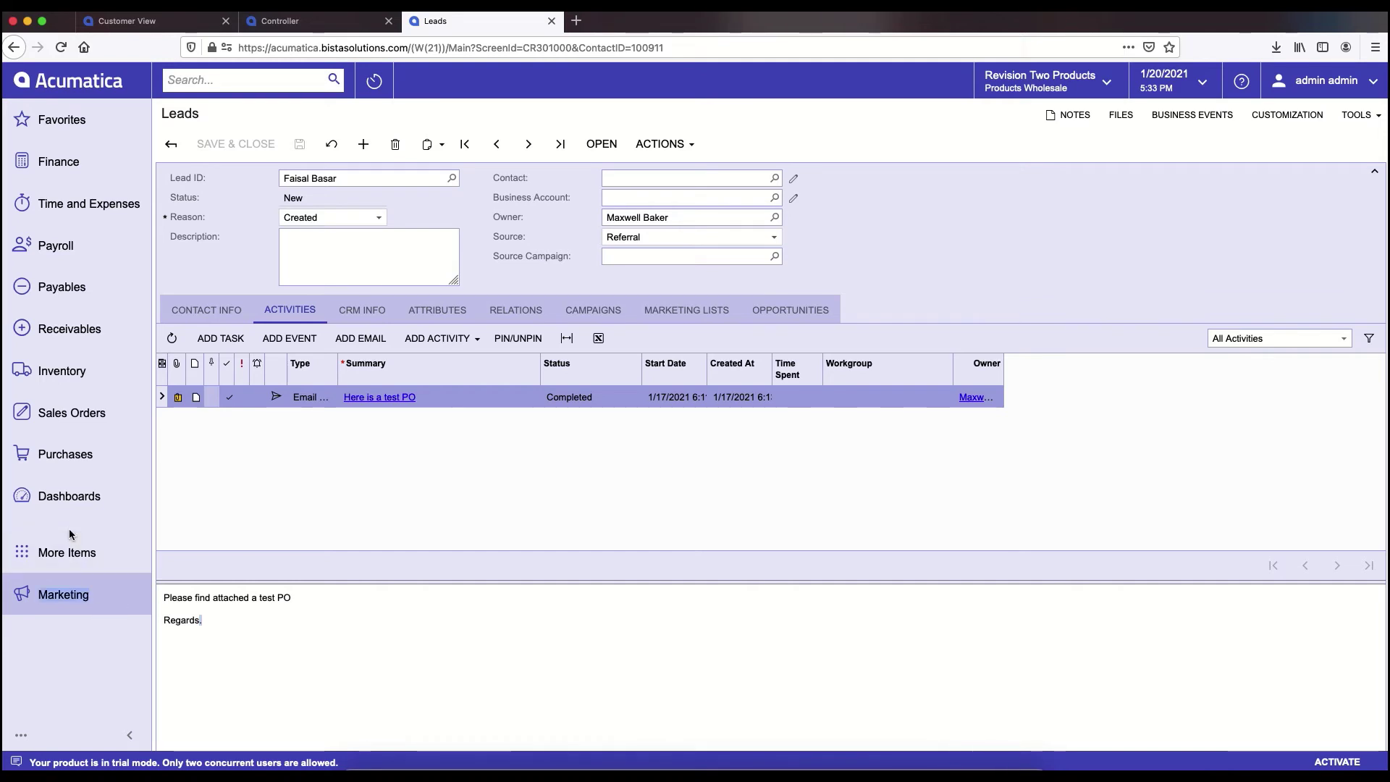
- View the email activity's Test-PO.pdf attachment, then close it and the Files list
click(177, 398)
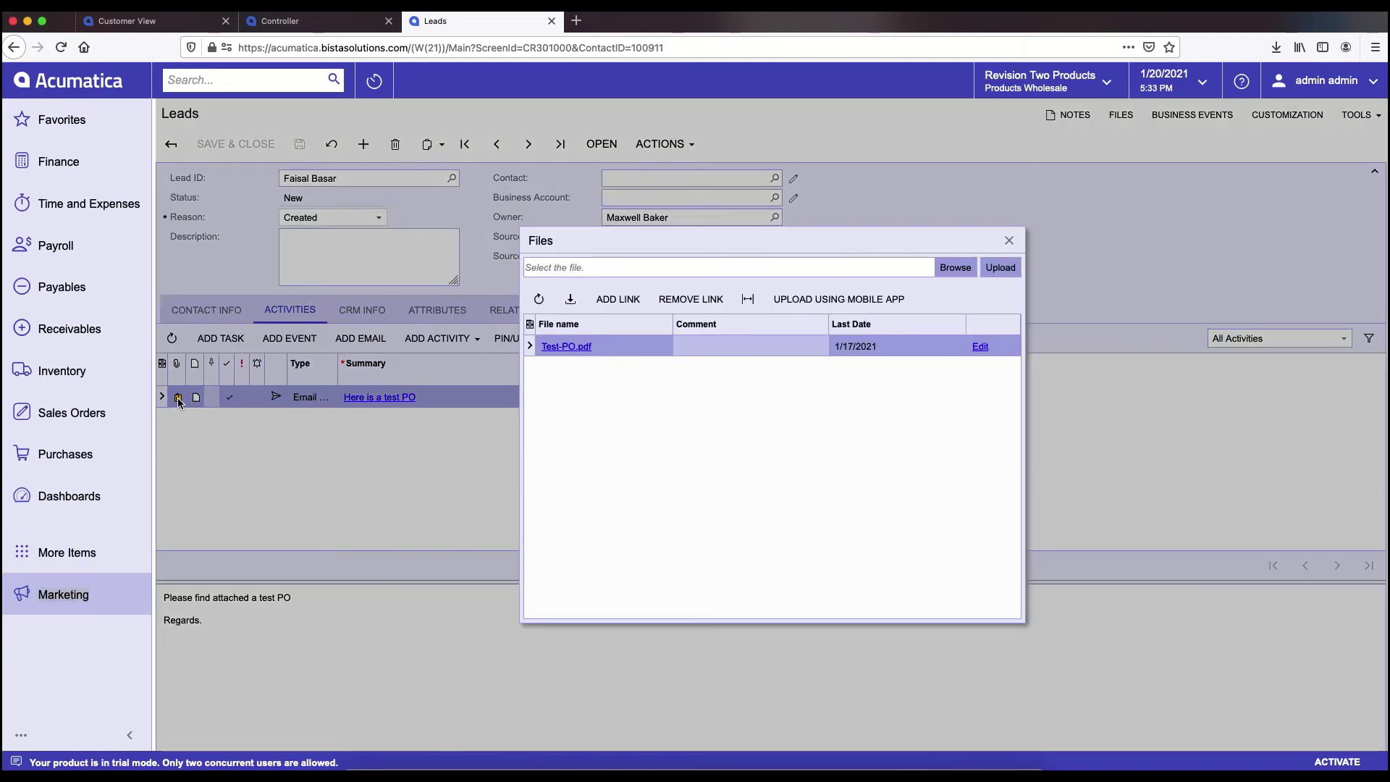
click(568, 347)
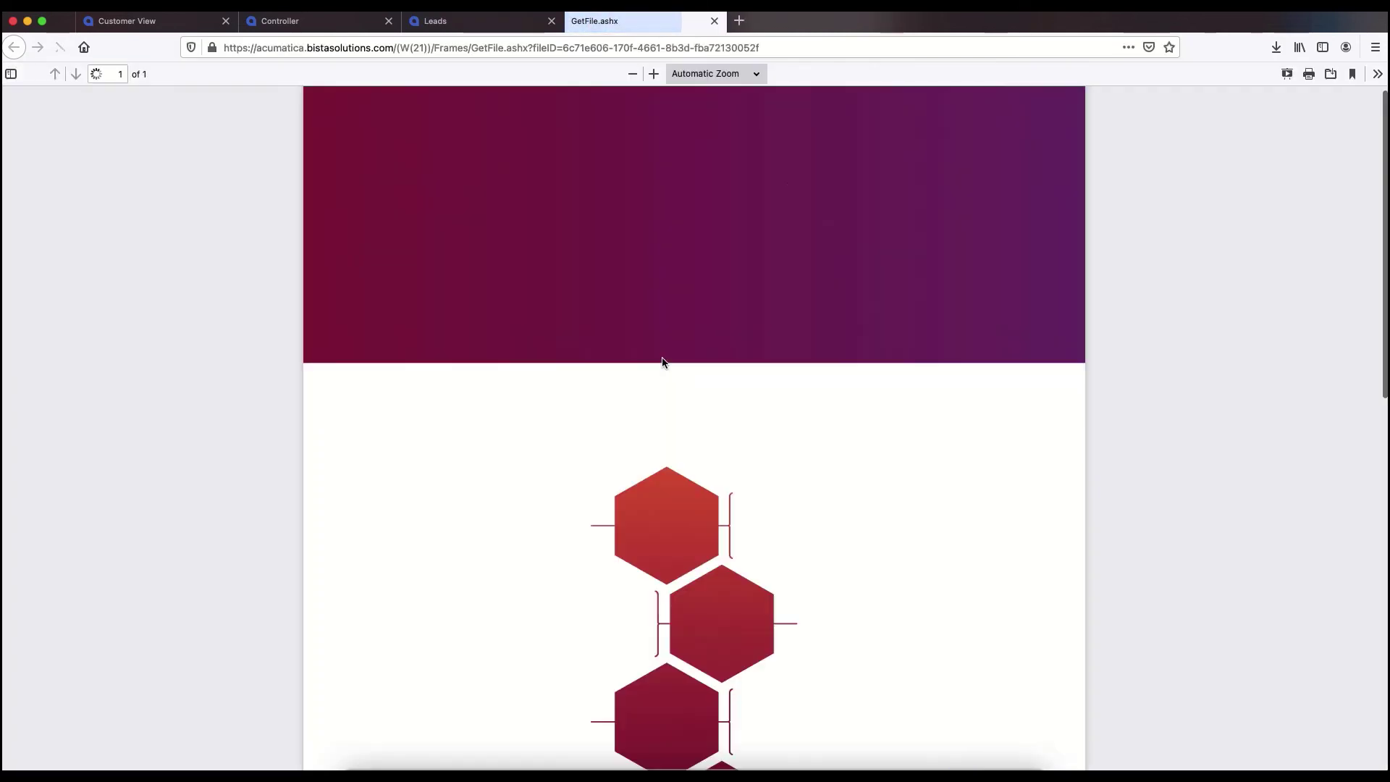
click(715, 21)
click(1009, 240)
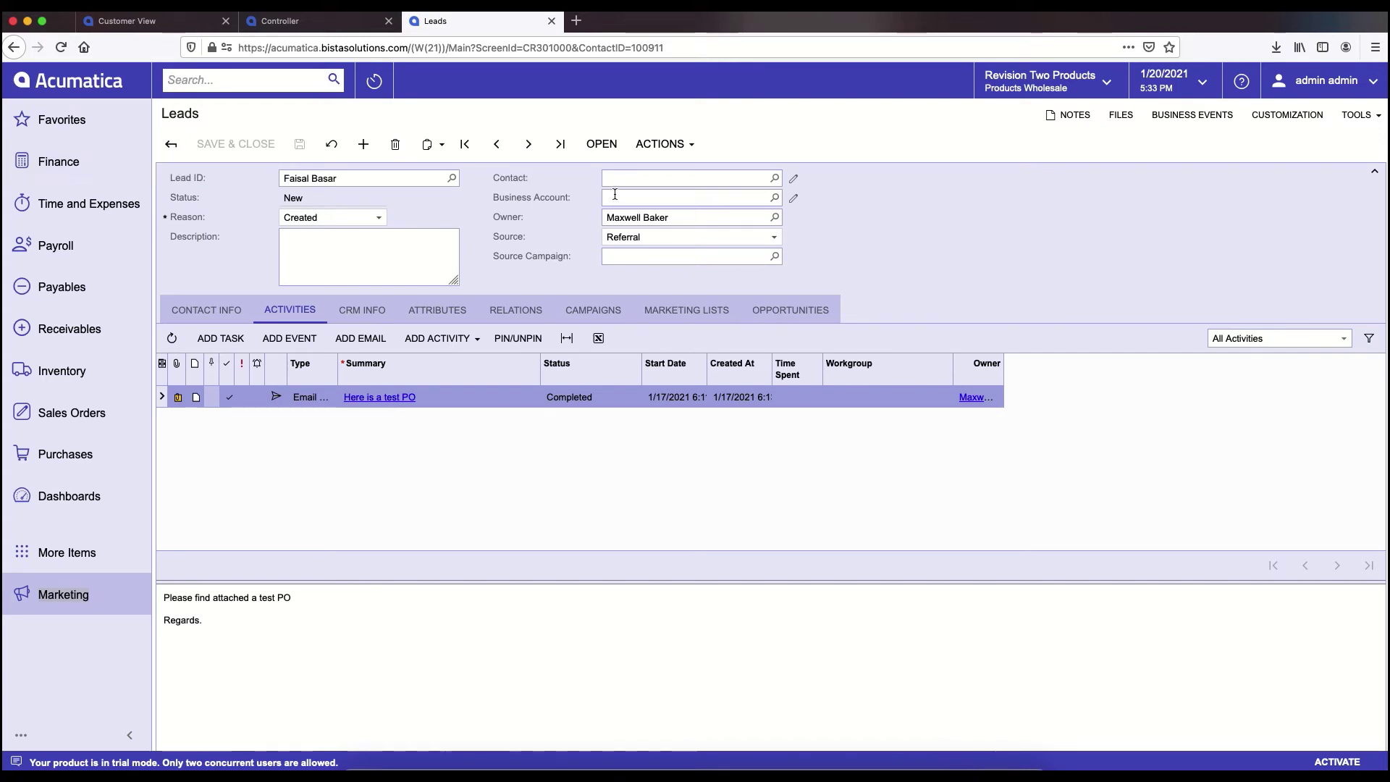
- Sign in to the Customer Portal as admin and open Orders with Catalog, My Cart and My Orders
key(super+Tab)
key(super+Tab)
key(super+Tab)
key(super+Tab)
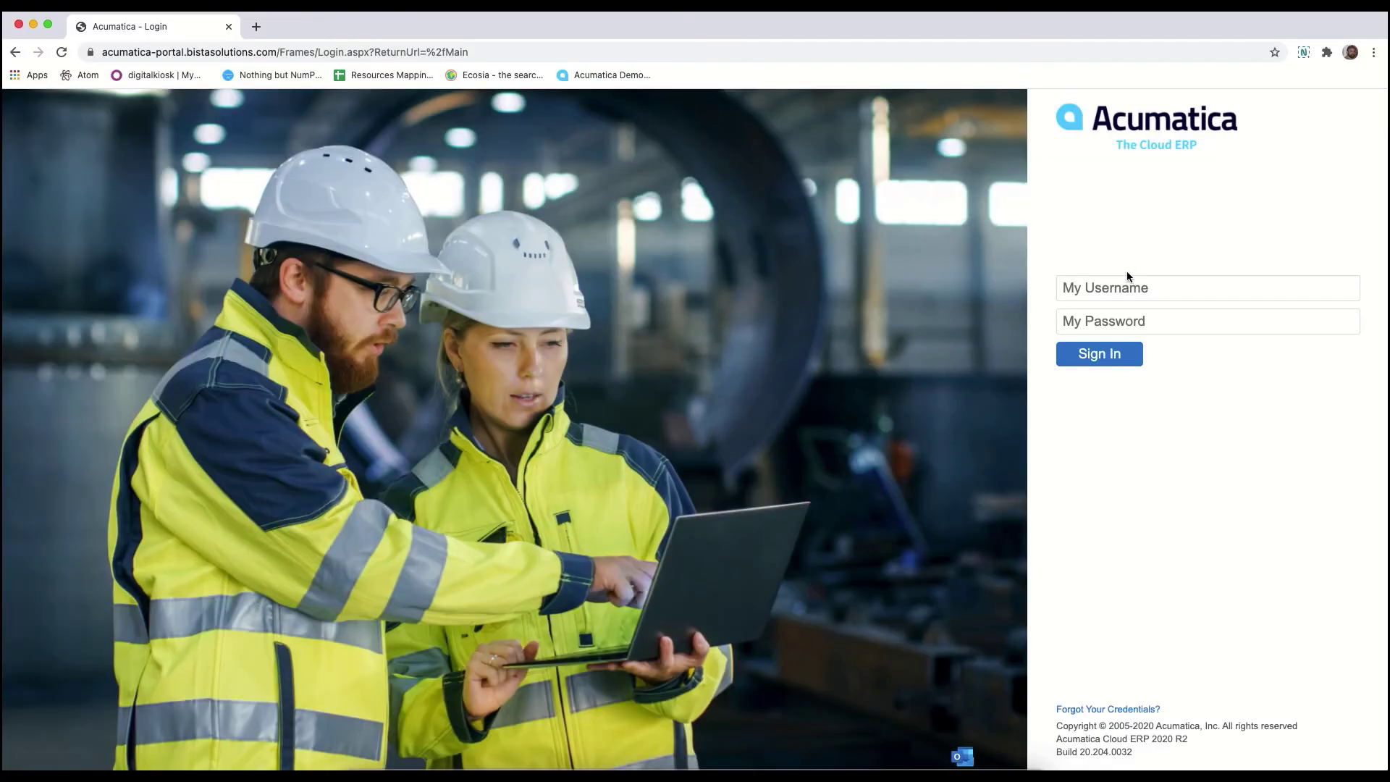
click(1115, 288)
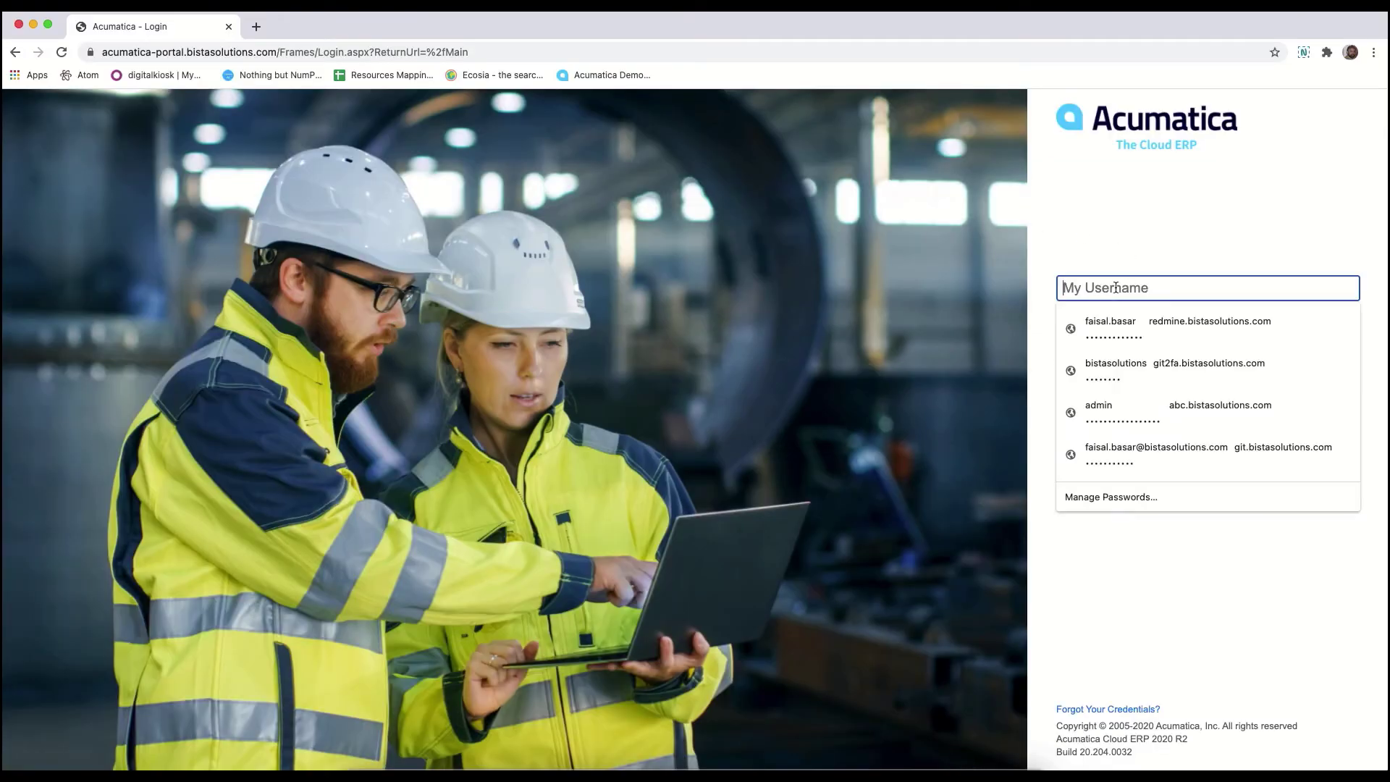
text(admin)
key(Tab)
text(••••)
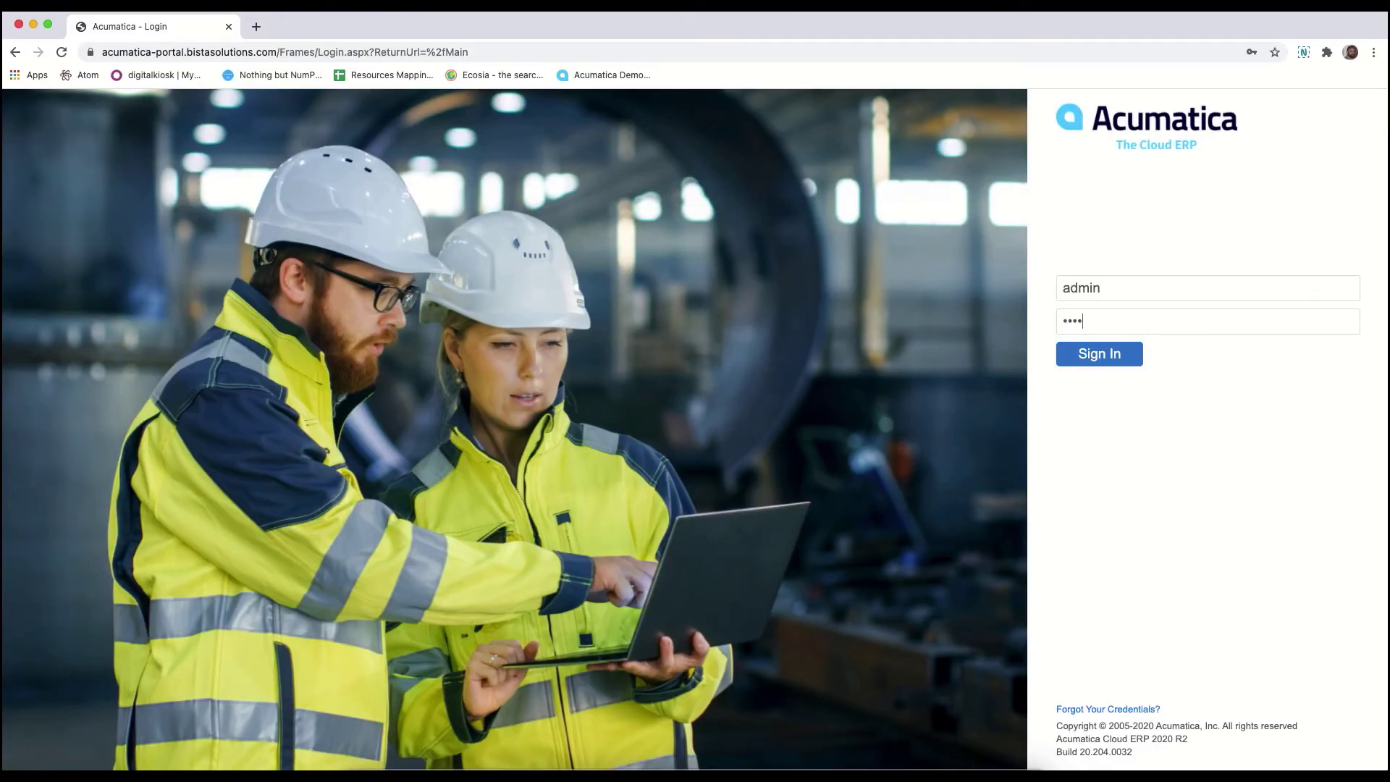
key(Return)
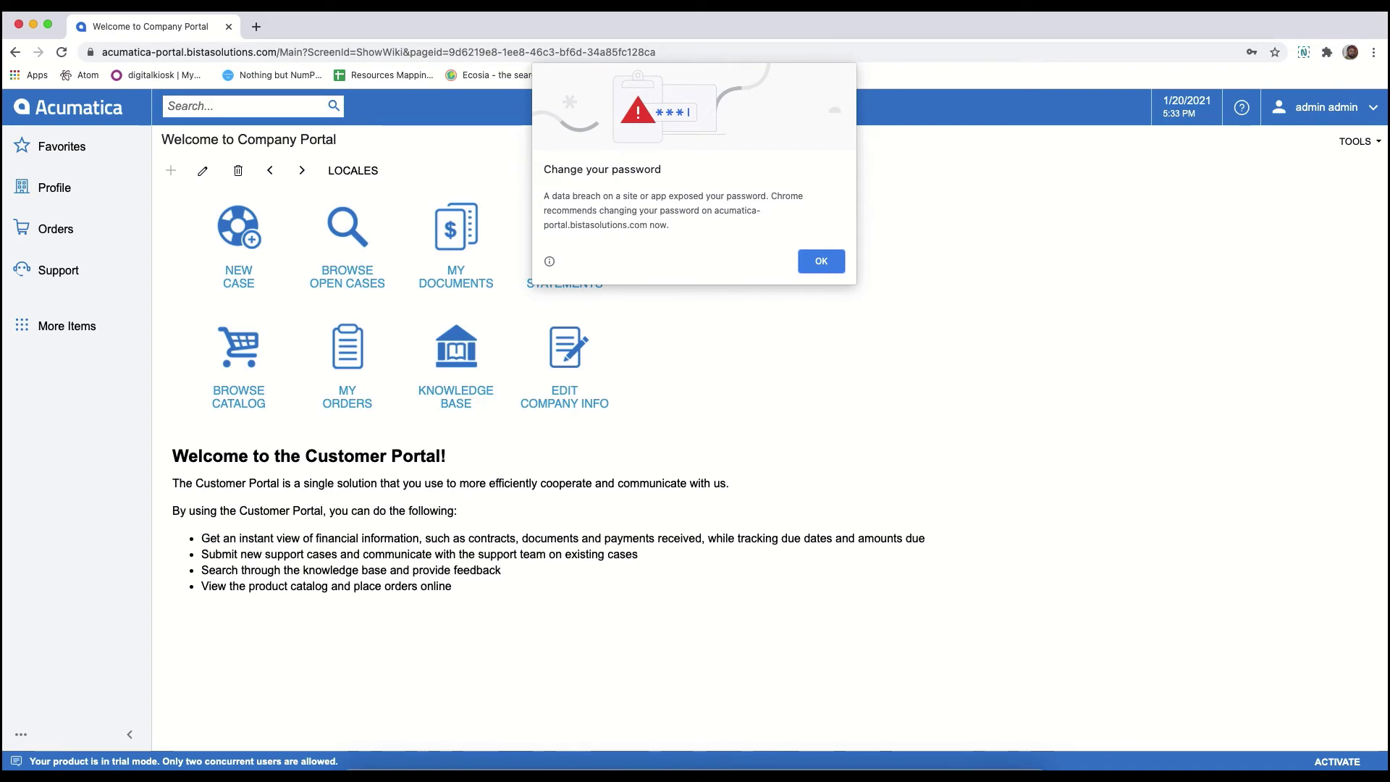
click(821, 260)
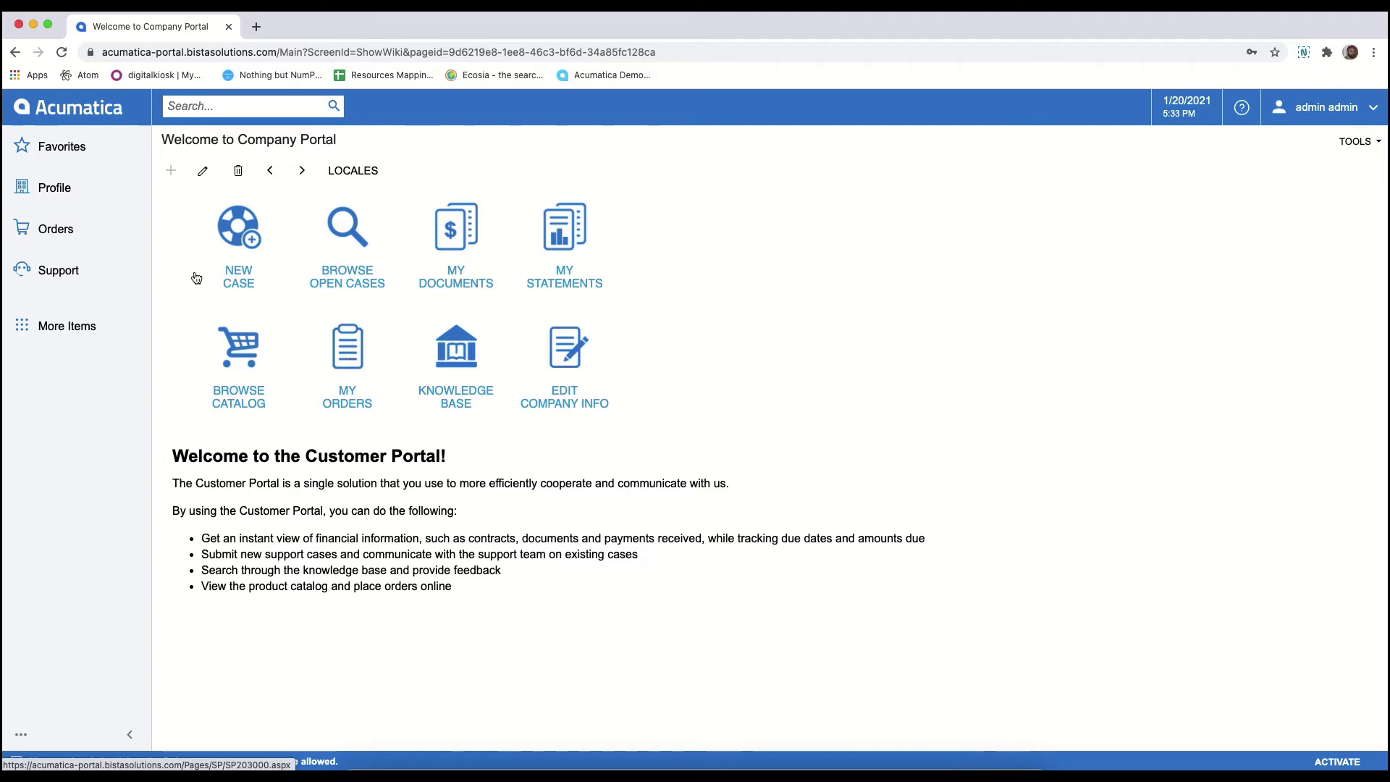
click(78, 233)
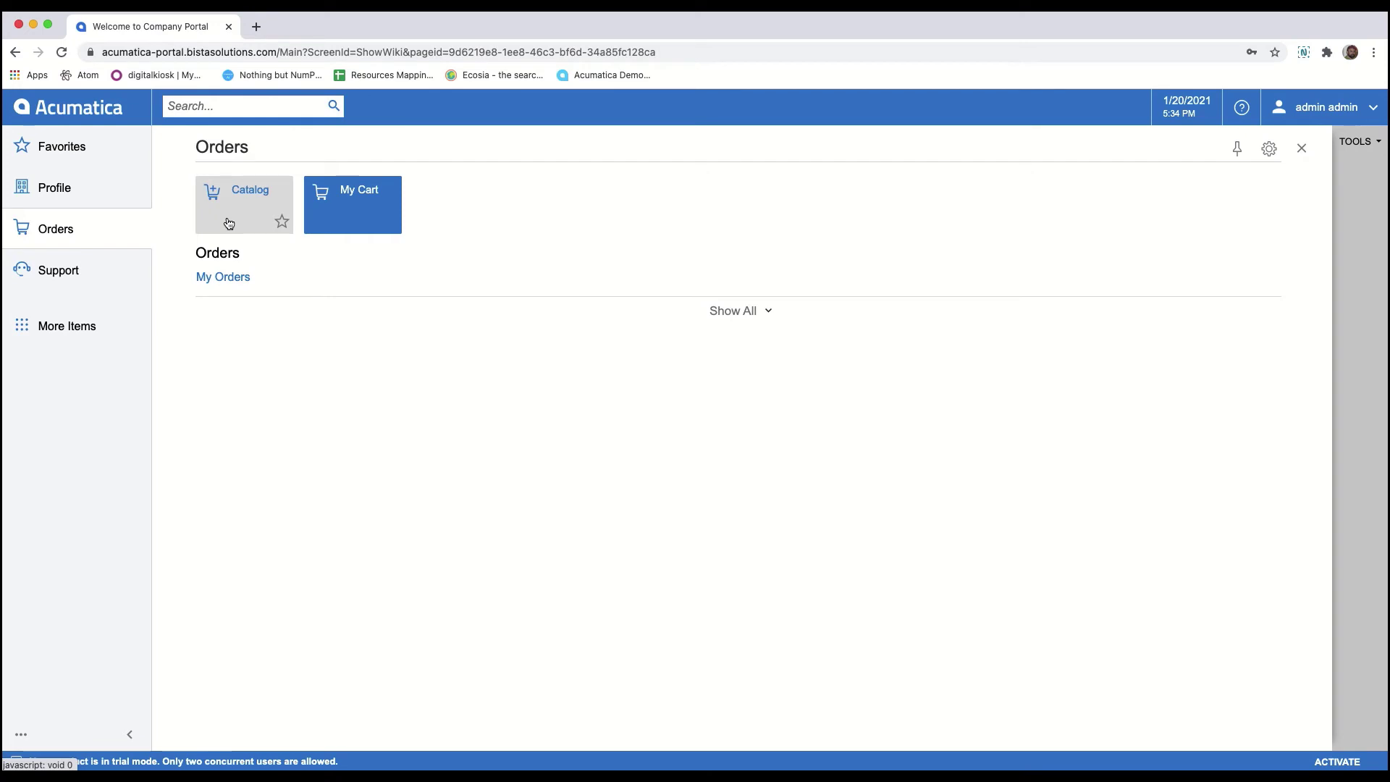
- Show the customer's Profile pages in the portal, then return to the Acumatica lead in Firefox
click(57, 195)
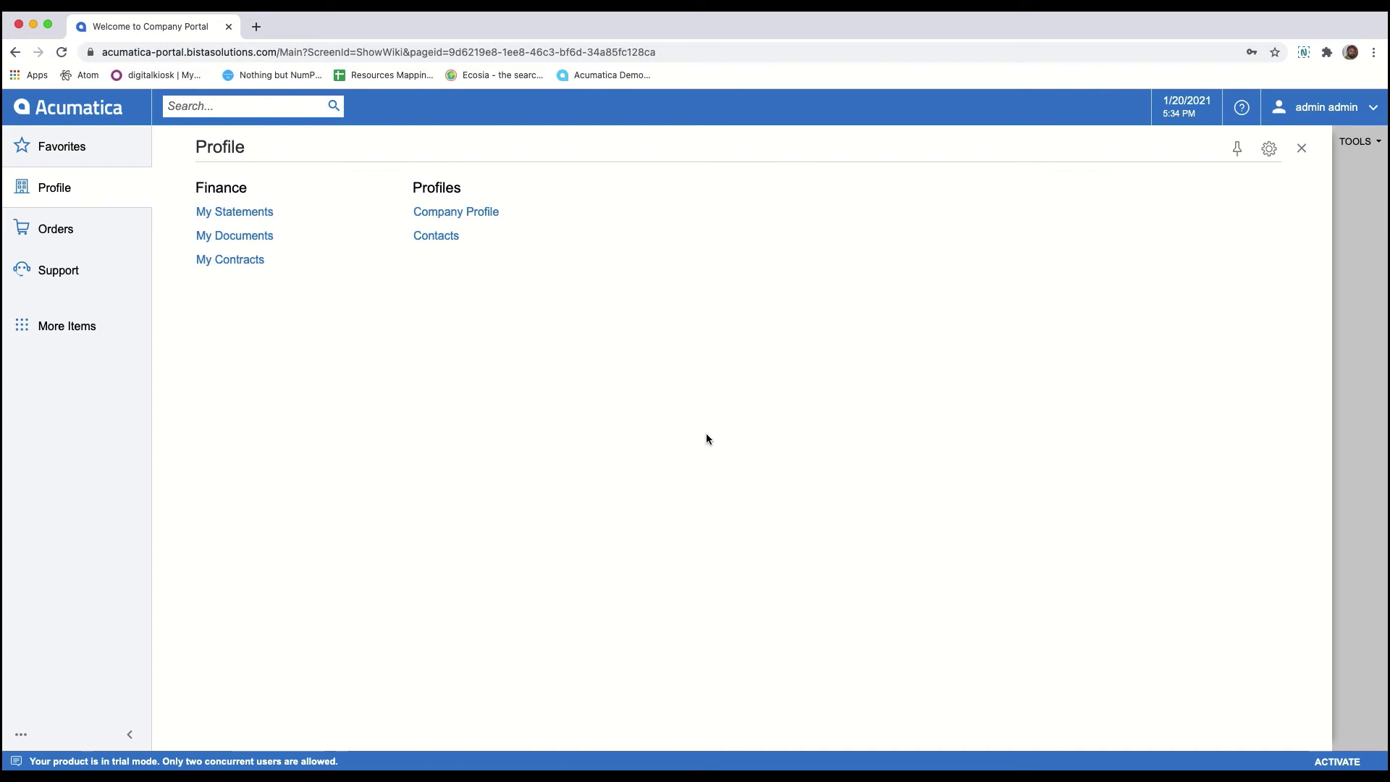
key(super+Tab)
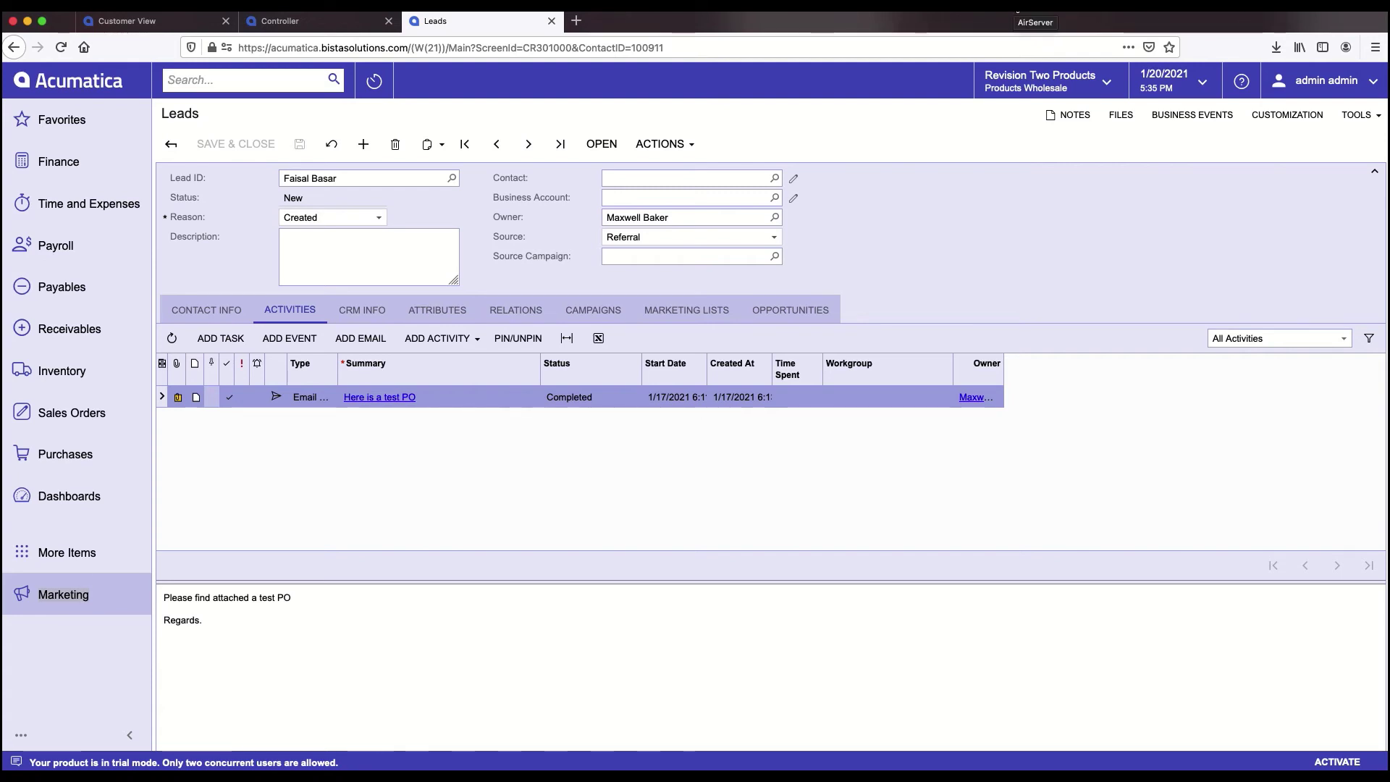
- Display AirServer's QR code from its menu-bar icon for connecting the phone
click(1031, 6)
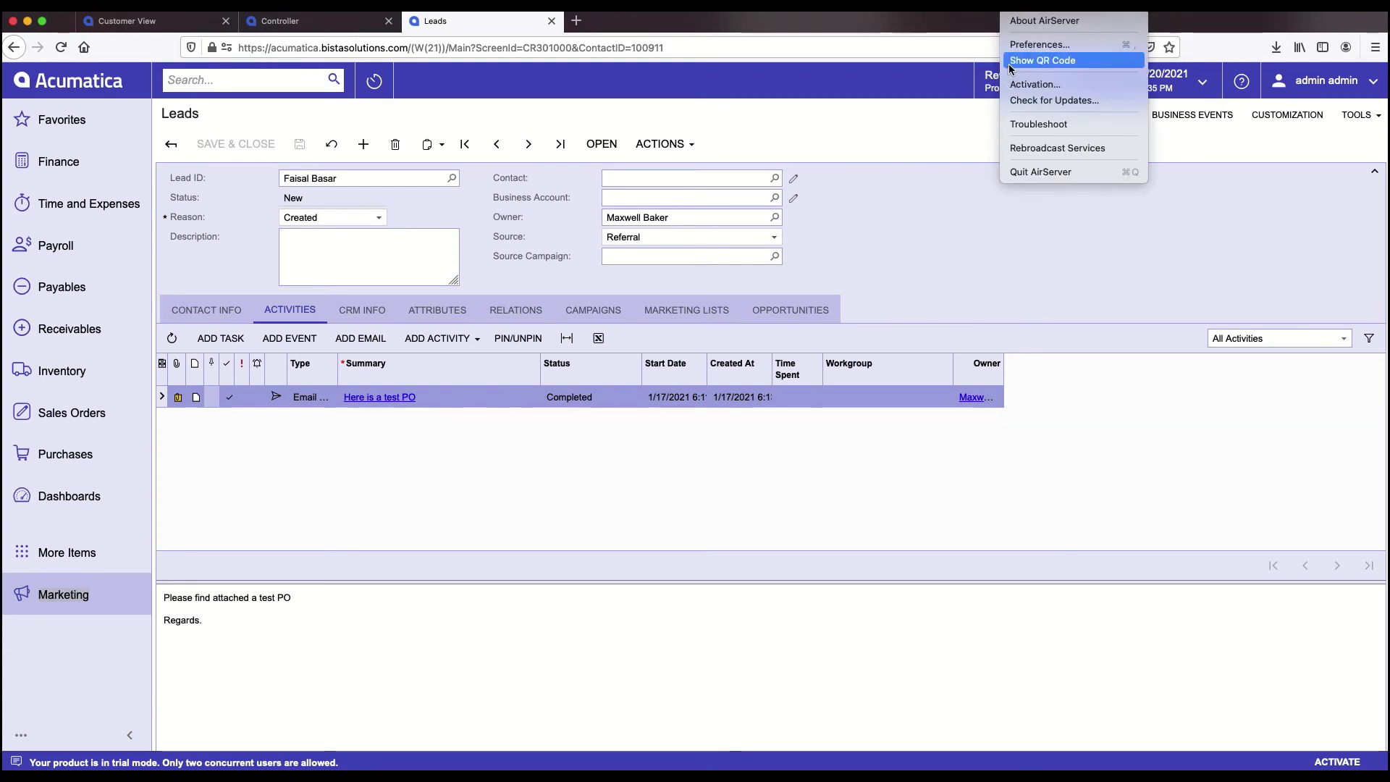
click(1043, 61)
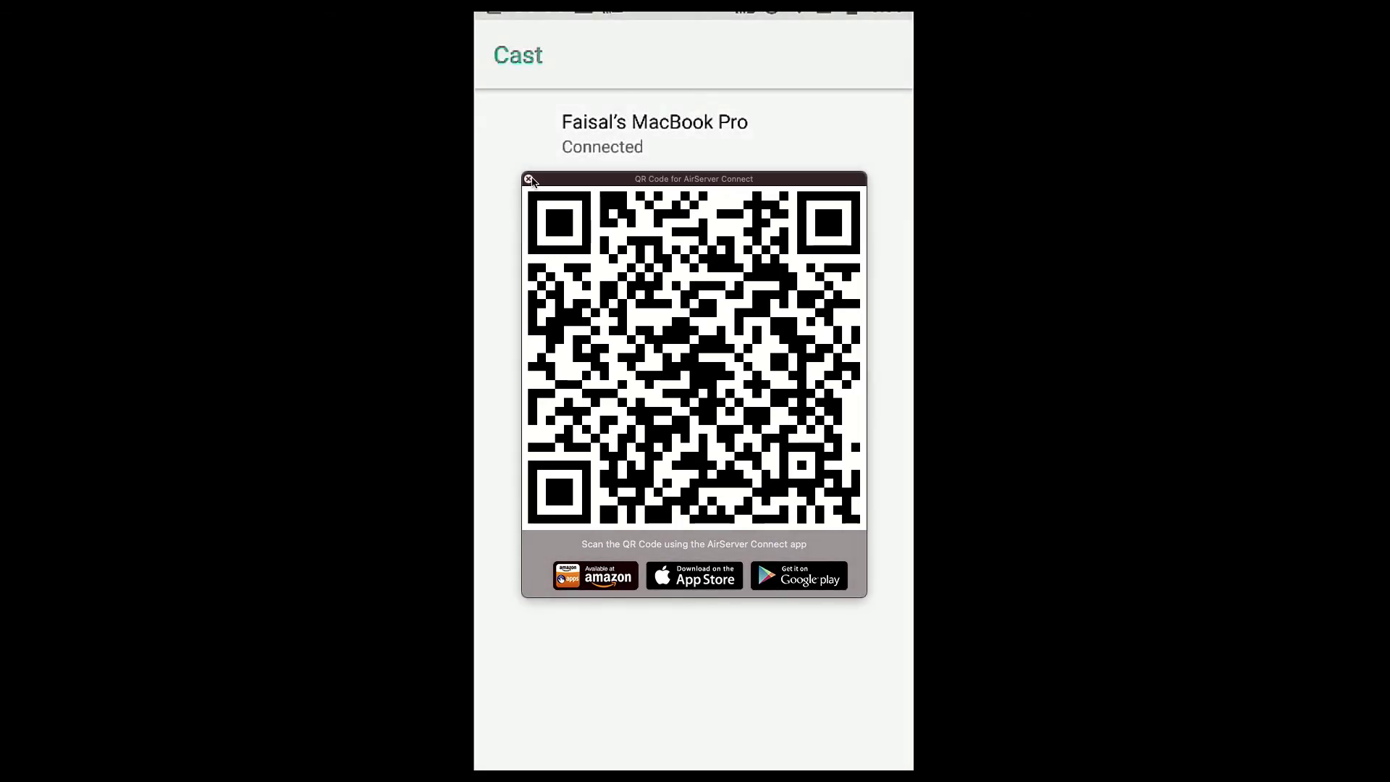
- Close the QR code window and scroll the Acumatica Mobile home tiles down to Field Service Manager
click(528, 179)
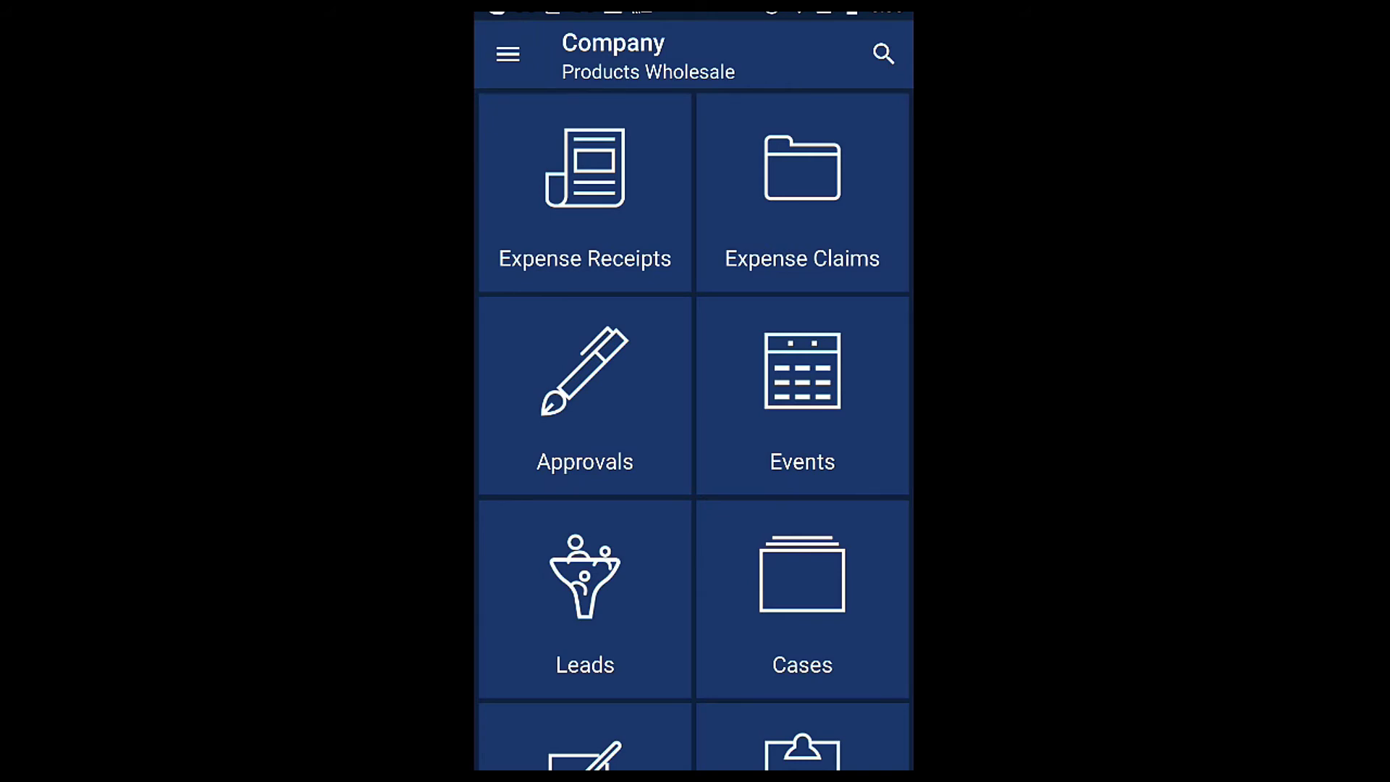
scroll(694, 429, down, 3)
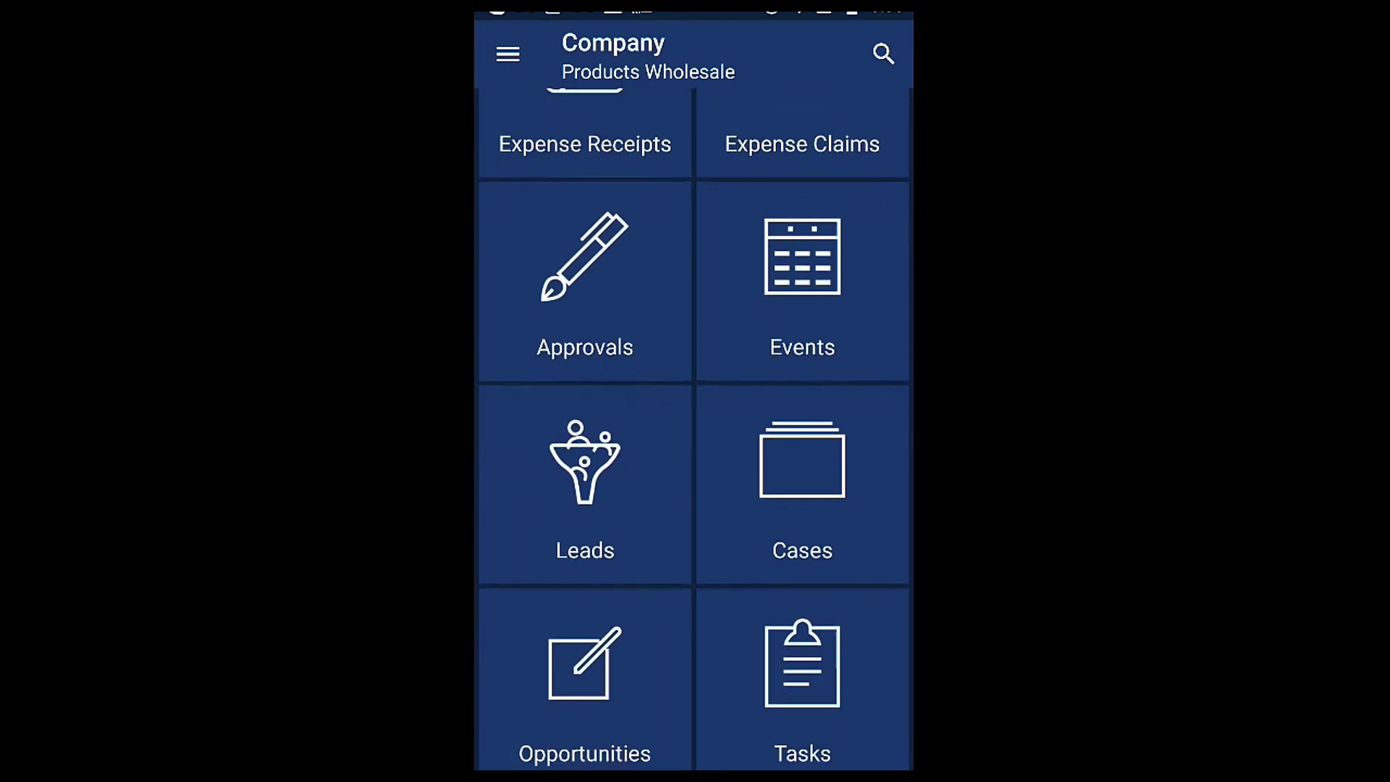
scroll(694, 429, down, 4)
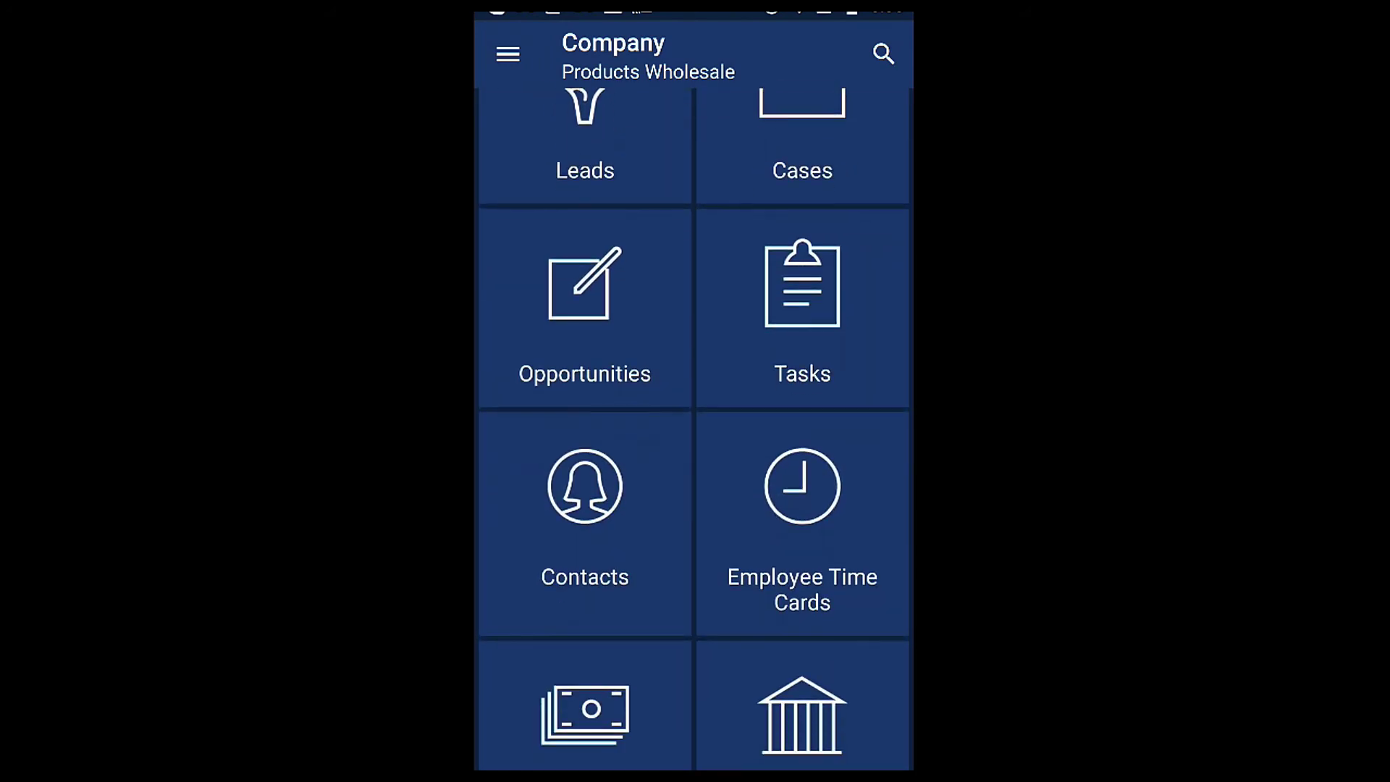
scroll(694, 429, down, 4)
scroll(693, 429, down, 5)
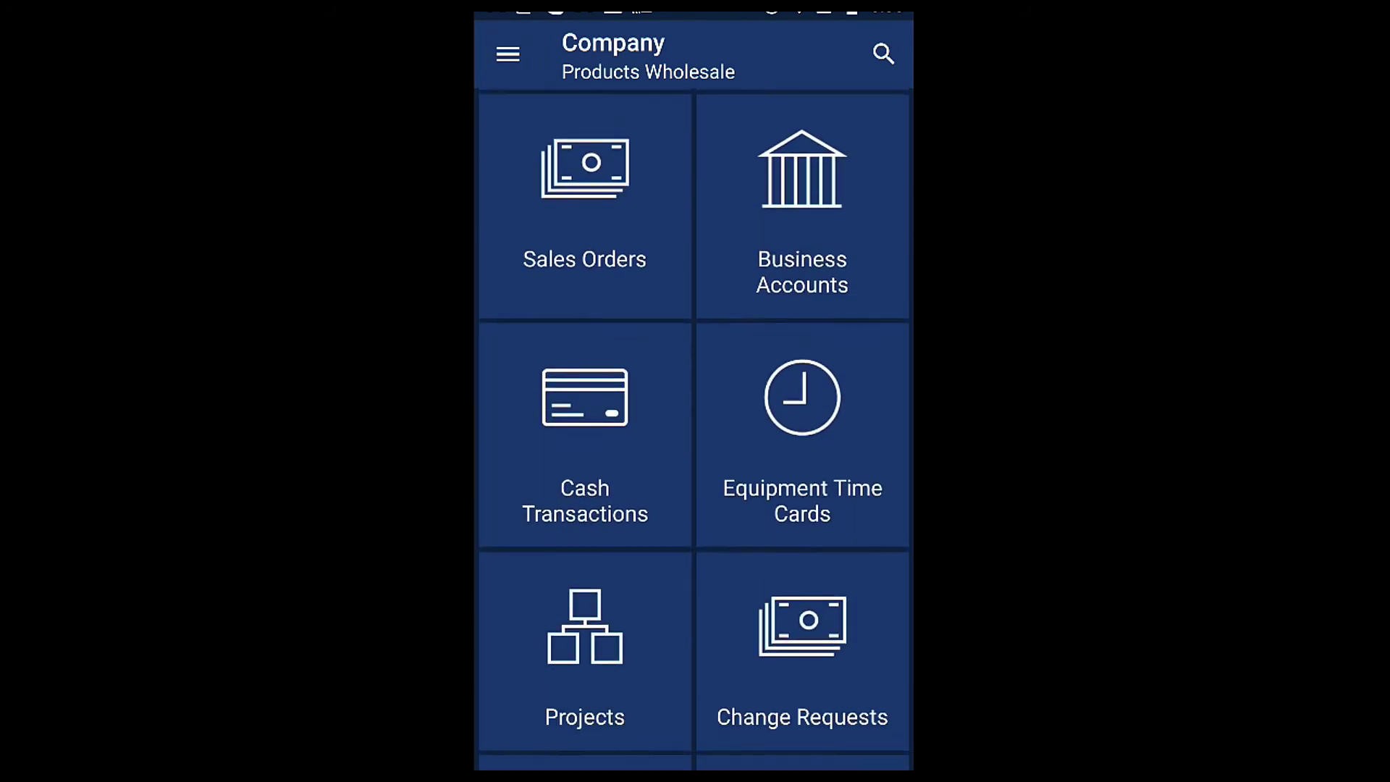
scroll(693, 428, up, 7)
scroll(693, 429, up, 8)
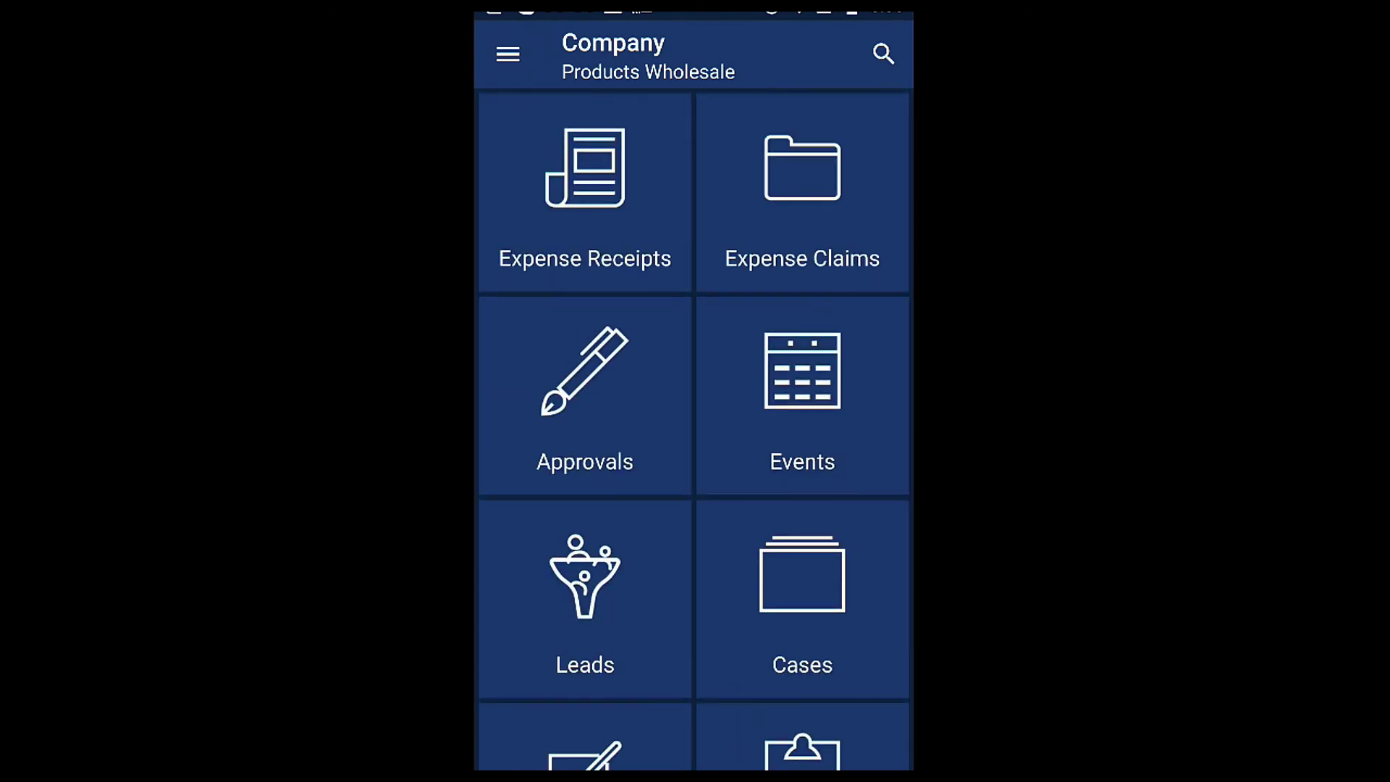
scroll(694, 429, down, 4)
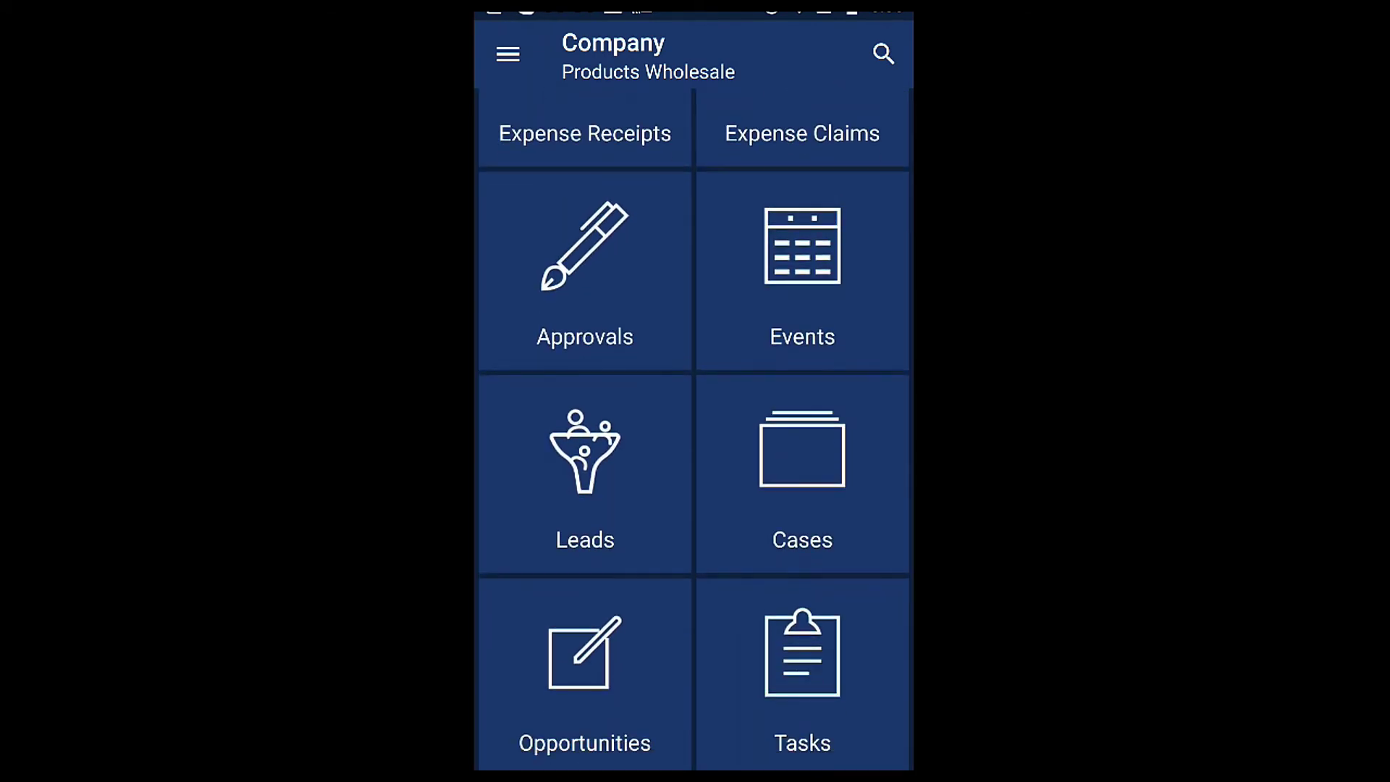
scroll(694, 429, down, 3)
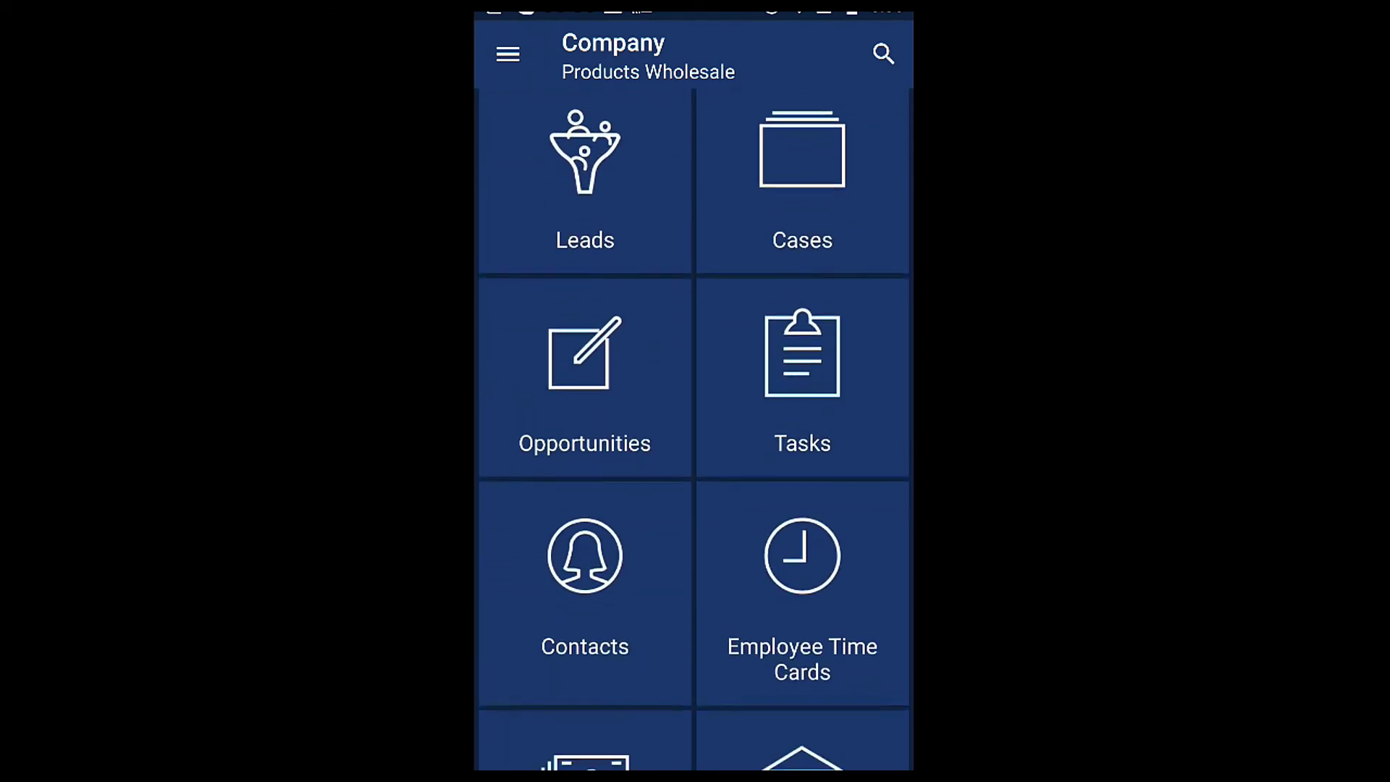
scroll(694, 429, down, 7)
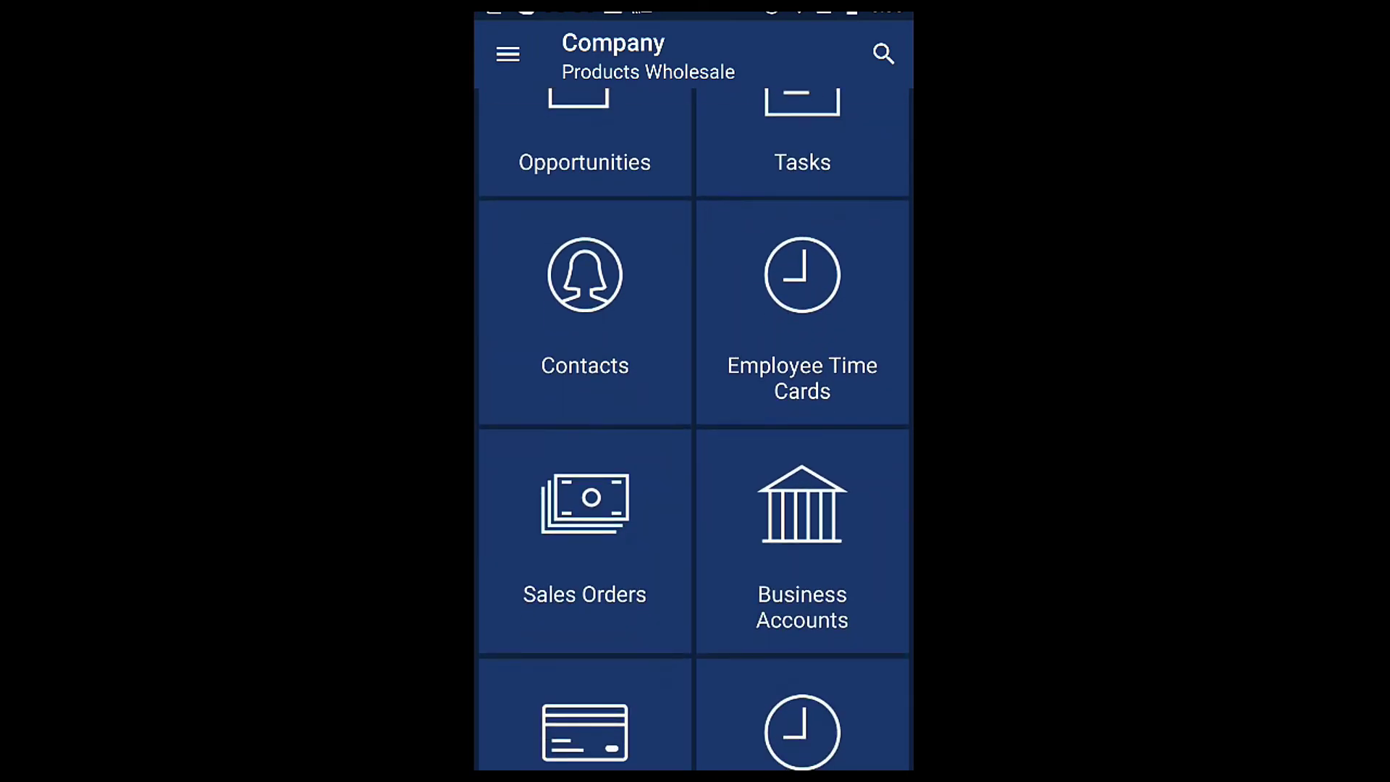
scroll(693, 429, down, 12)
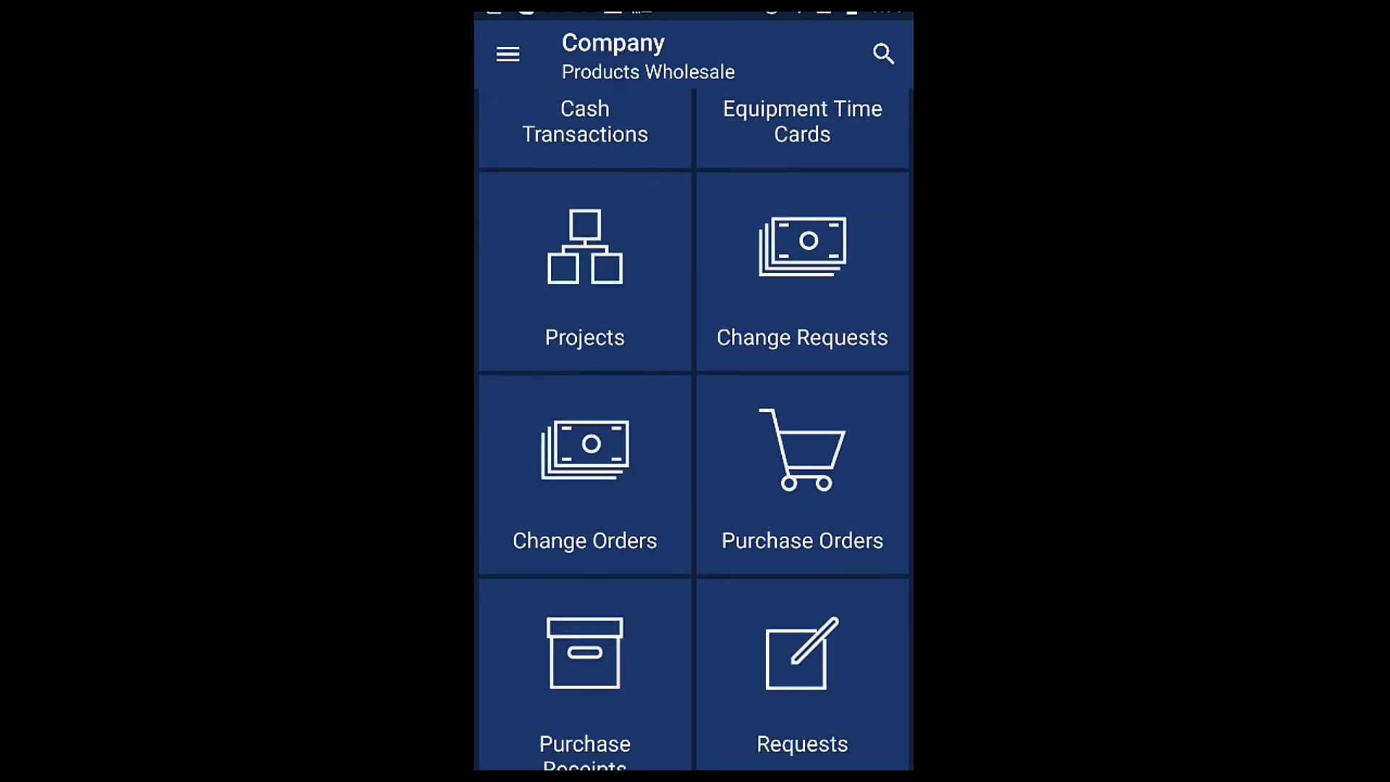
scroll(693, 429, down, 5)
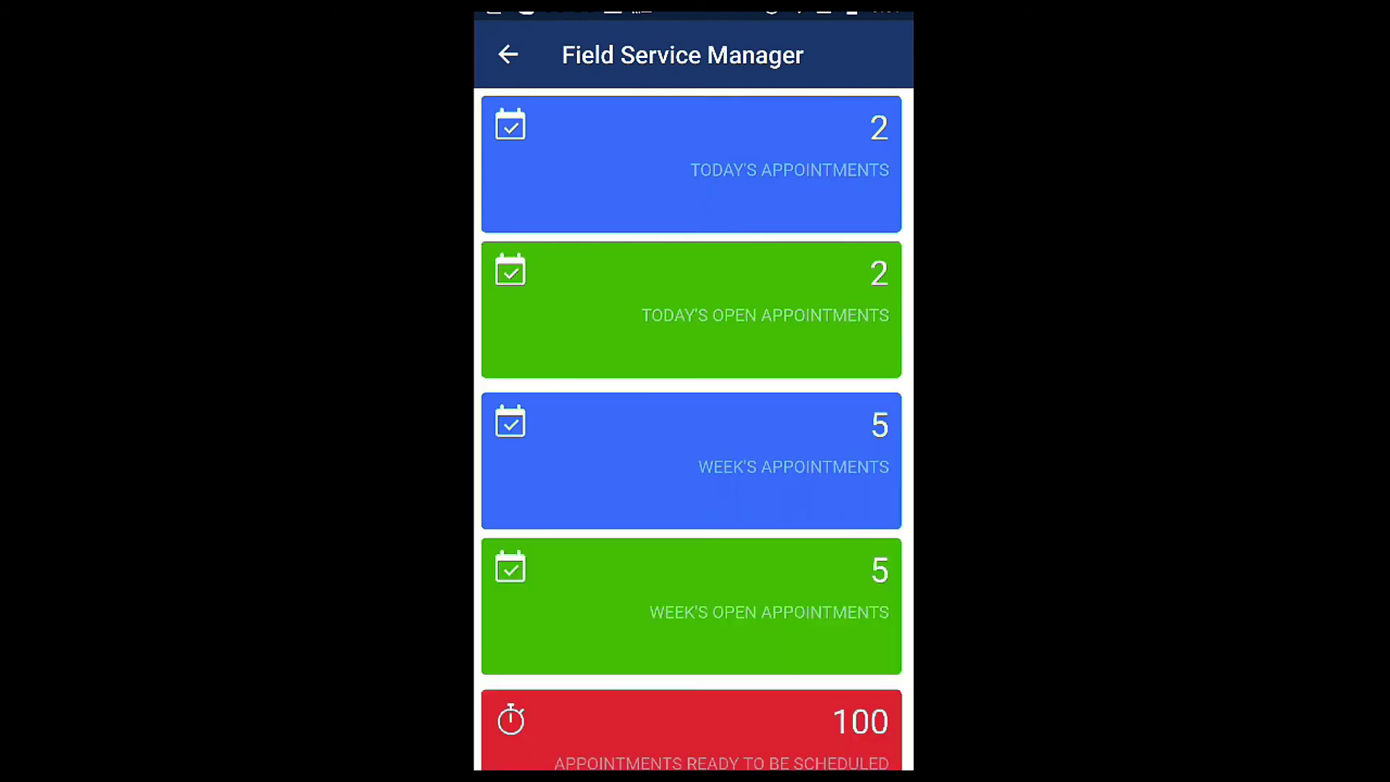
scroll(691, 434, down, 3)
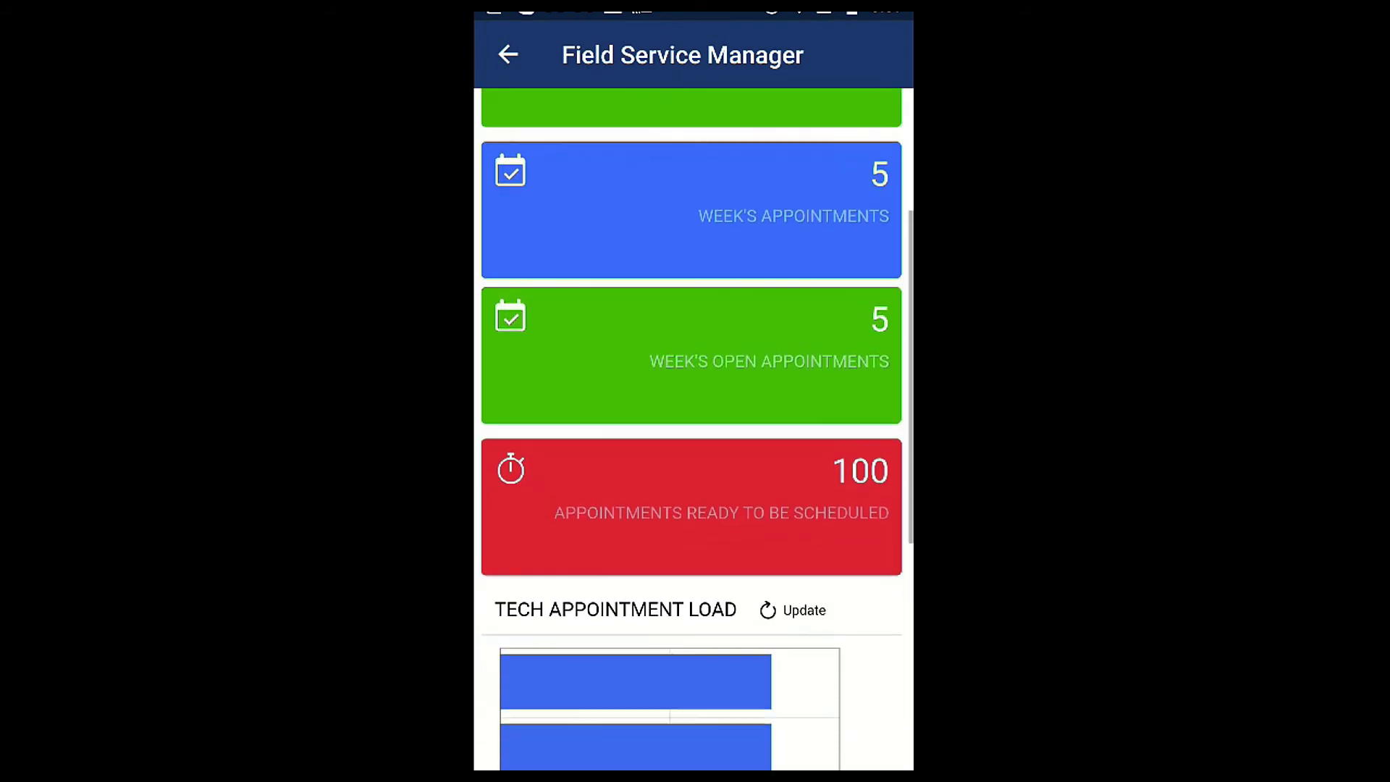
scroll(692, 435, up, 5)
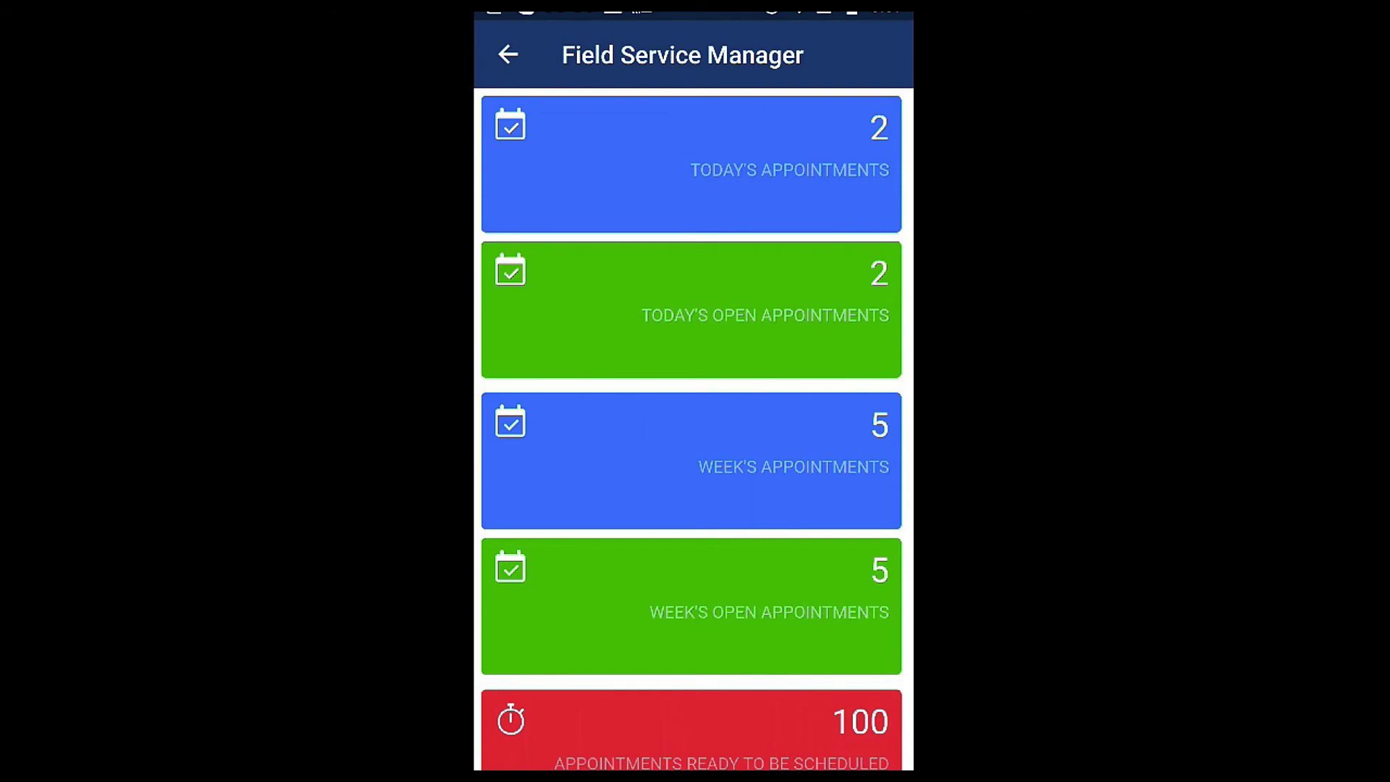
scroll(691, 427, down, 3)
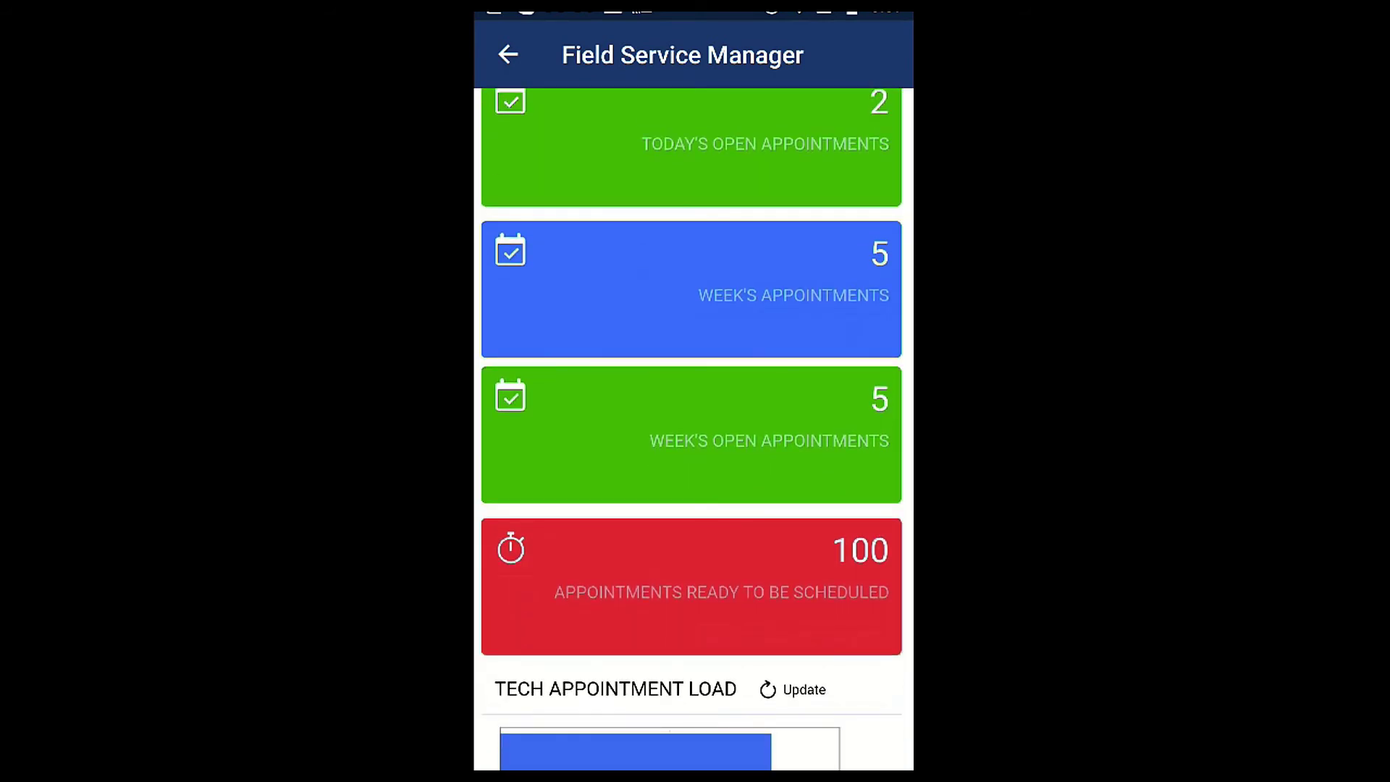
scroll(691, 428, down, 6)
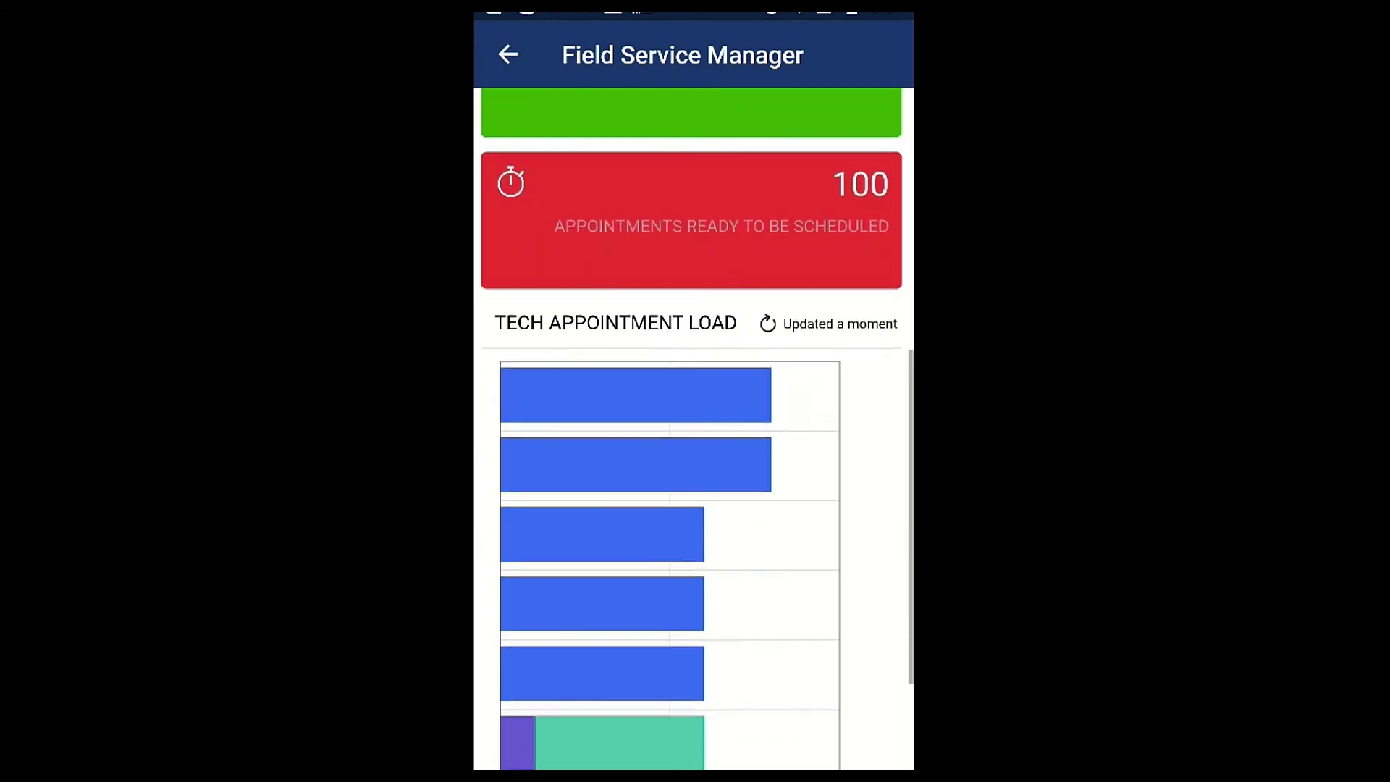
scroll(692, 428, down, 1)
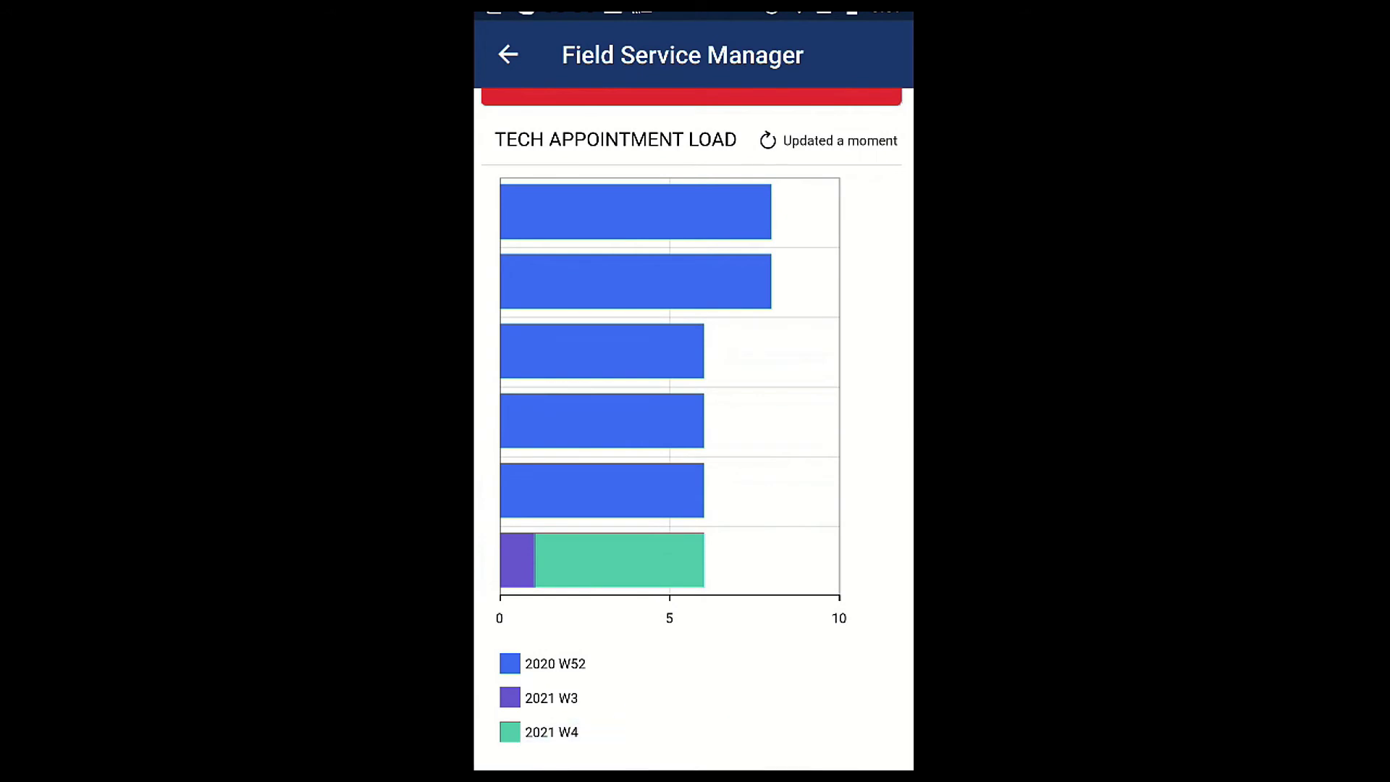
scroll(692, 428, up, 5)
scroll(692, 427, up, 4)
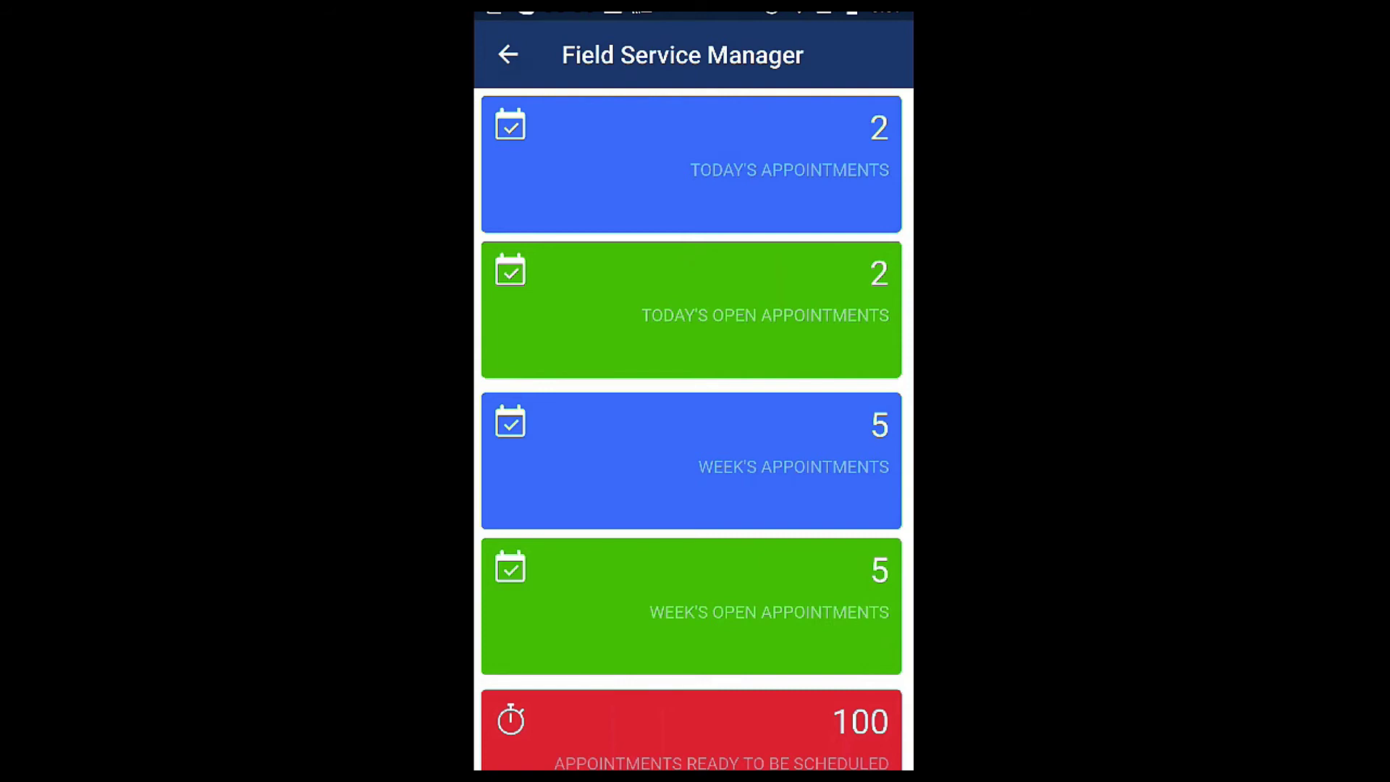
- Back out of the Field Service Manager dashboard and open Expense Receipts from the home tiles
click(509, 55)
scroll(693, 427, up, 10)
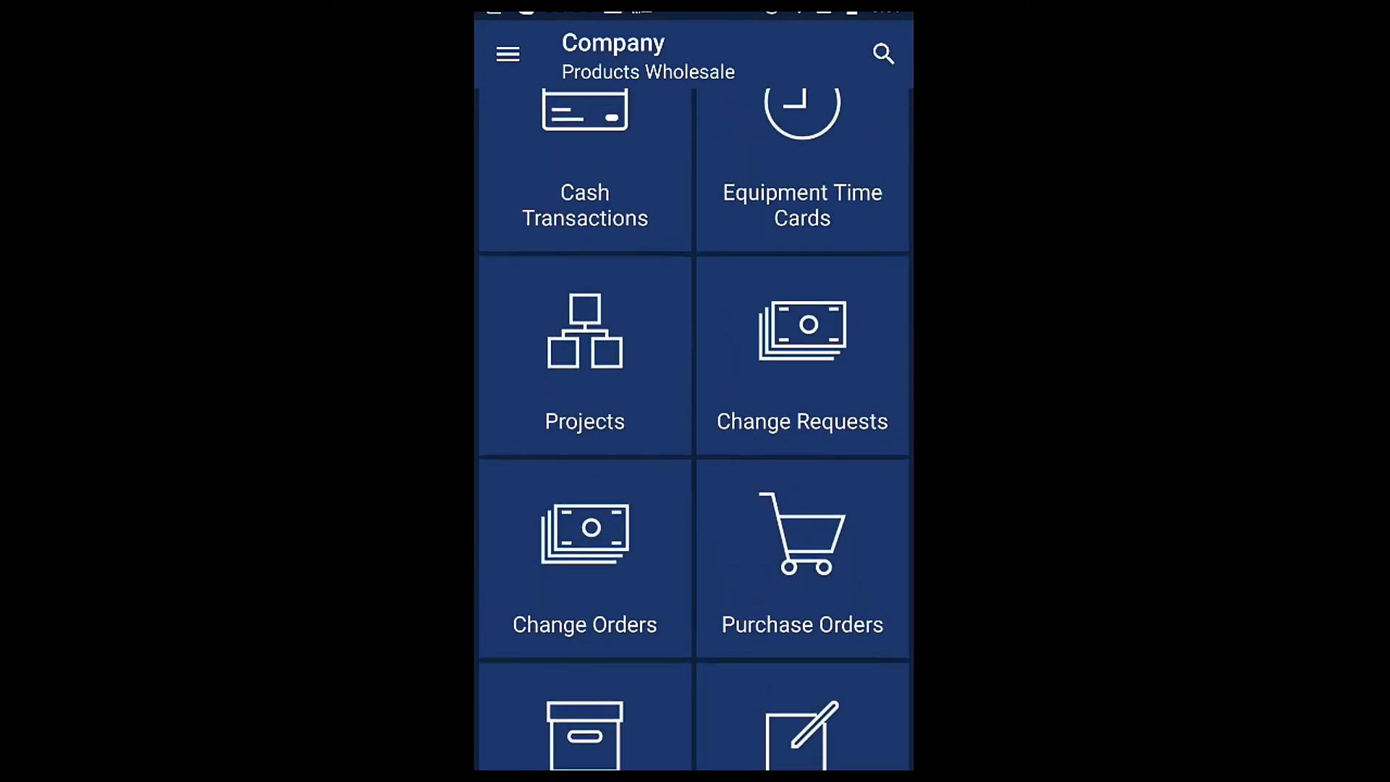
scroll(694, 427, up, 5)
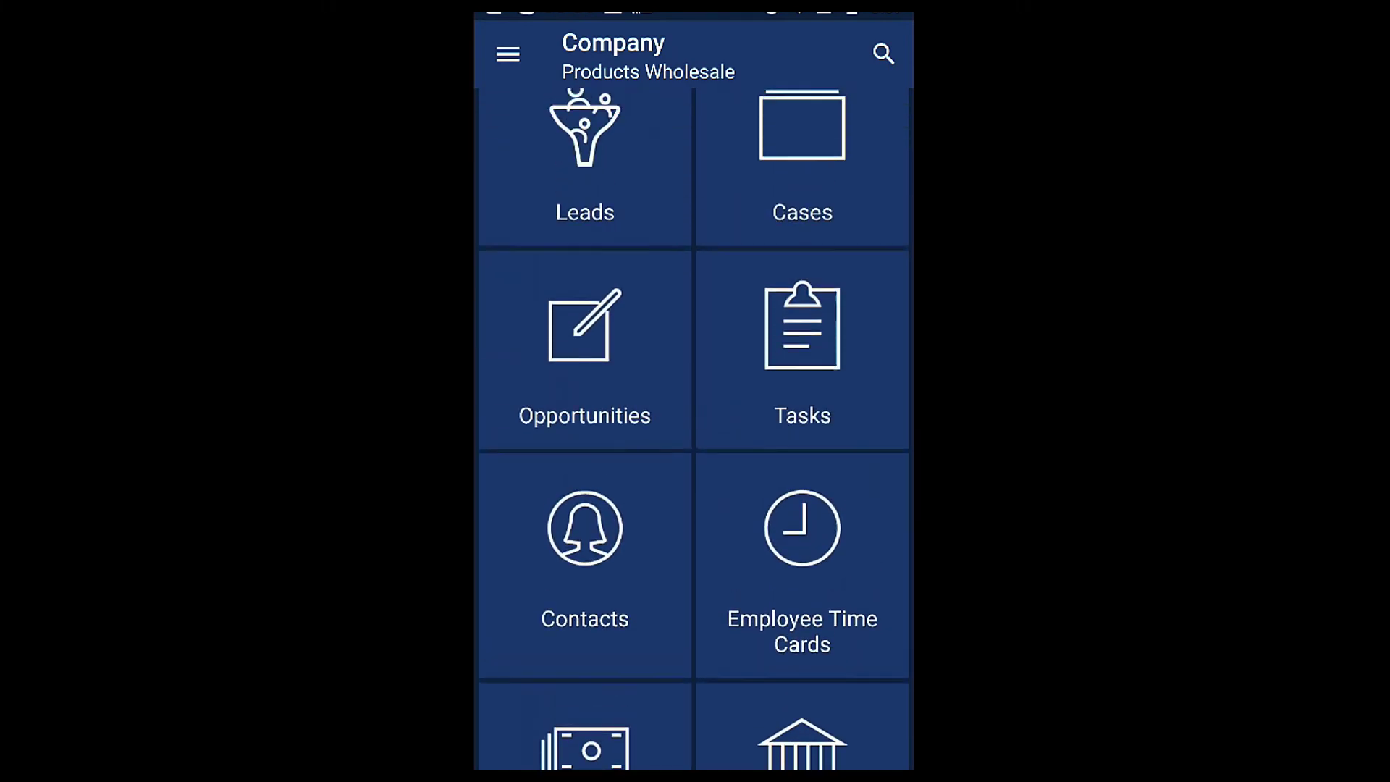
scroll(693, 427, up, 2)
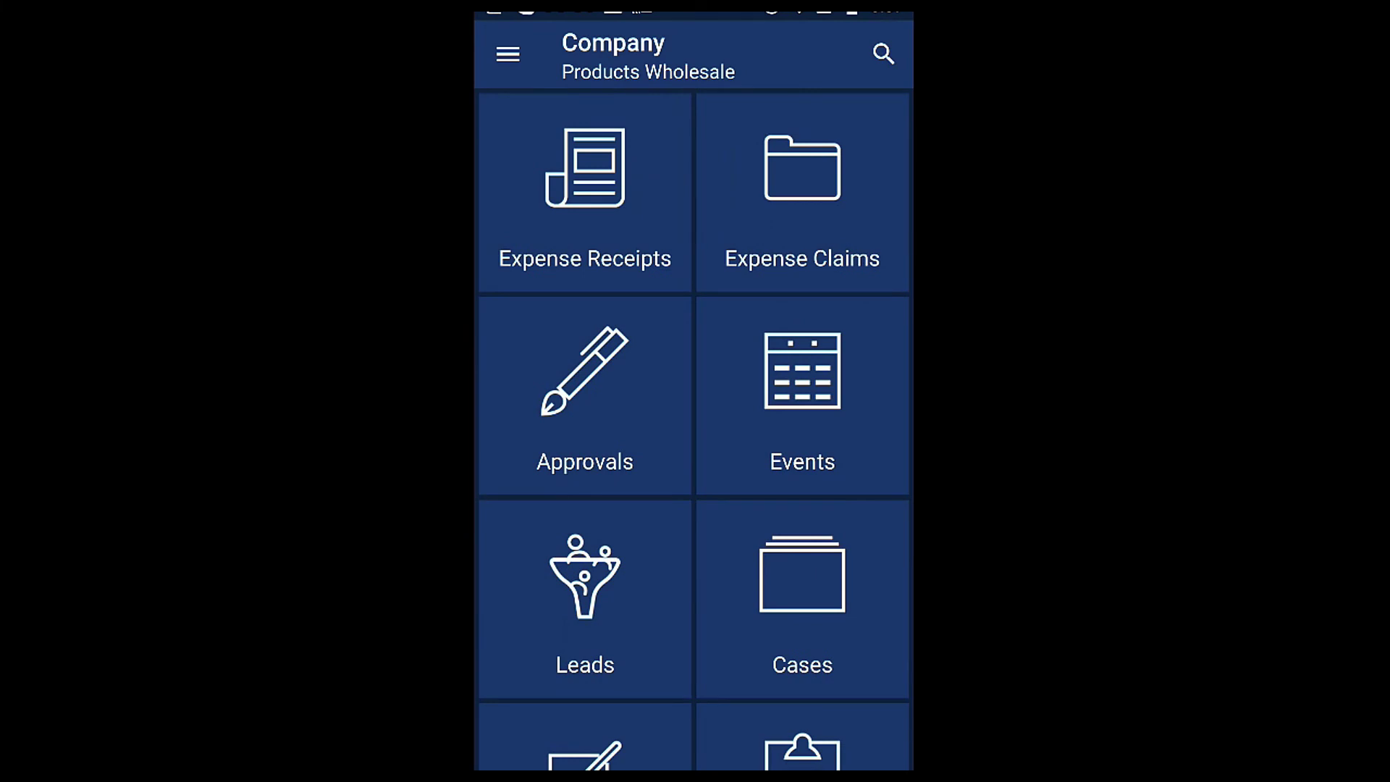
click(585, 193)
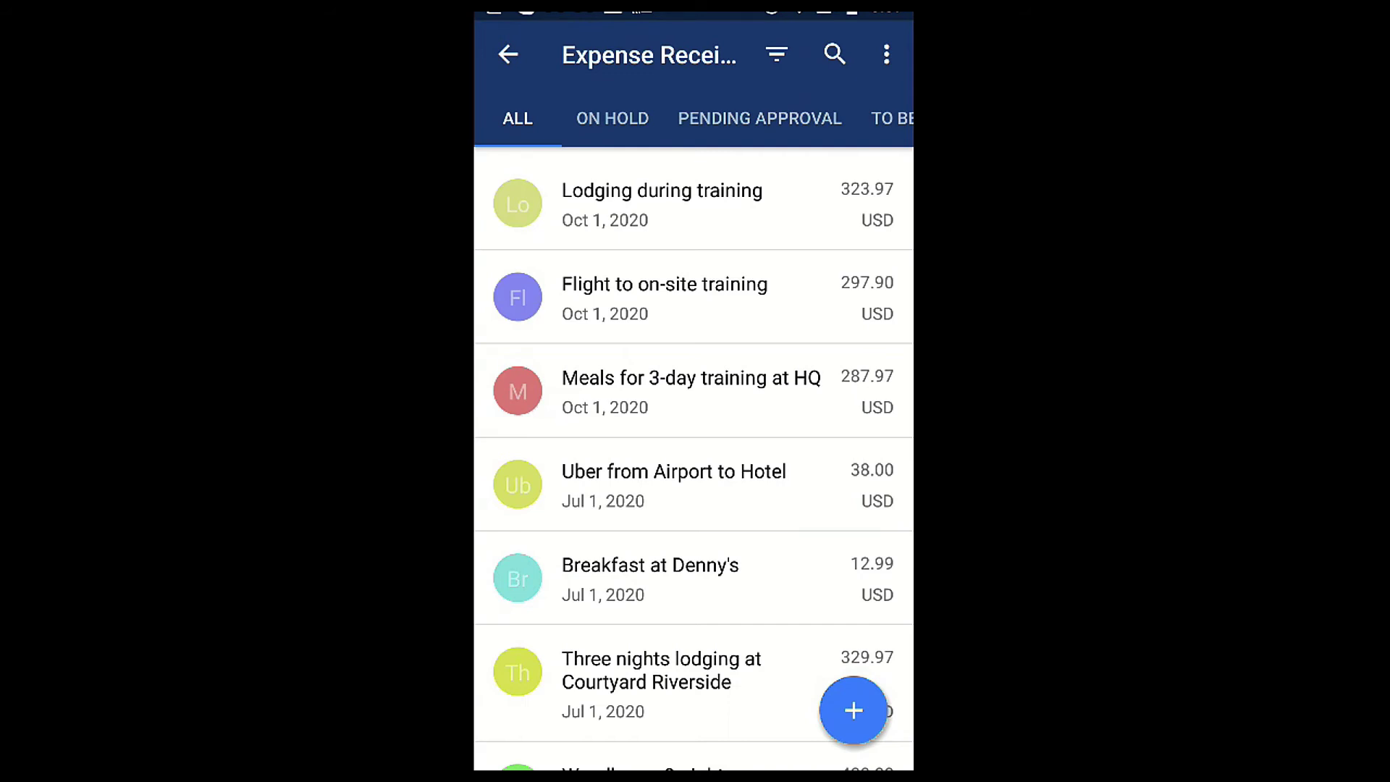
- Add a new expense receipt with description 'lunch' and bring up the camera for the paper receipt
click(854, 710)
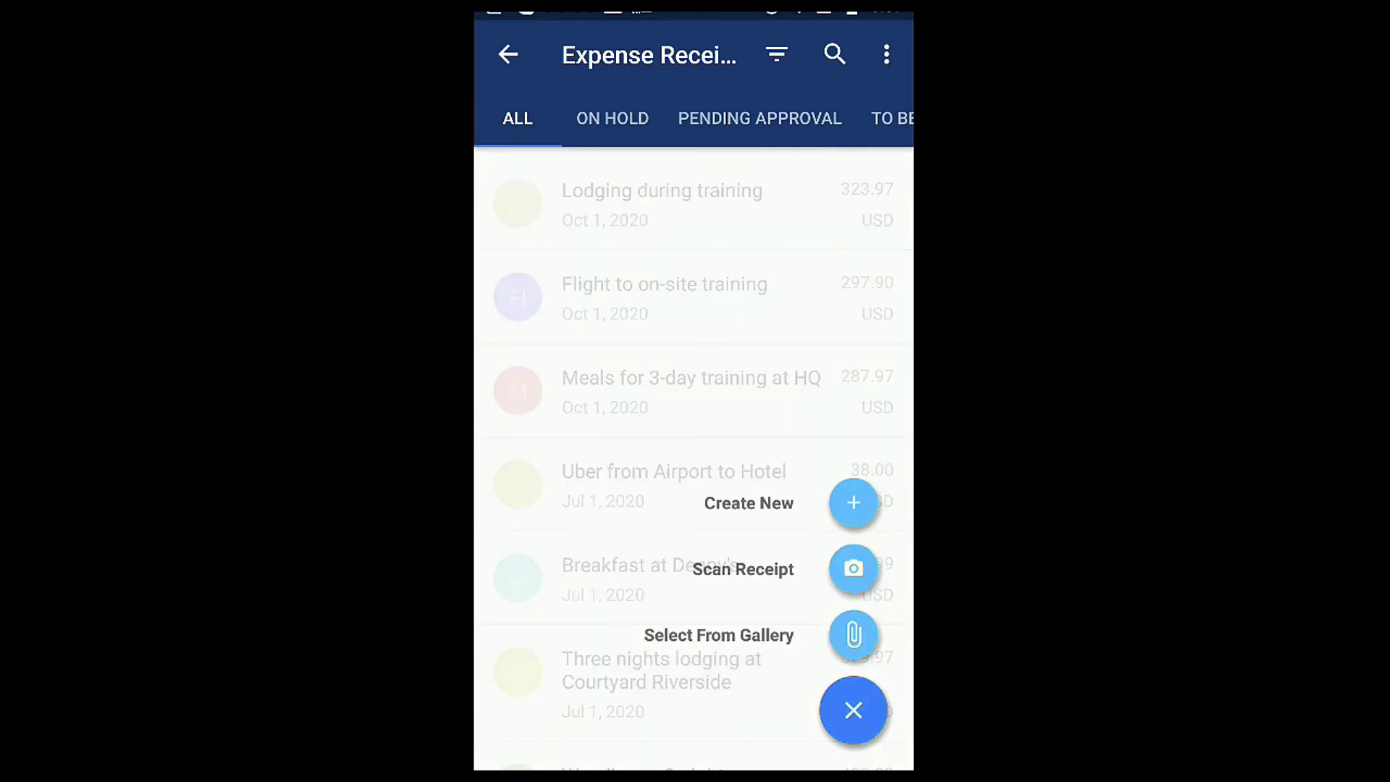
click(854, 503)
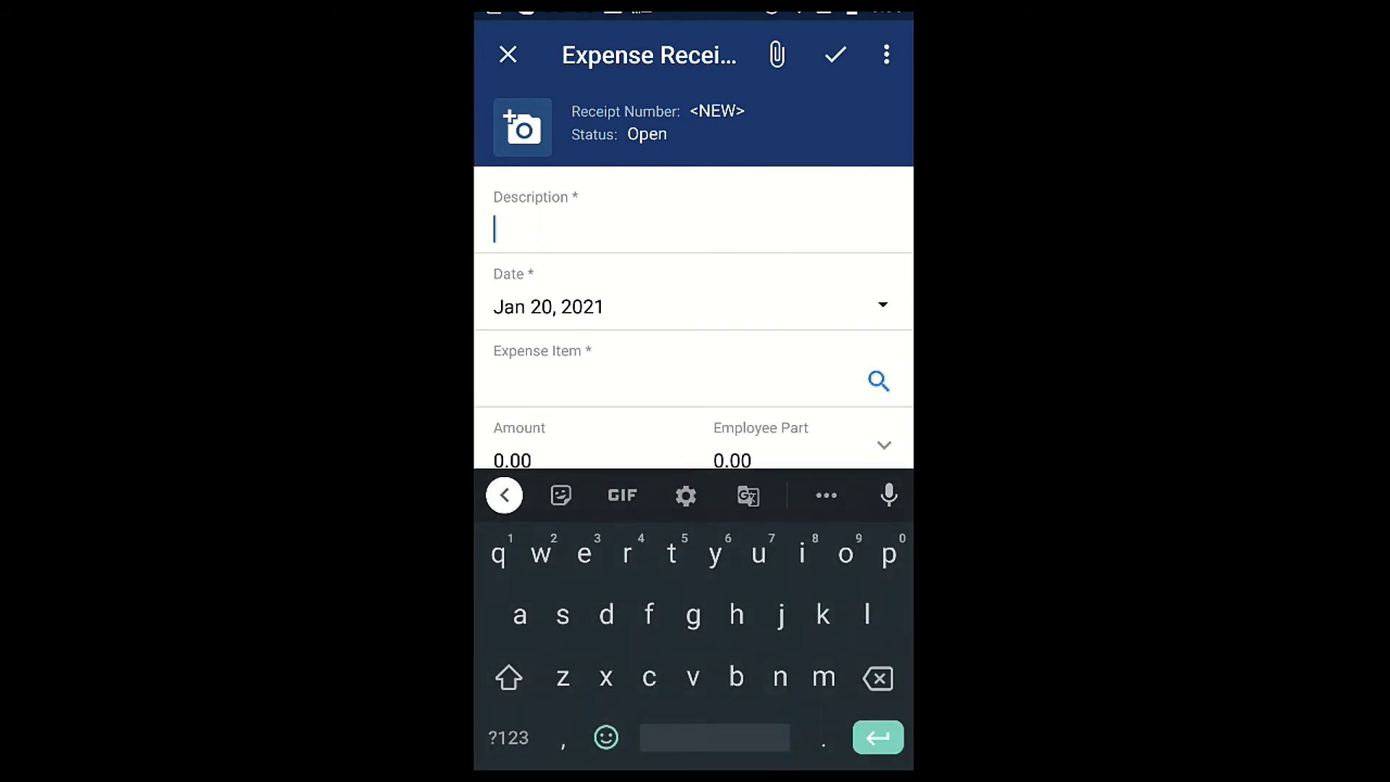
text(lu)
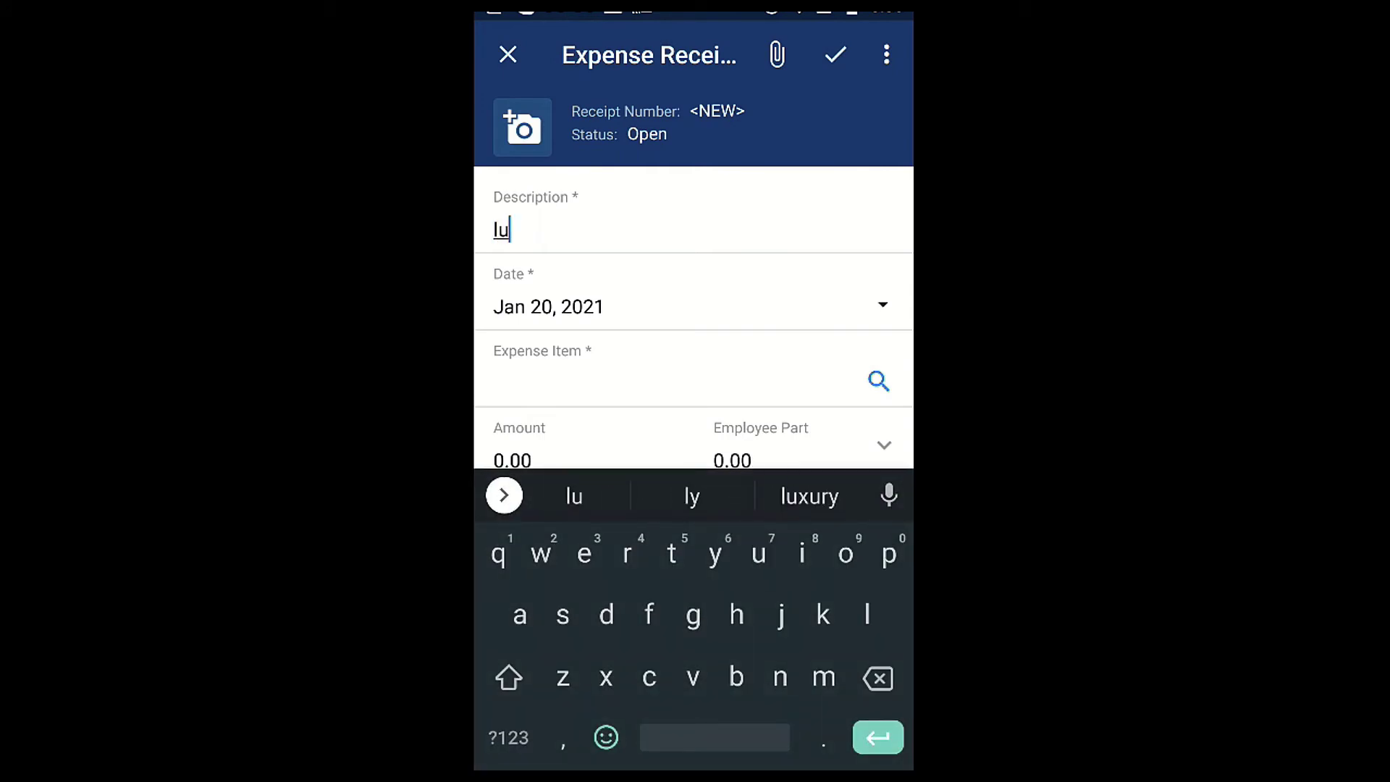
text(nch)
key(Return)
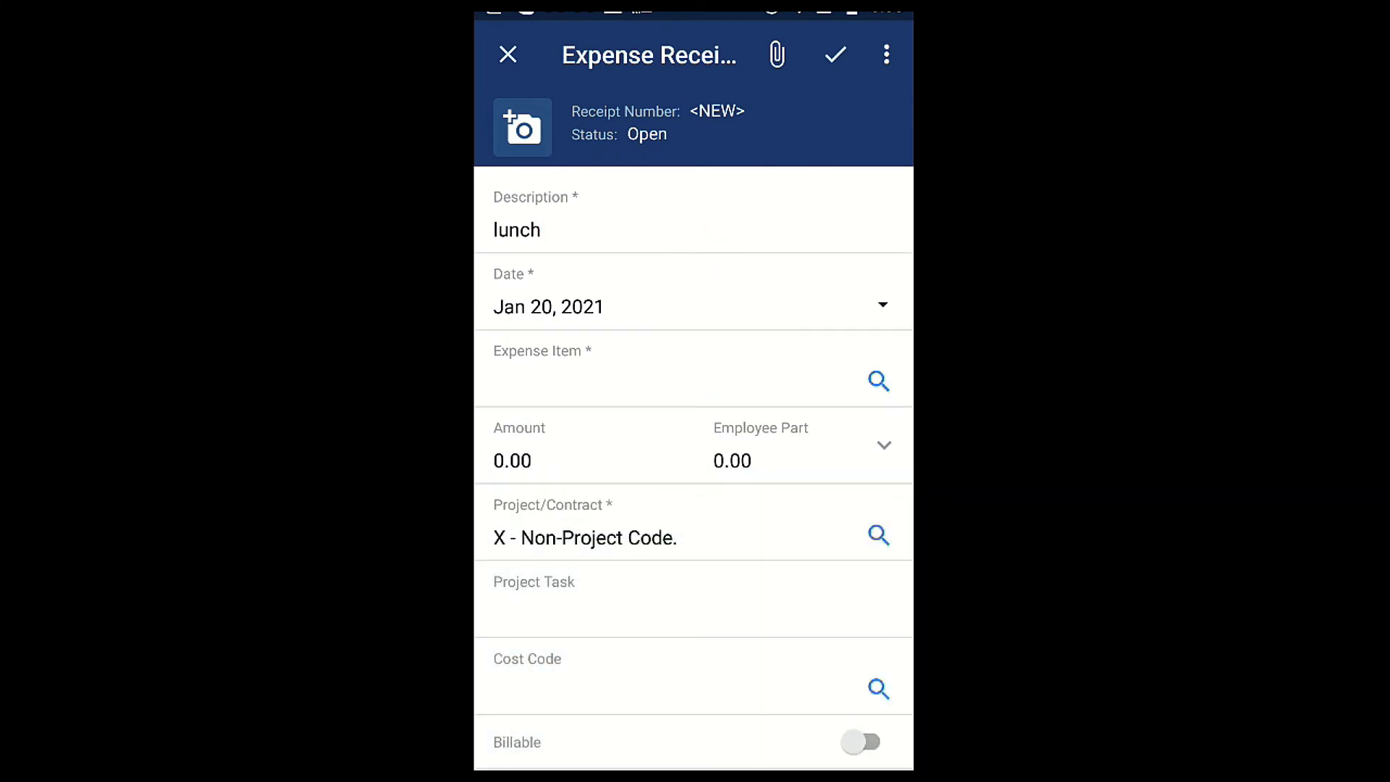
click(522, 127)
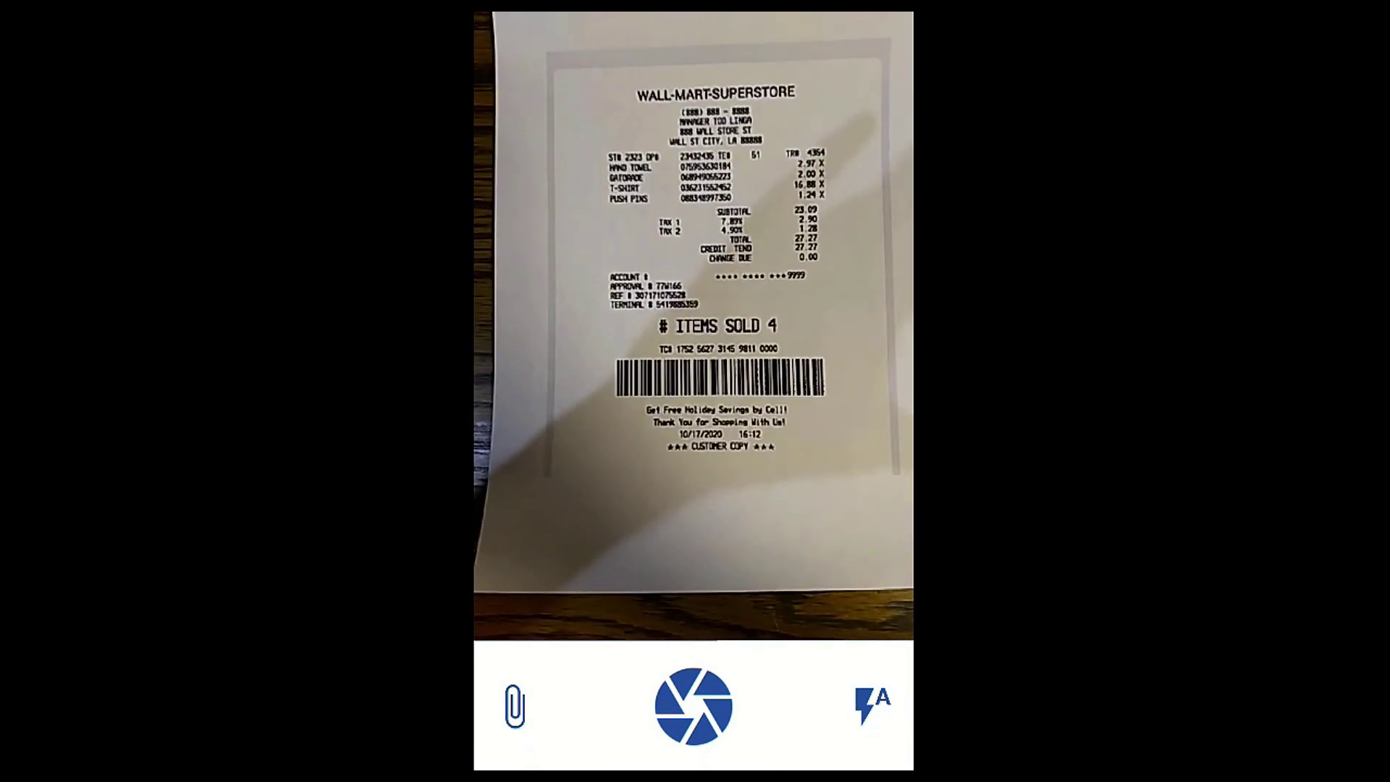
- Attach the receipt photo and set expense item Hotels and Lodging with amount 100.00
click(693, 705)
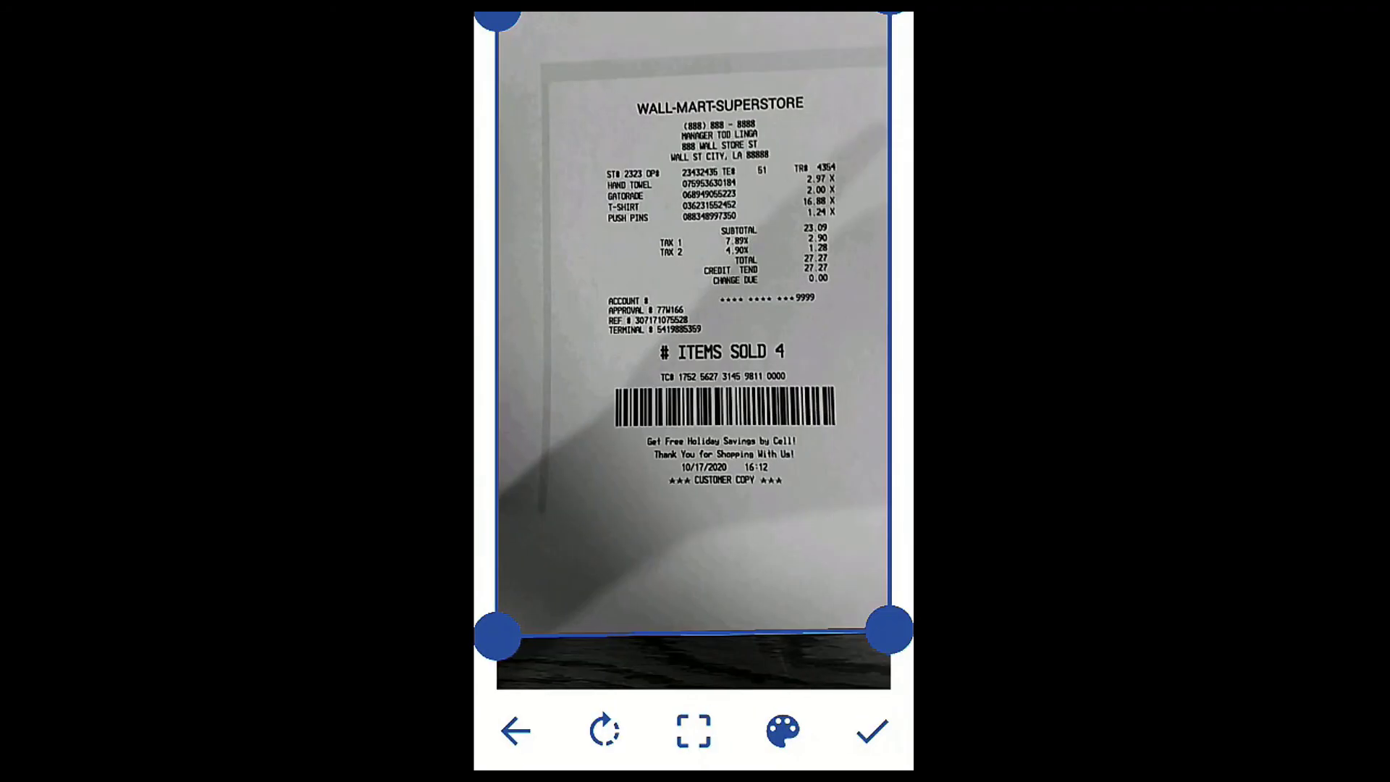
click(872, 732)
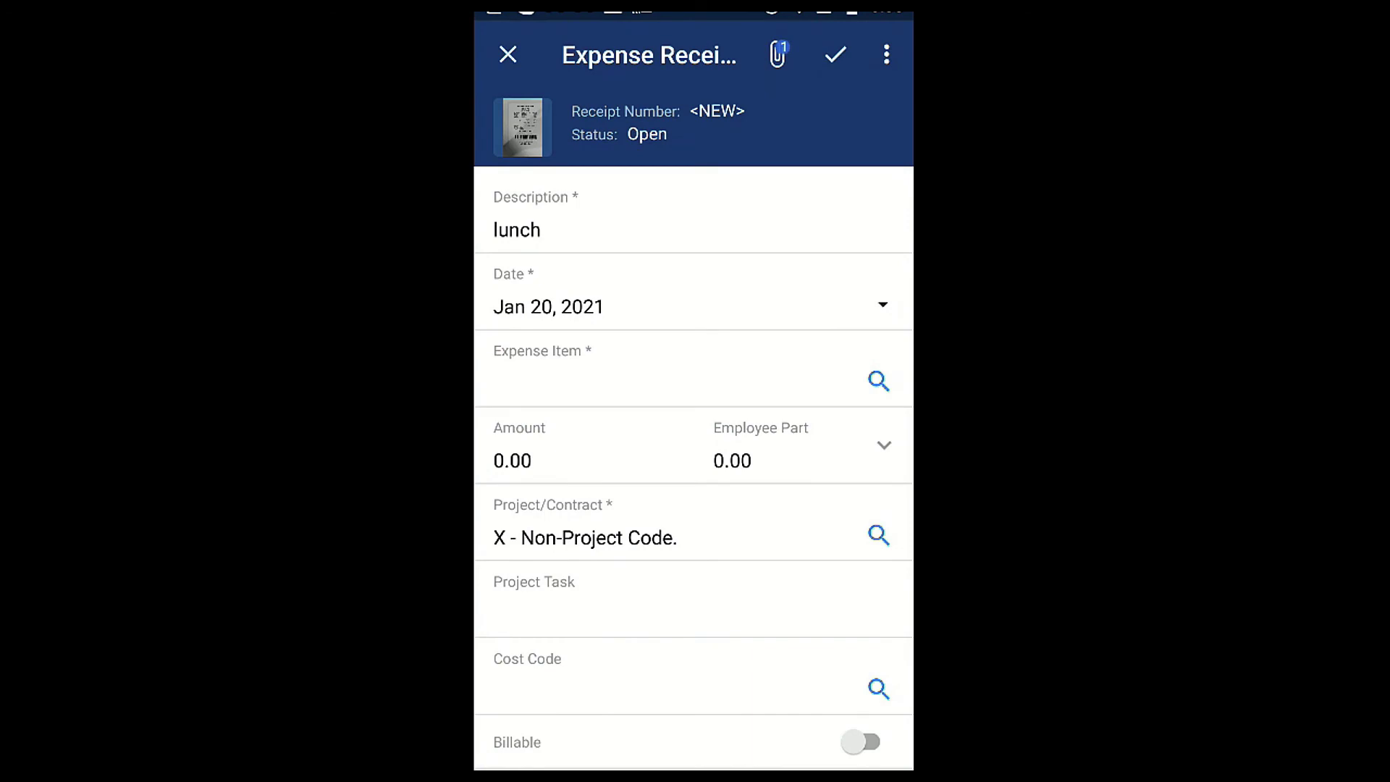
click(879, 380)
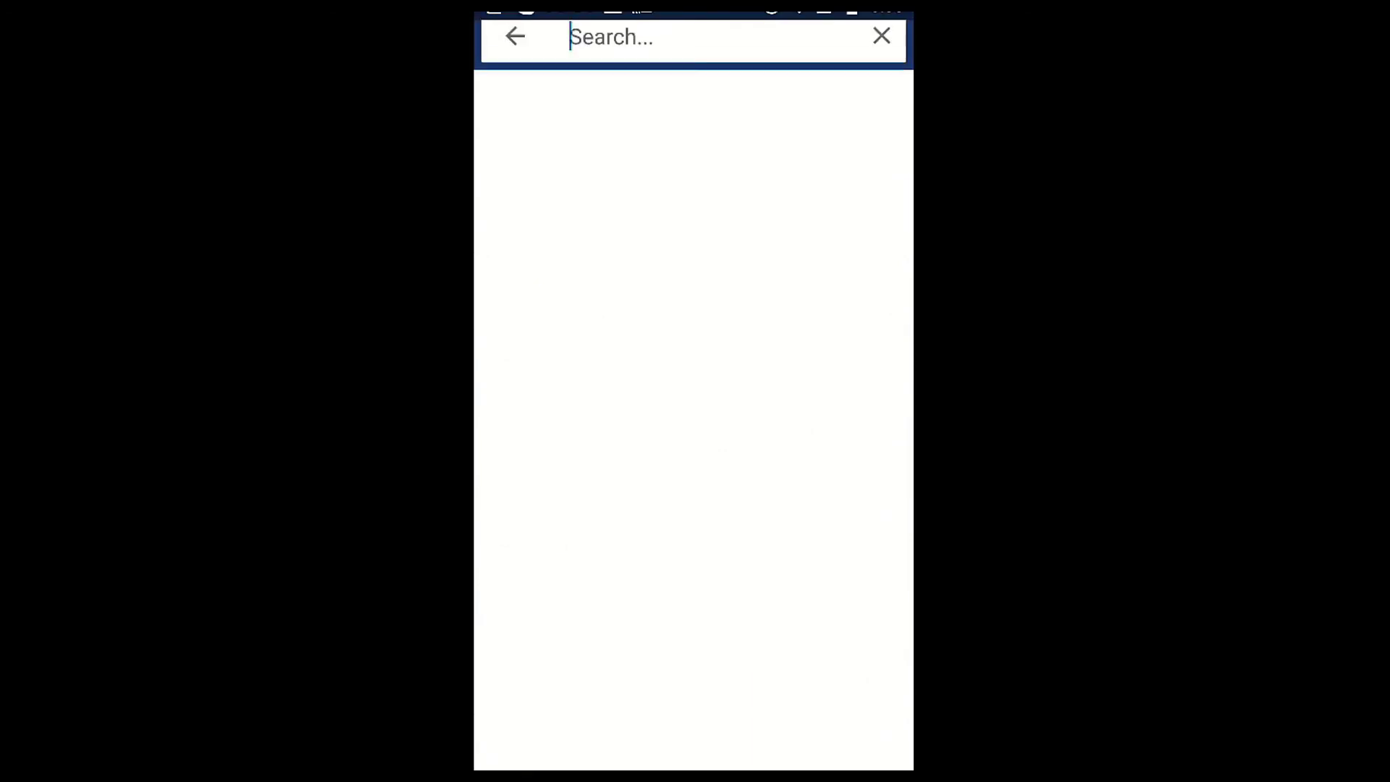
click(578, 141)
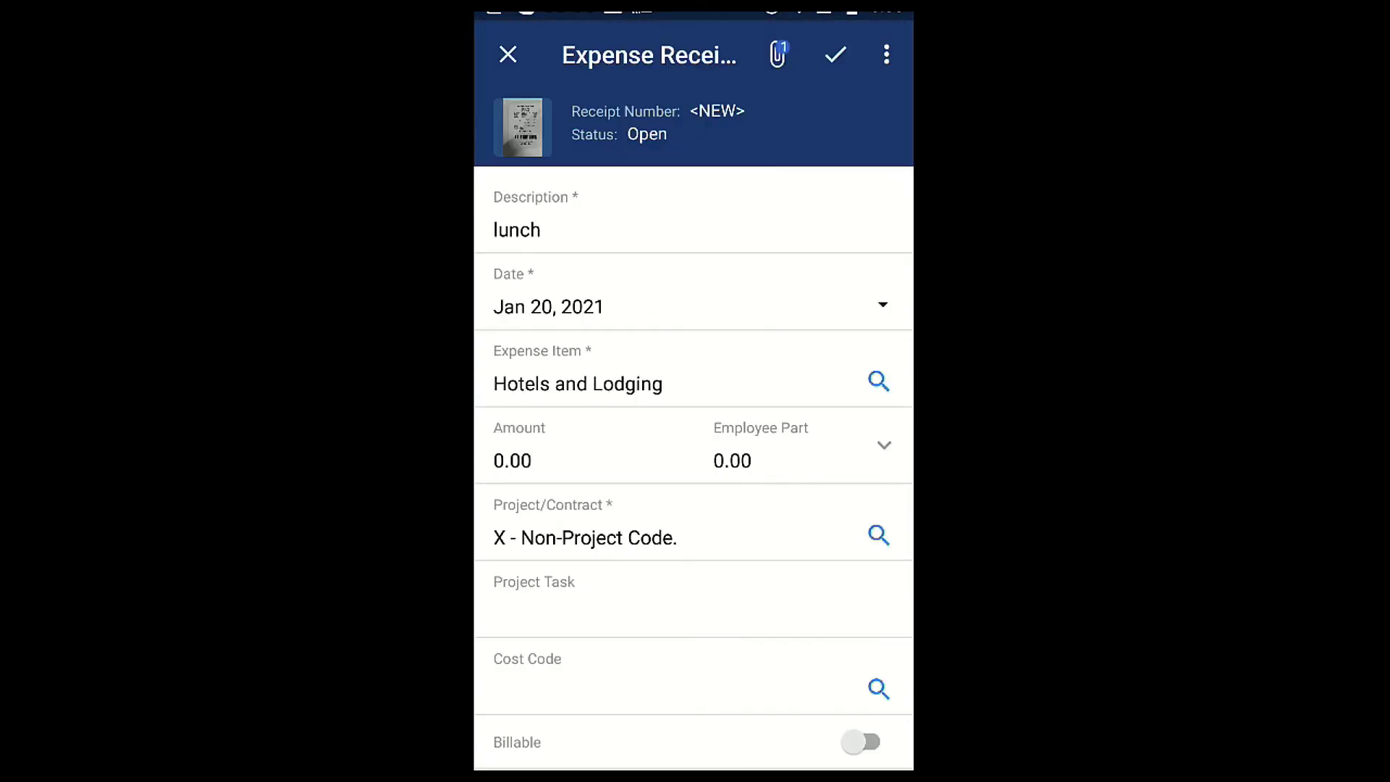
click(512, 460)
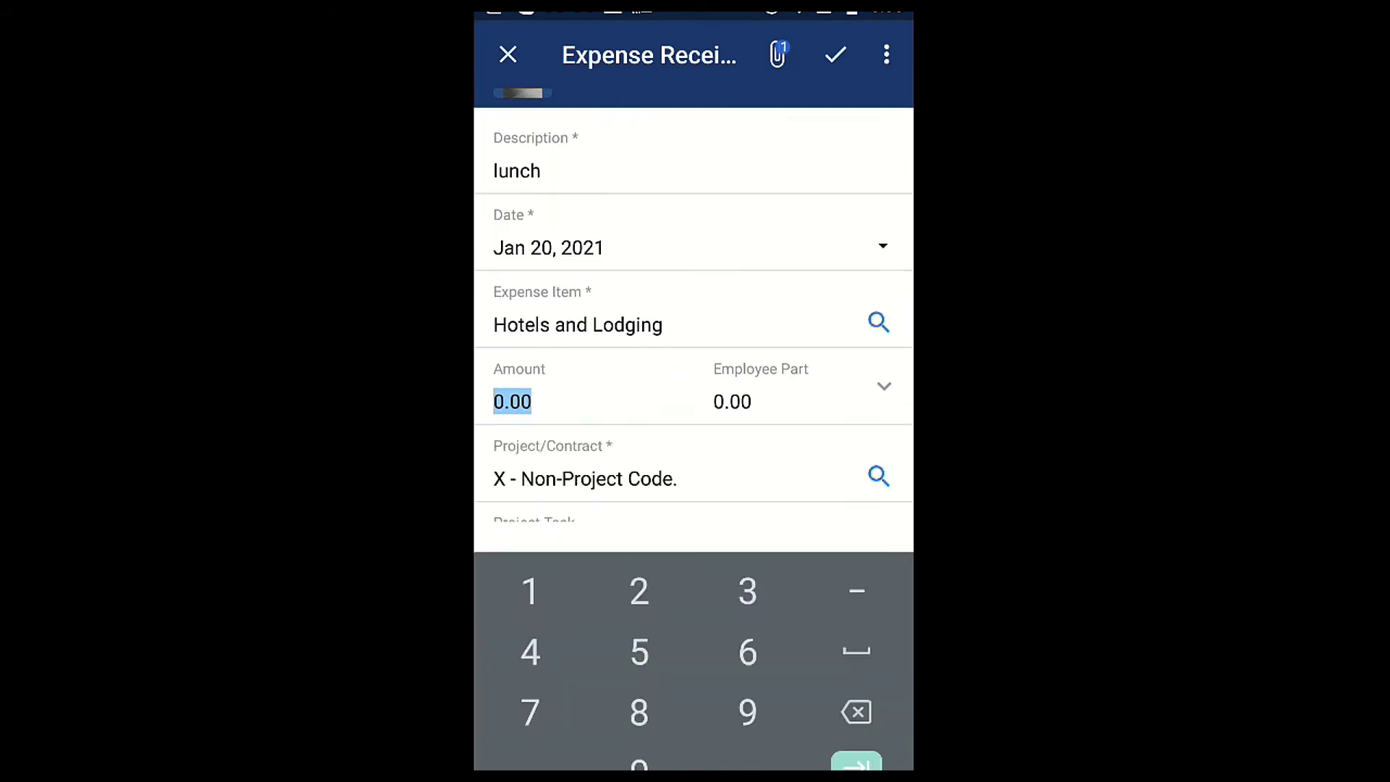
text(100)
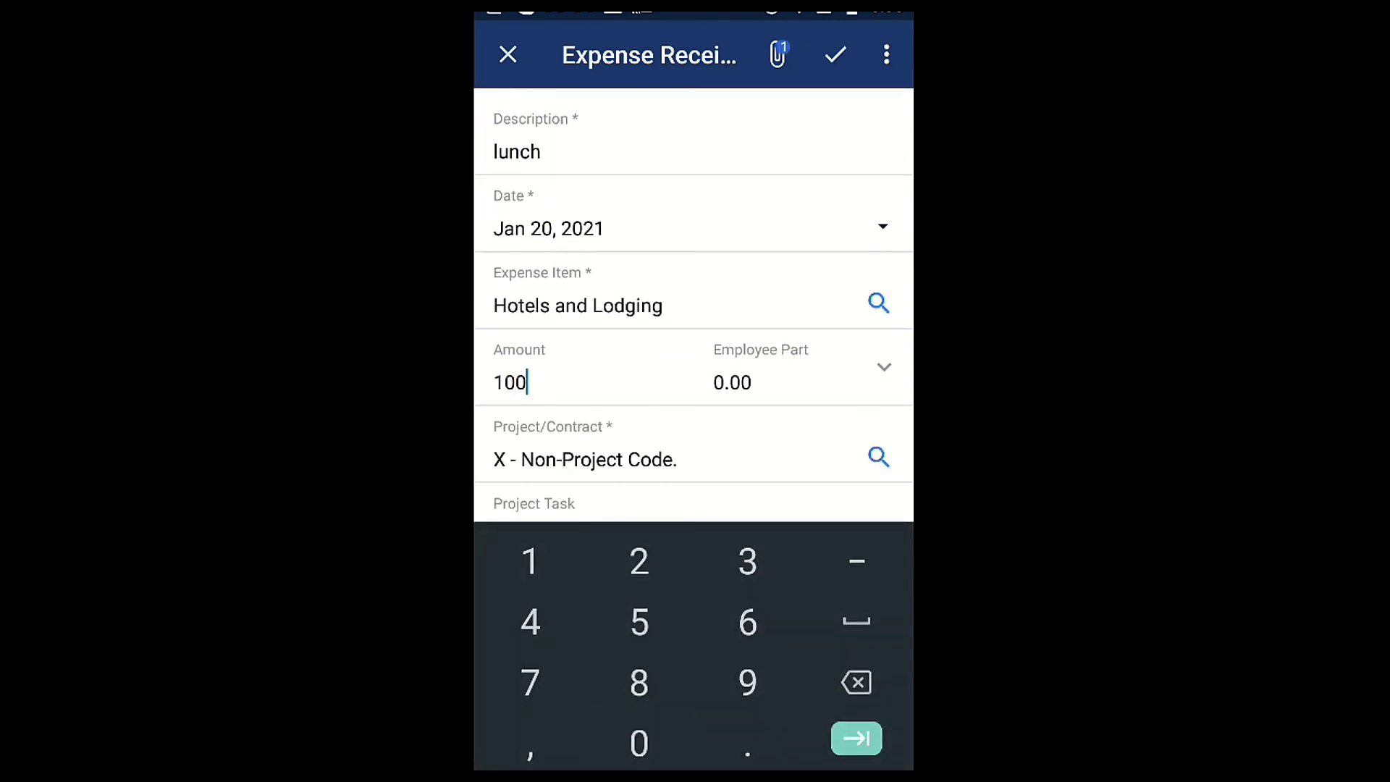
key(Tab)
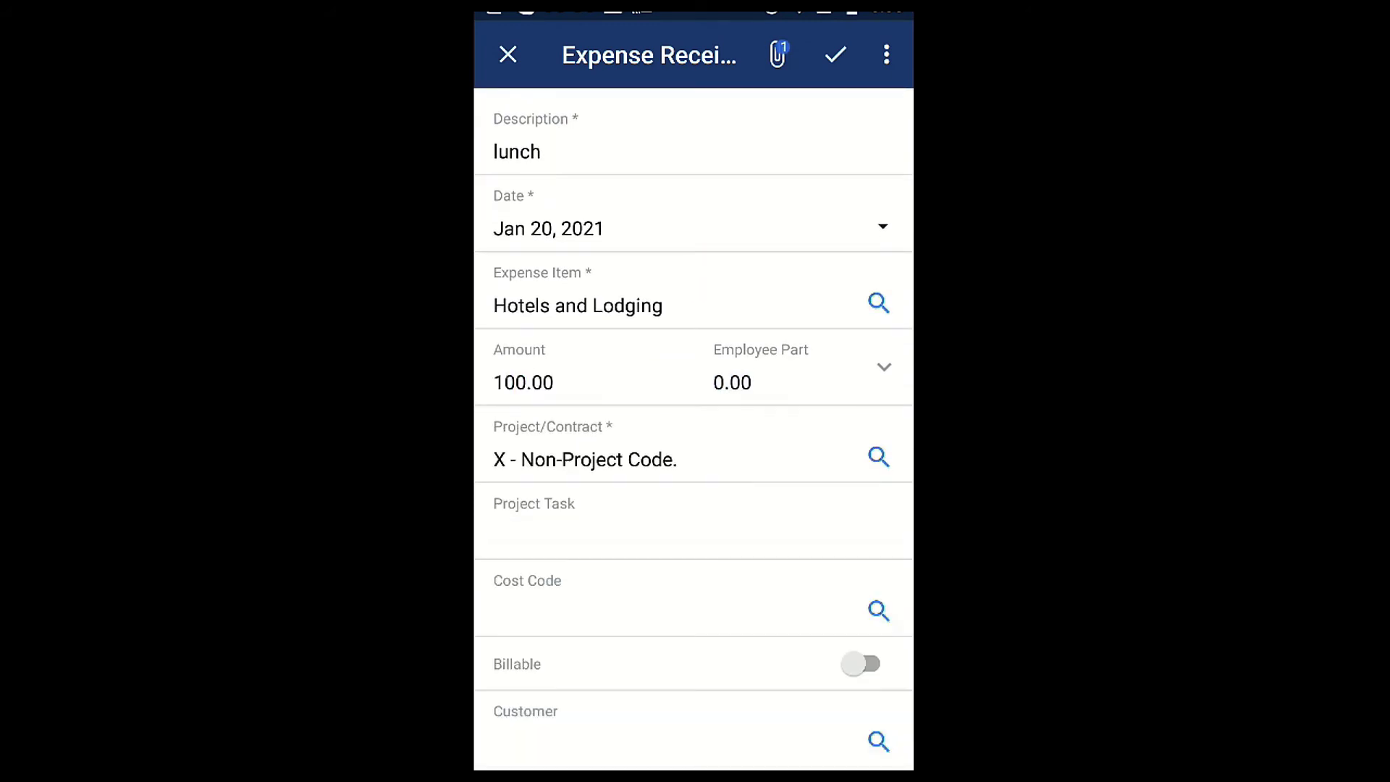
- Review the 'lunch' receipt's details and save it
scroll(693, 429, down, 3)
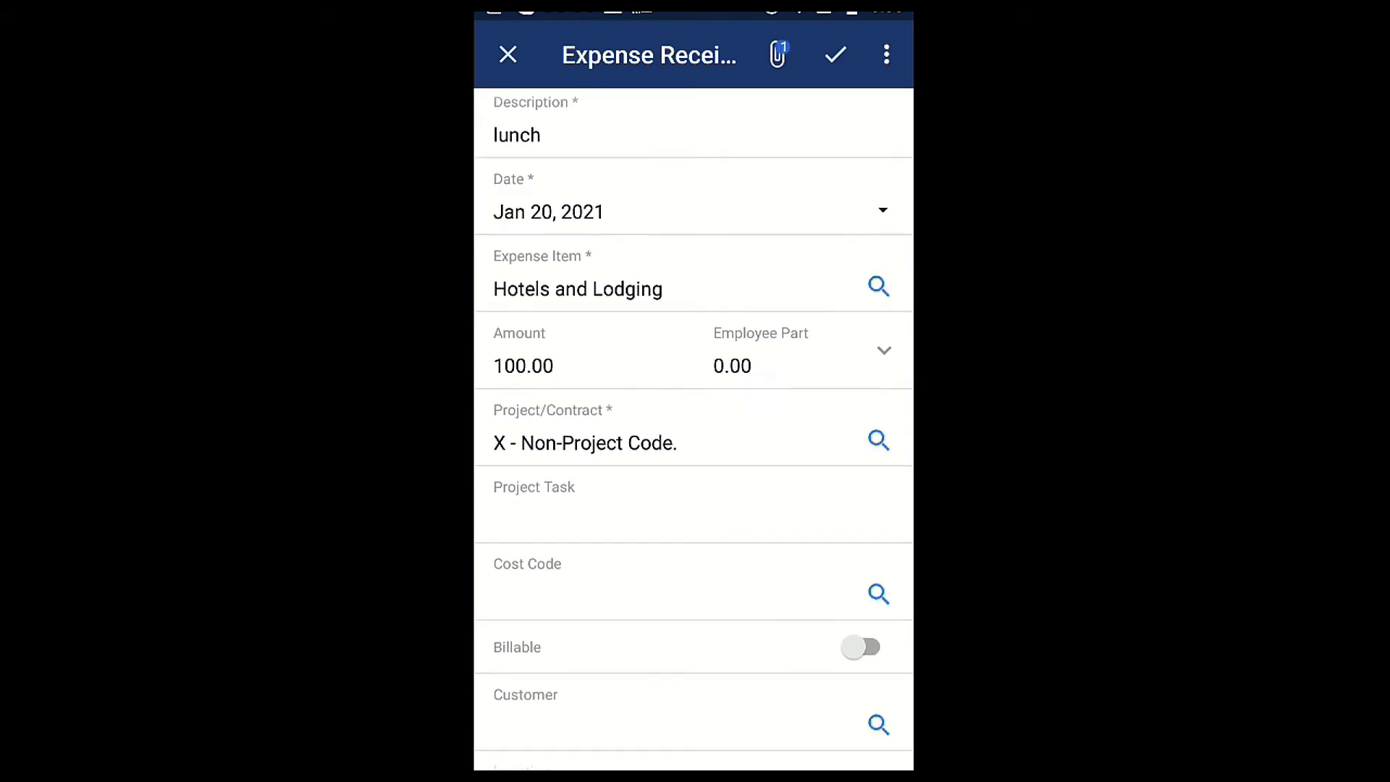
scroll(693, 429, up, 2)
scroll(693, 429, up, 3)
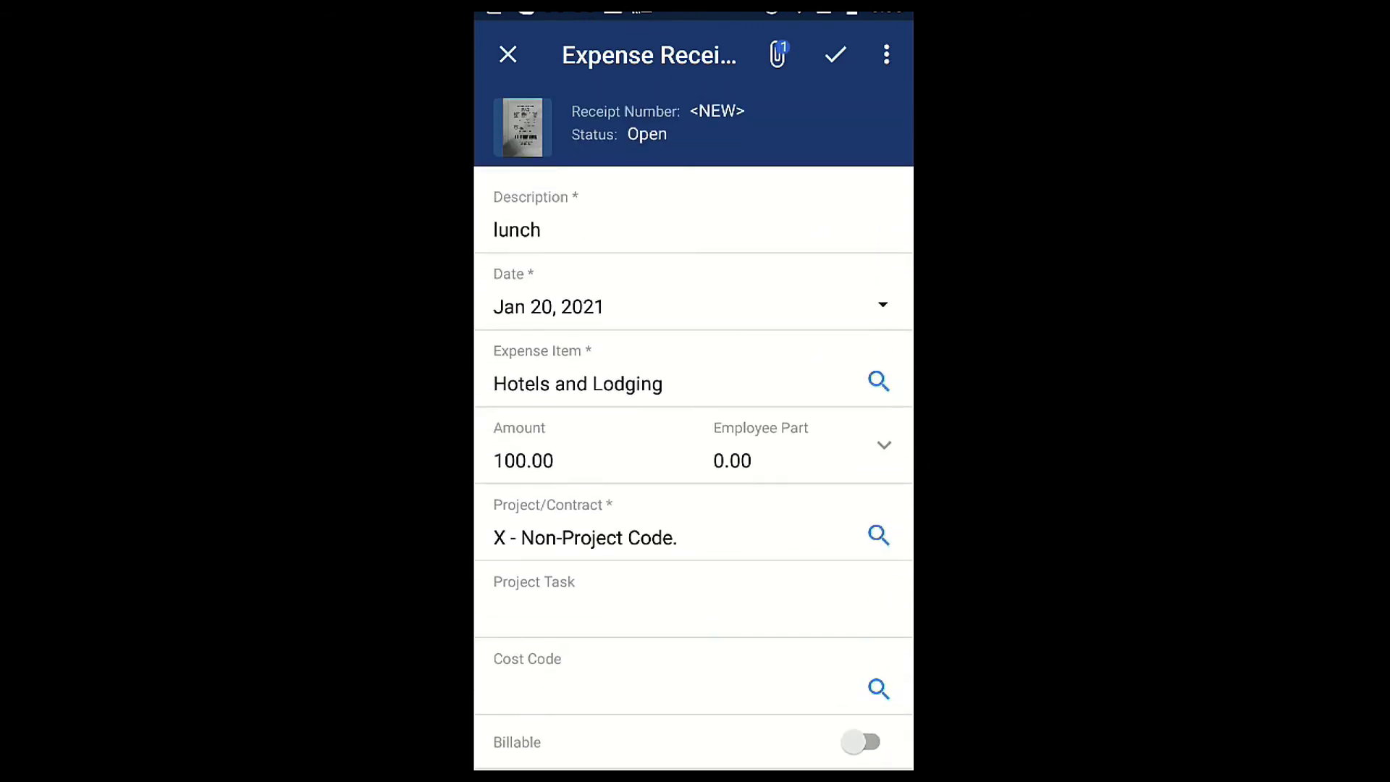
scroll(693, 429, down, 2)
scroll(693, 428, up, 2)
scroll(693, 429, down, 3)
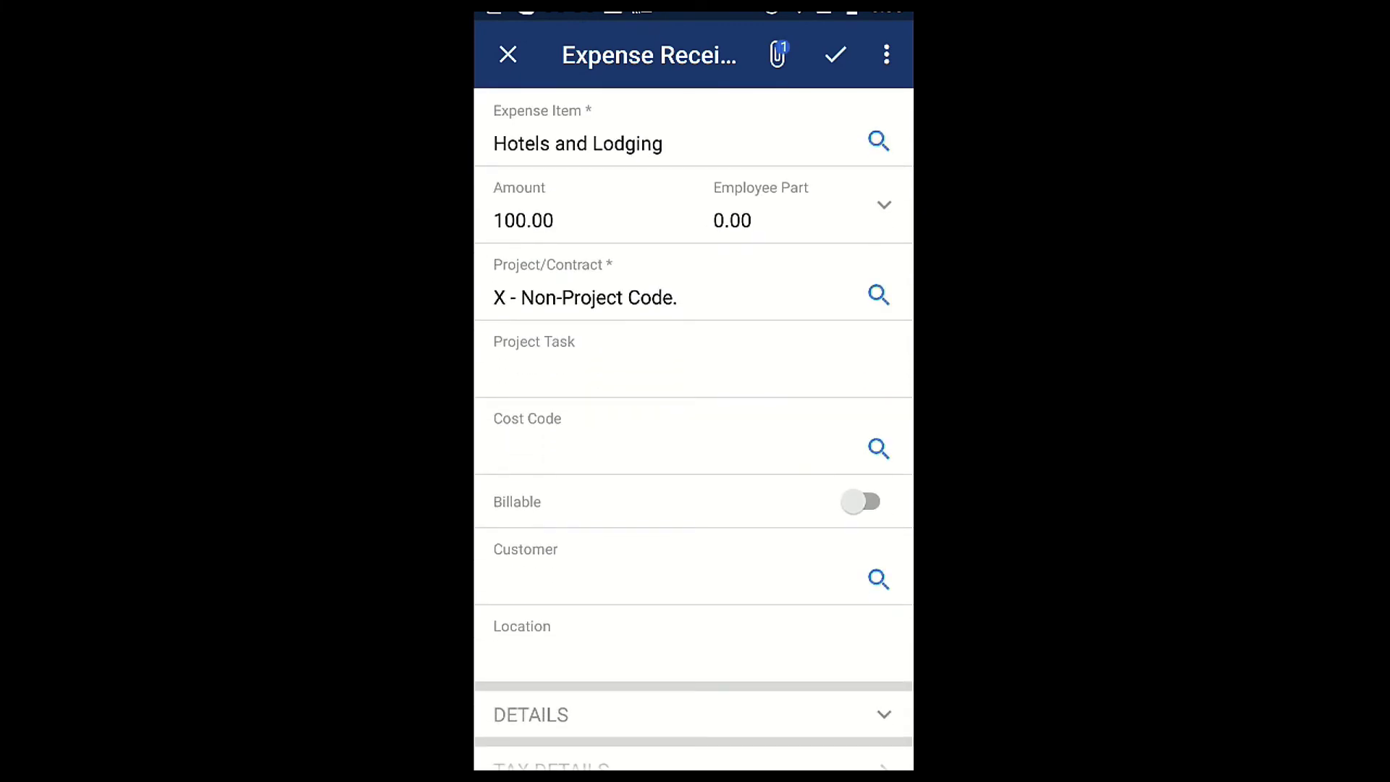
scroll(693, 428, down, 1)
scroll(693, 428, up, 4)
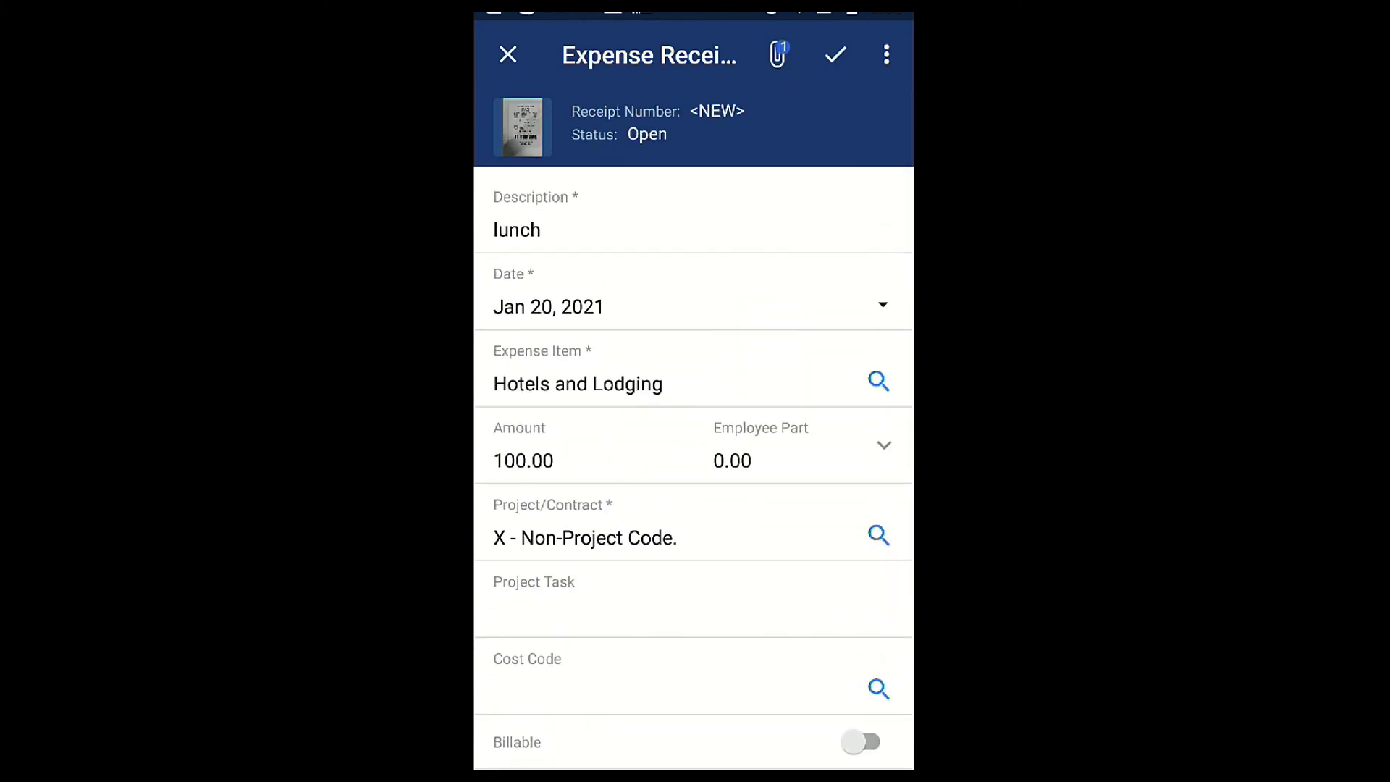
click(835, 54)
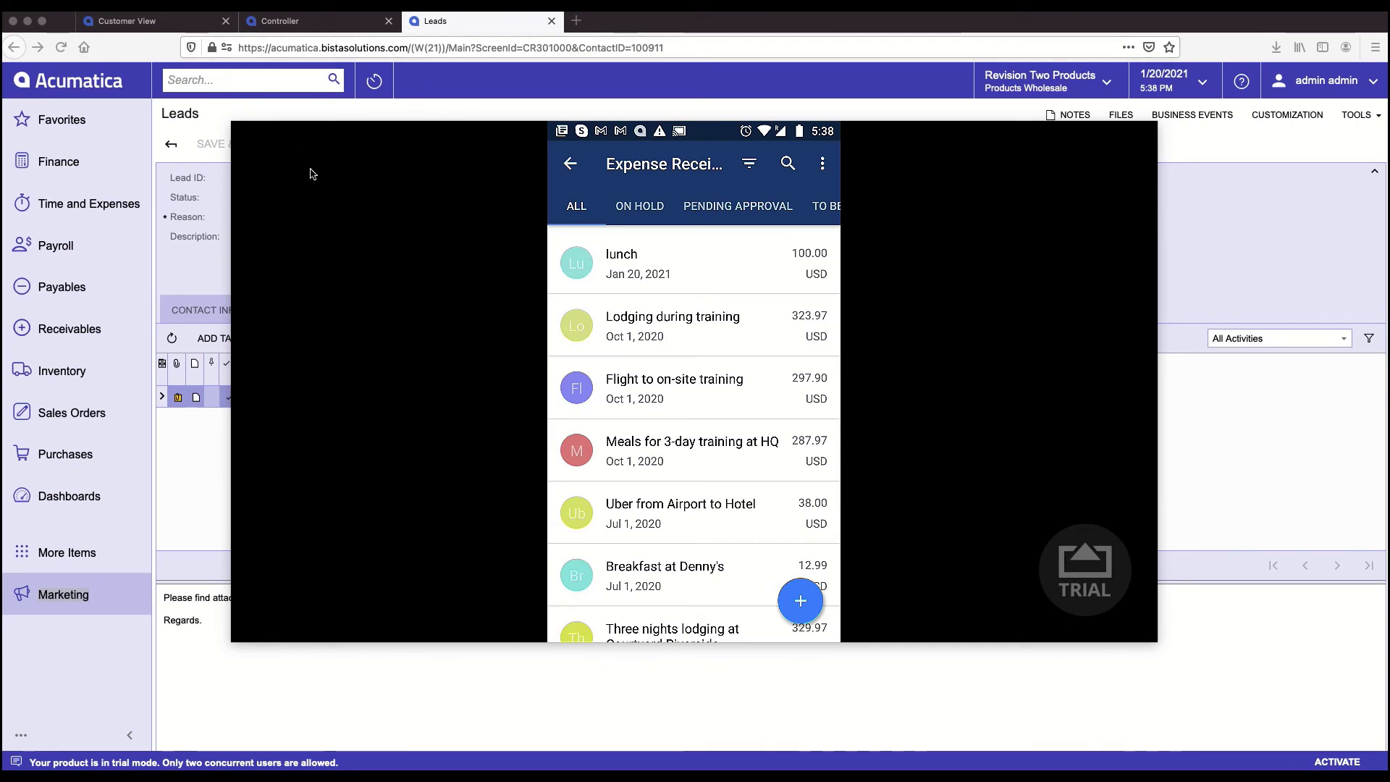
- Check the 100.00 lunch receipt atop the phone list, then close the AirServer mirror with Cmd+Tab
mouse_move(312, 173)
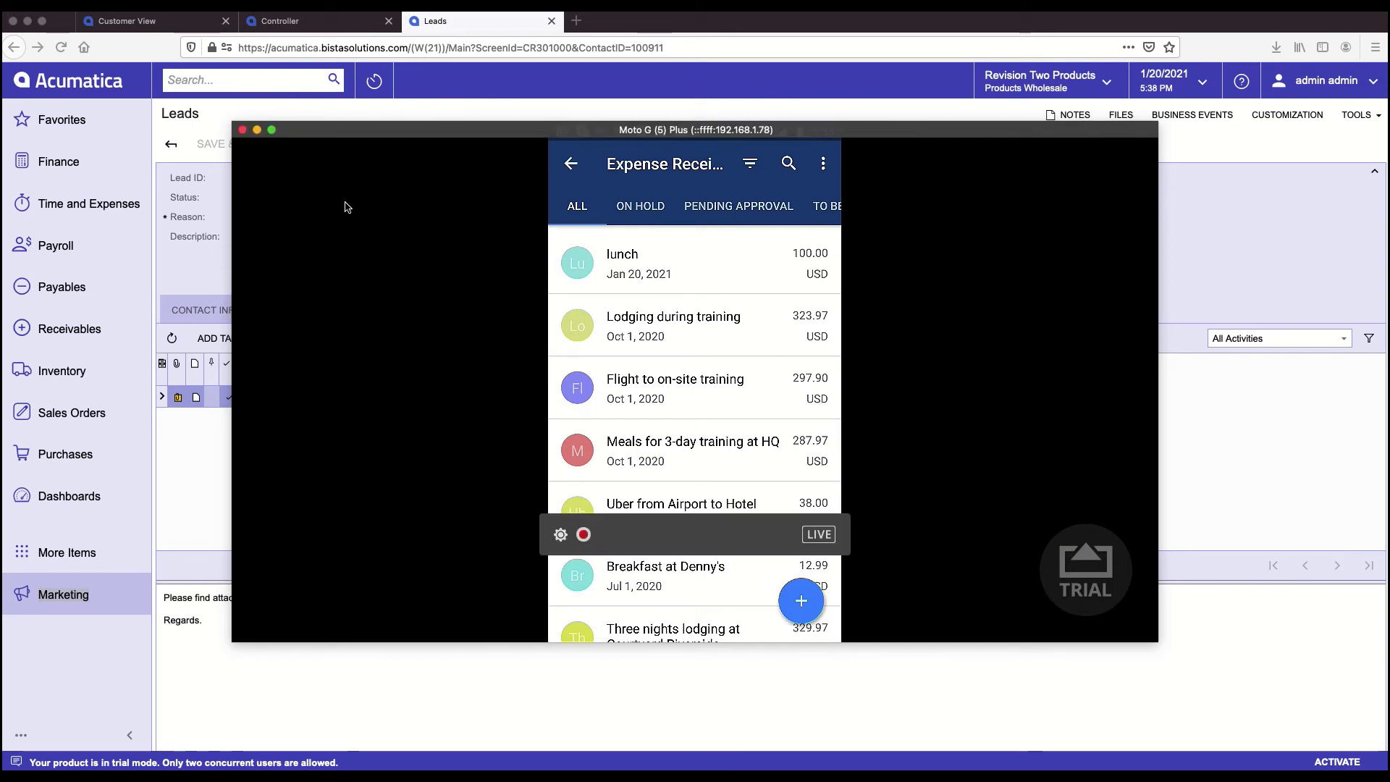
key(super+Tab)
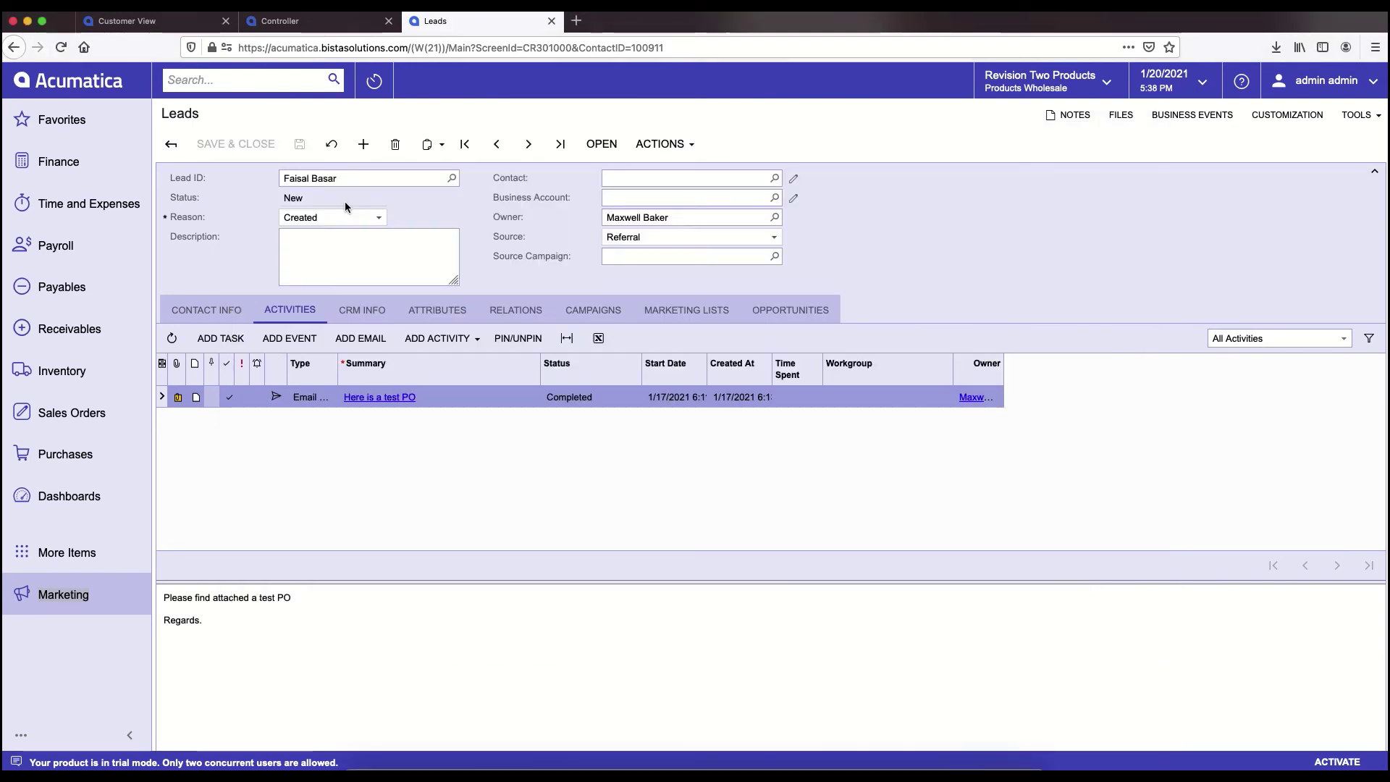
- Search 'expense', go to Expense Receipts, and open the 100.00 USD 'lunch' receipt
click(252, 80)
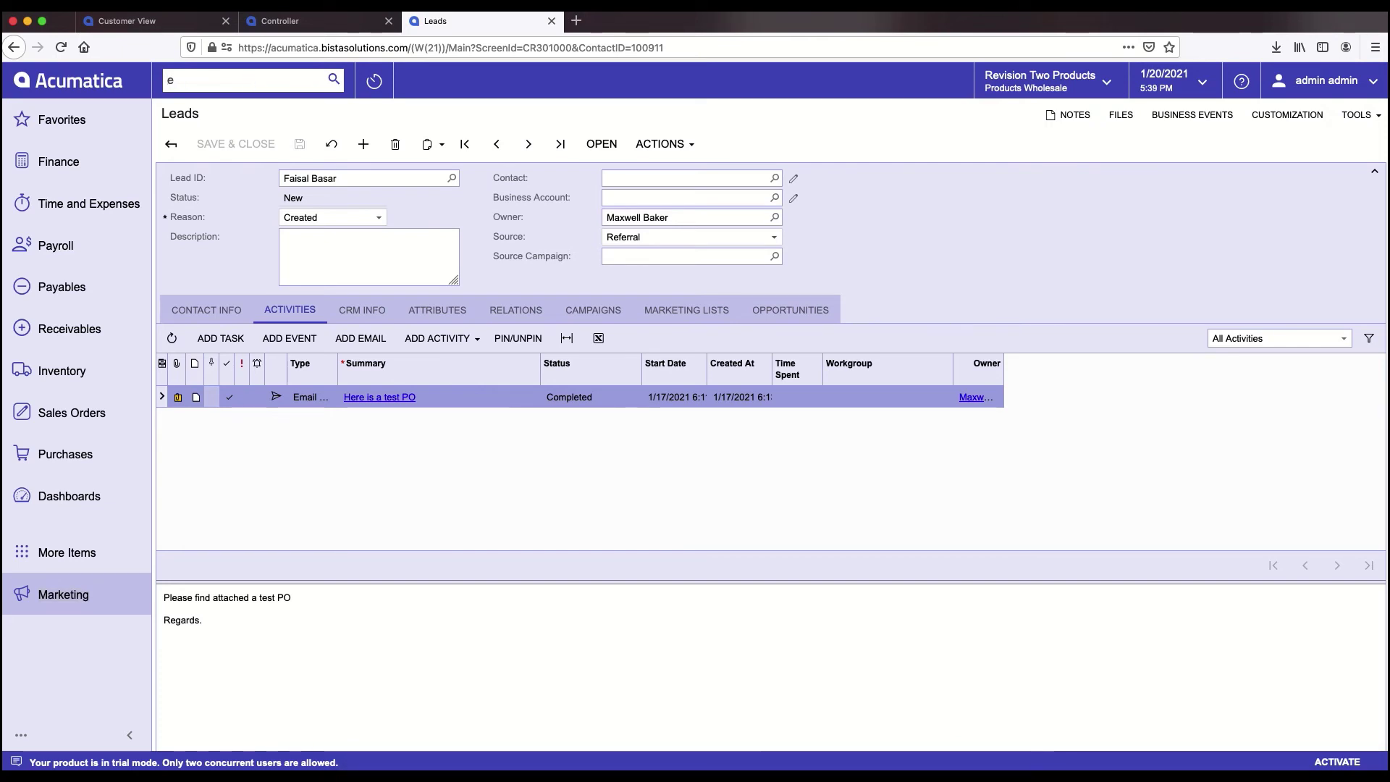
text(expense)
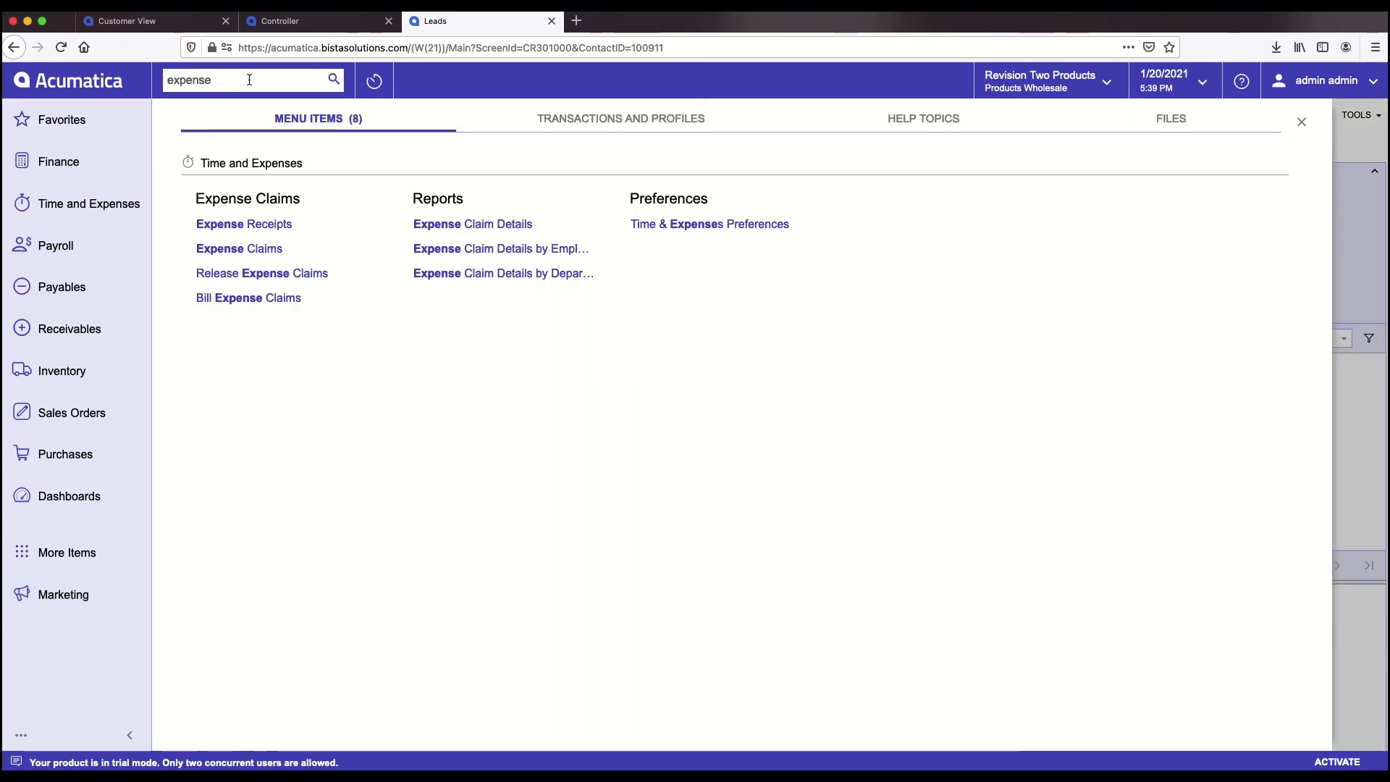
click(247, 224)
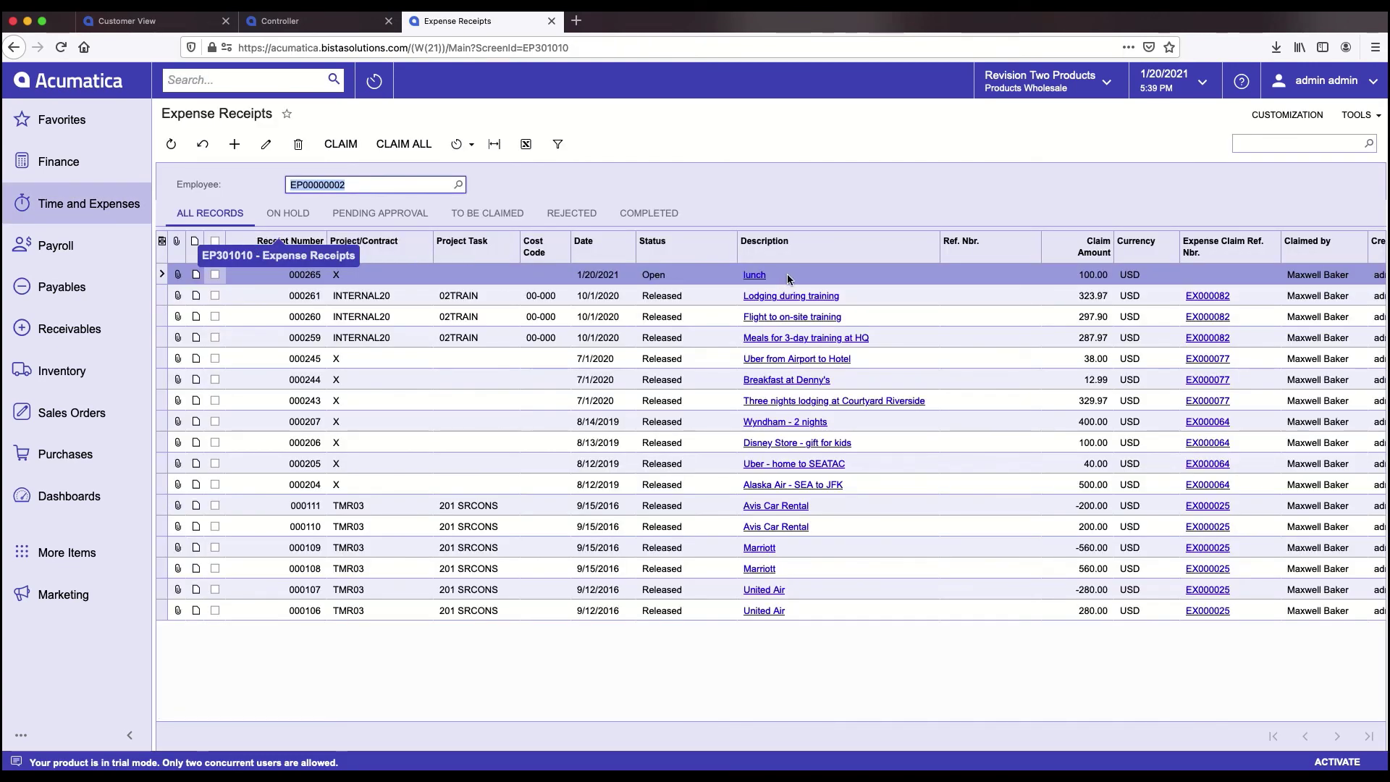
click(789, 280)
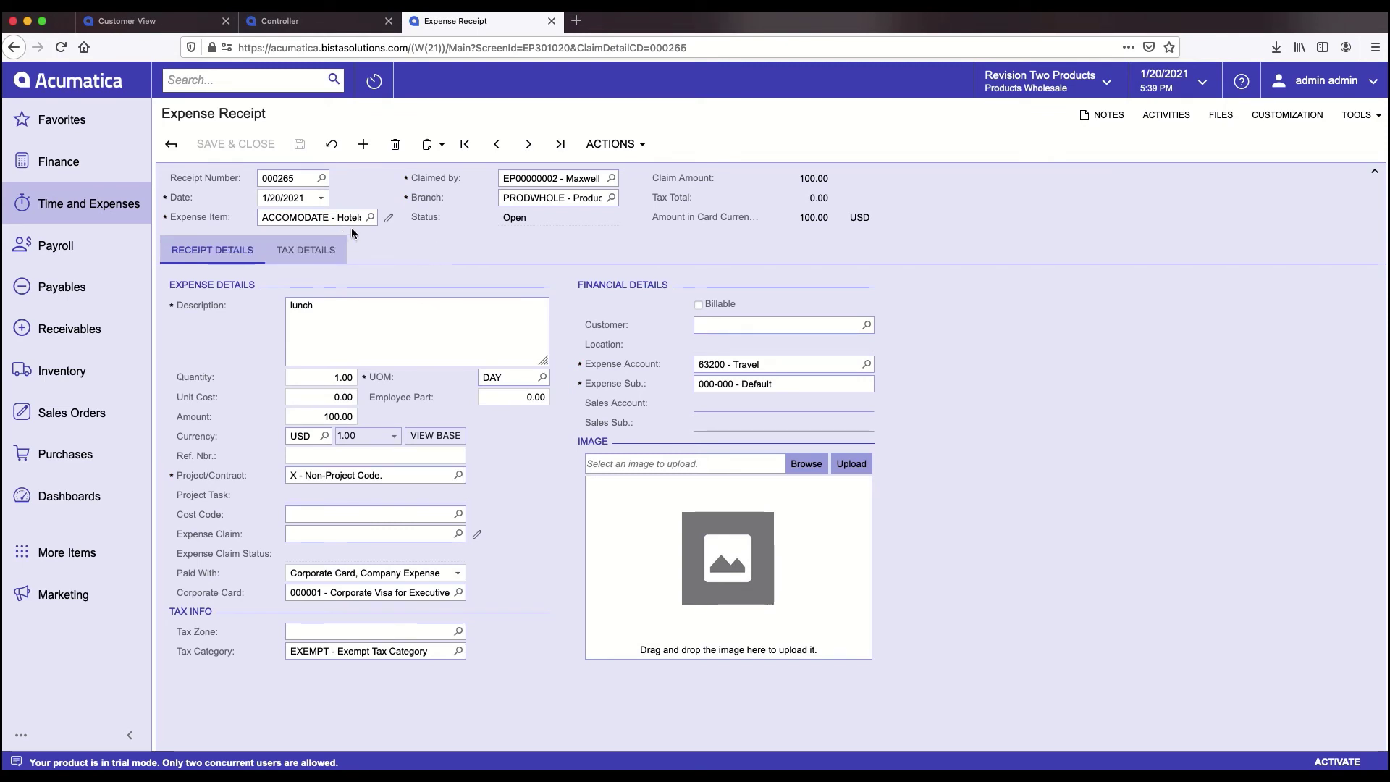
click(1164, 116)
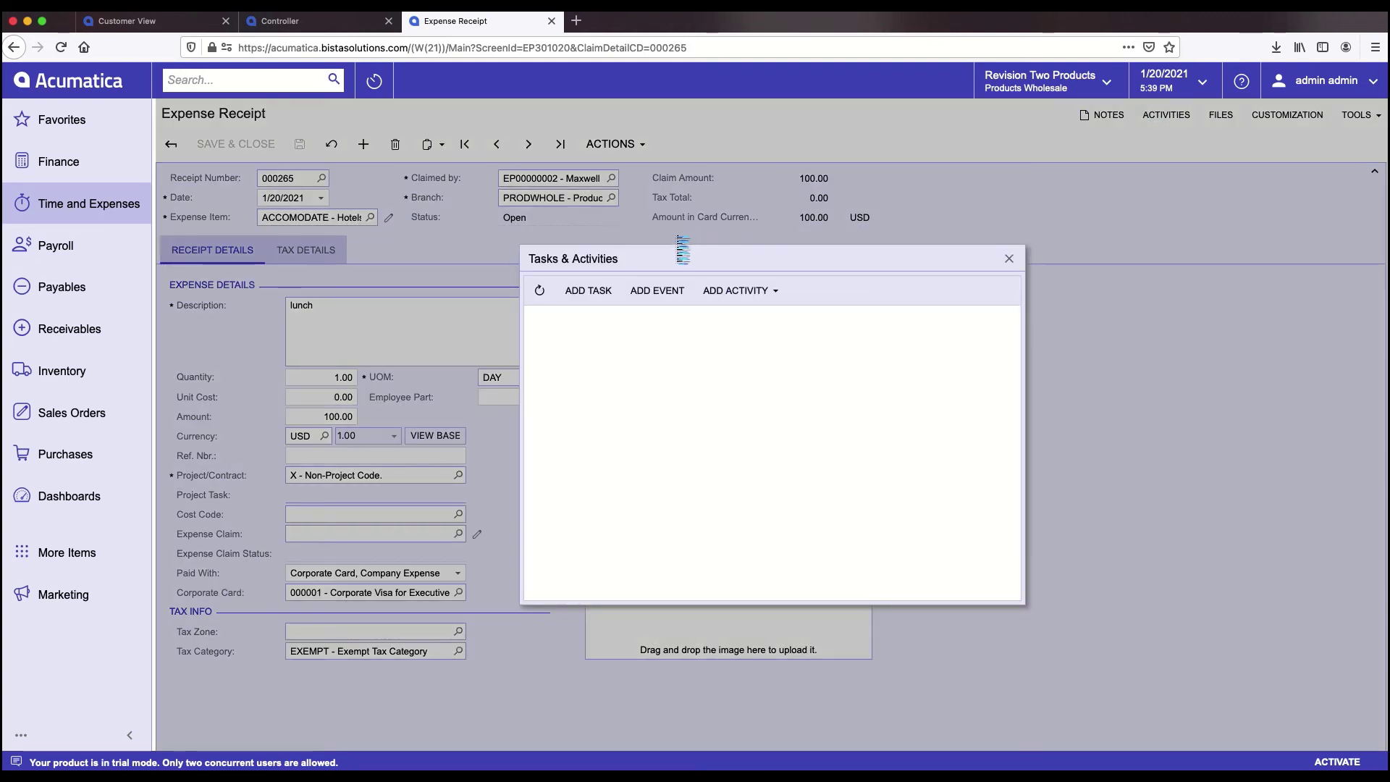
click(1009, 258)
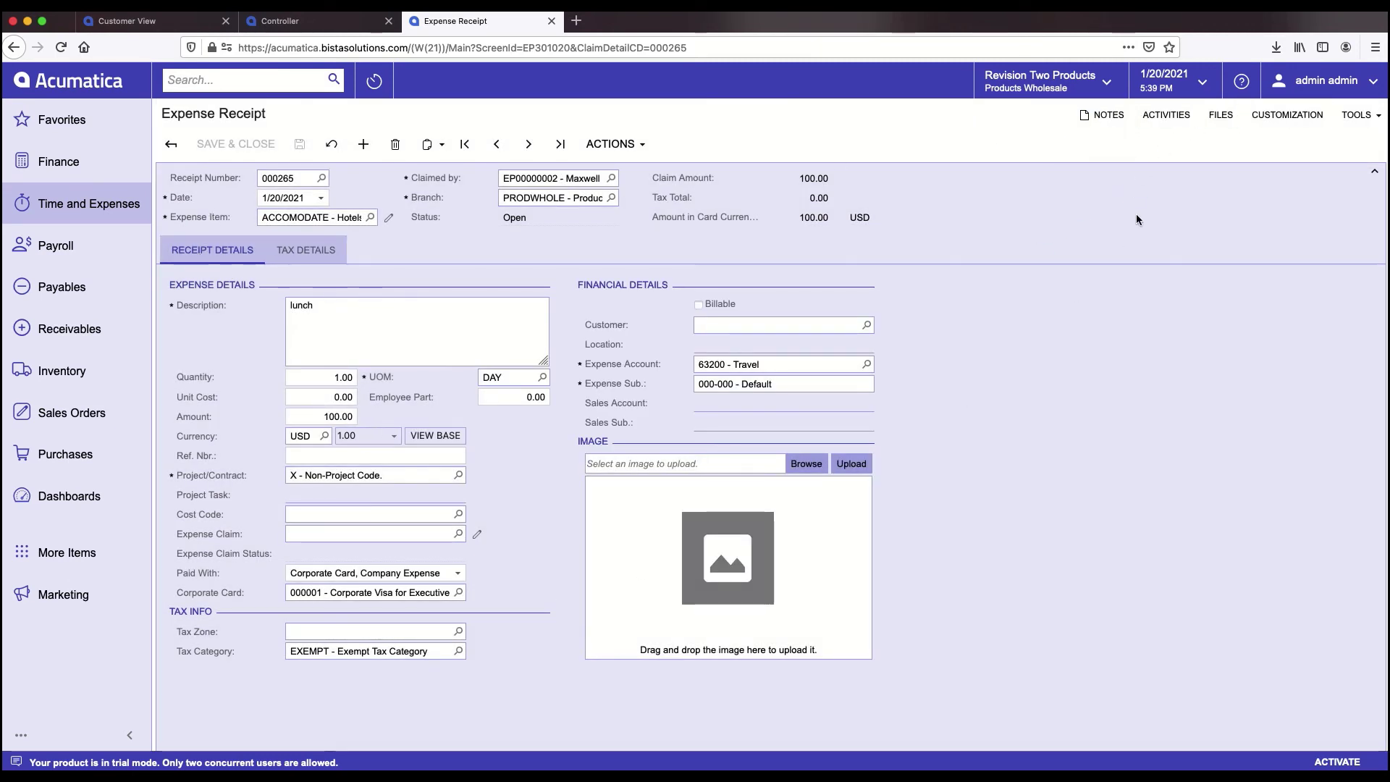
click(1184, 116)
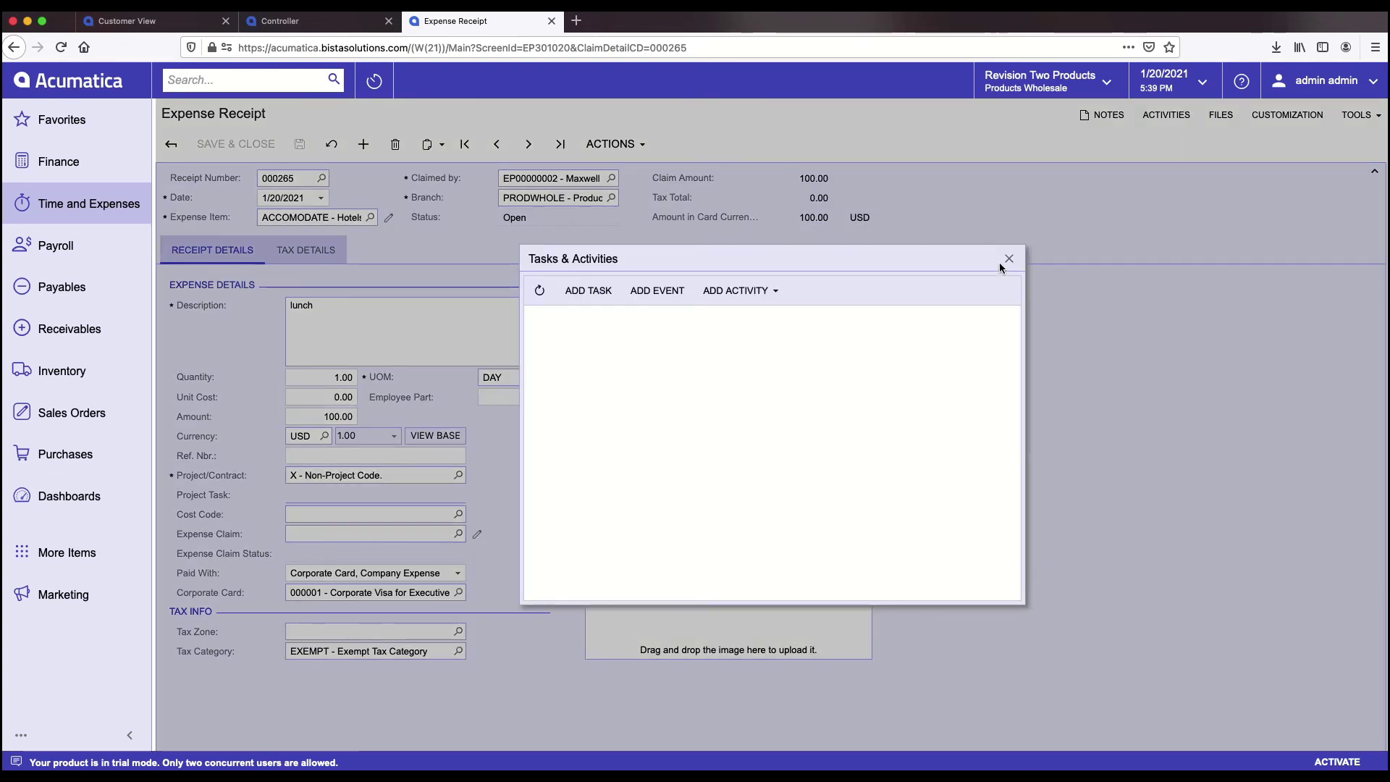
click(1001, 262)
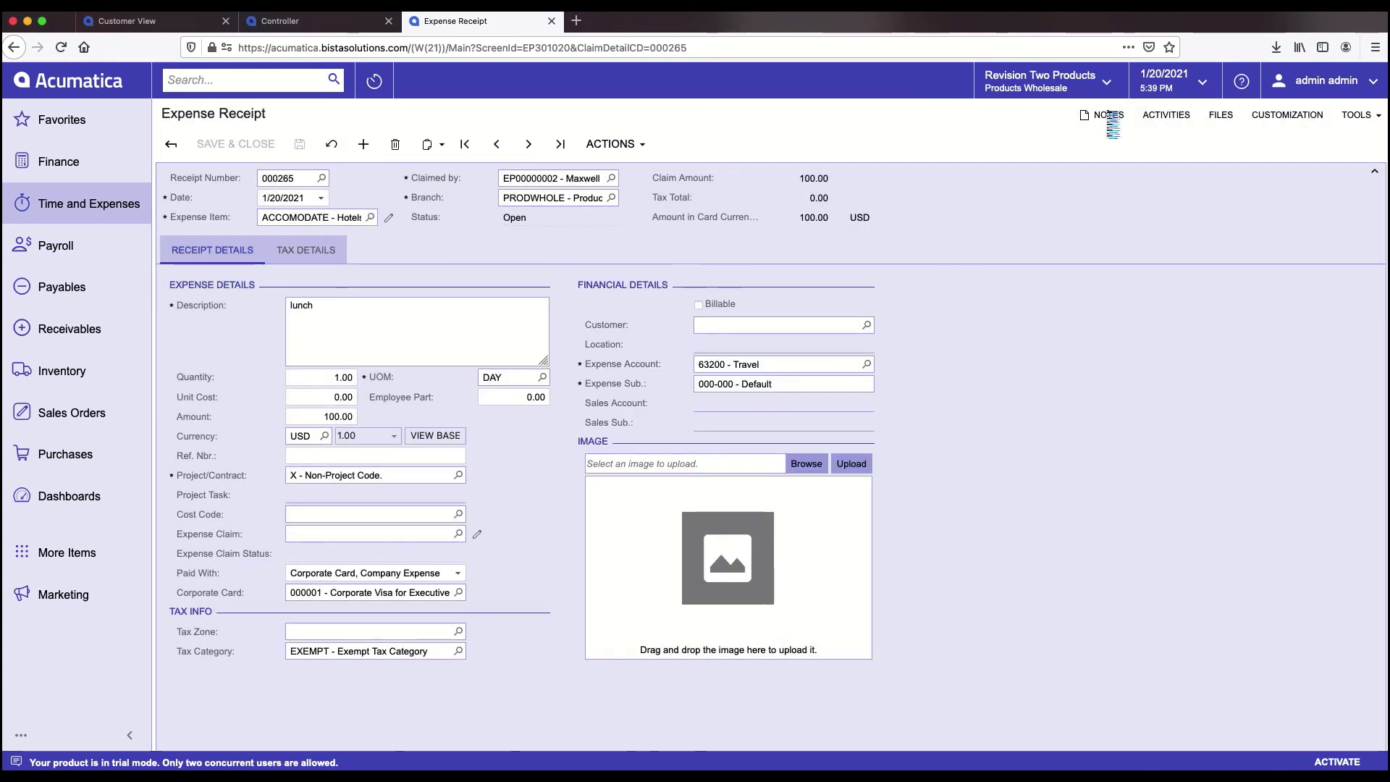
click(1101, 114)
click(1372, 141)
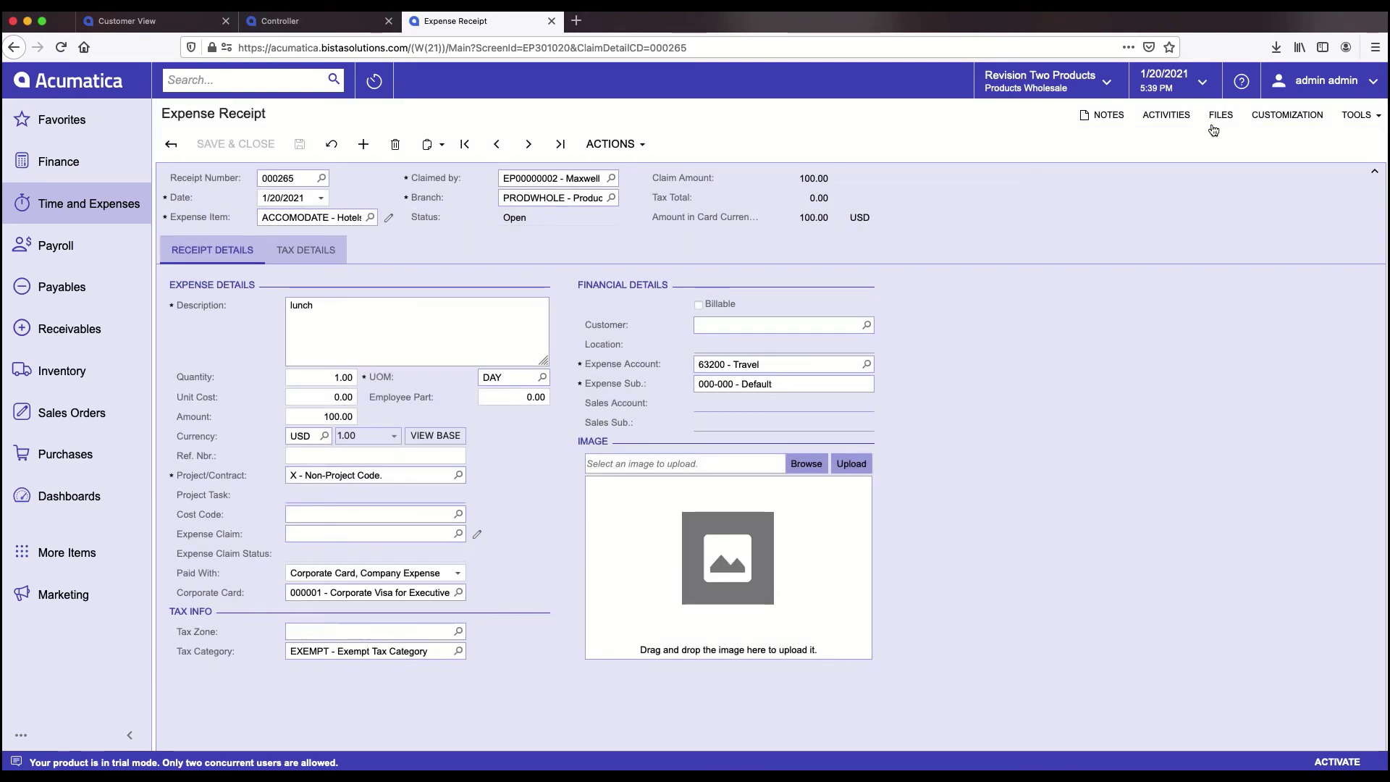
click(1214, 123)
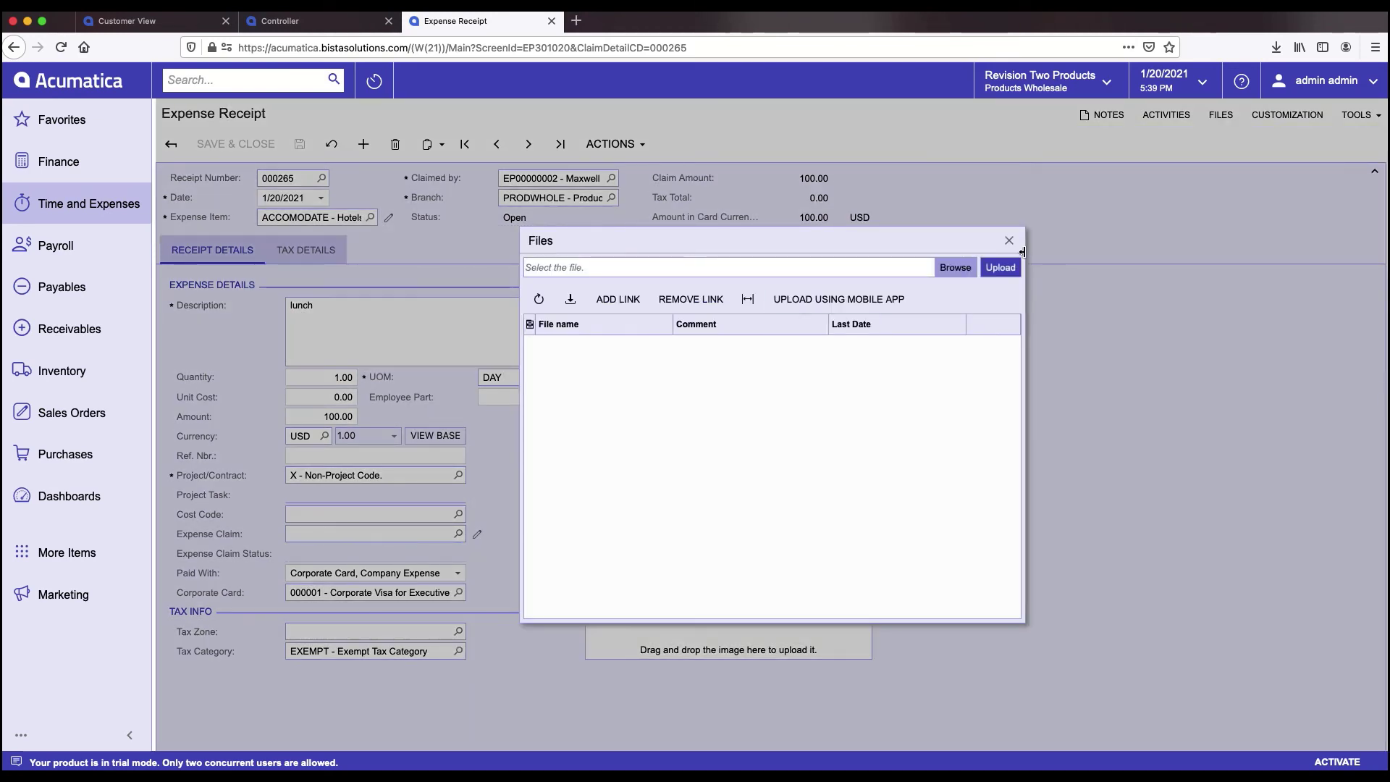
click(1010, 241)
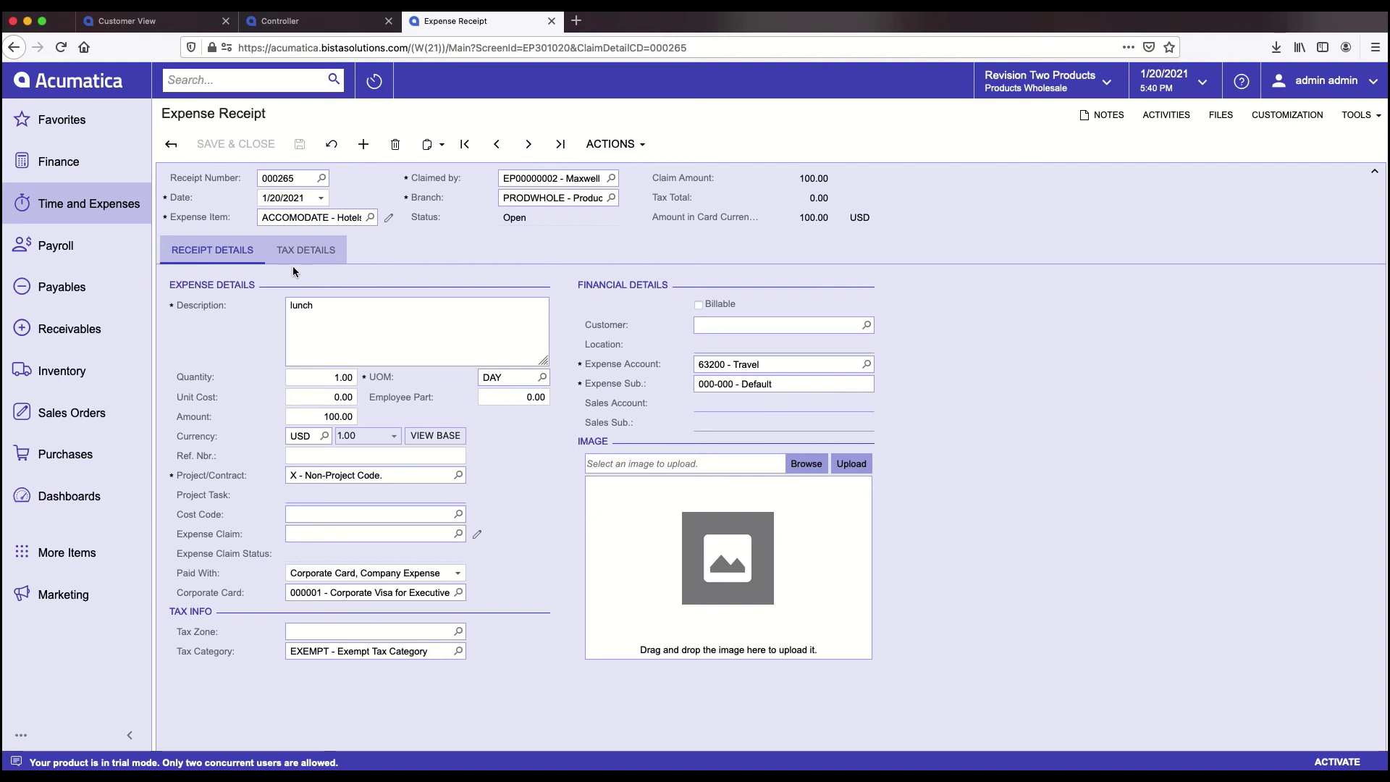
key(super+Tab)
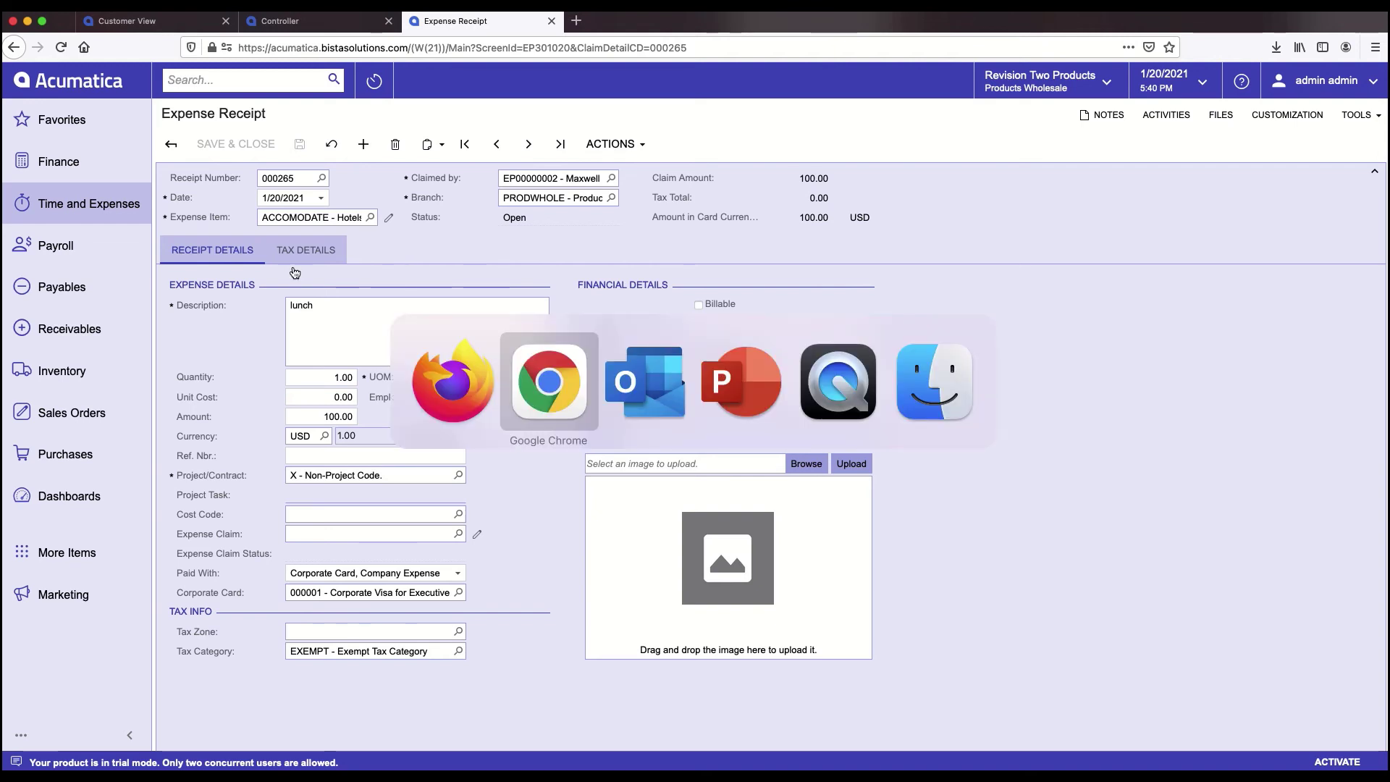
key(super+Tab)
key(super+Tab)
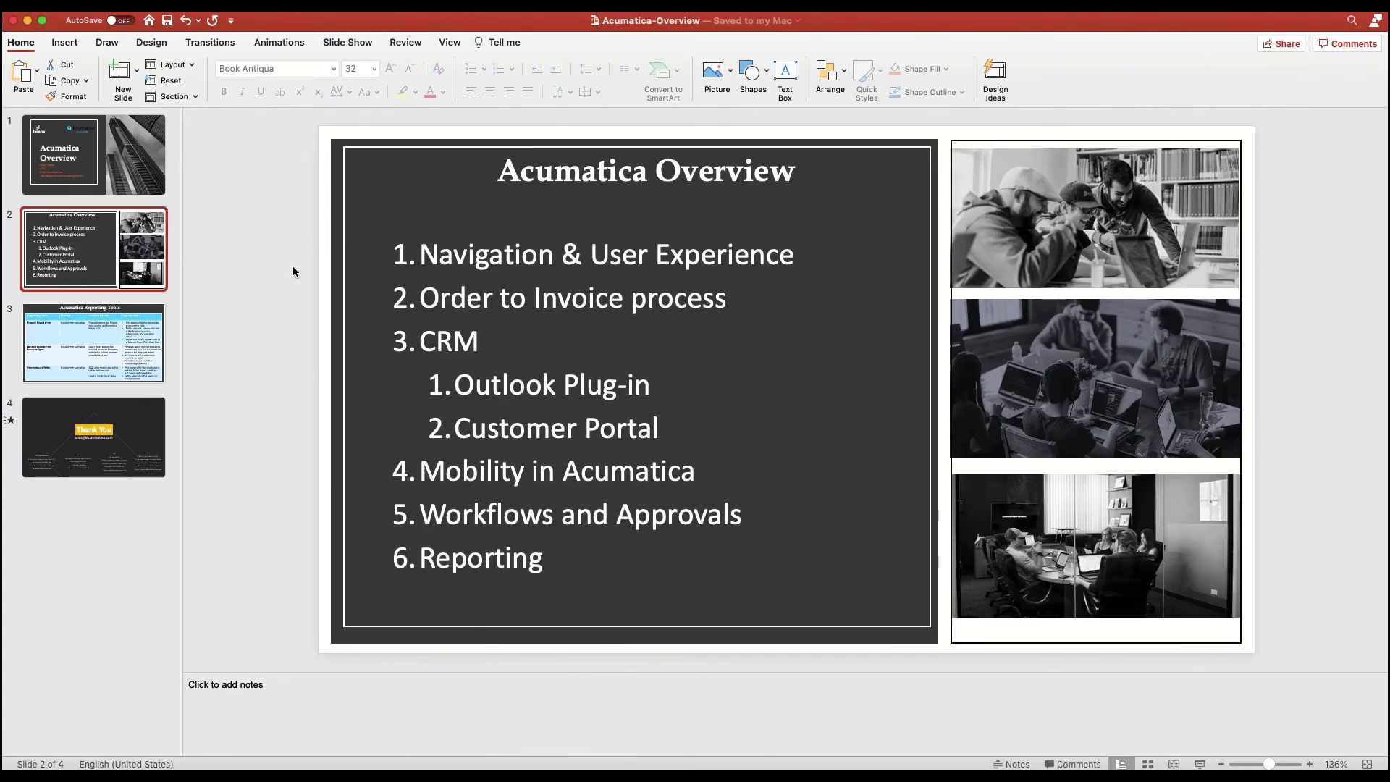
key(super+Tab)
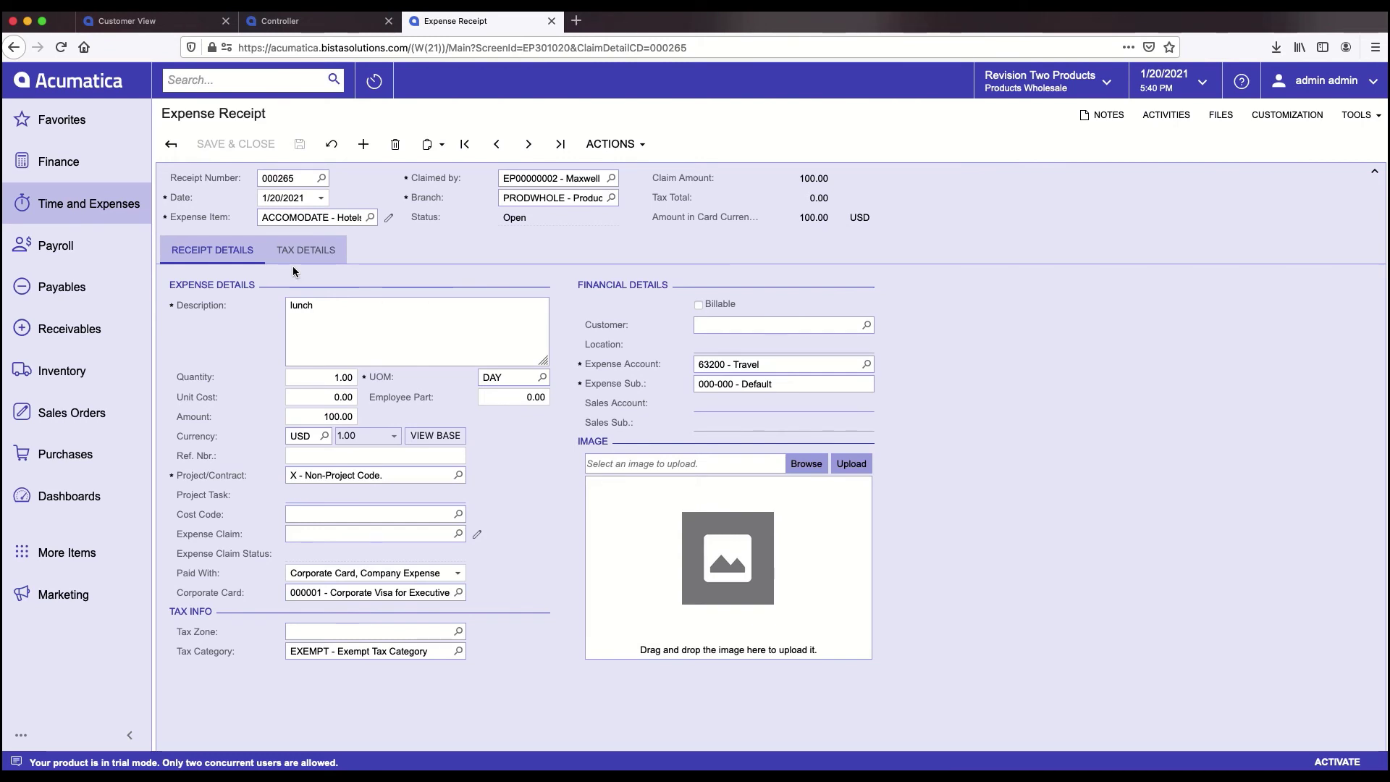
- Search 'assignm' to reach Assignment and Approval Maps and open PO 2-Step Group Approval
click(221, 81)
text(assig)
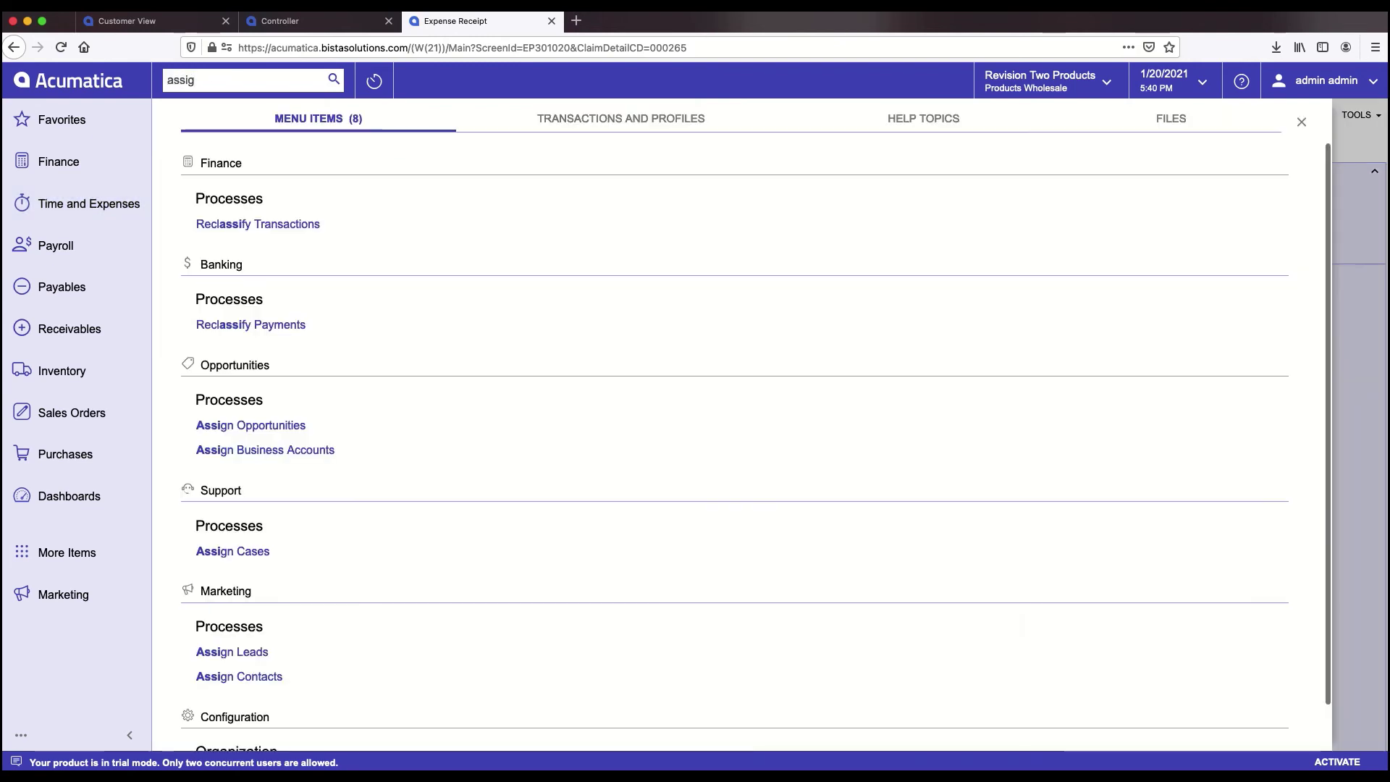
text(gn)
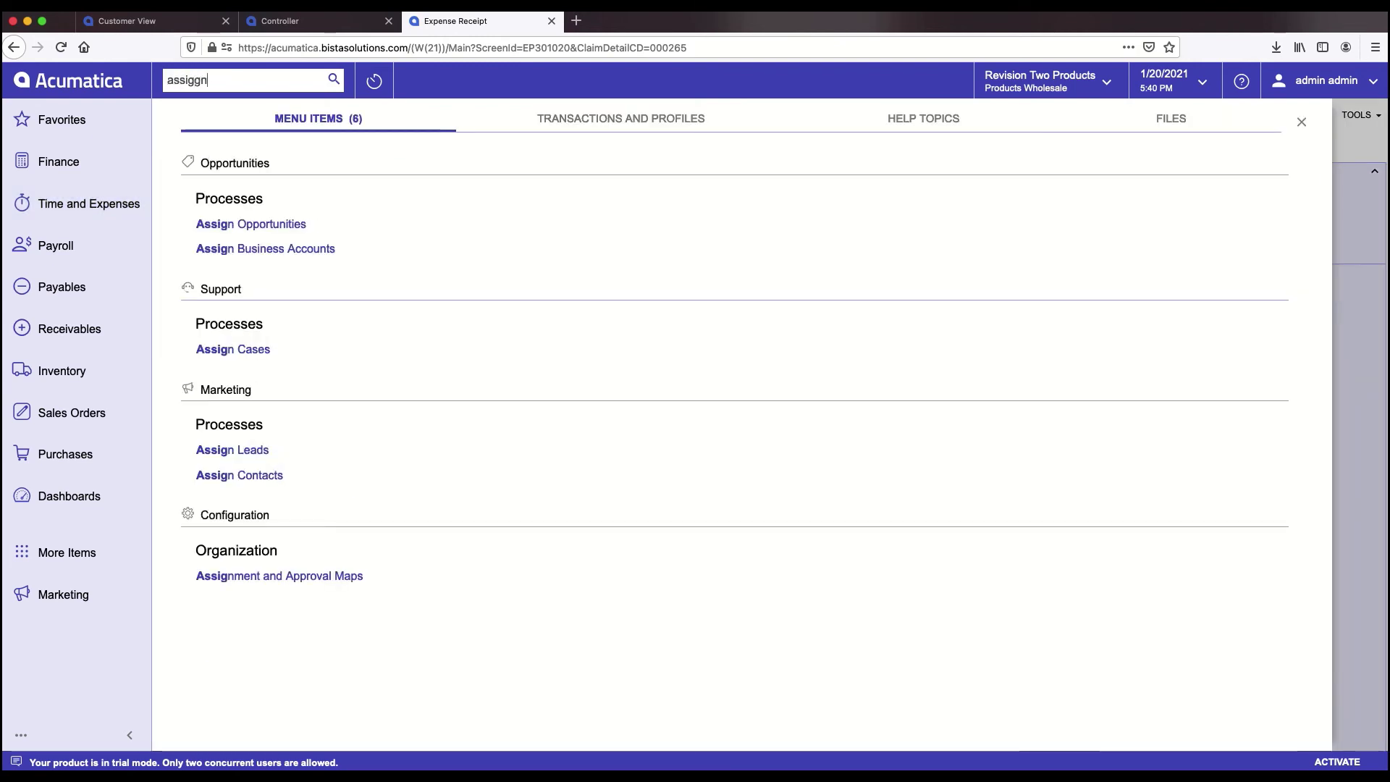
text(m)
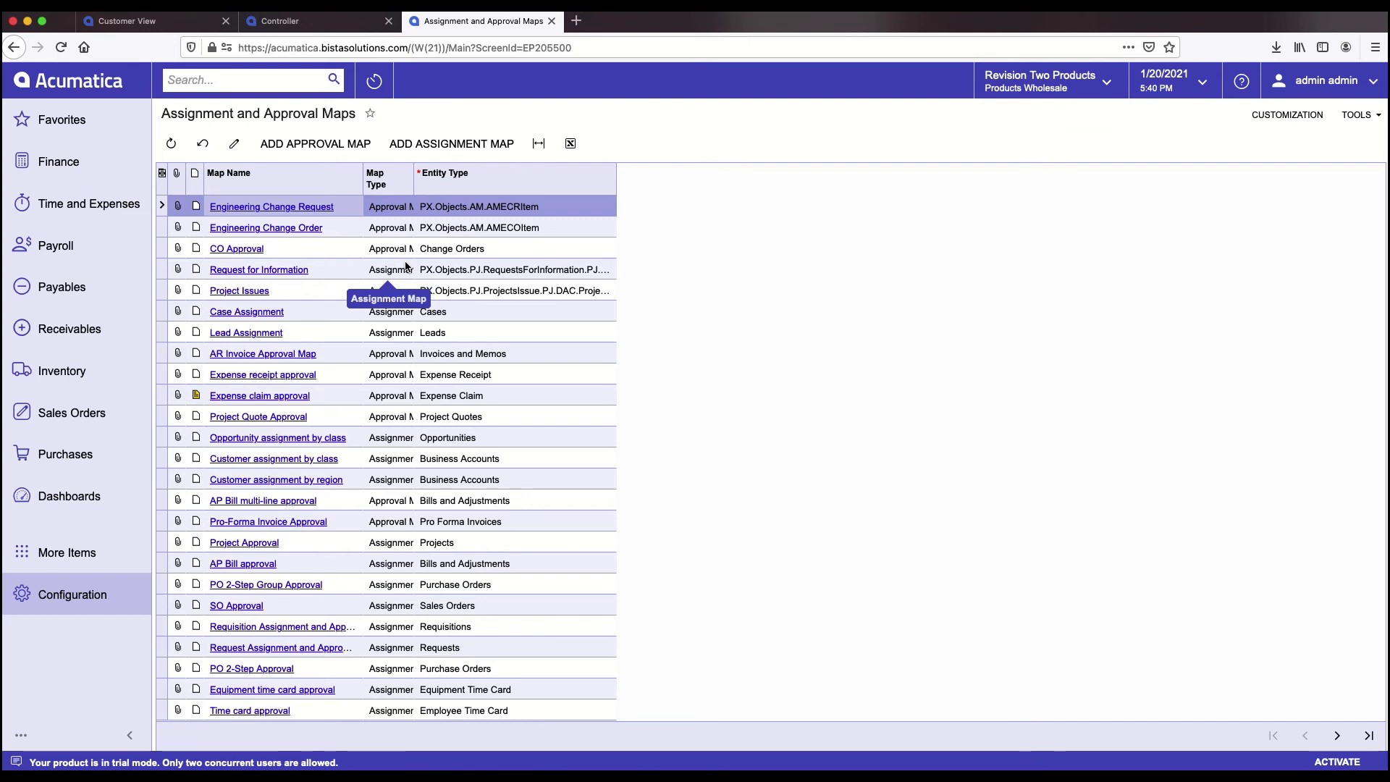
click(286, 590)
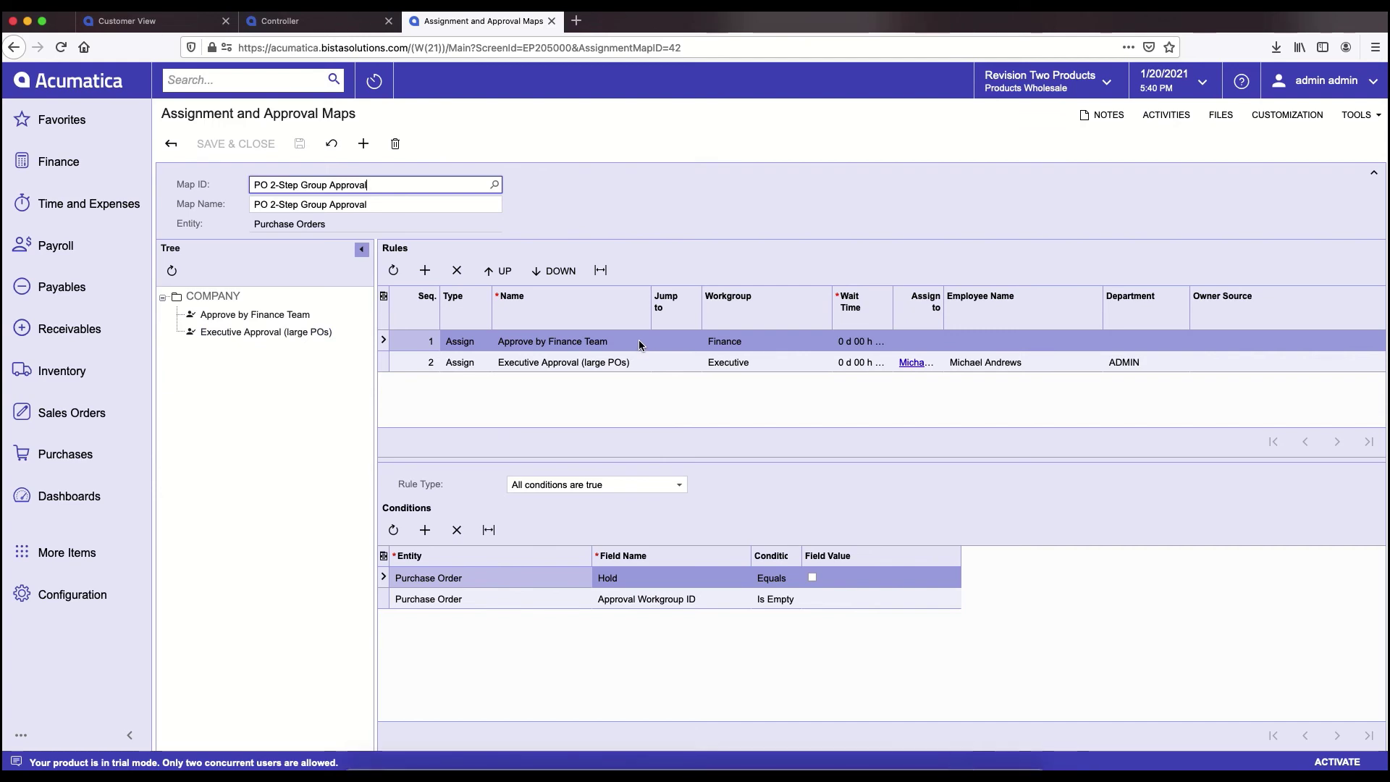
- Show the Executive Approval (large POs) rule, which applies when Control Total exceeds 5,000.00
click(646, 365)
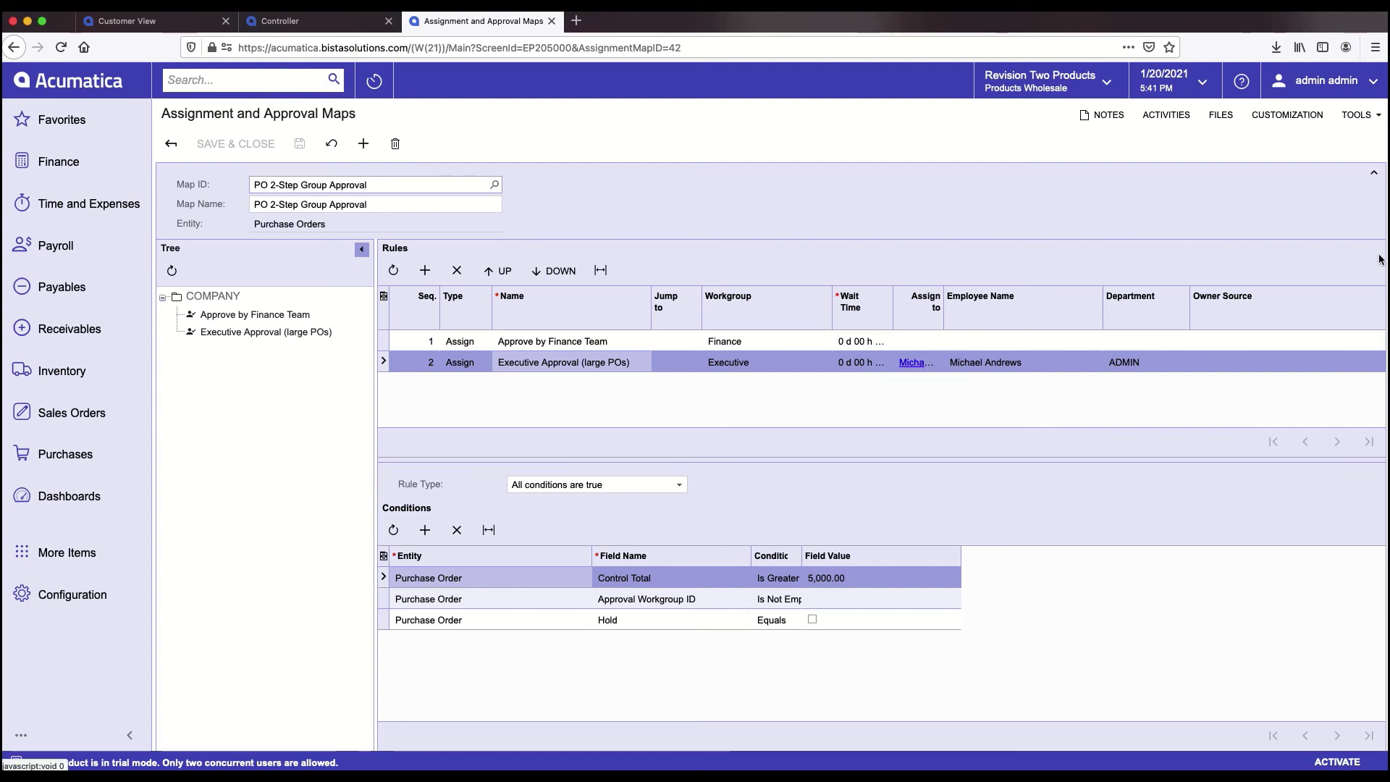
click(1364, 82)
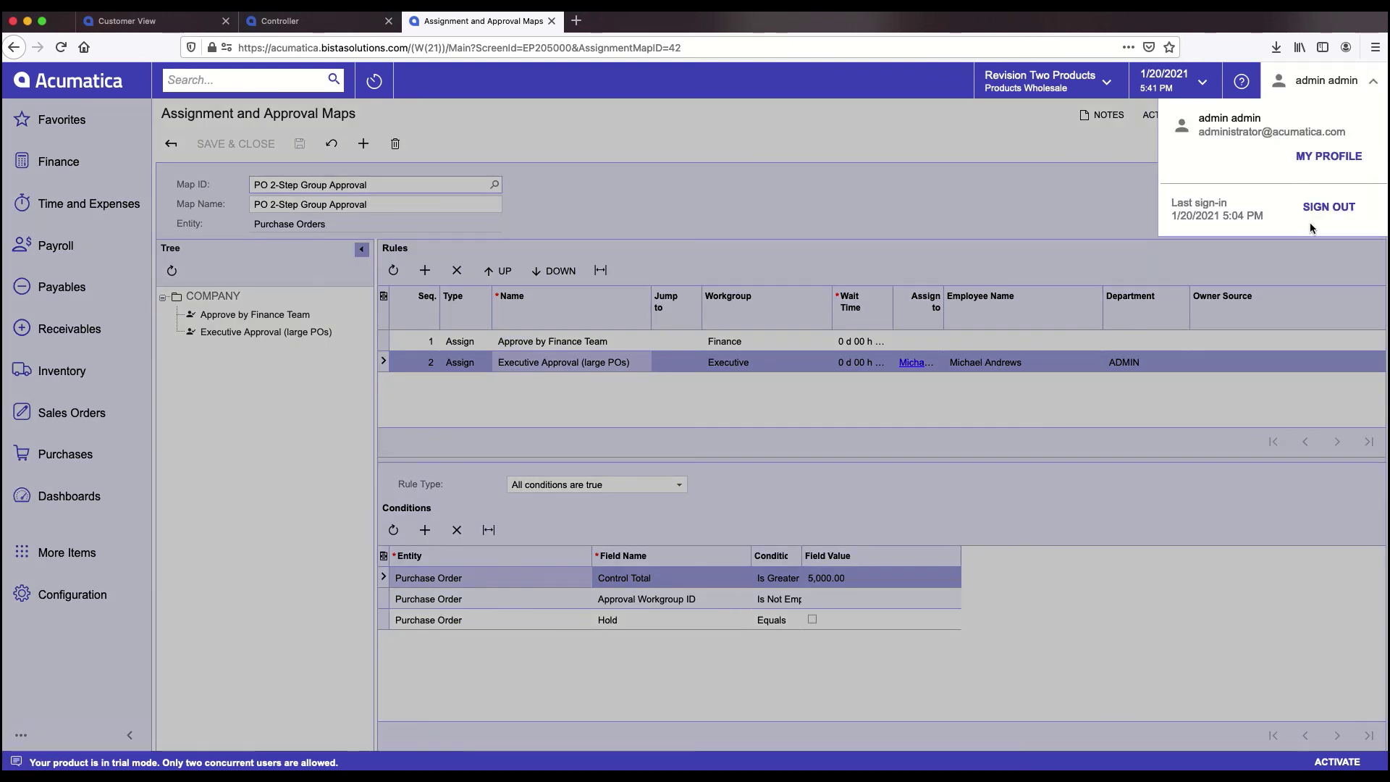
- Sign out, log in with the second user's username and password, and dismiss Firefox's save prompt
click(1329, 207)
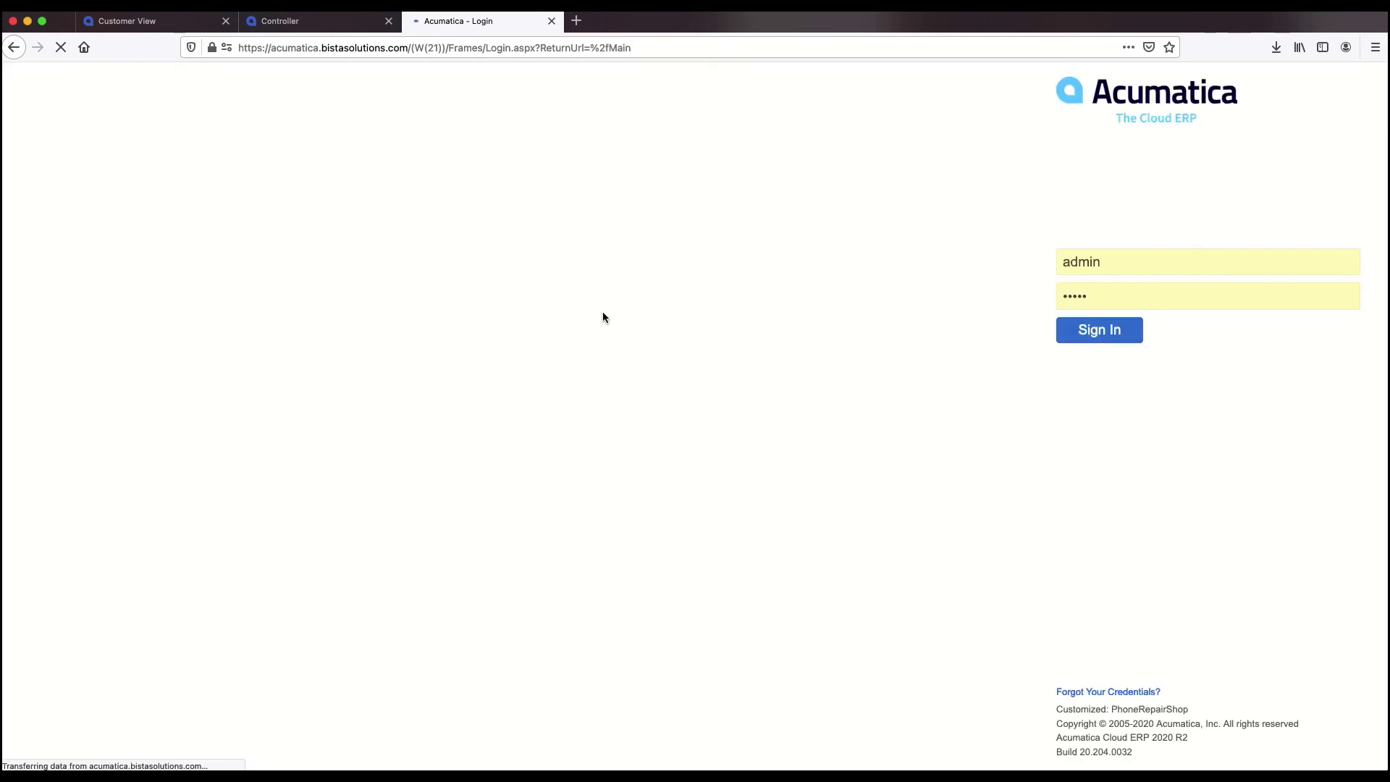
text(andrews)
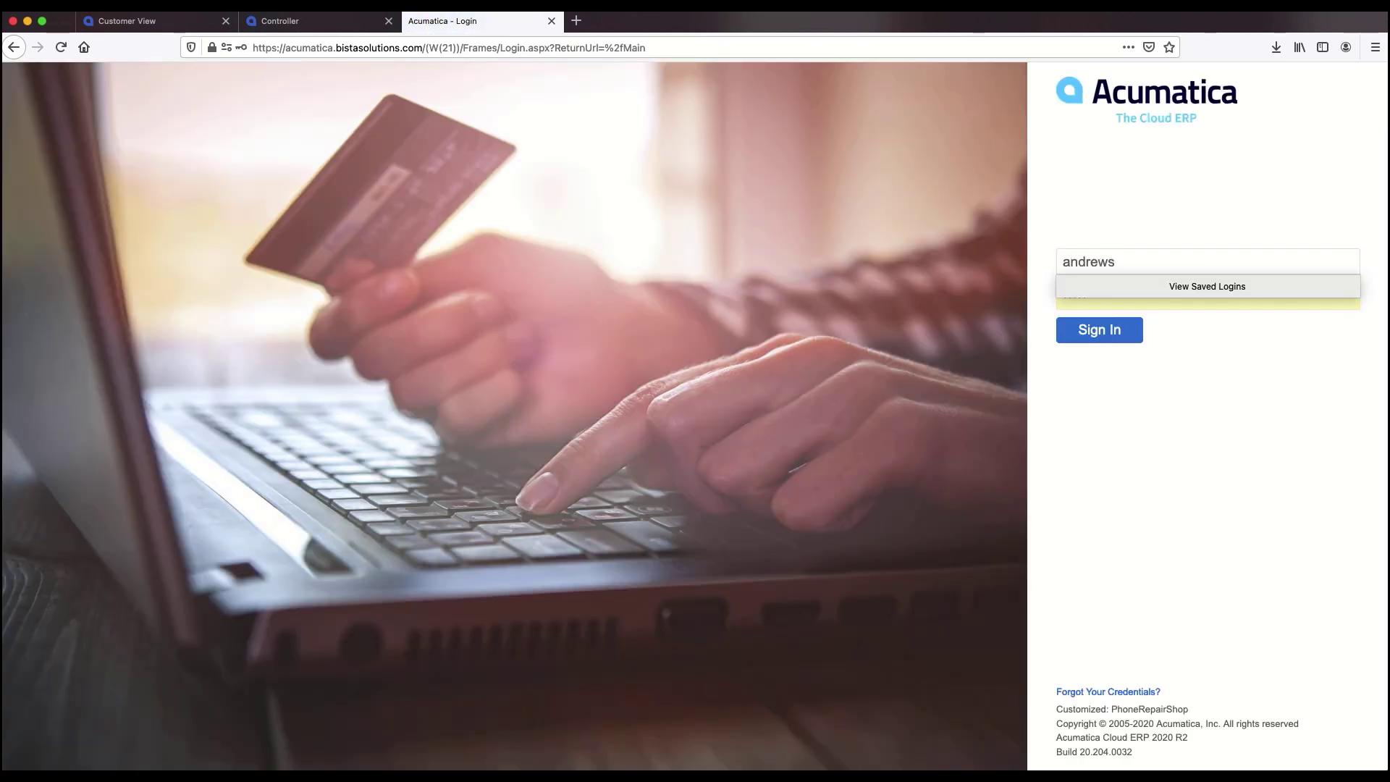
key(Tab)
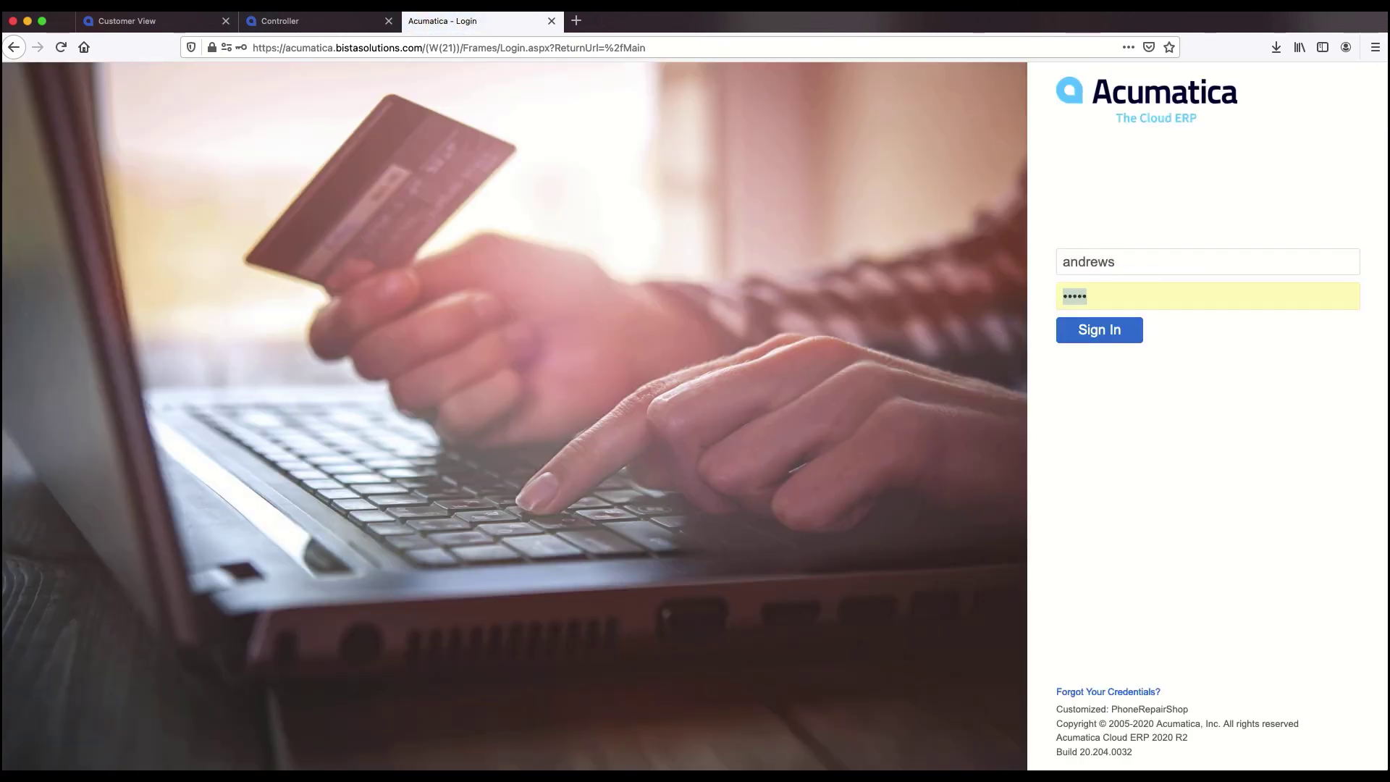
text(1)
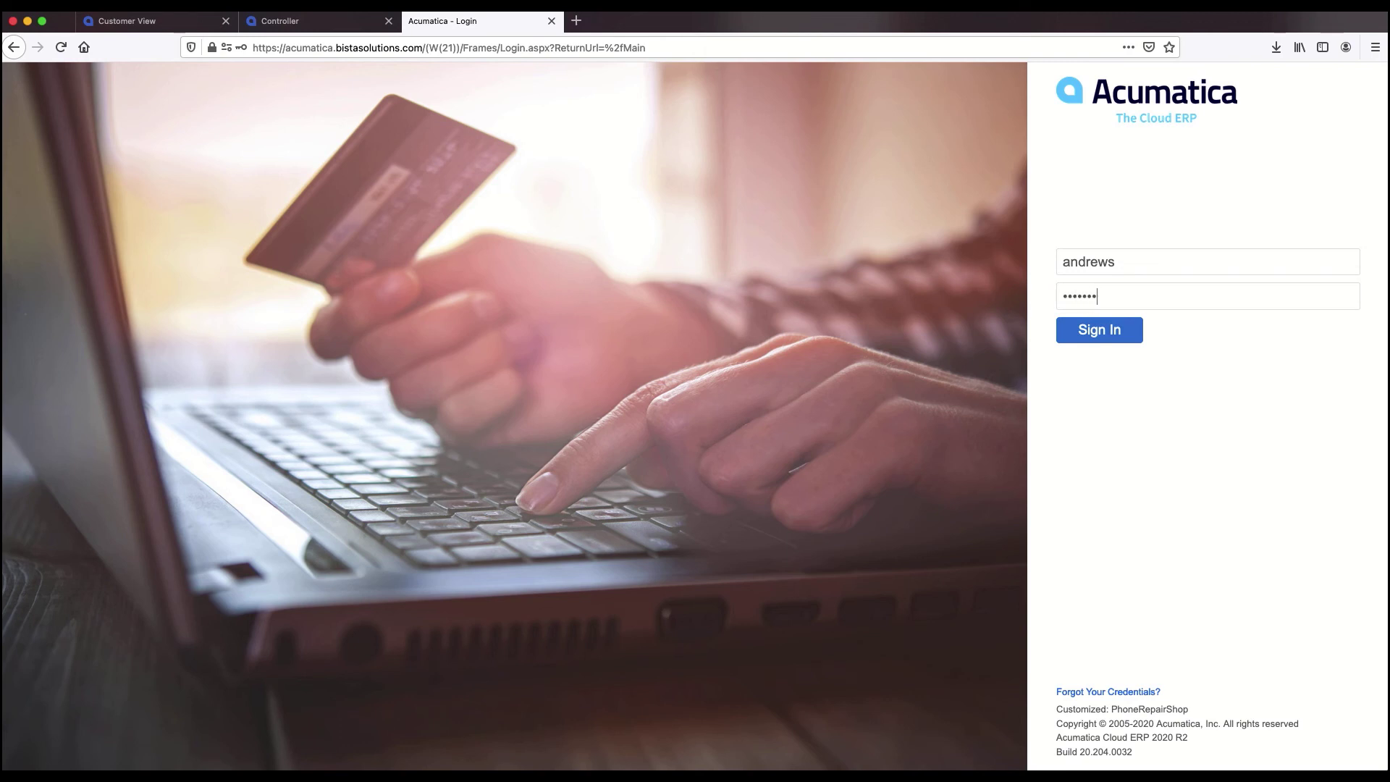
click(1115, 336)
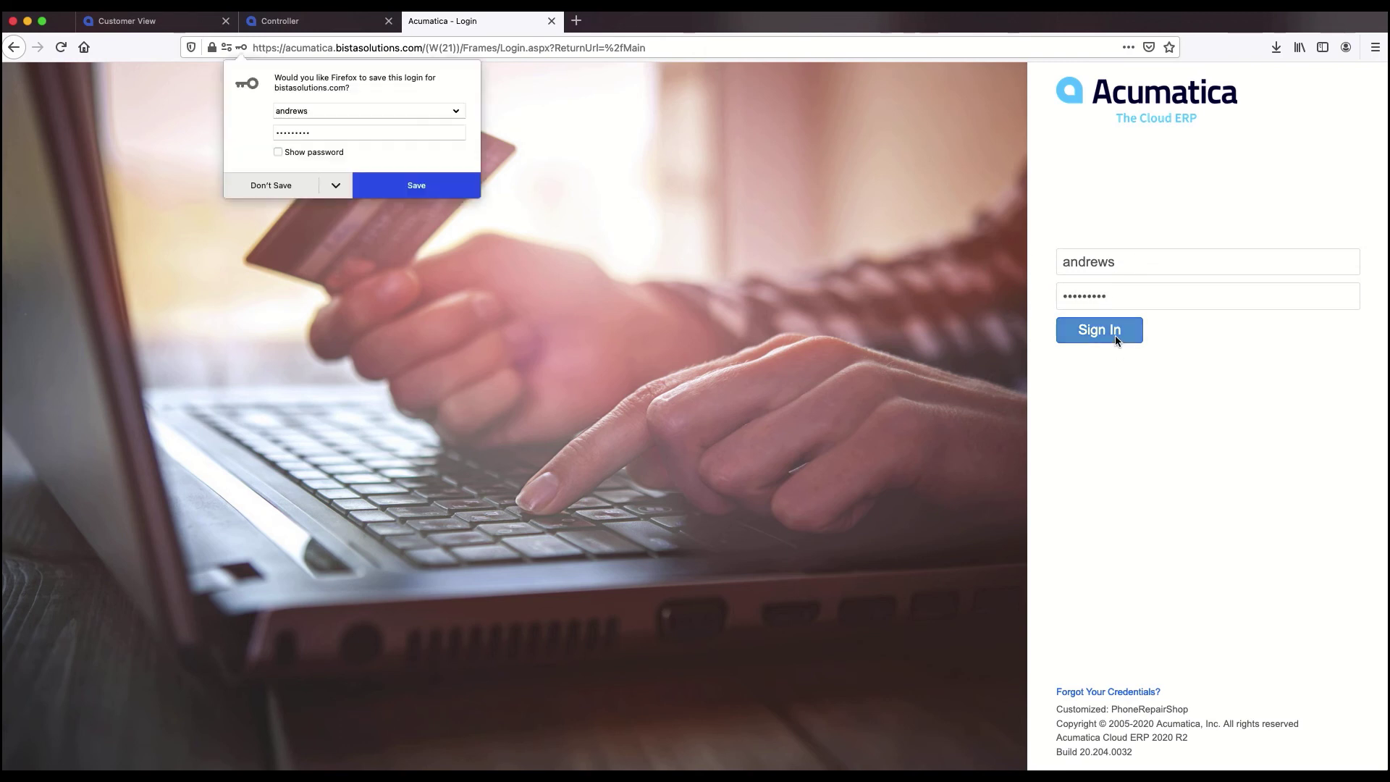
click(609, 224)
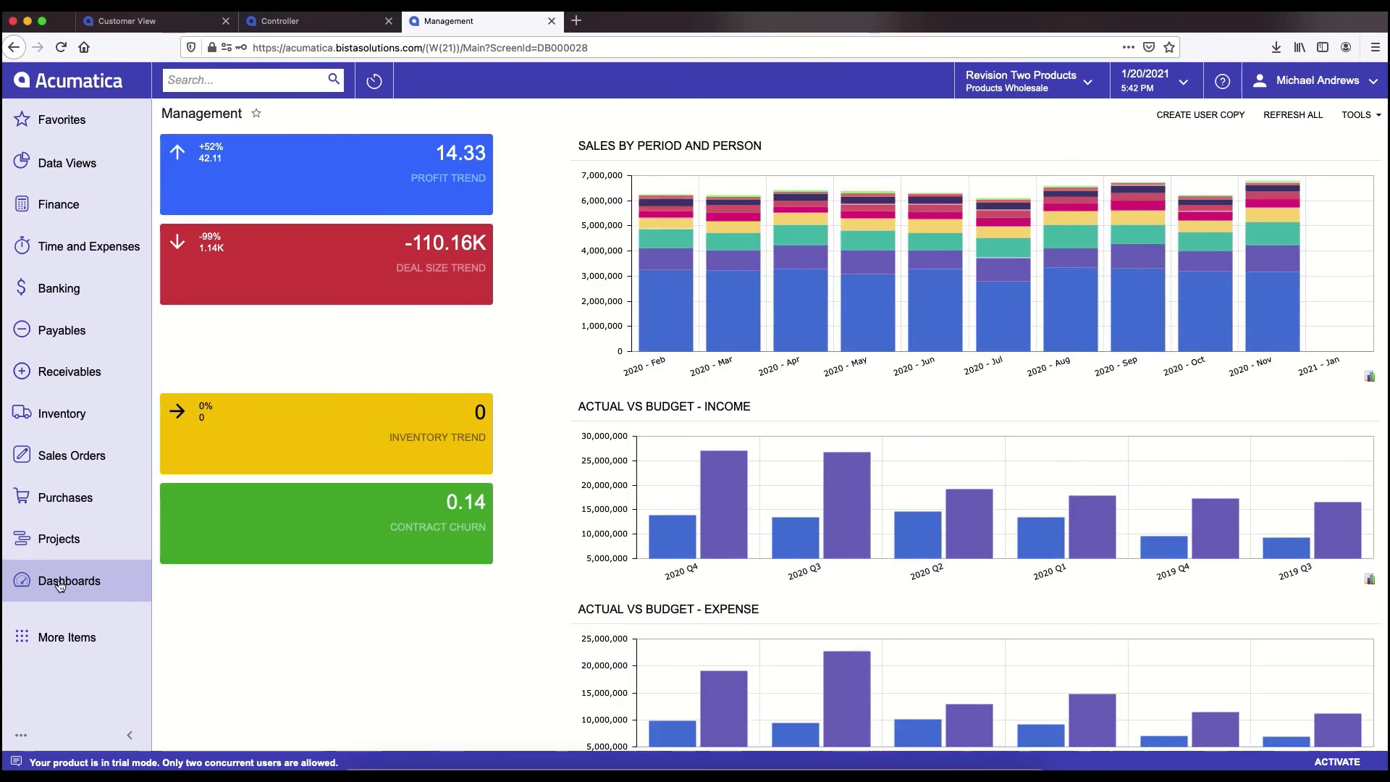
- Choose Purchasing Manager from Dashboards under Dashboard: Distribution
click(61, 585)
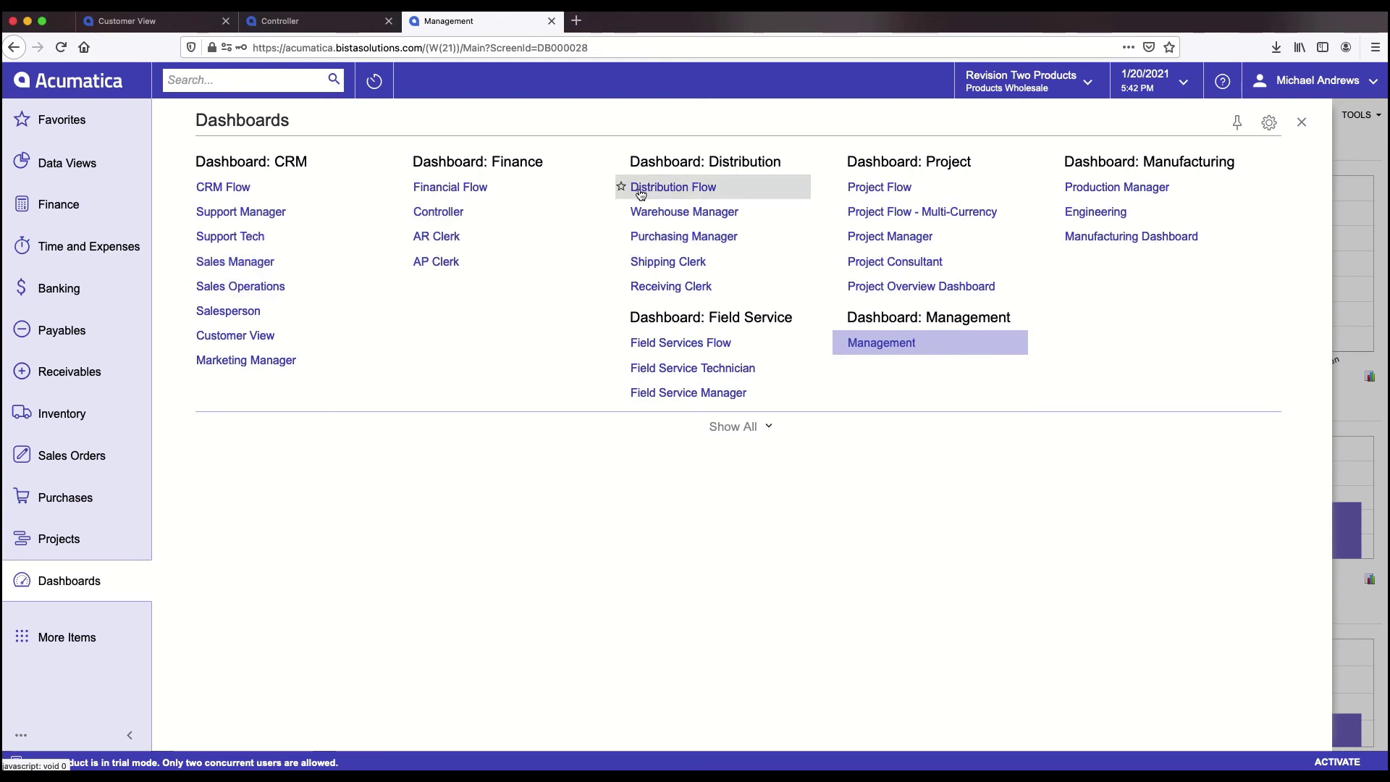
click(662, 239)
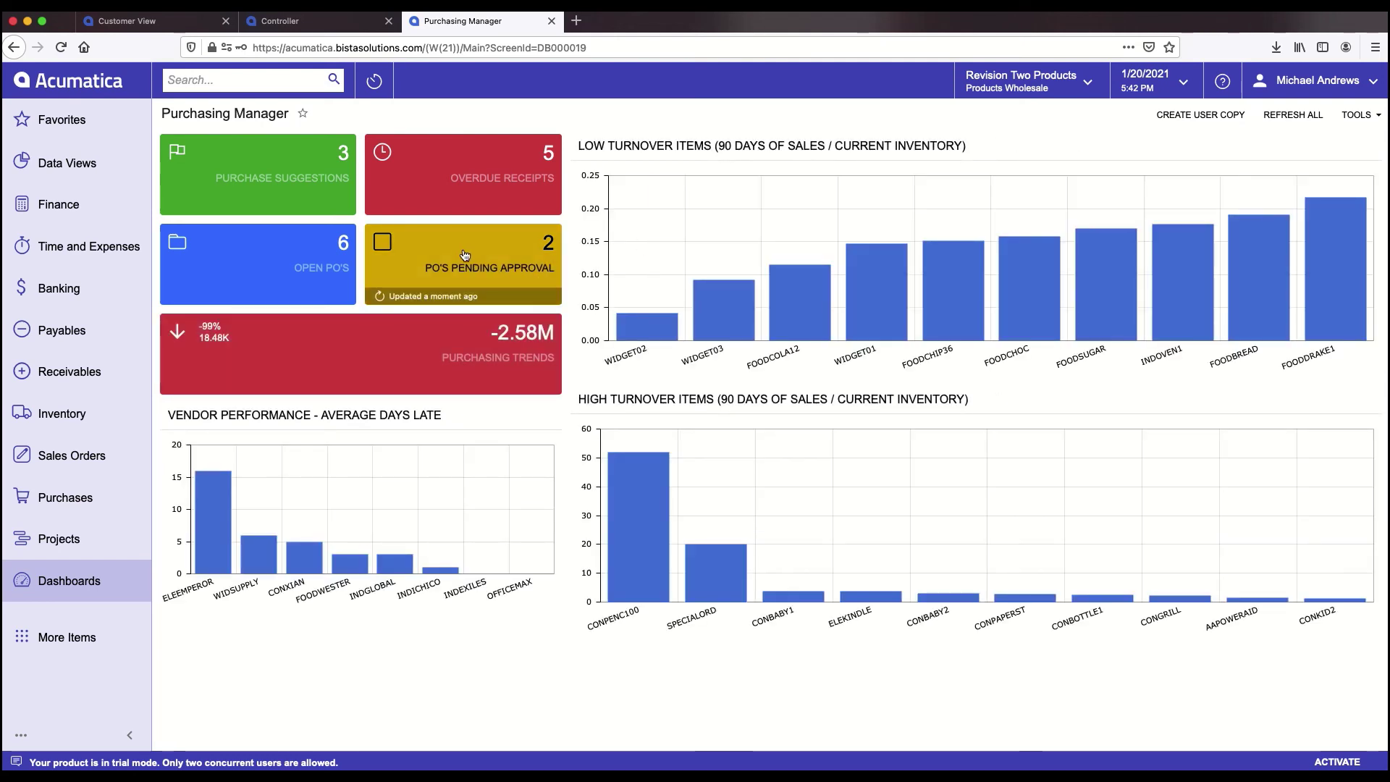
- Open the POs Pending Approval tile's purchase orders twice from the Purchasing Manager dashboard
click(465, 255)
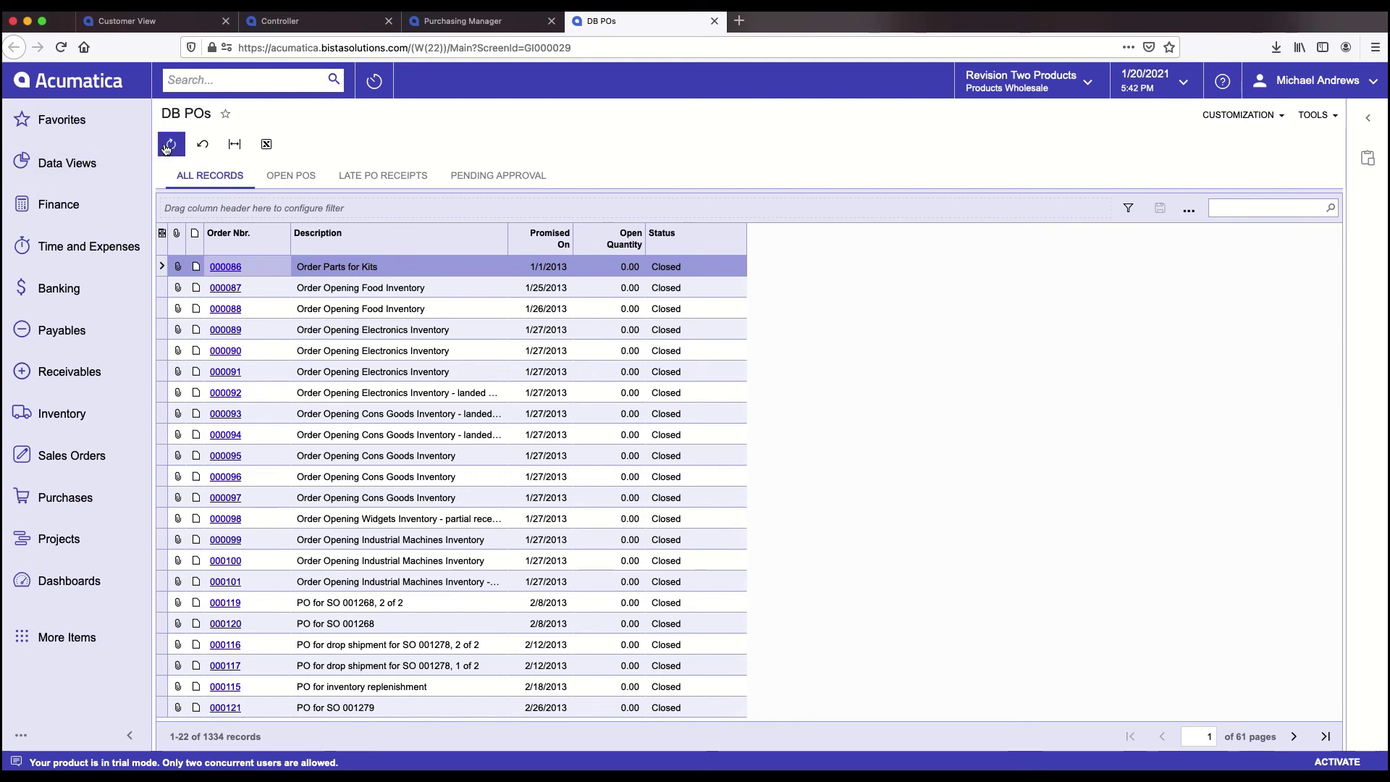
click(73, 583)
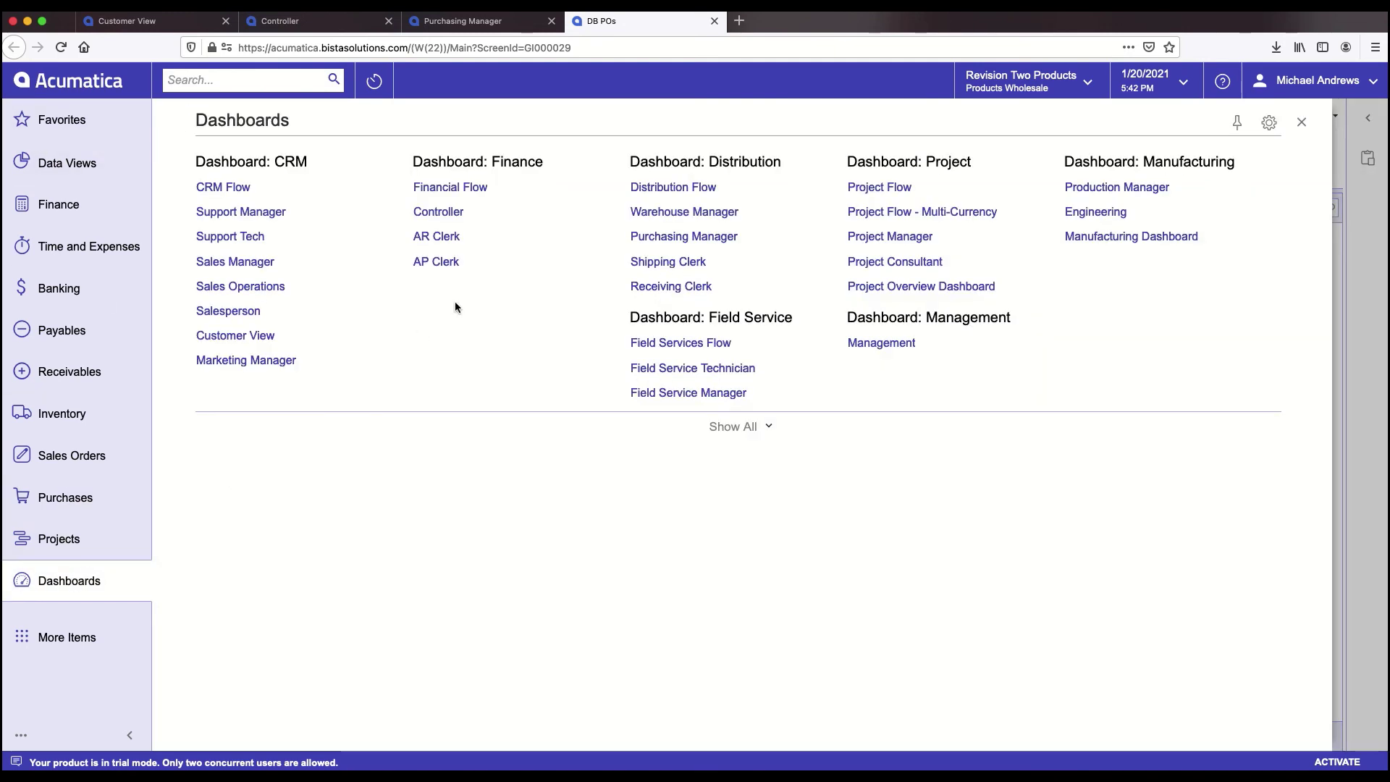
click(661, 238)
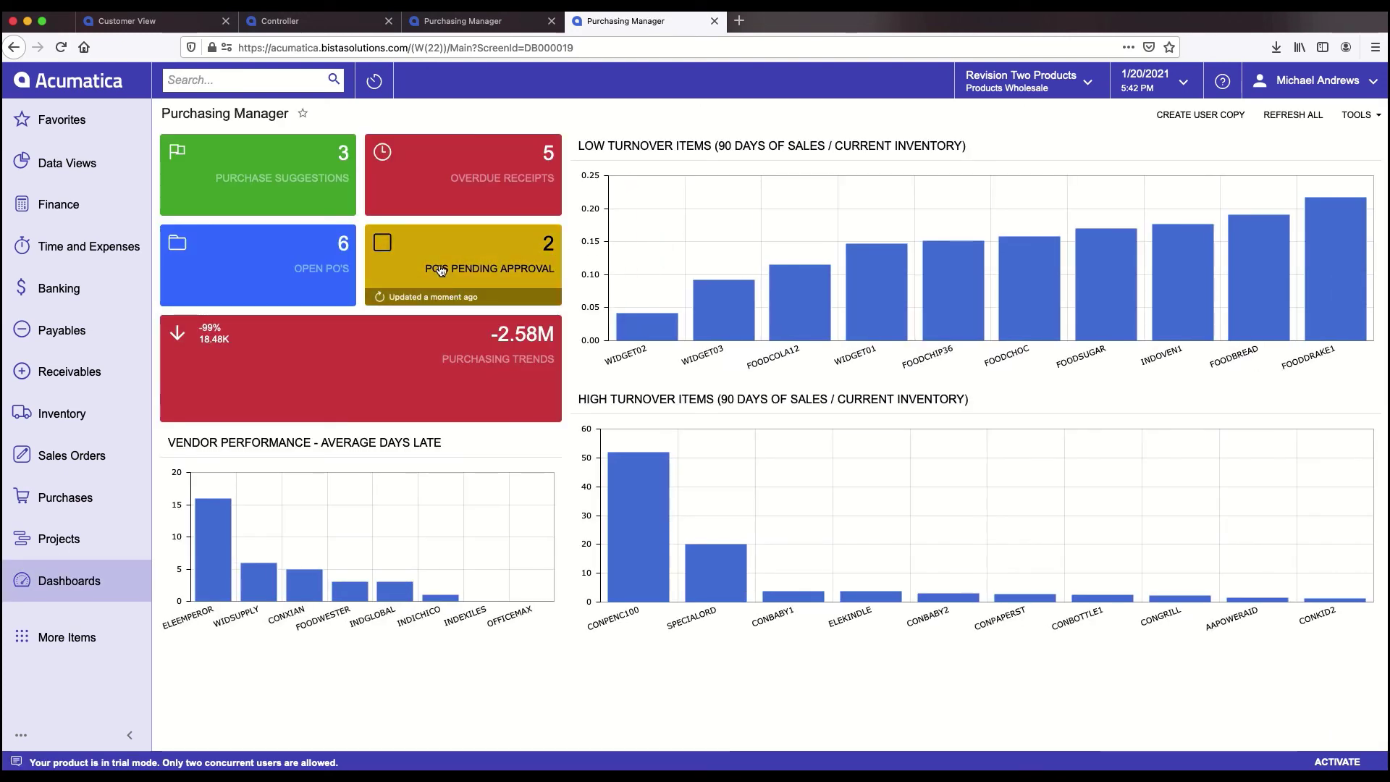
click(444, 274)
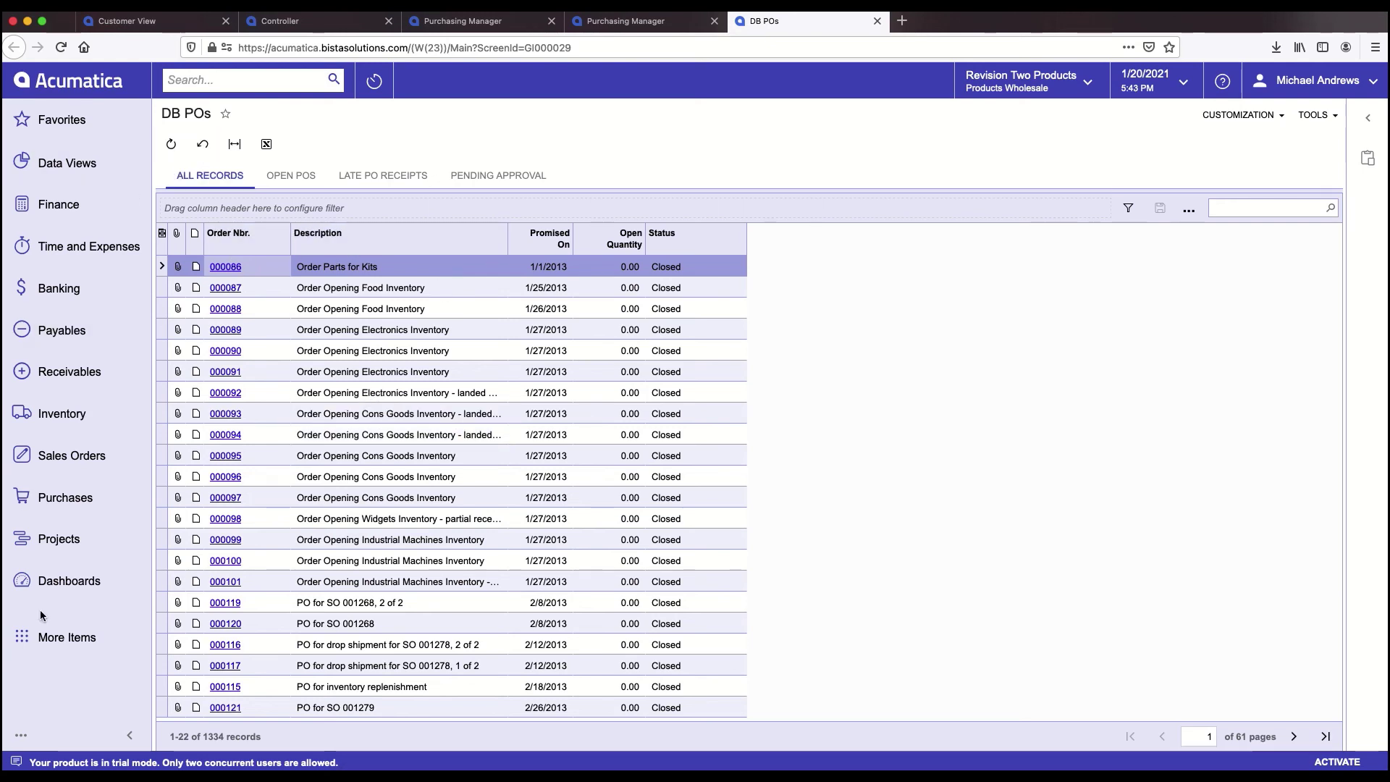
- Return to the Purchasing Manager dashboard and sign out the second user
click(48, 579)
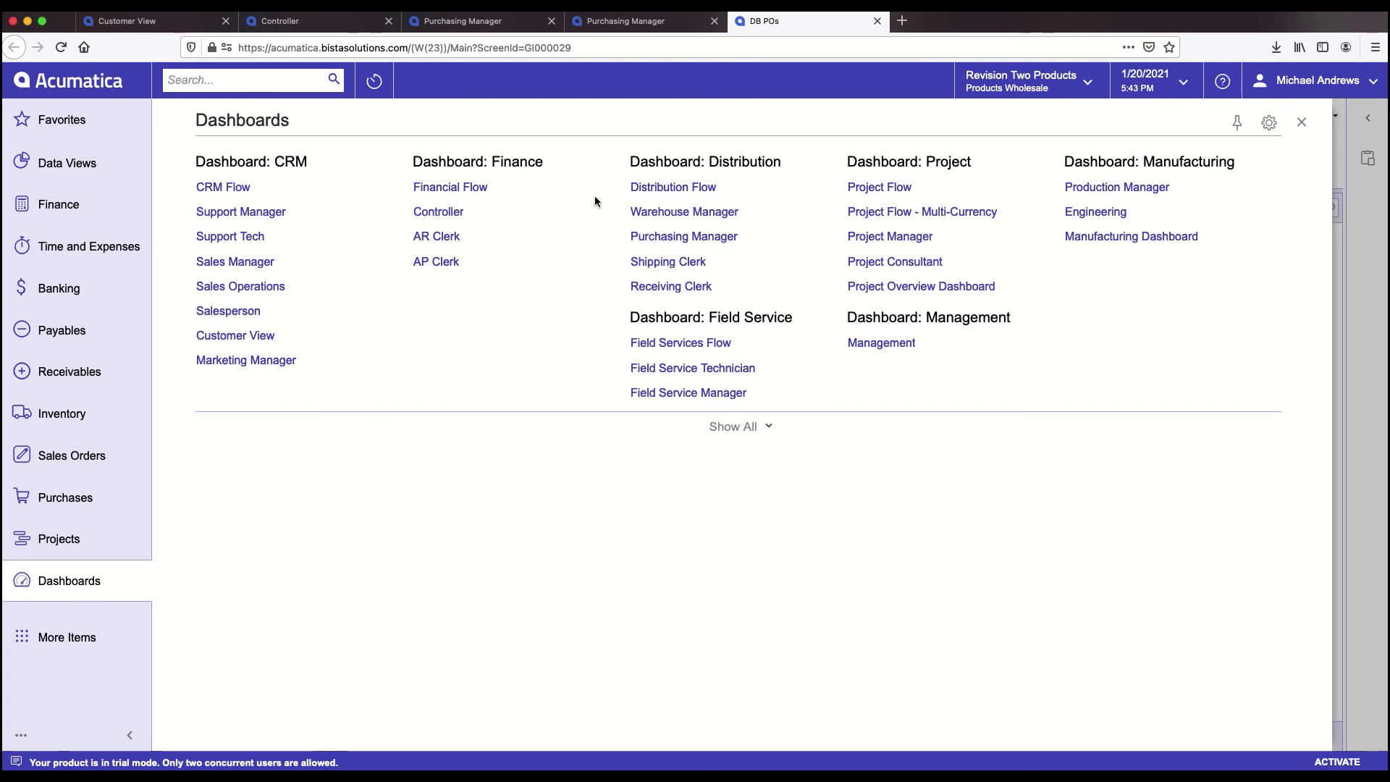
click(682, 237)
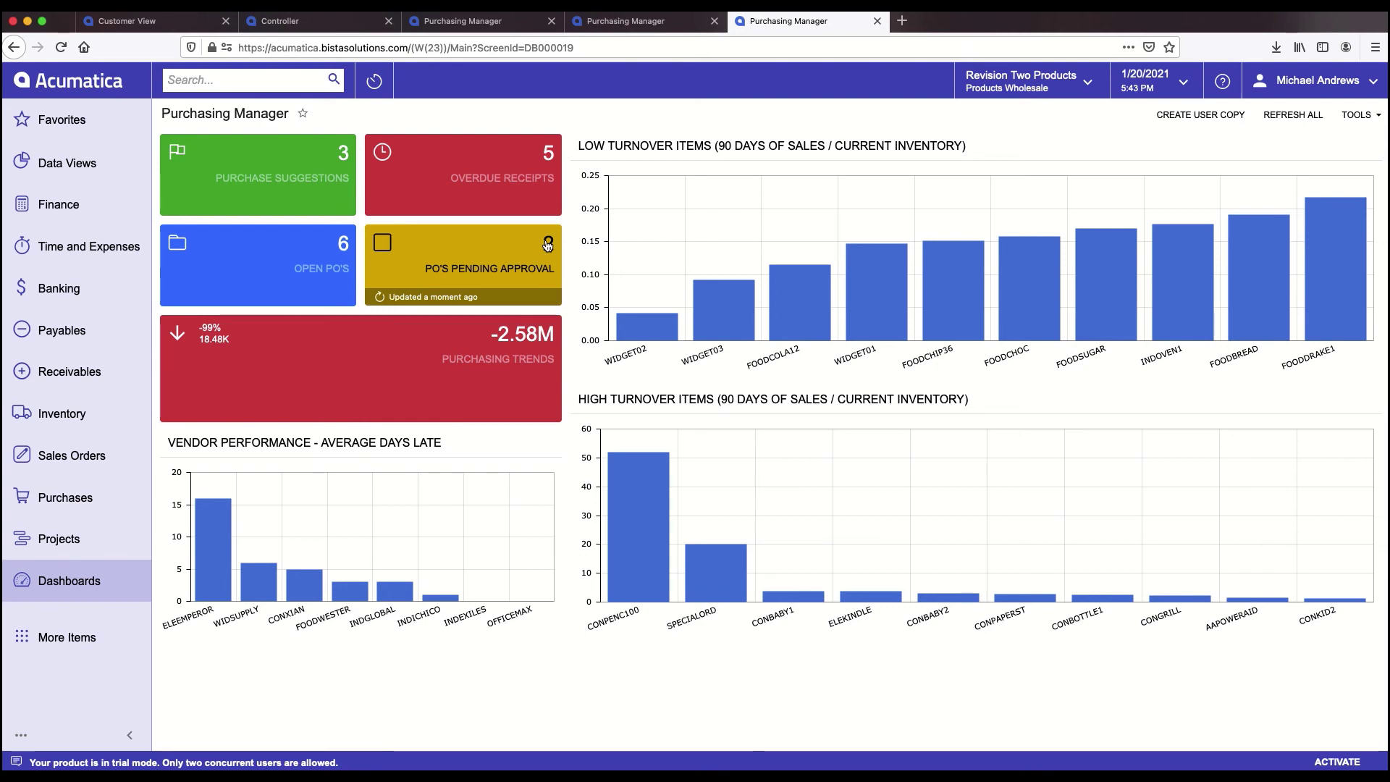
click(1361, 85)
click(1296, 206)
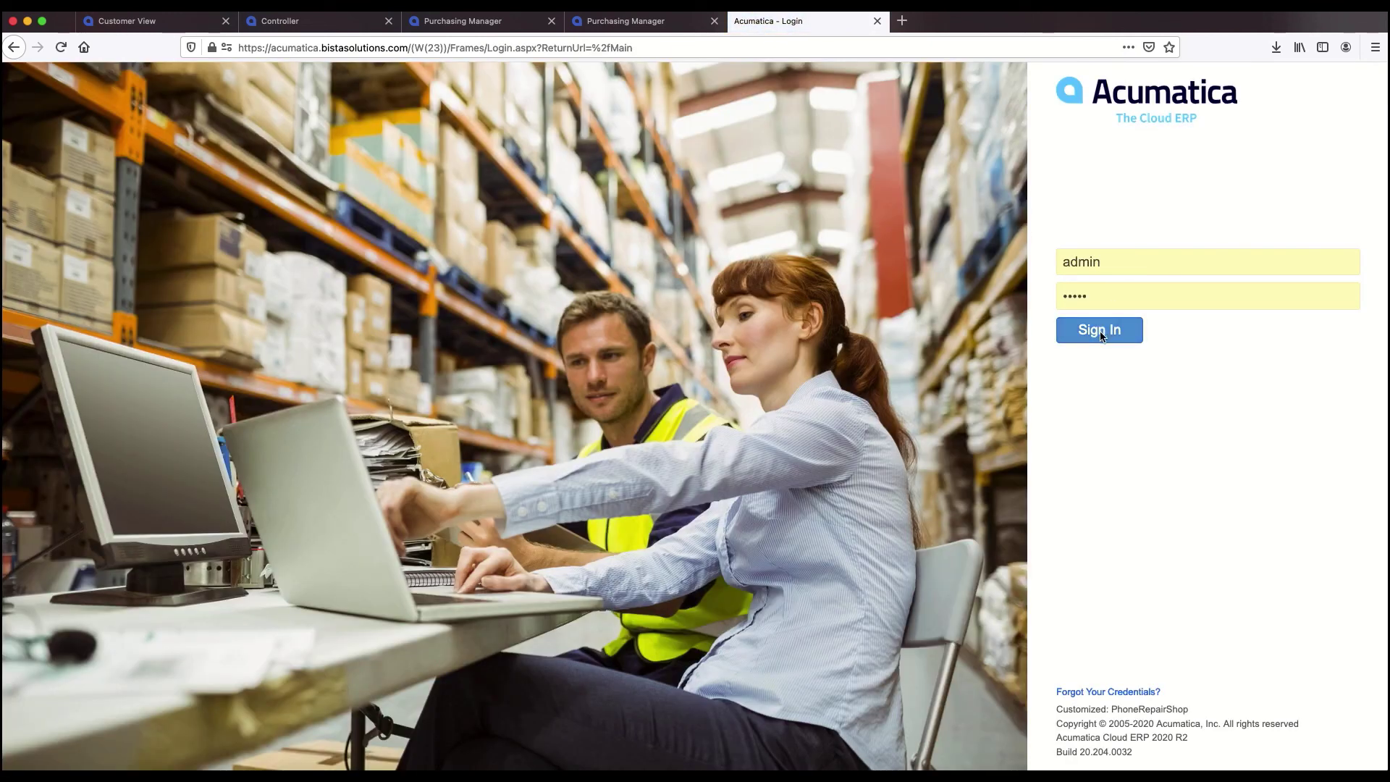
- Sign back in as admin, then switch to PowerPoint and advance toward the Reporting Tools slide
click(1099, 328)
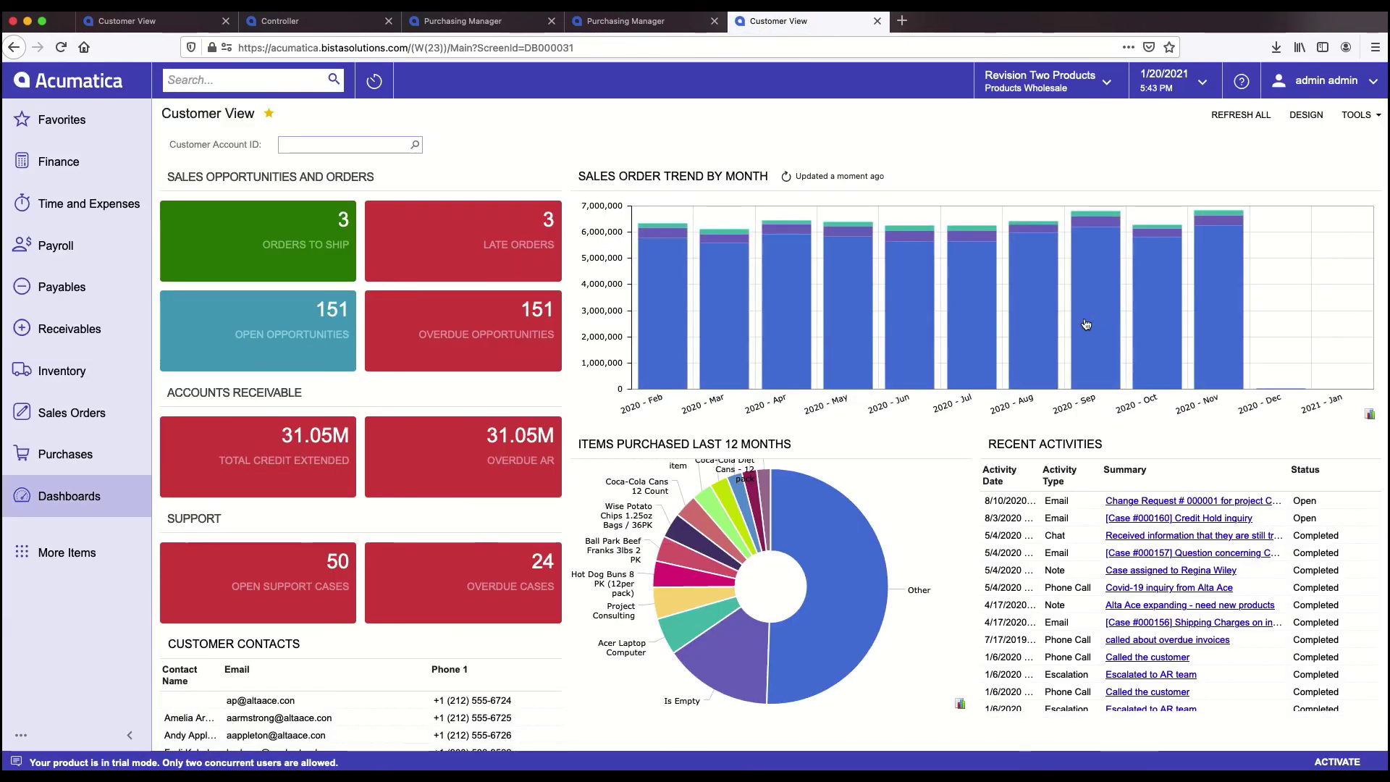
mouse_move(785, 272)
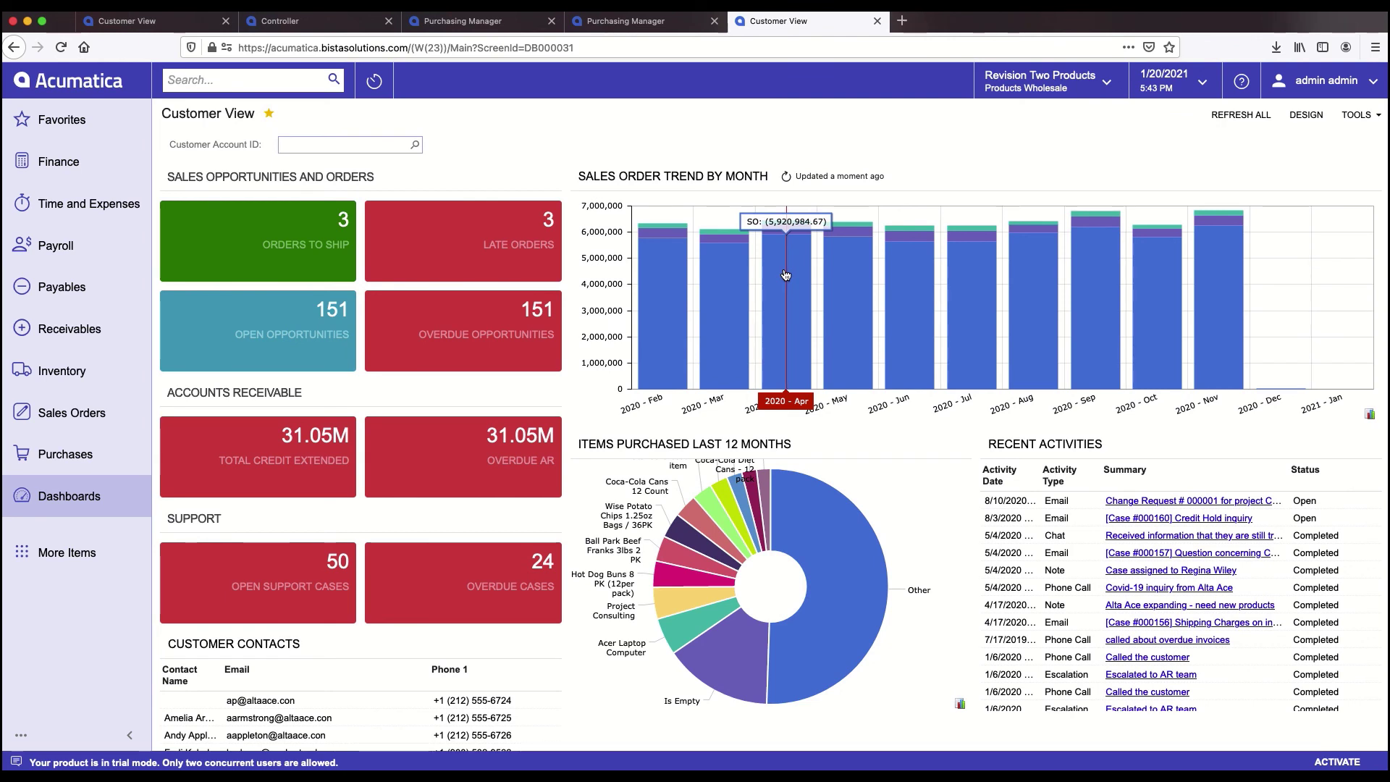
key(super+Tab)
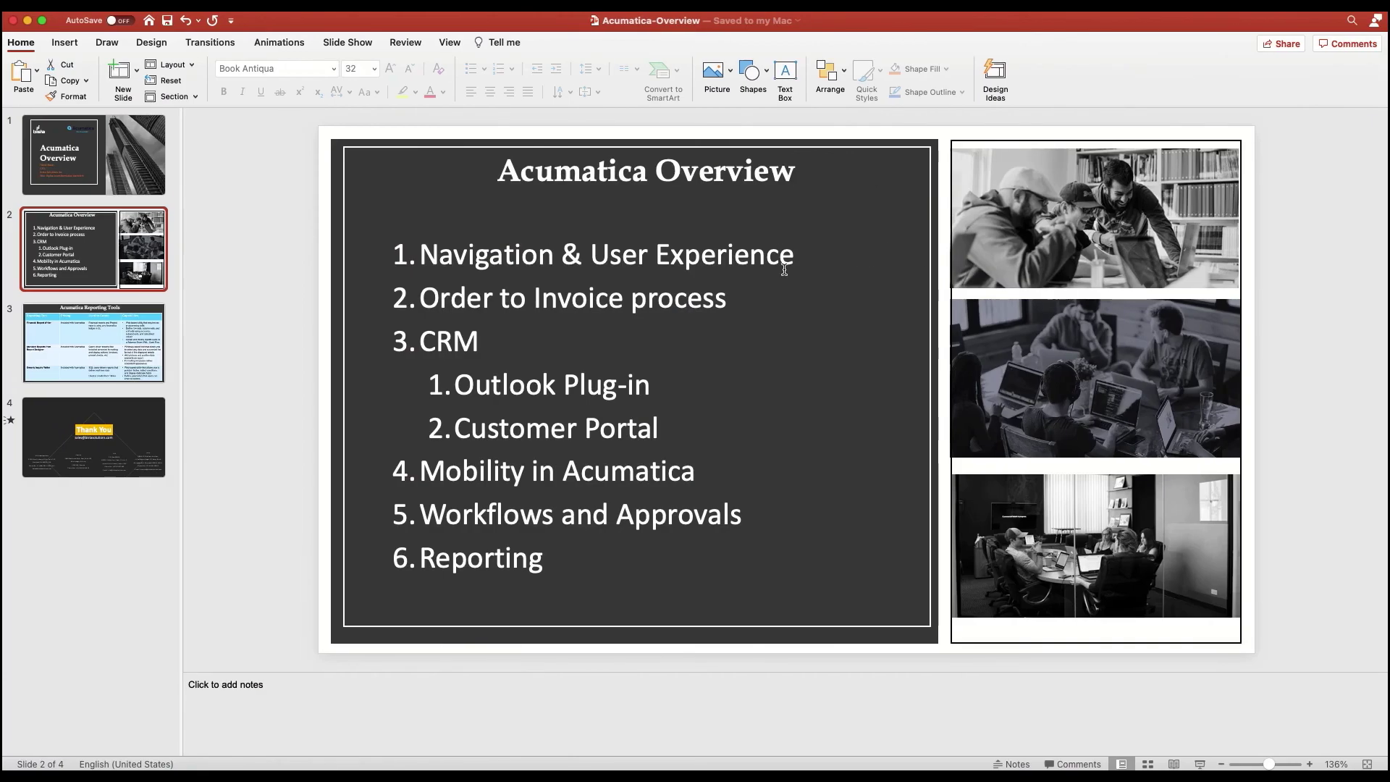
key(Down)
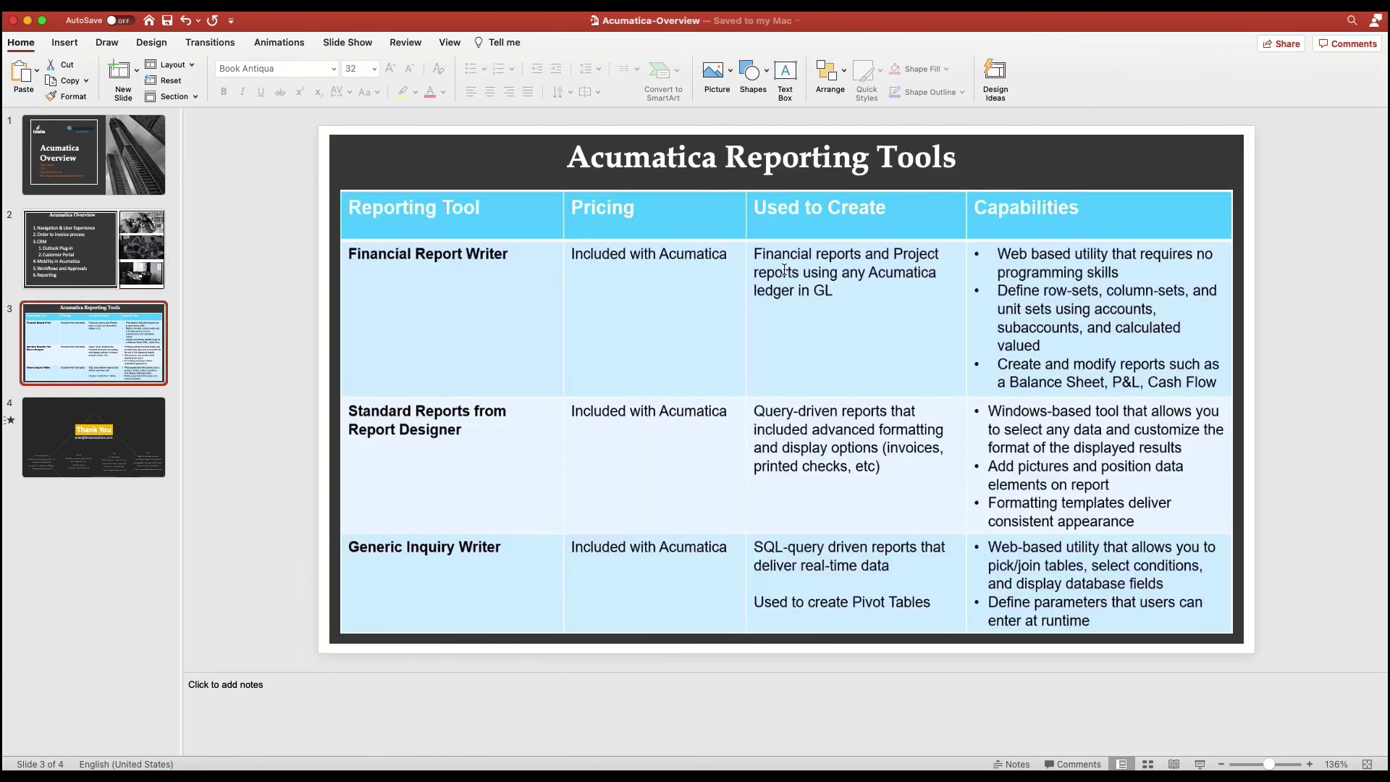
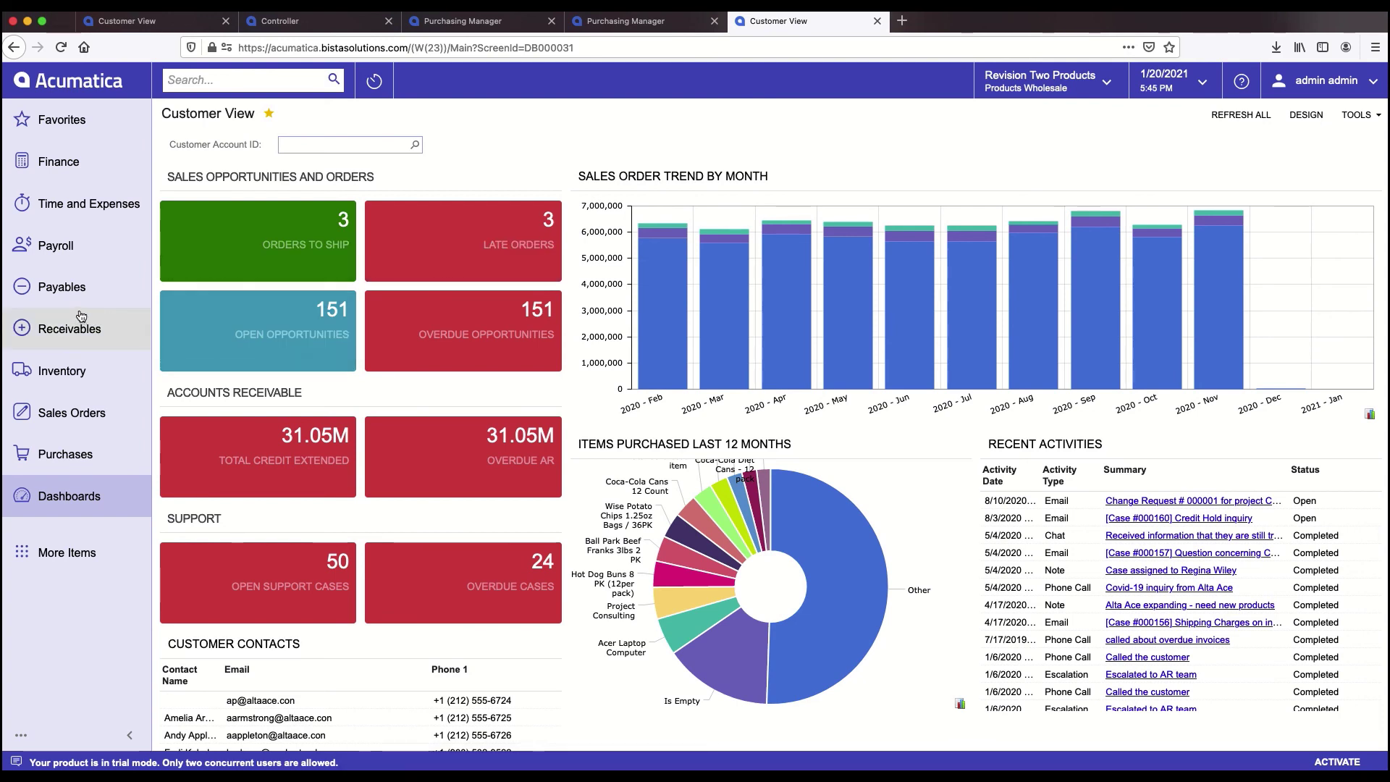
- Open the Finance workspace menu from the left sidebar
click(66, 174)
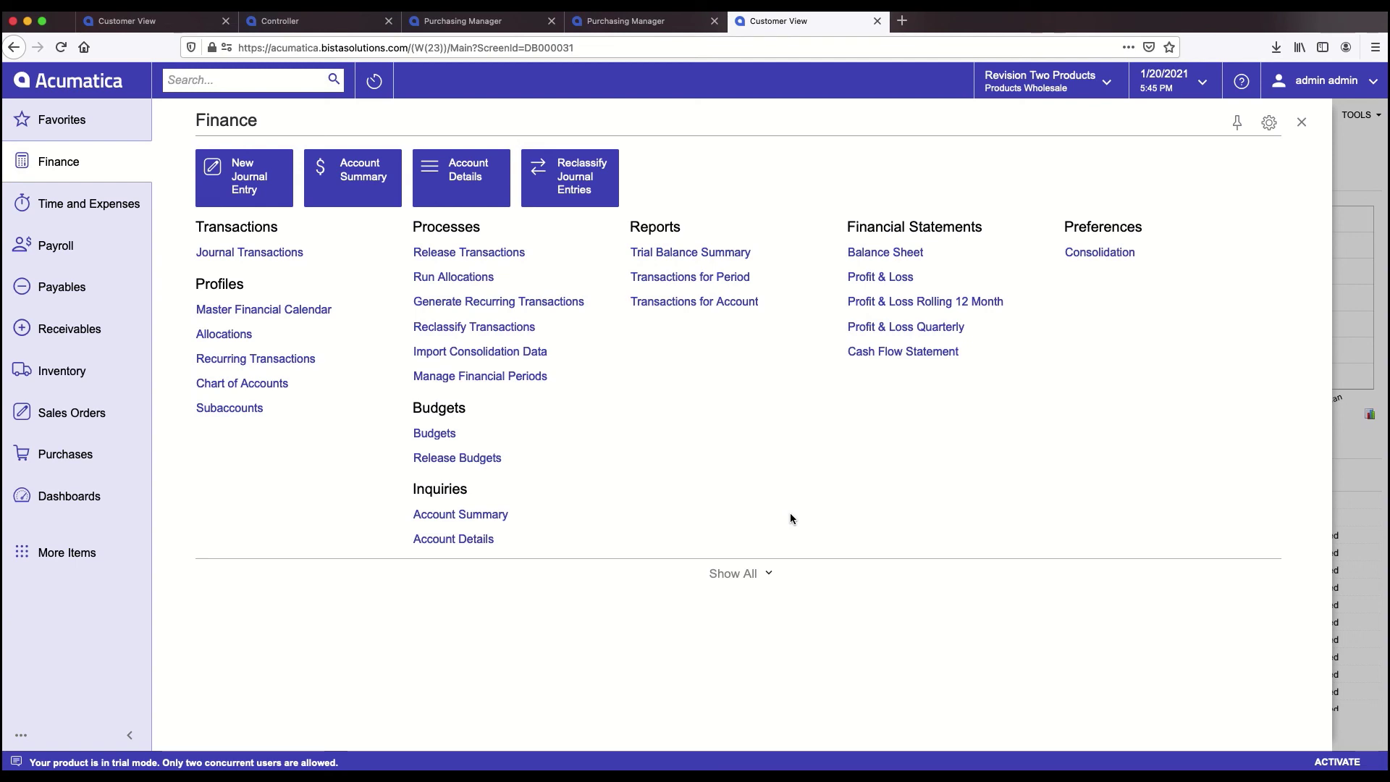
- Run the Balance Sheet report and drill into Cash & Cash Equivalents (111,776,369.75)
click(900, 253)
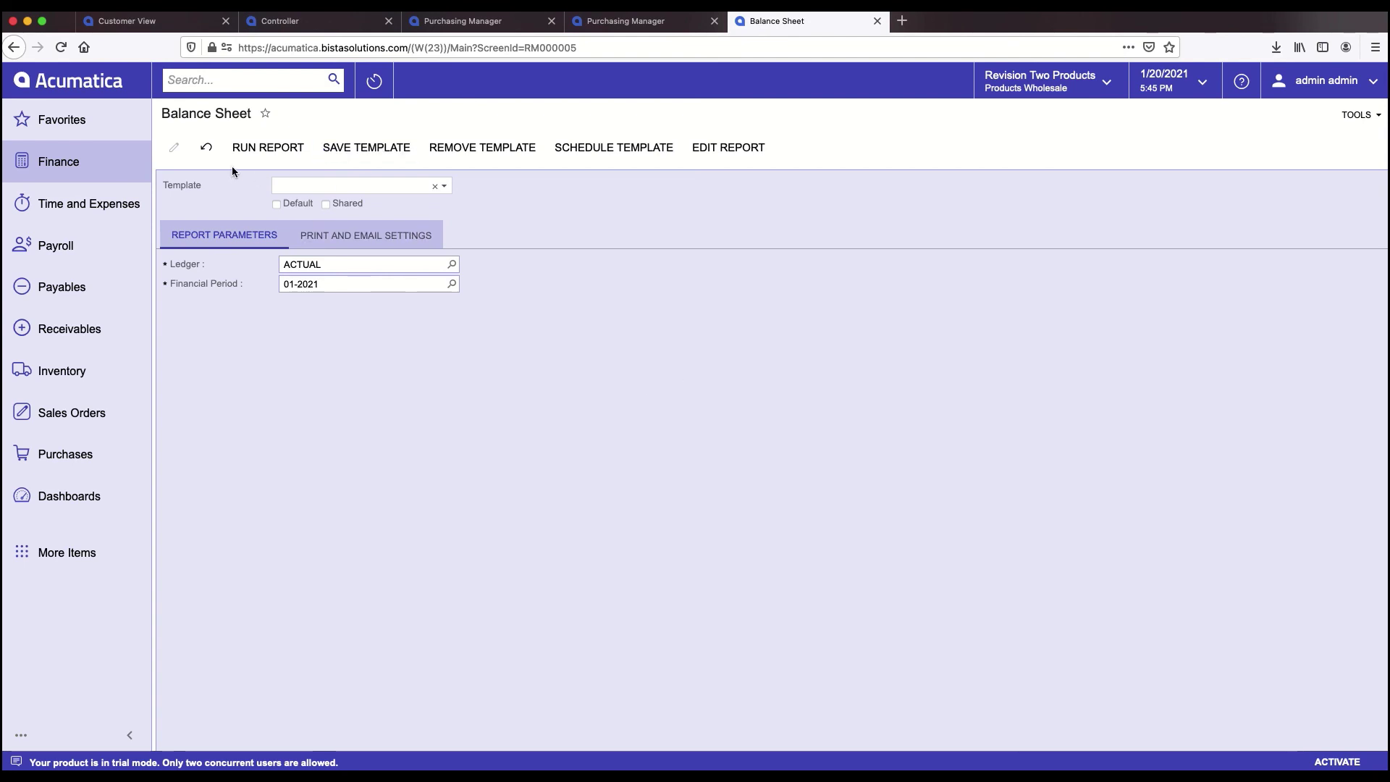
click(271, 149)
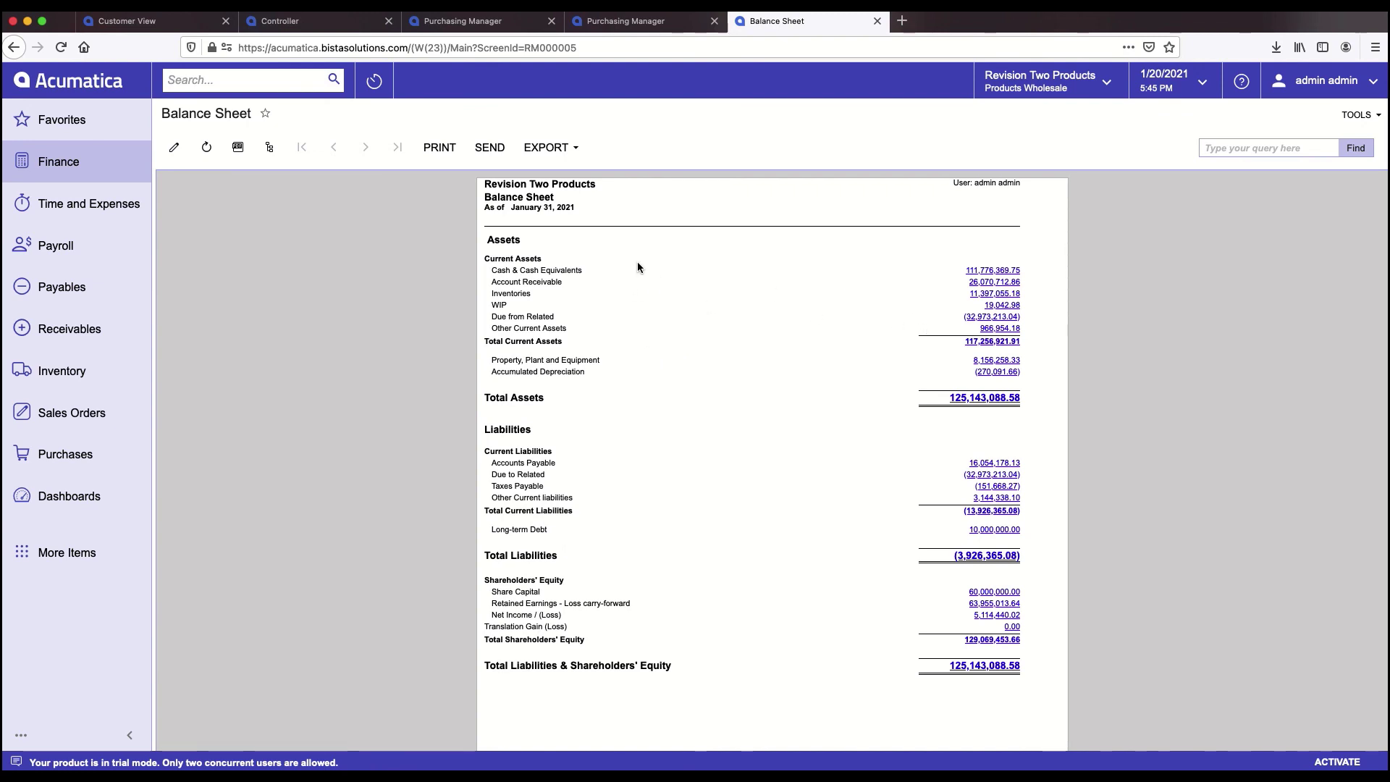
click(982, 272)
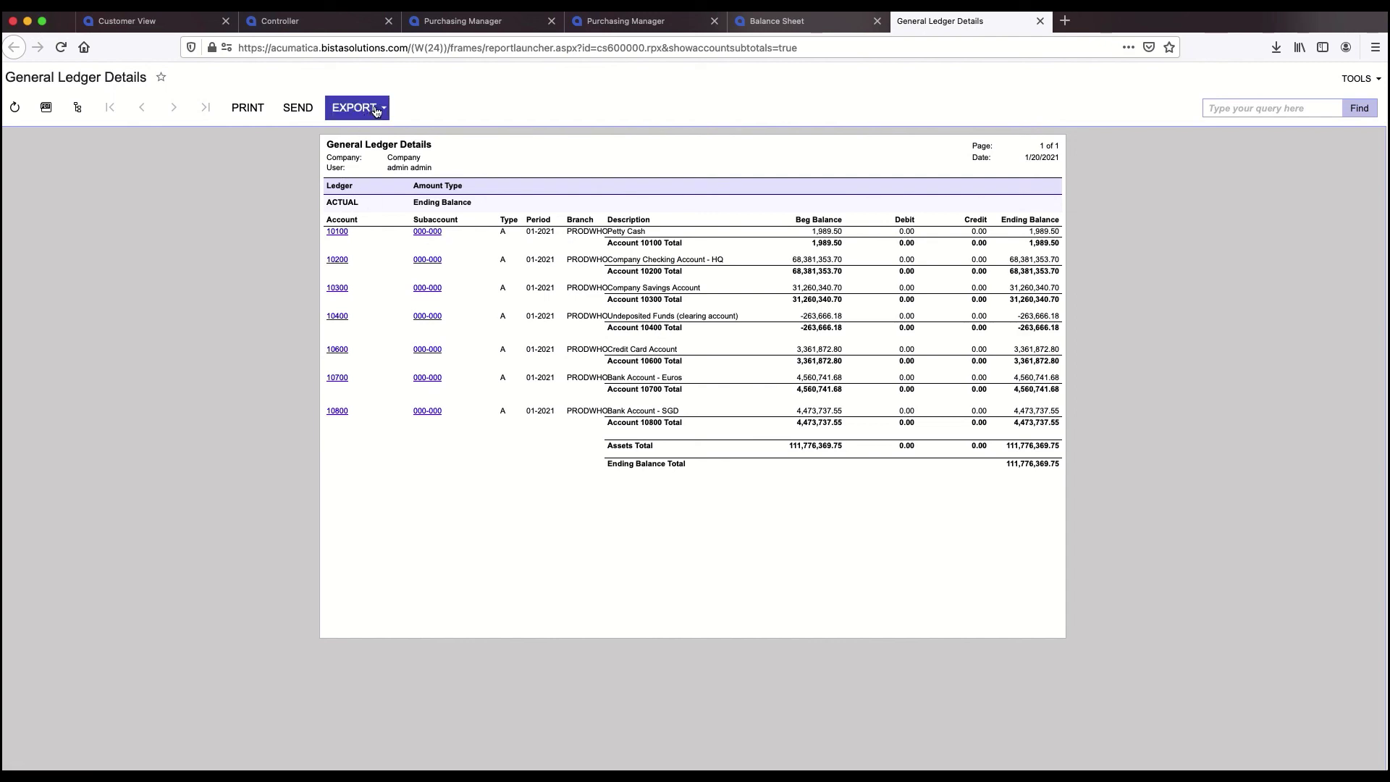
- Refresh the General Ledger Details report, preview its export formats, then return to the Balance Sheet
click(14, 107)
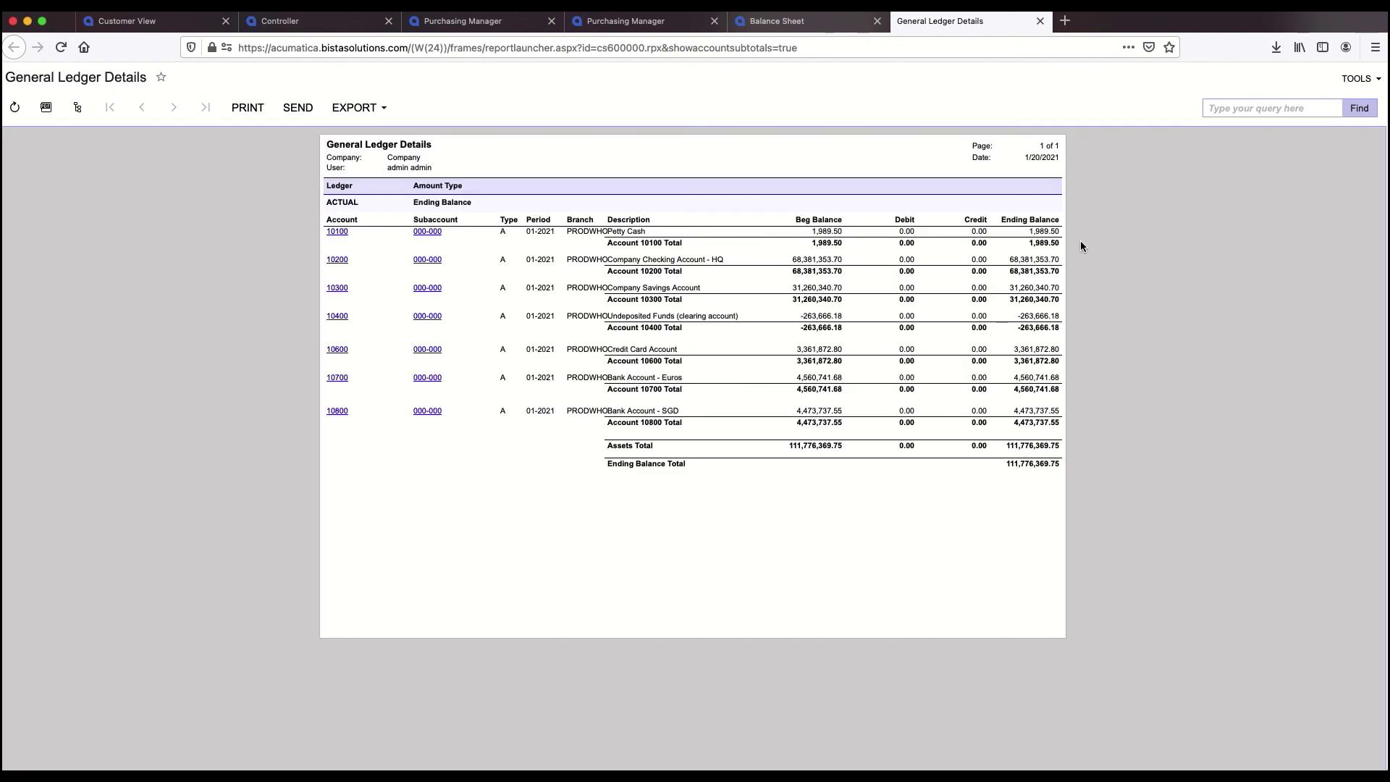
click(376, 105)
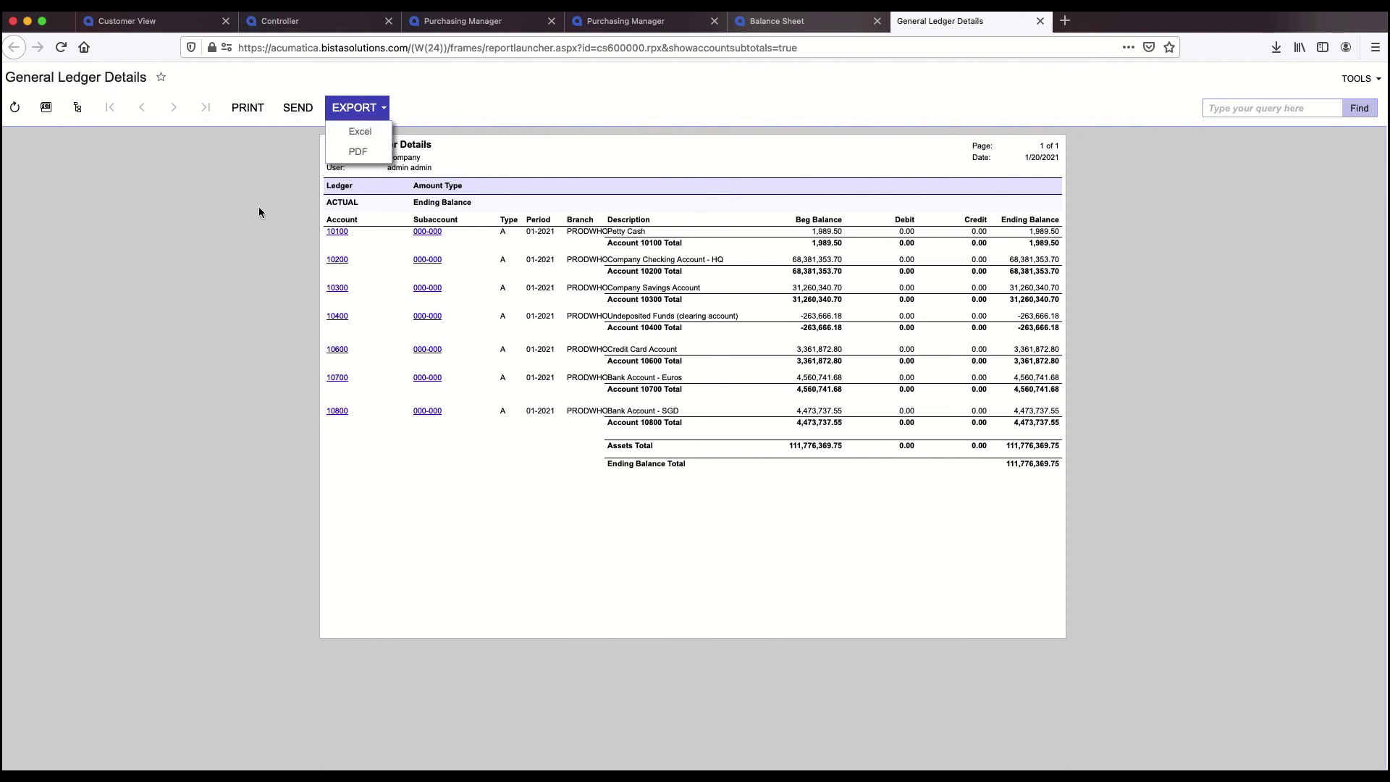
click(16, 108)
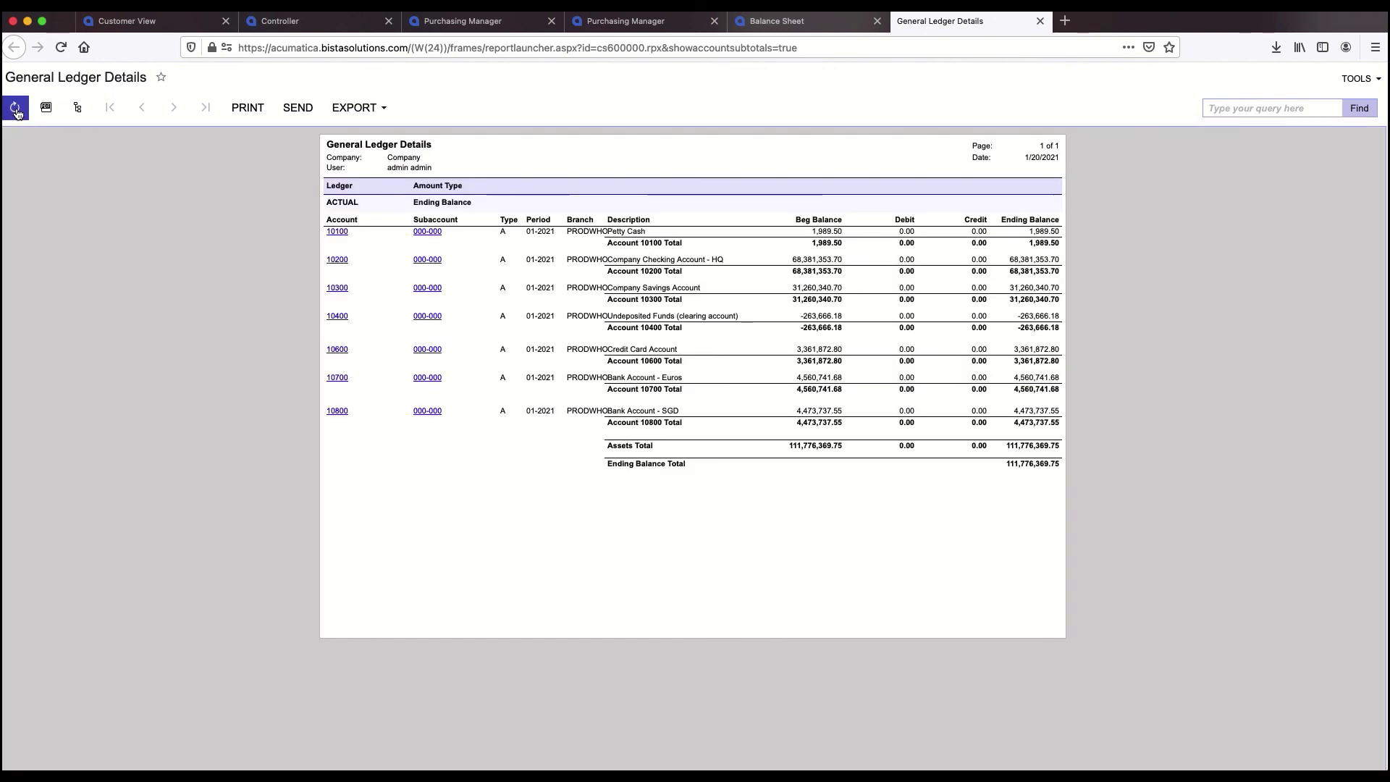
click(16, 109)
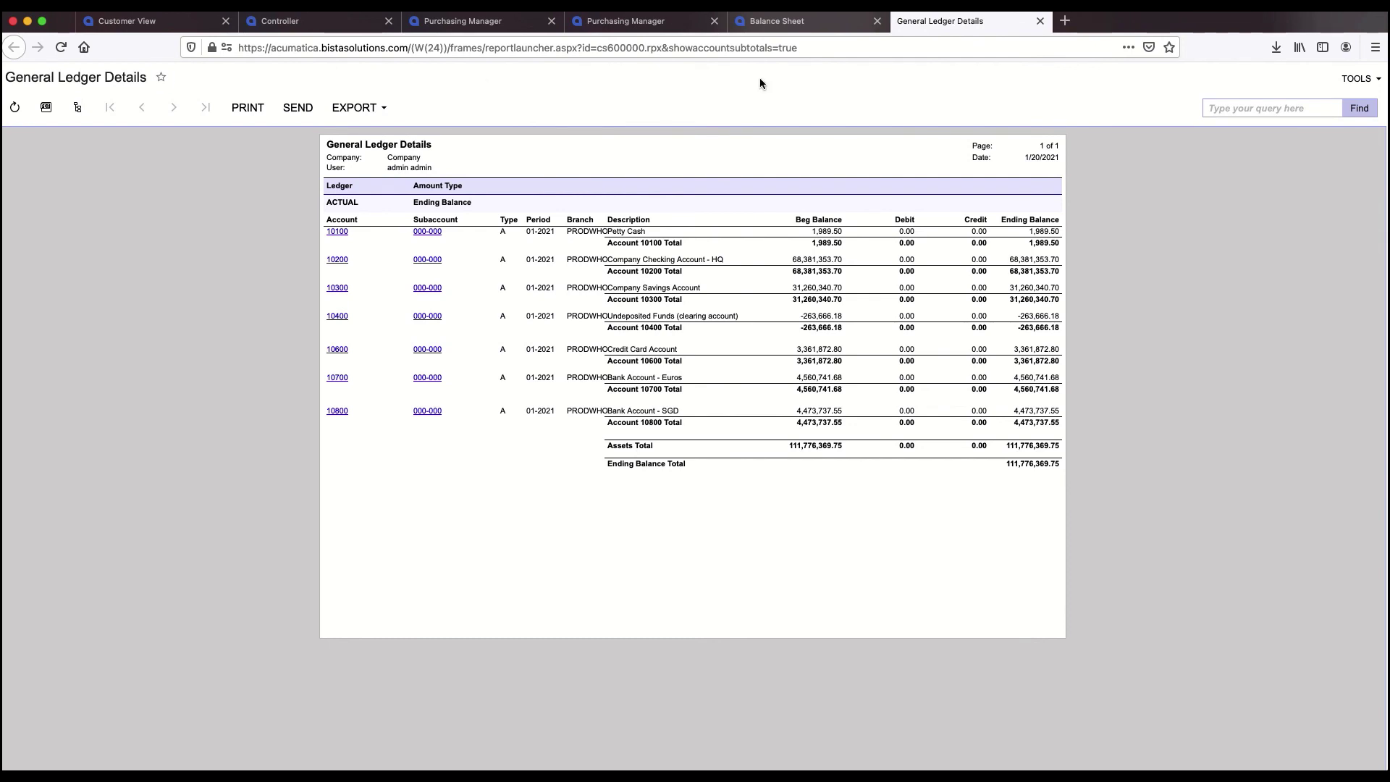
click(832, 21)
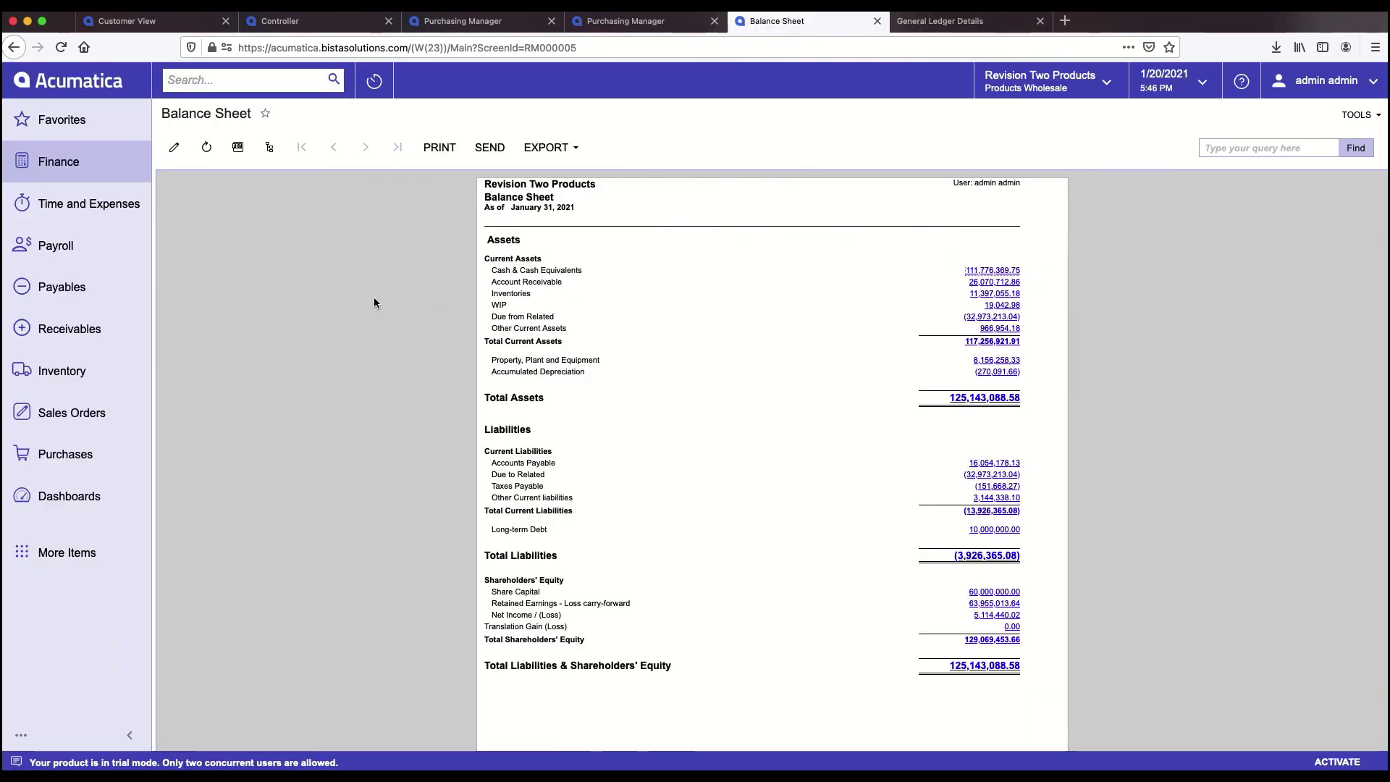
- View the Balance Sheet per branch: Products Retail, Products Wholesale, Services East, then Products Retail again
click(268, 150)
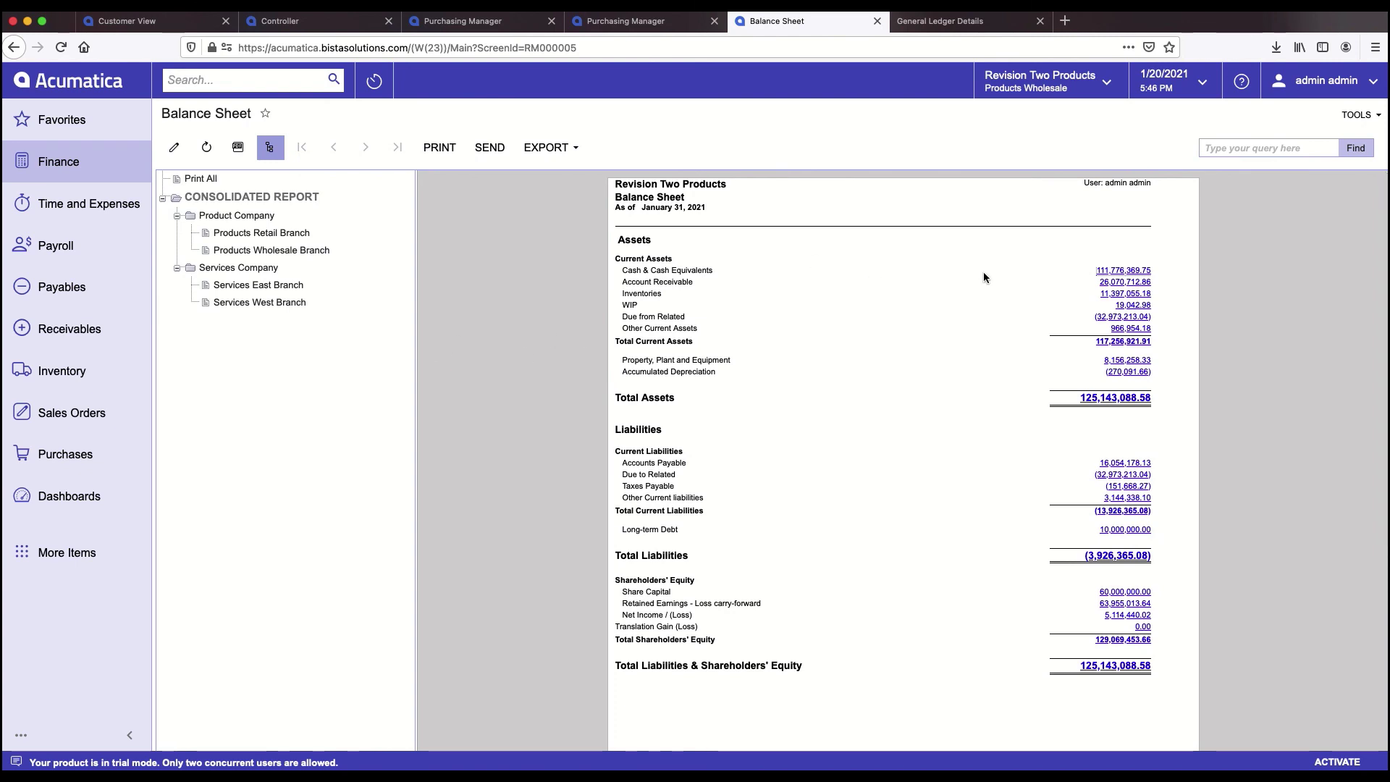
click(288, 236)
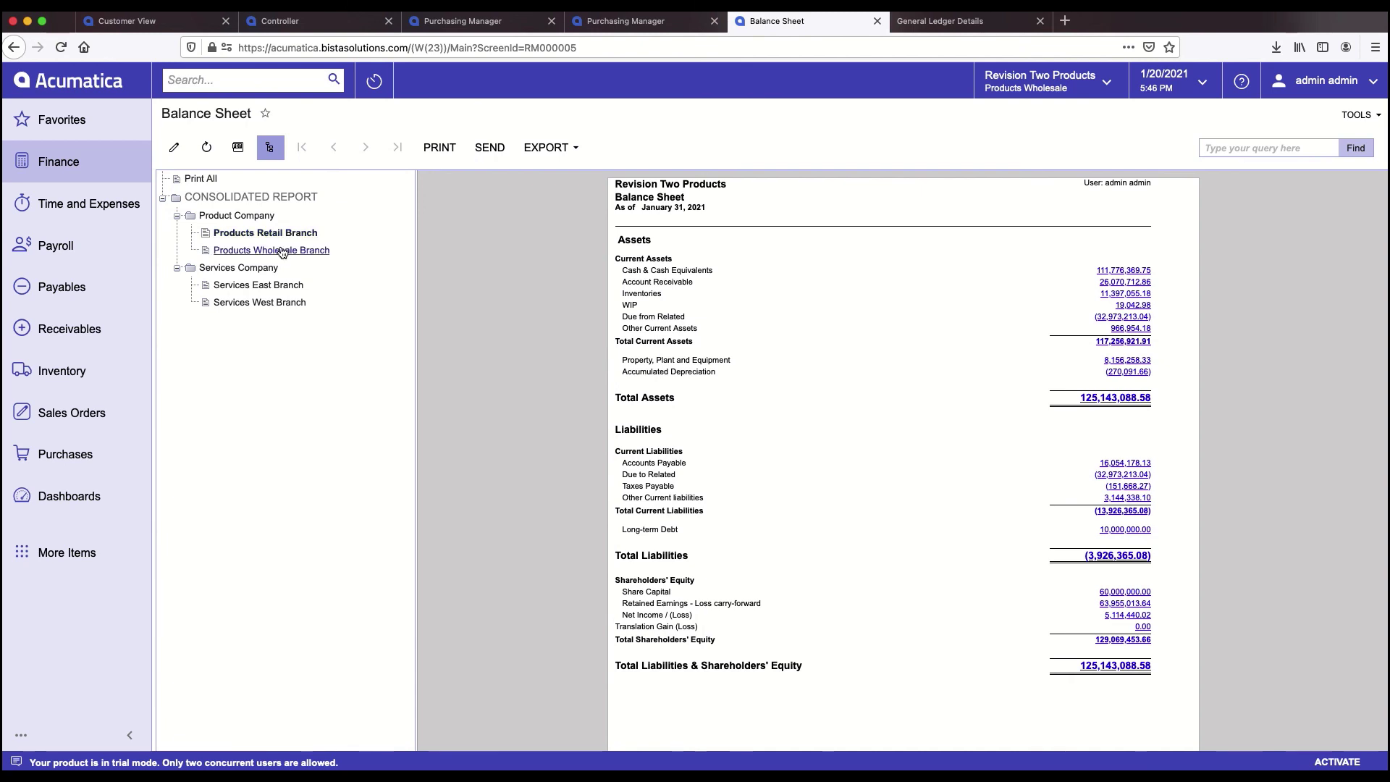
click(283, 252)
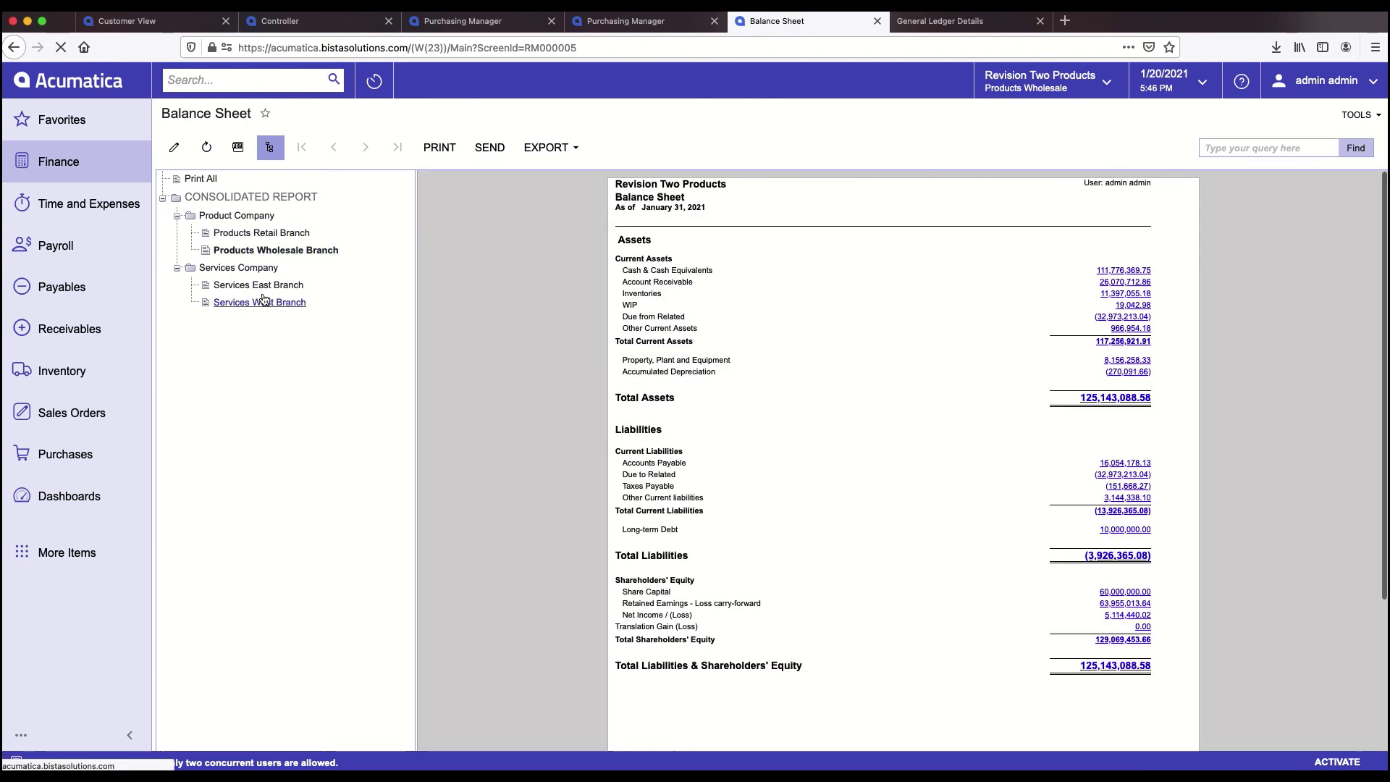
click(265, 289)
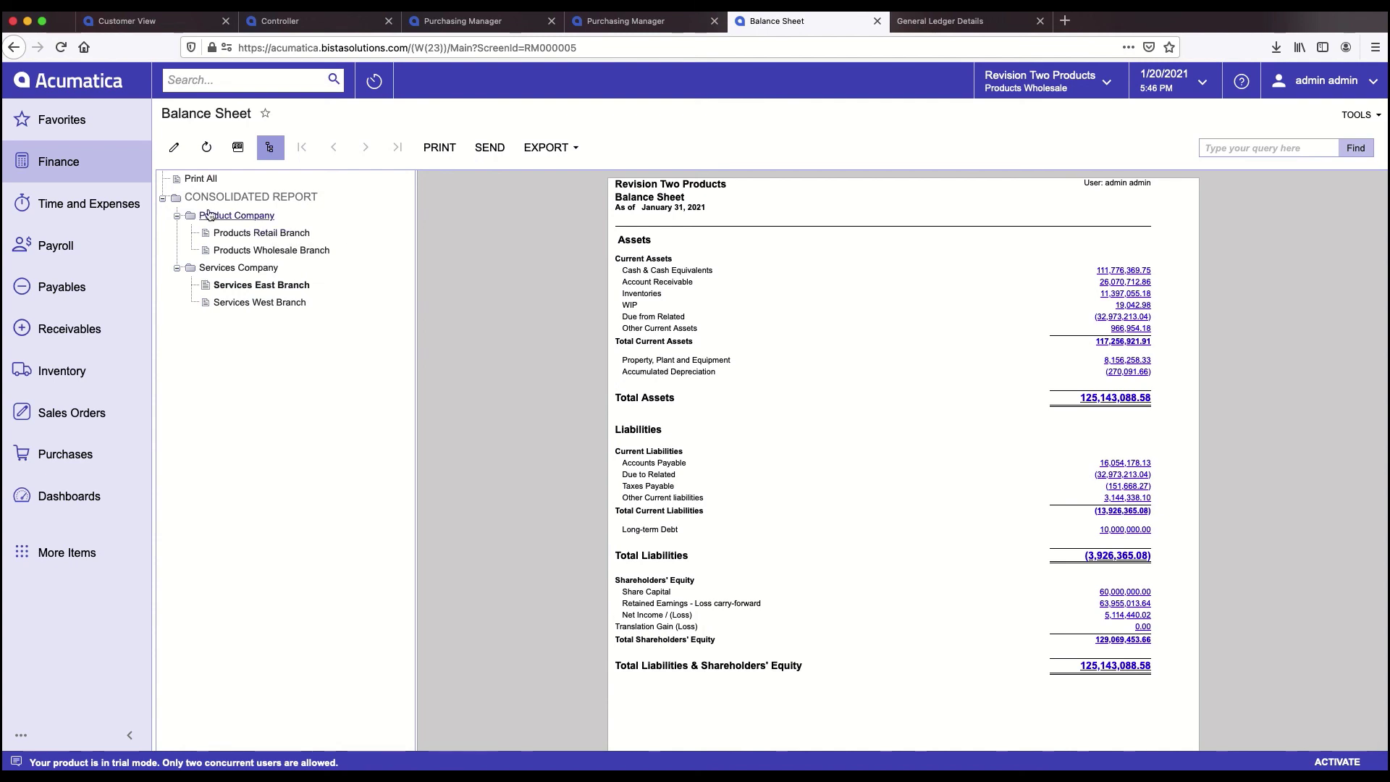
click(251, 233)
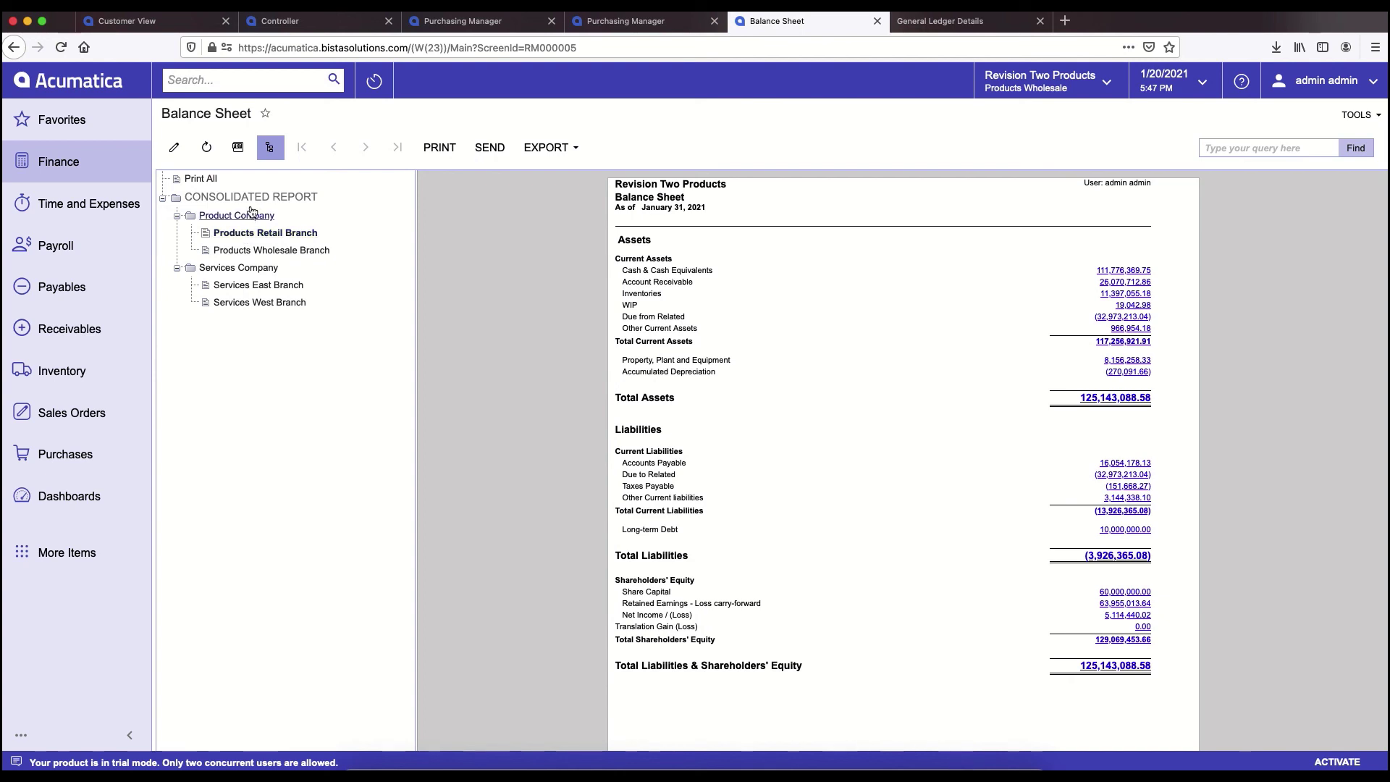
click(248, 88)
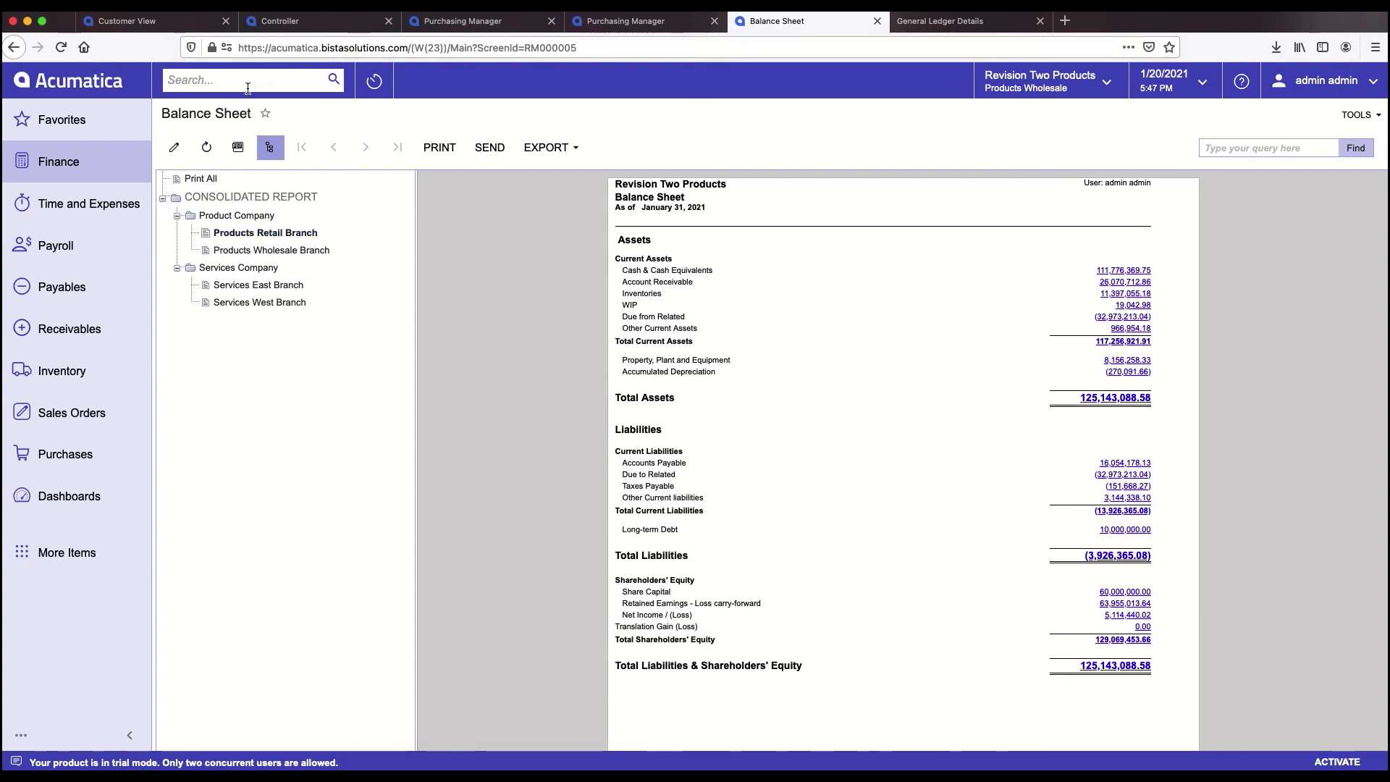
- Search 'report def' and open the DBSP Balance Sheet report definition
text(report de)
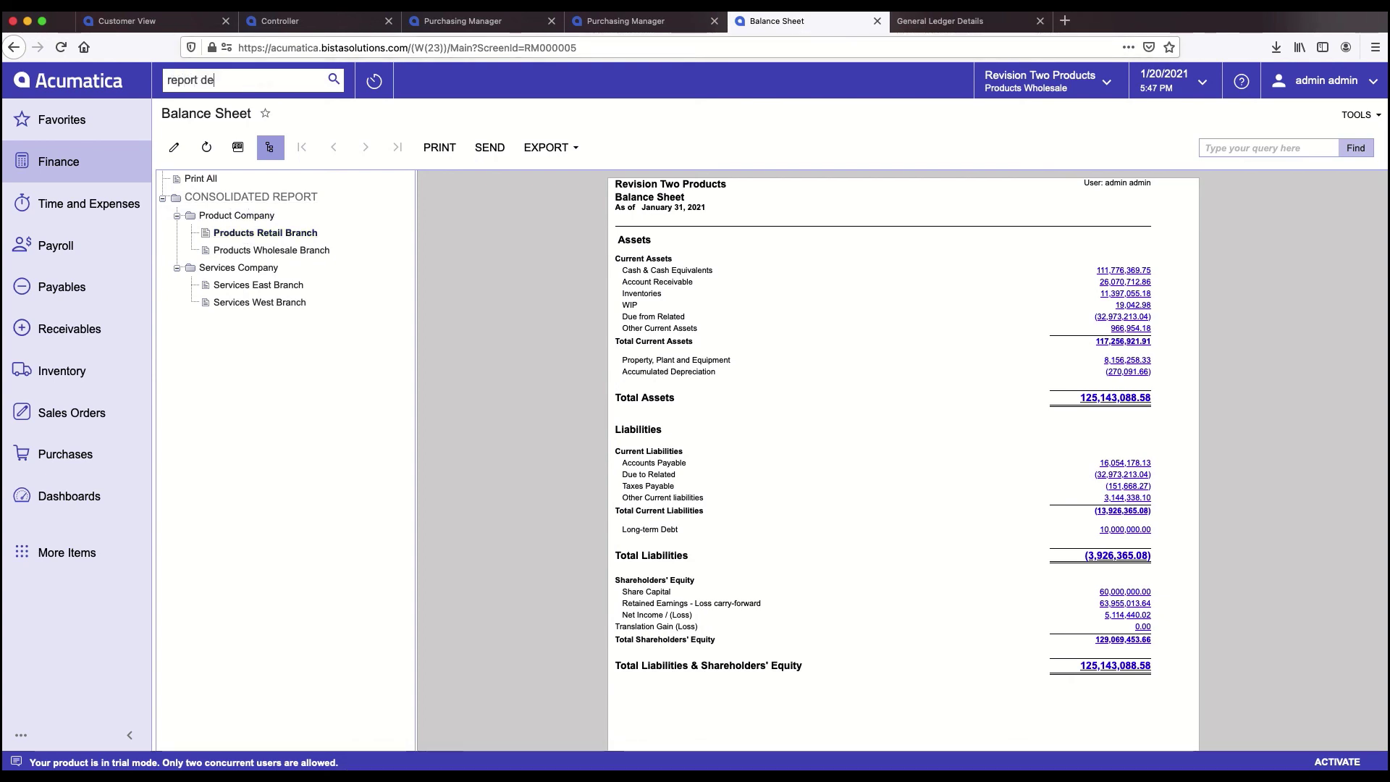
text(f)
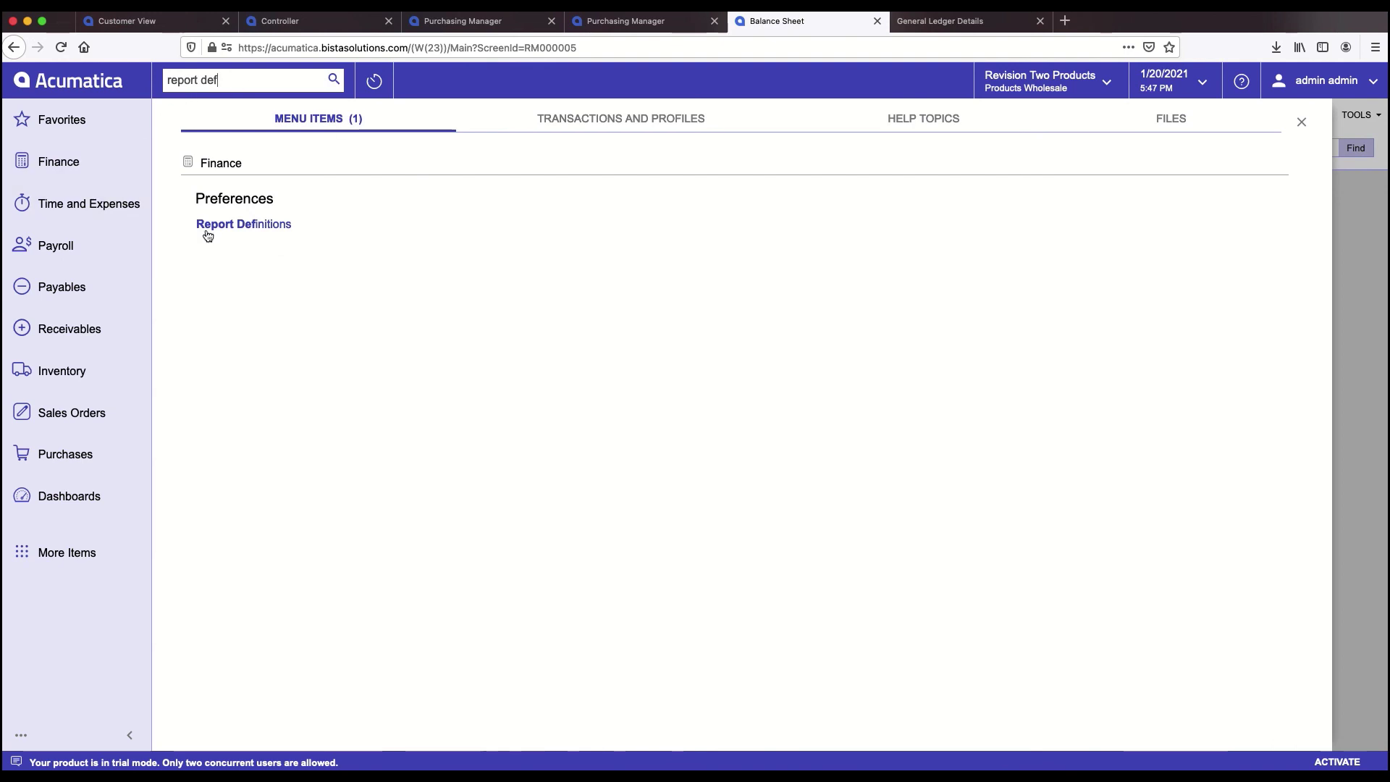
click(212, 226)
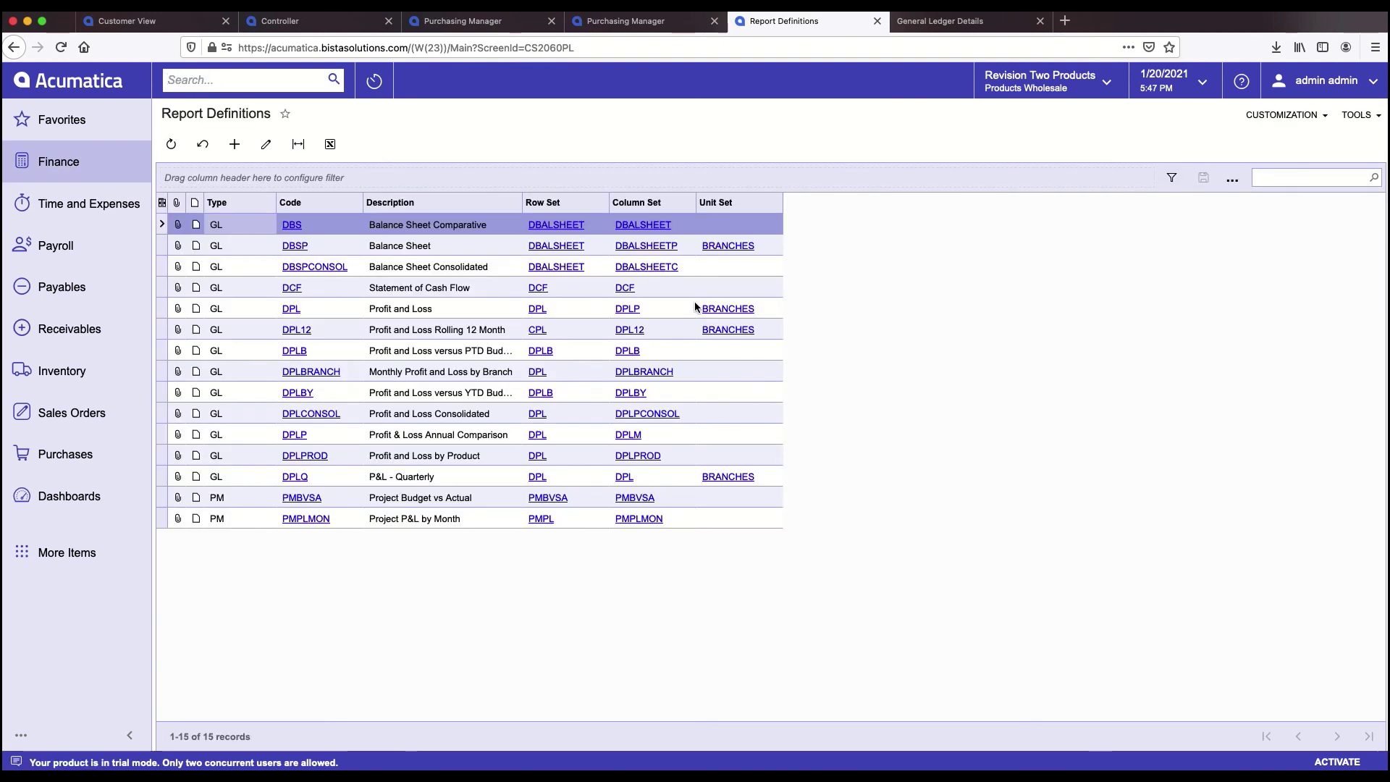
click(299, 249)
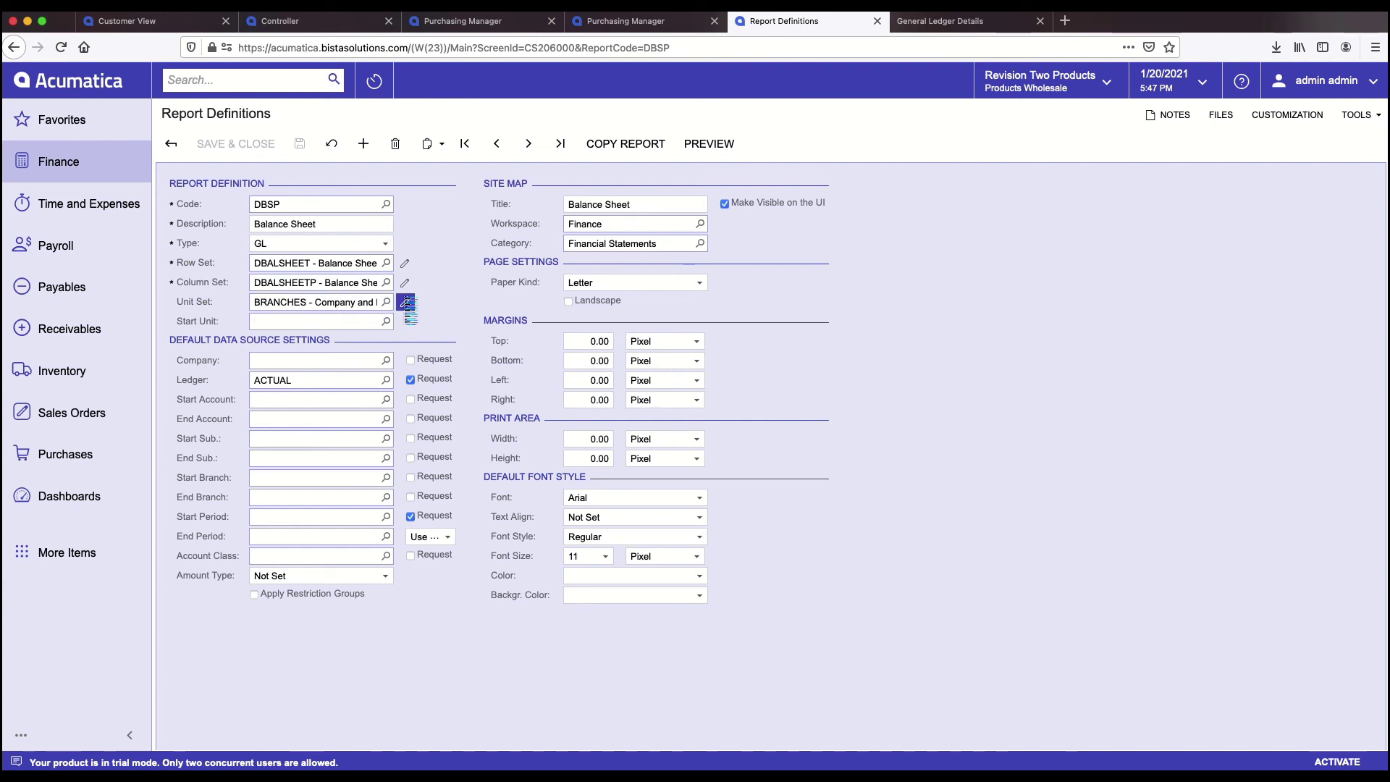
- Inspect the BRANCHES unit set, then come back to the DBSP definition
click(404, 302)
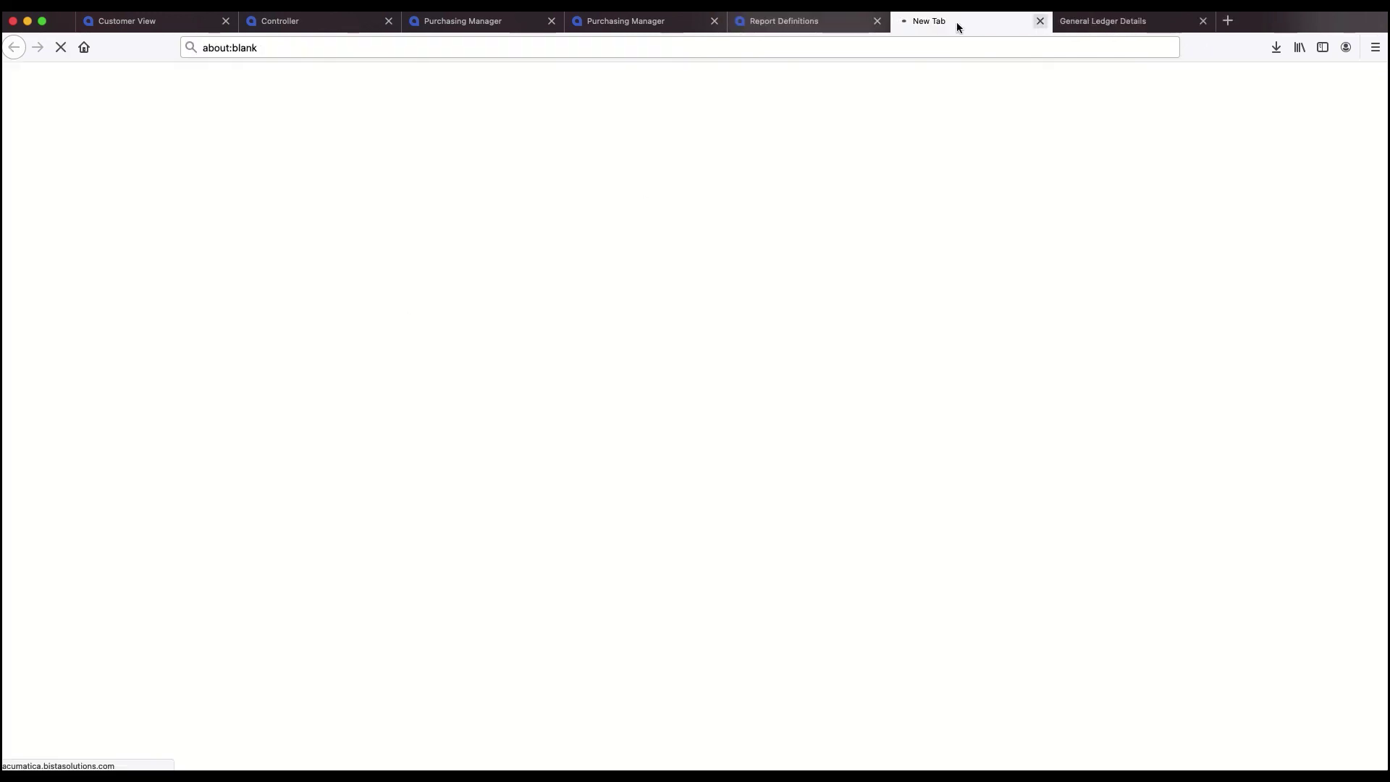
click(811, 20)
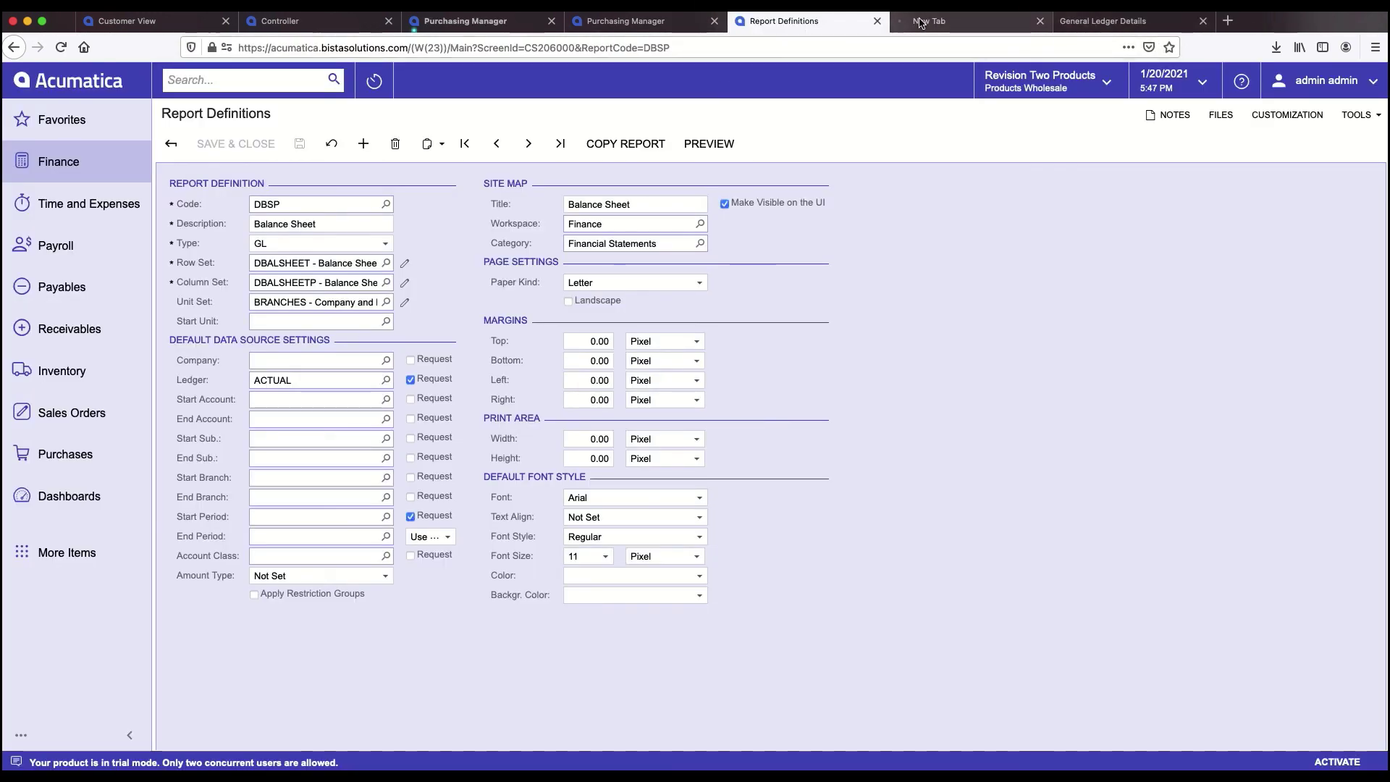
click(930, 21)
click(796, 21)
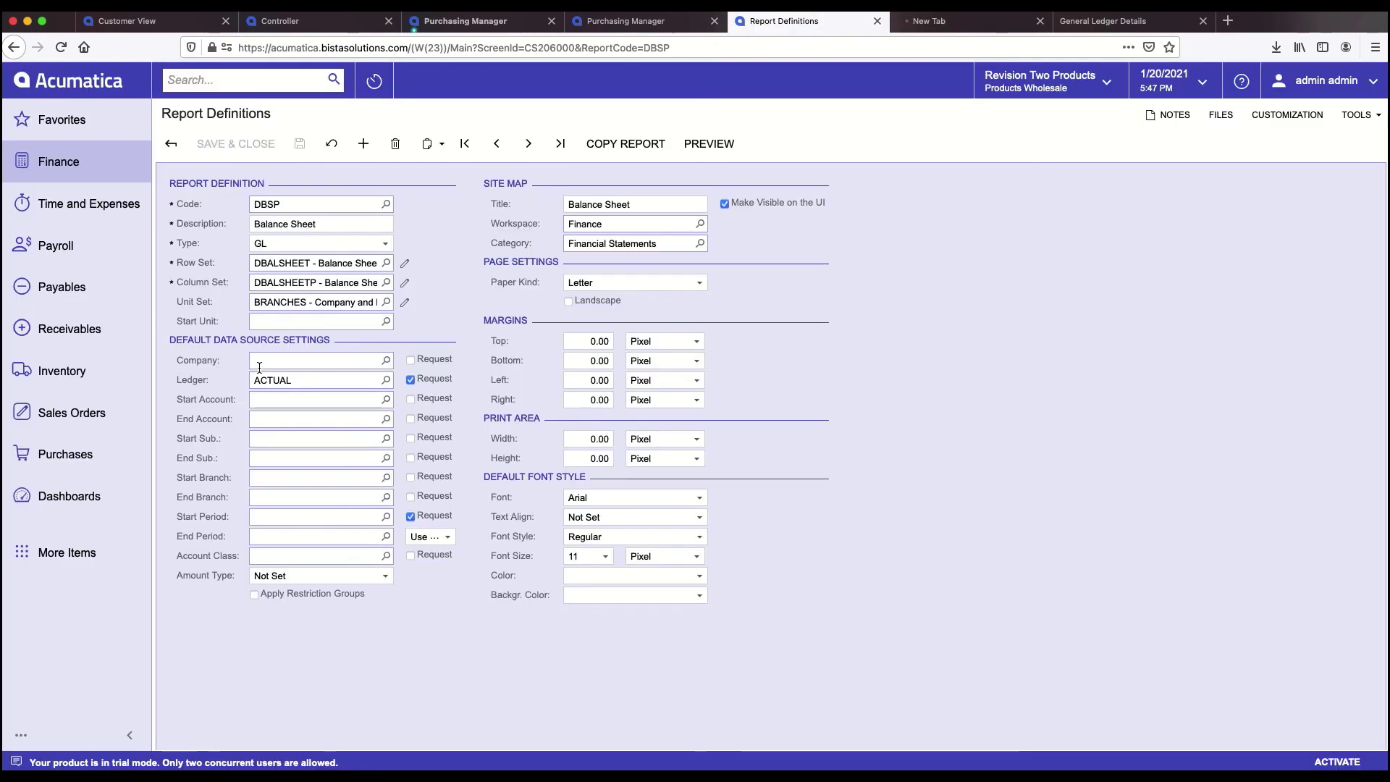
- Change the DBSP unit set to PRODUCT and save and close the definition
click(324, 302)
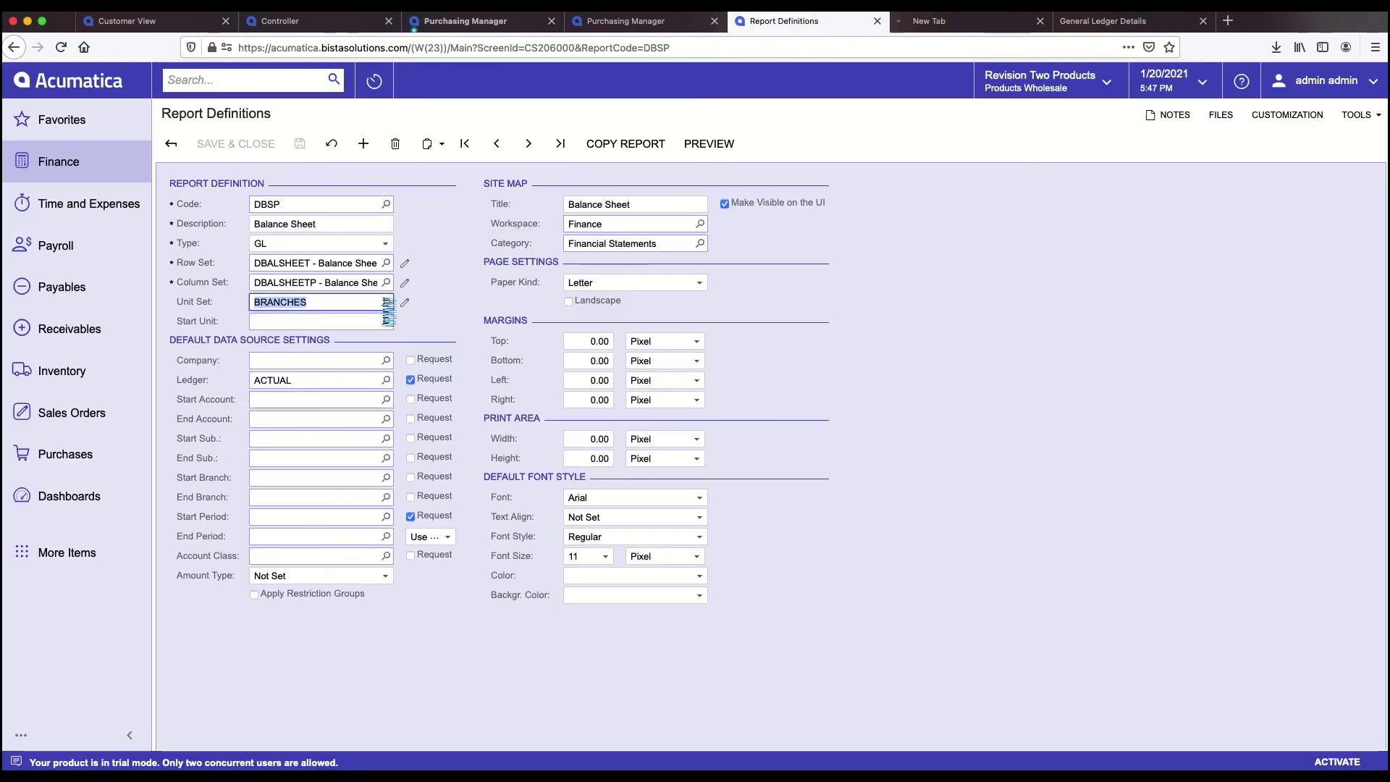
click(386, 302)
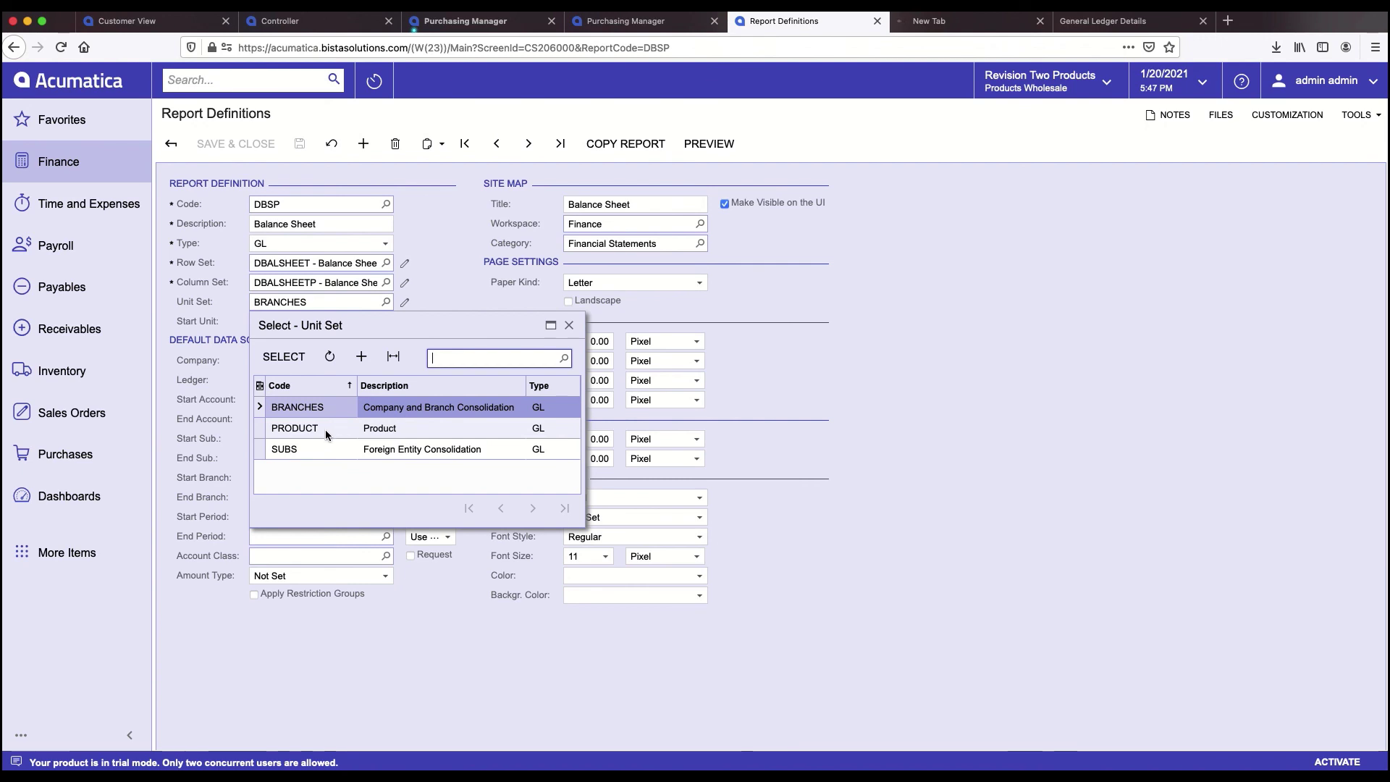
click(295, 428)
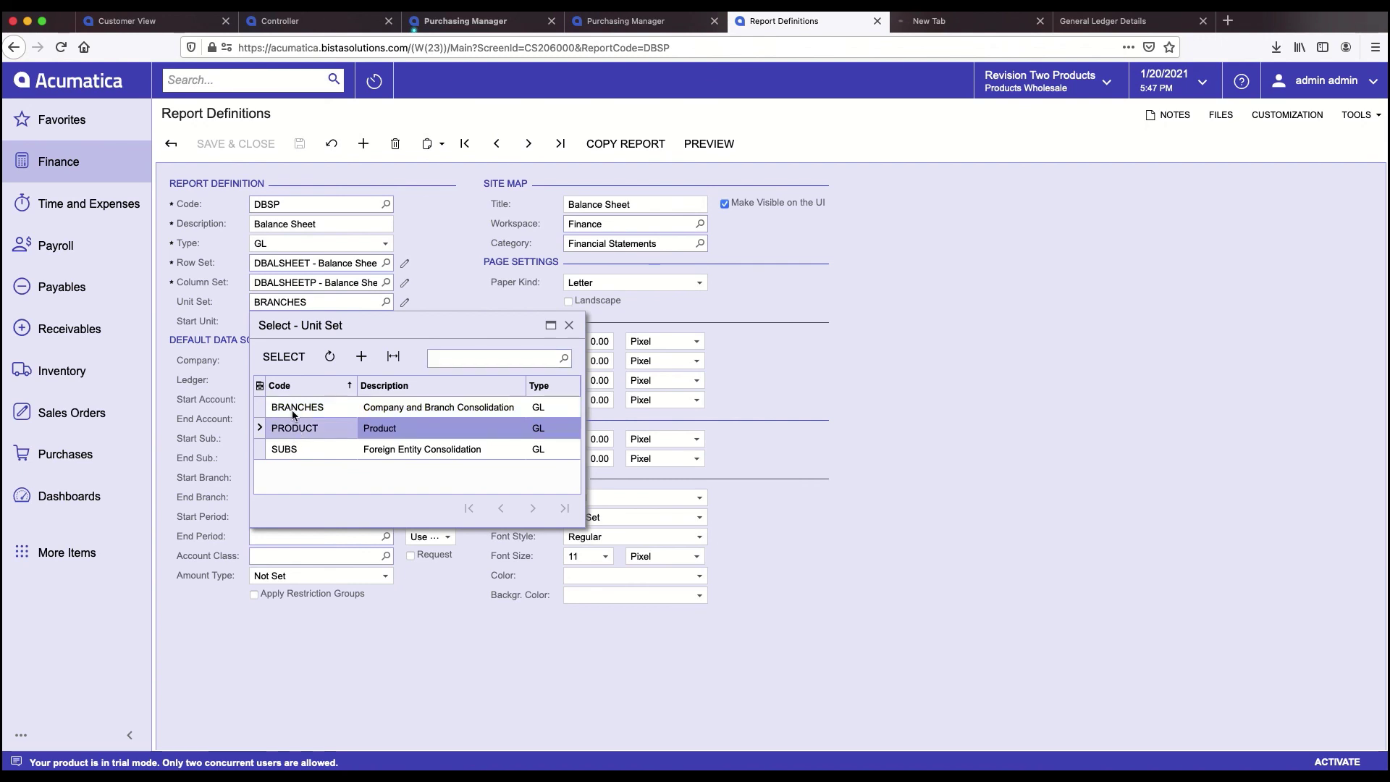
double_click(292, 429)
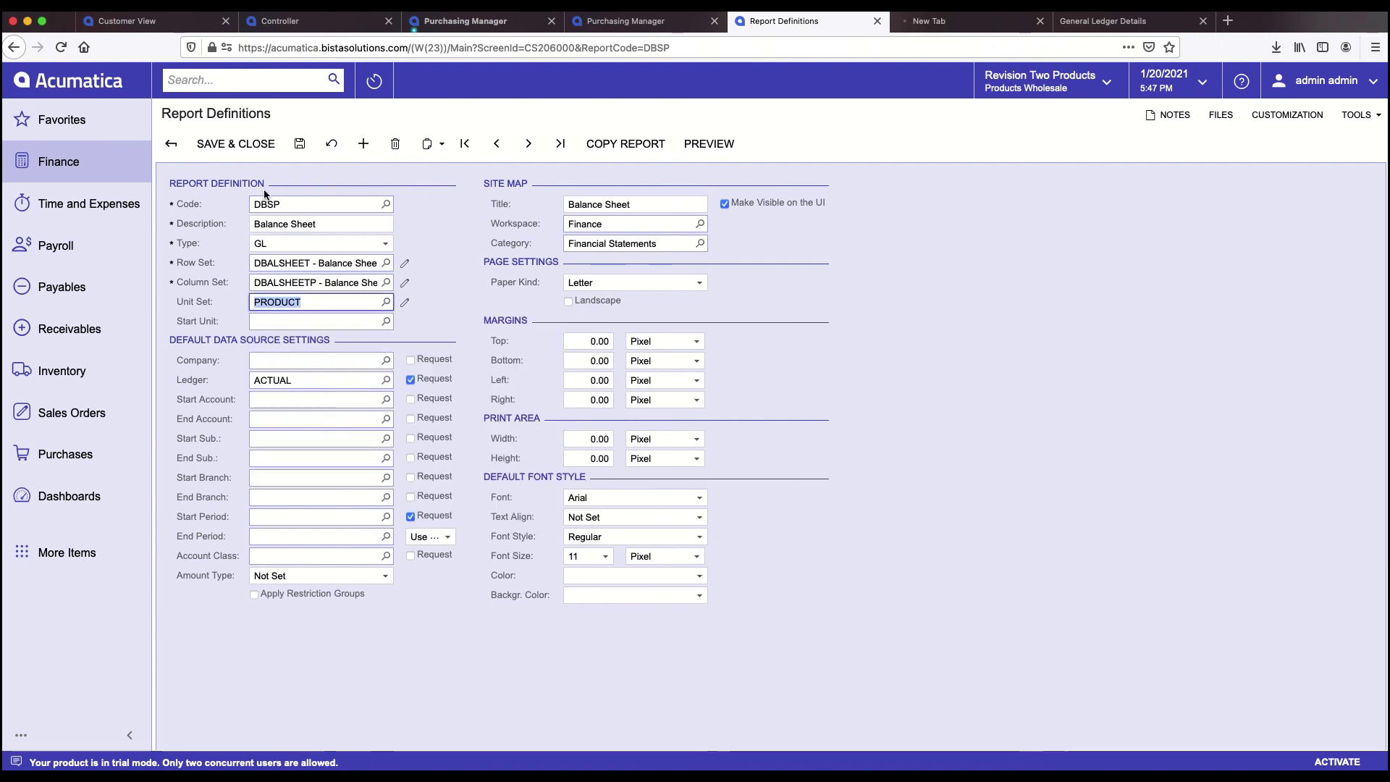
click(228, 146)
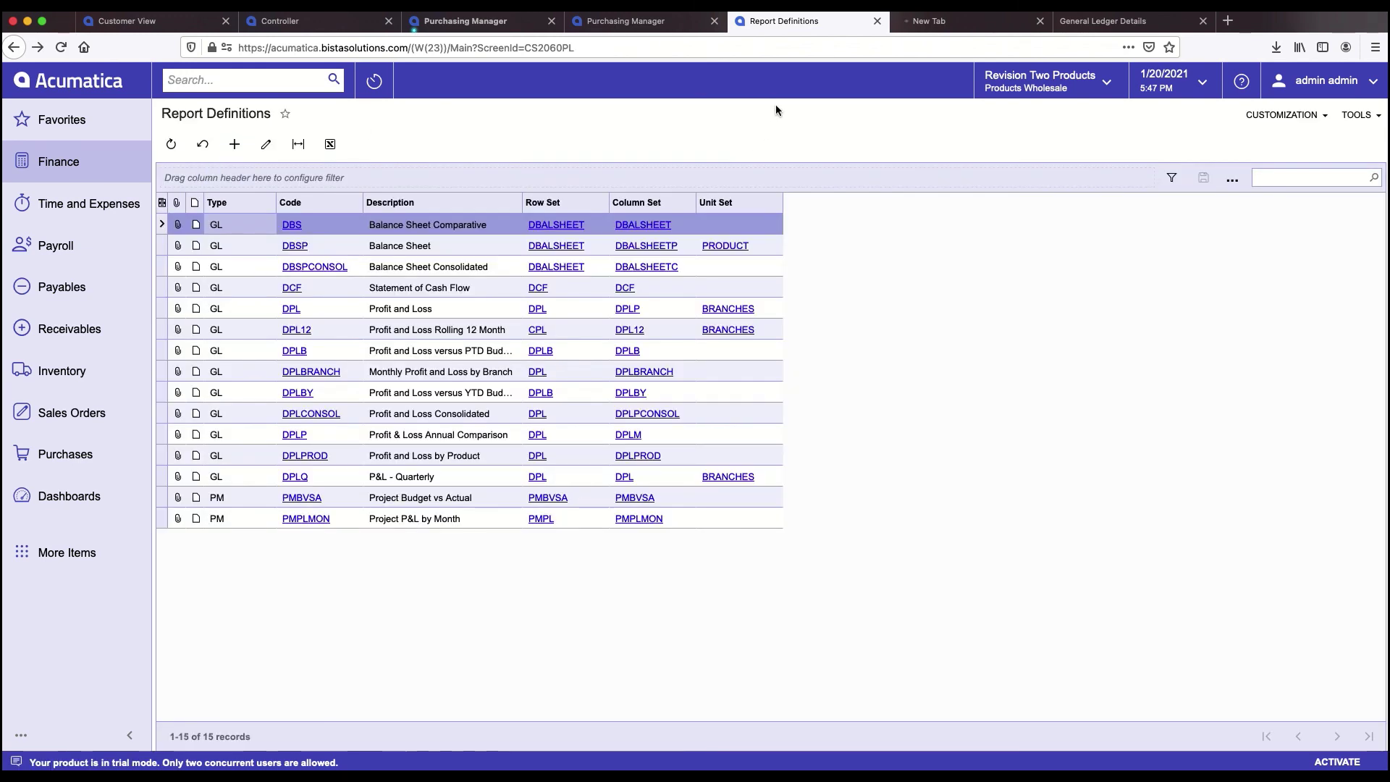
- Run the Balance Sheet again from the Finance workspace
click(604, 23)
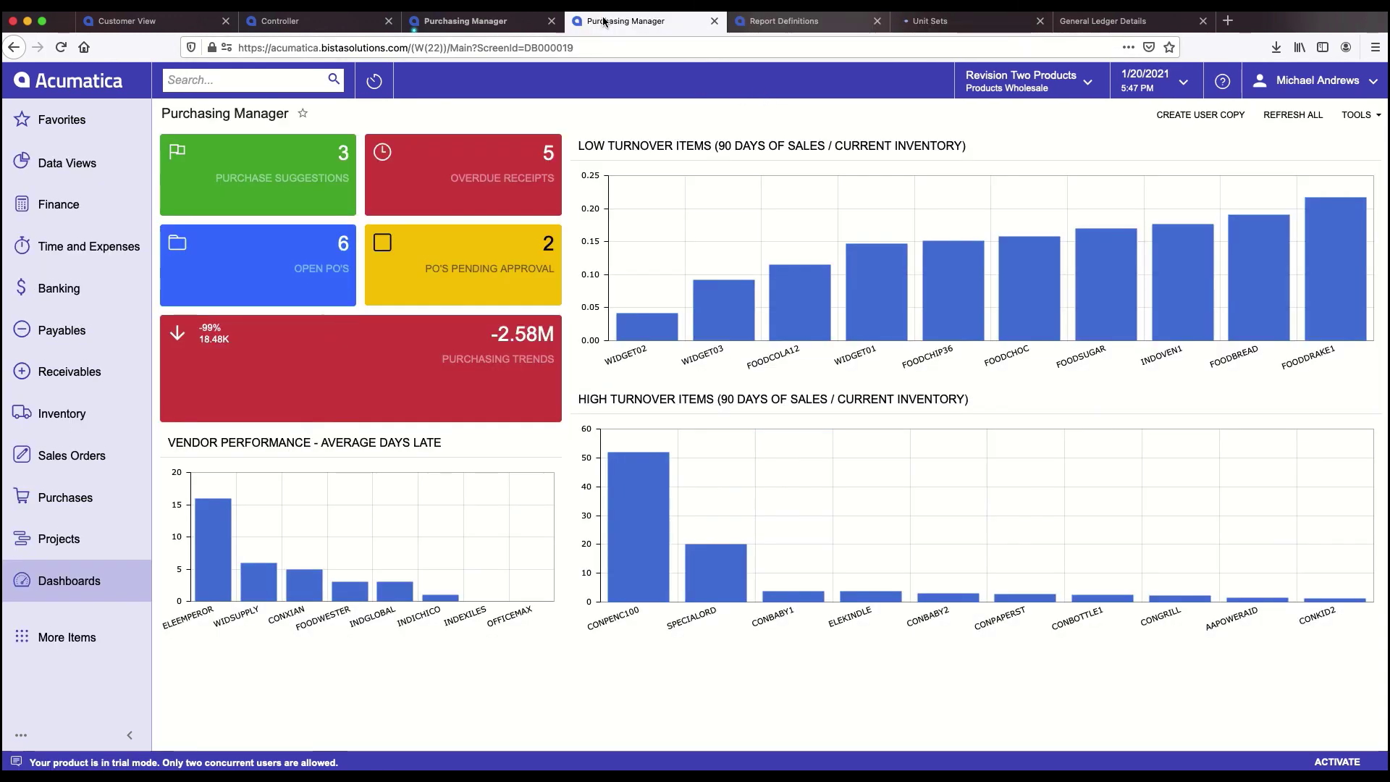
click(52, 206)
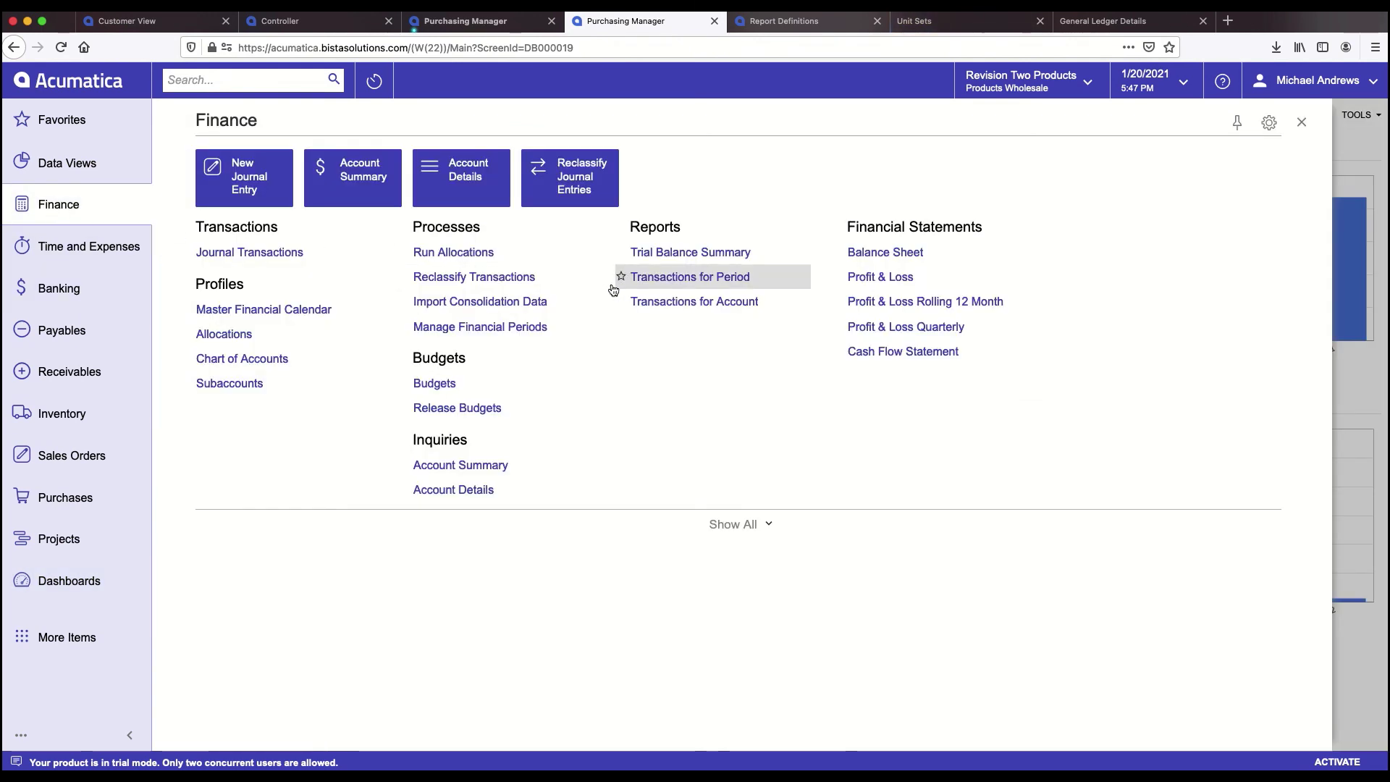
click(880, 253)
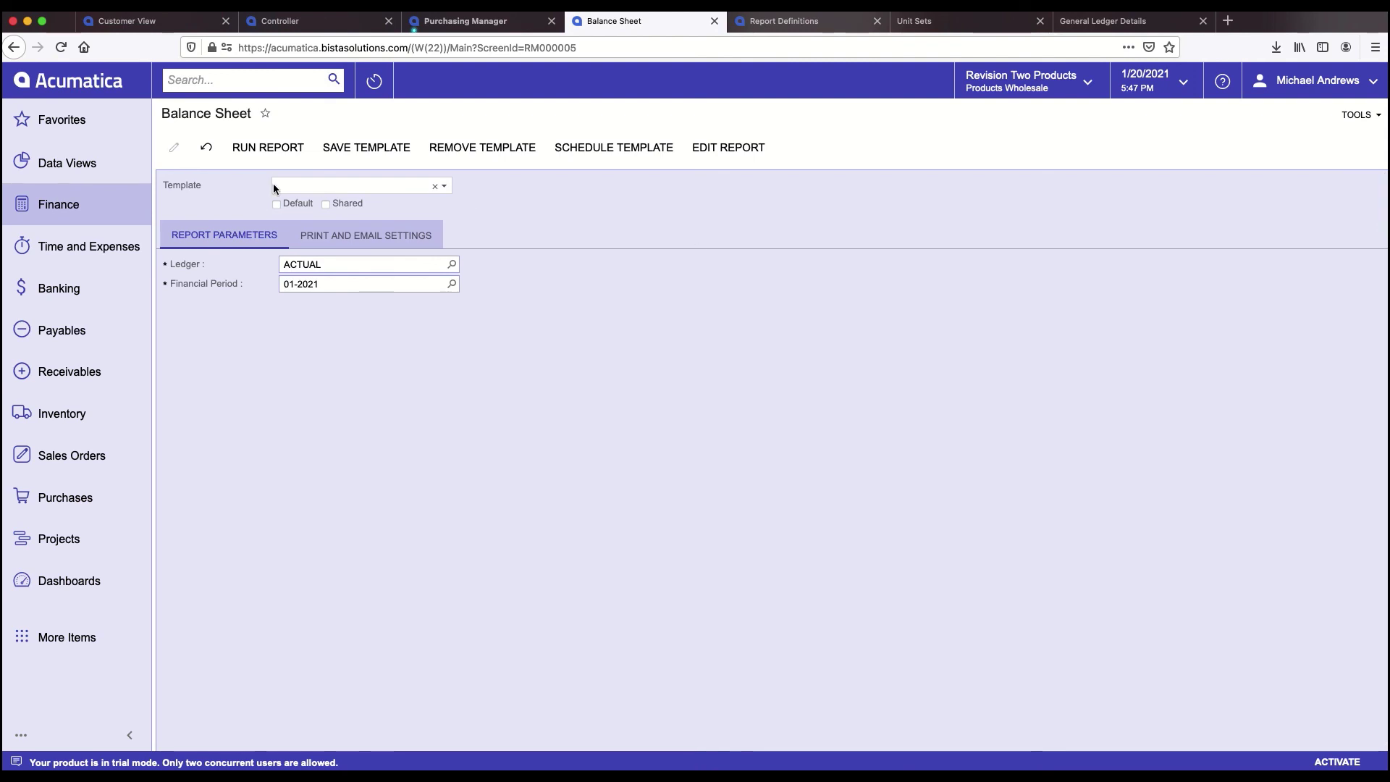
click(246, 150)
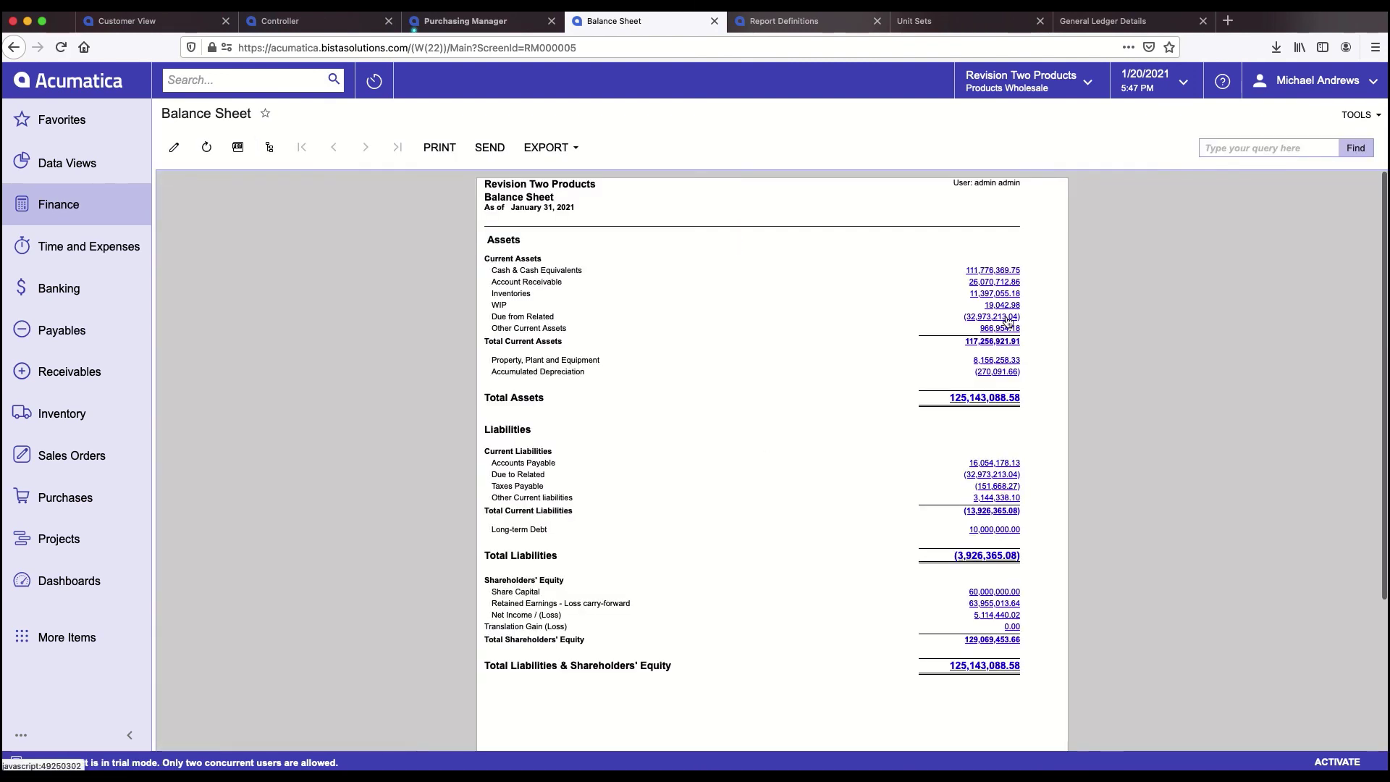
- Filter the Balance Sheet to Electronics and Computers, then Industrial Equipment (Total Assets 4,460,505.15)
click(269, 147)
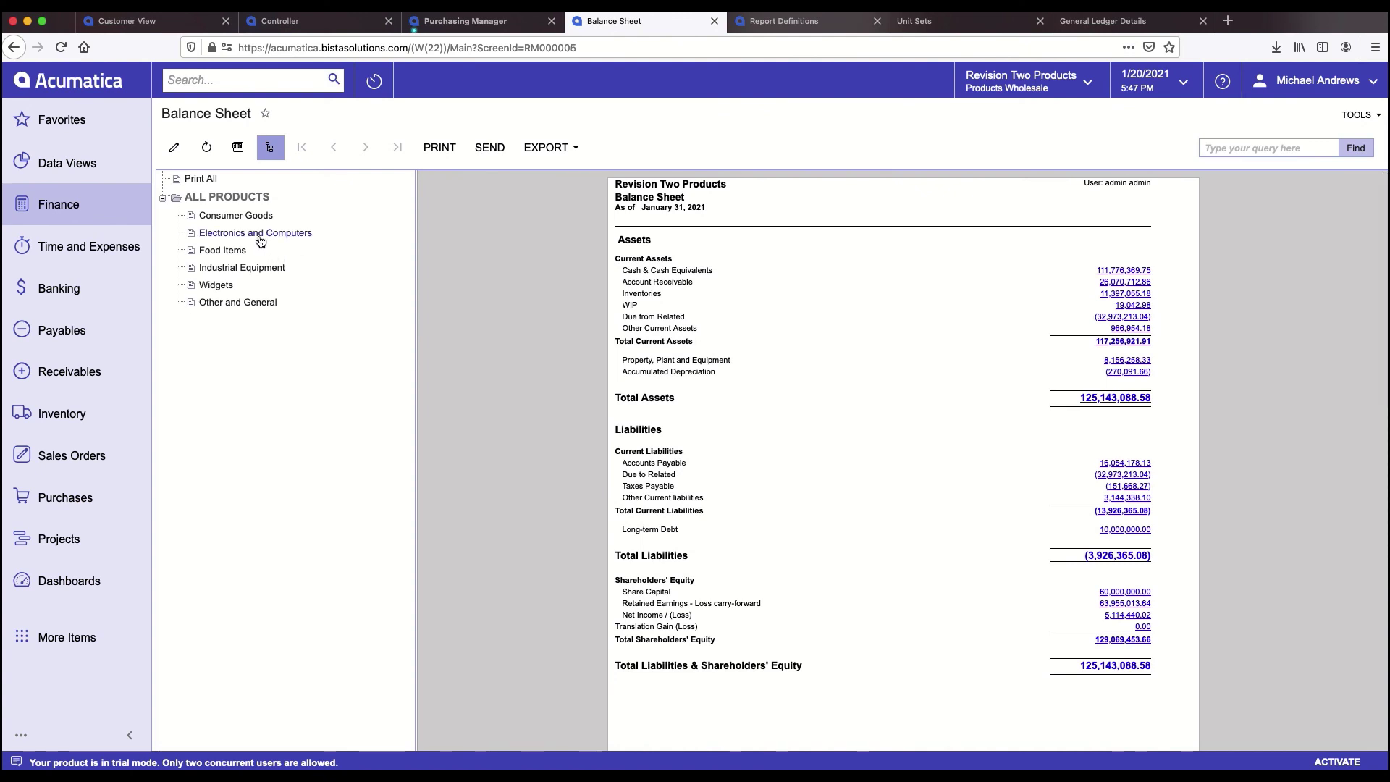
click(262, 239)
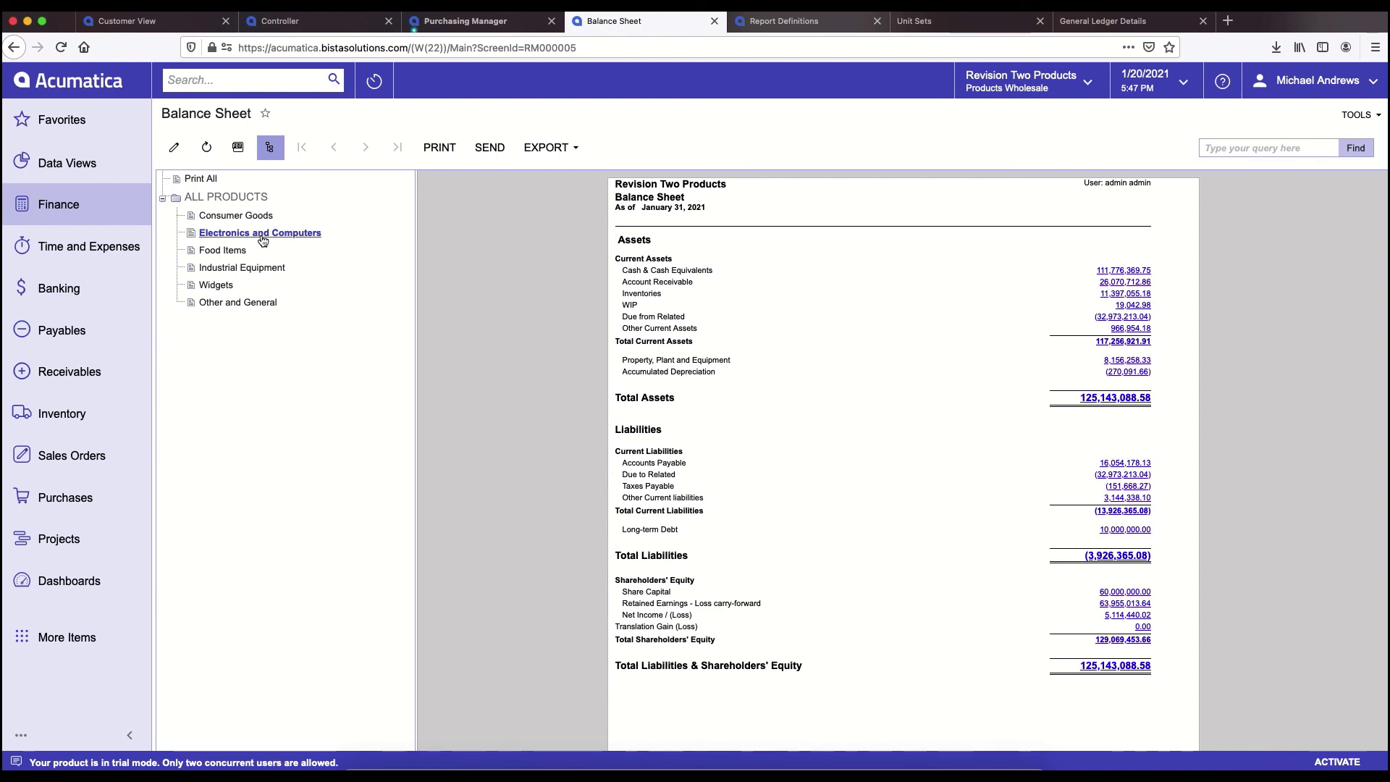
click(226, 269)
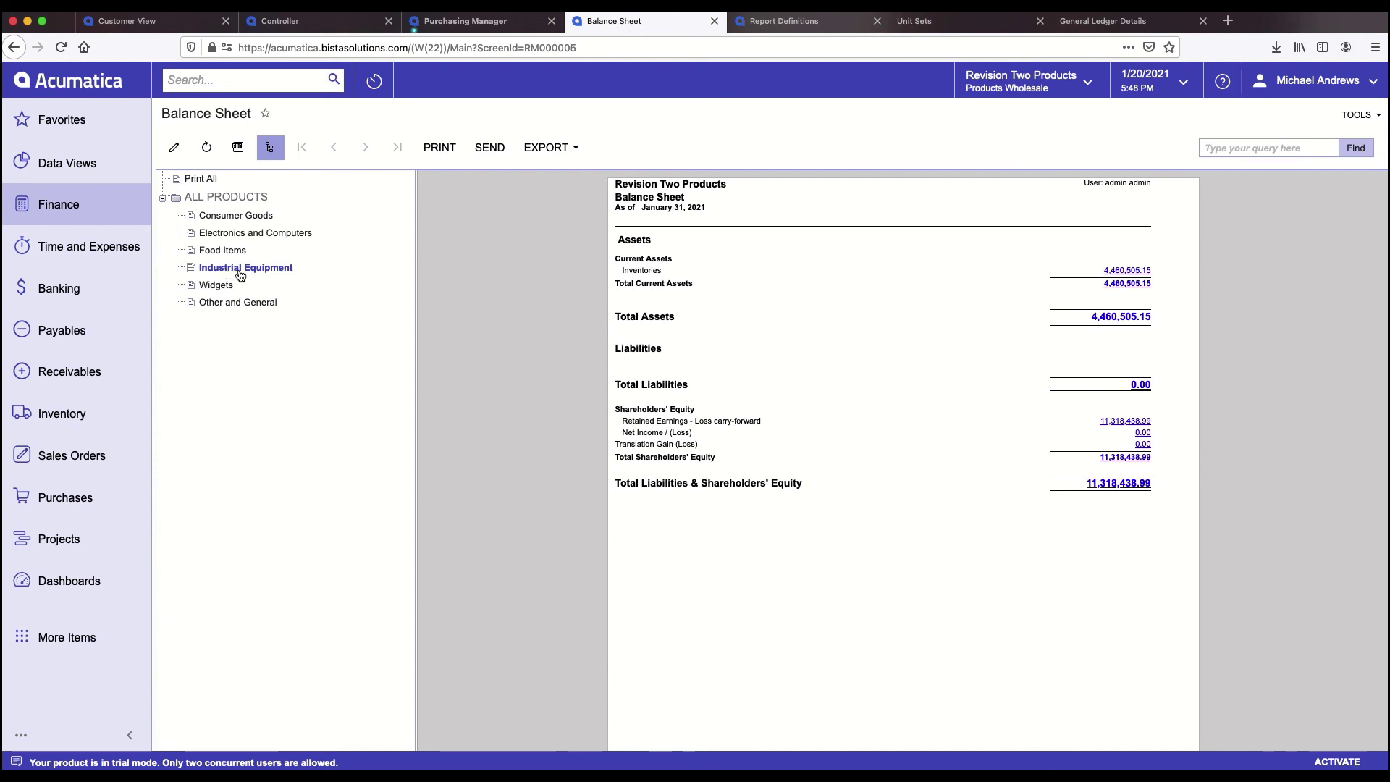
click(64, 455)
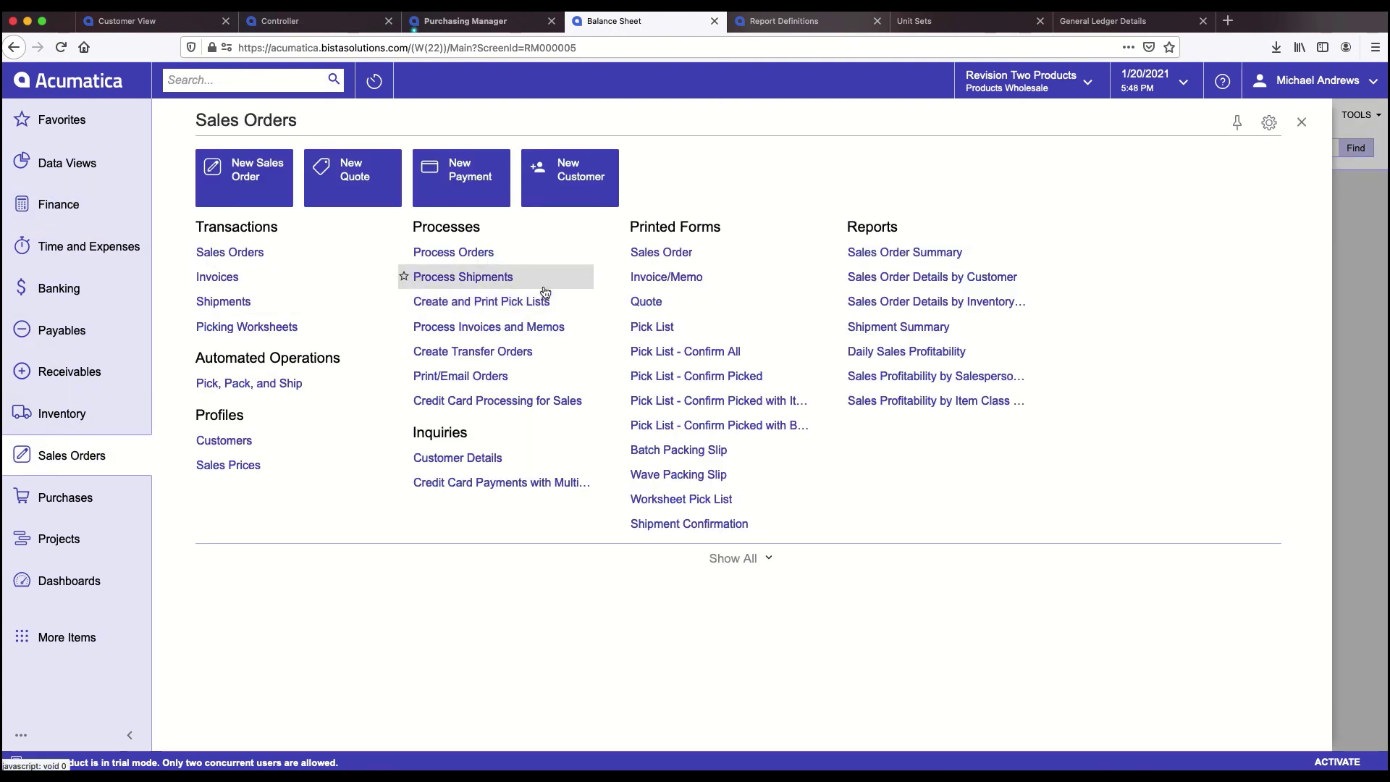
- Run Sales Order Details by Customer for 1/1/2021–1/20/2021 and open one order in a new tab
click(936, 270)
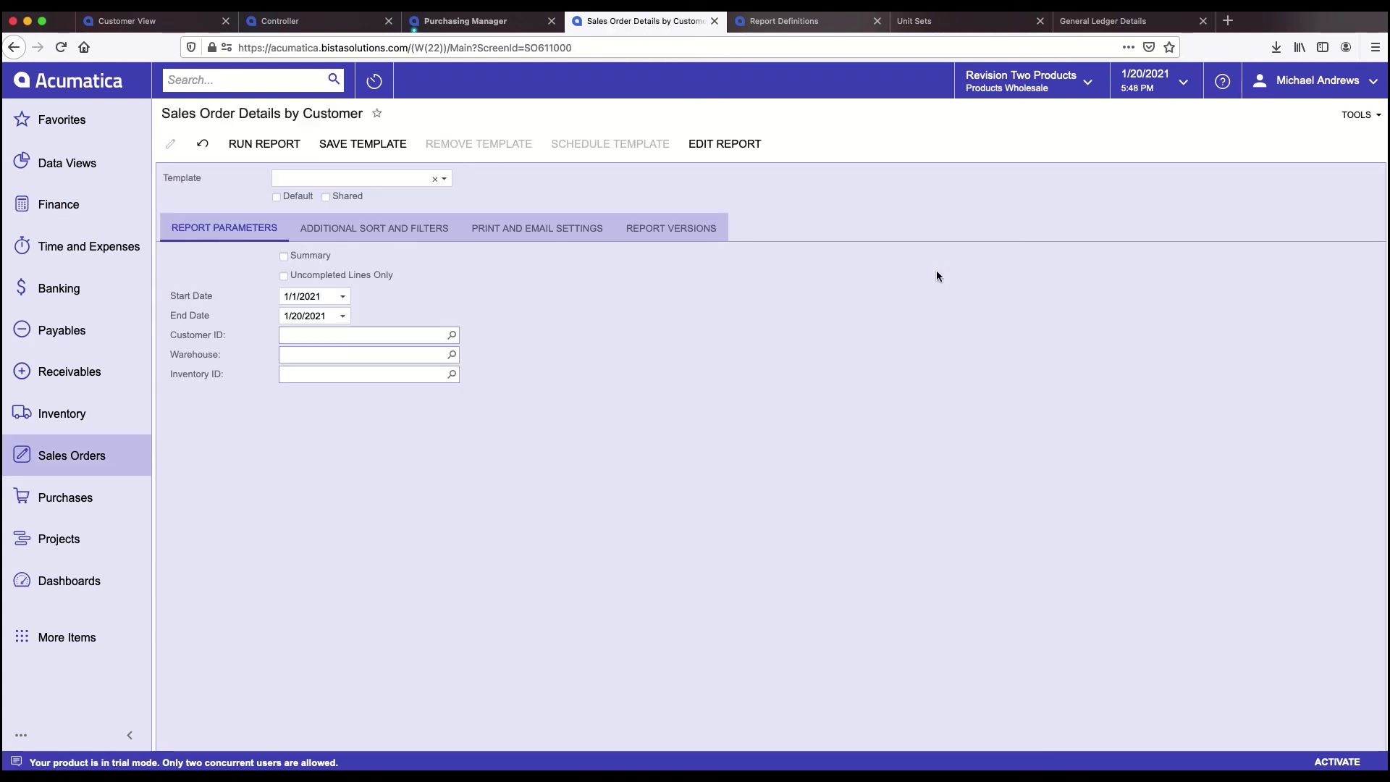
click(263, 143)
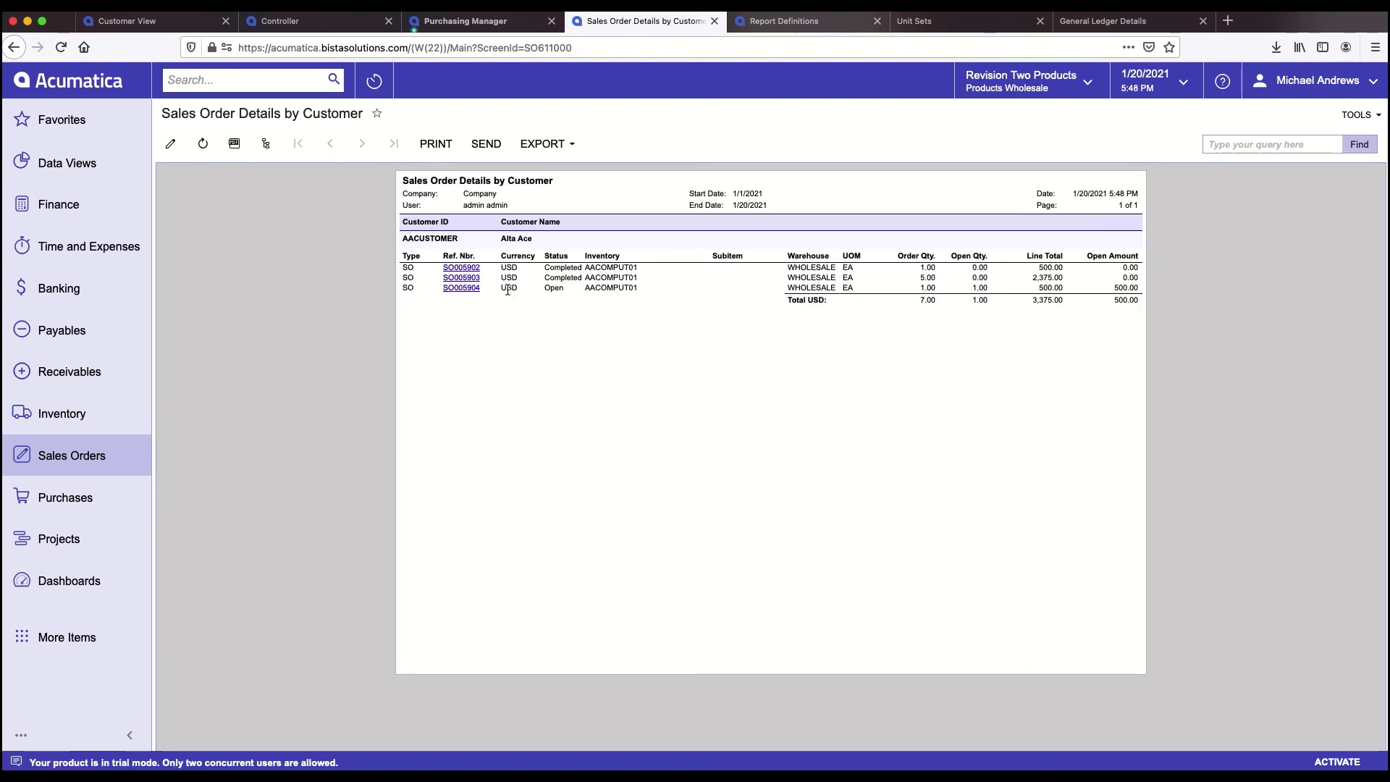
click(463, 280)
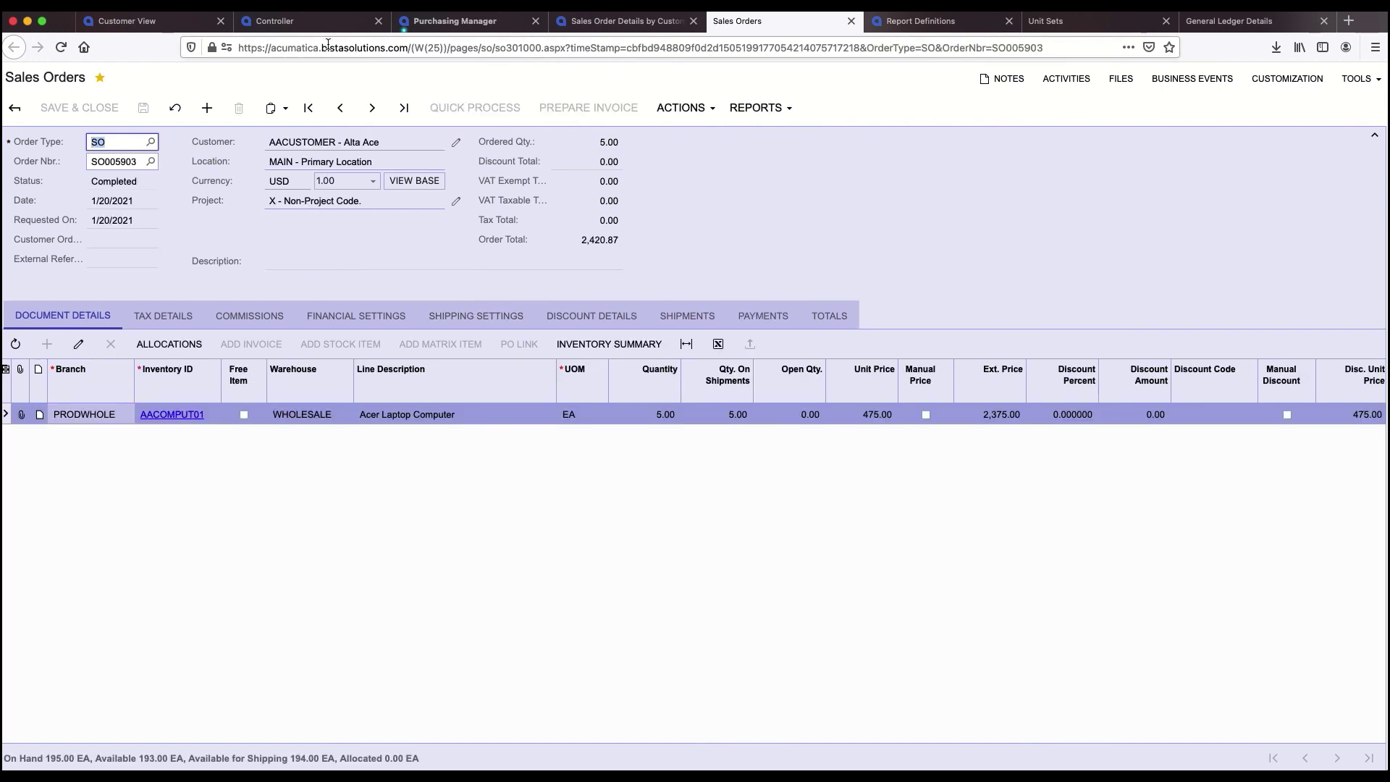
click(598, 23)
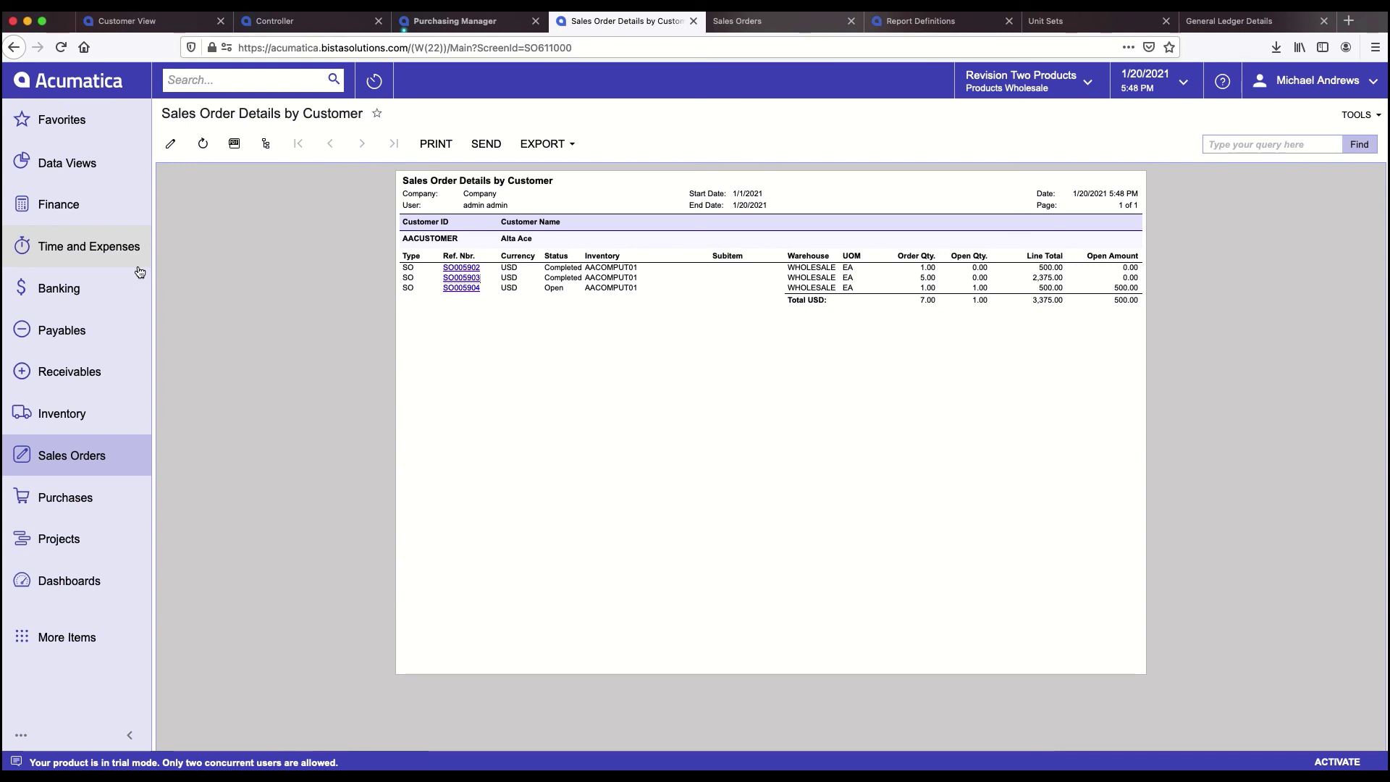
click(57, 588)
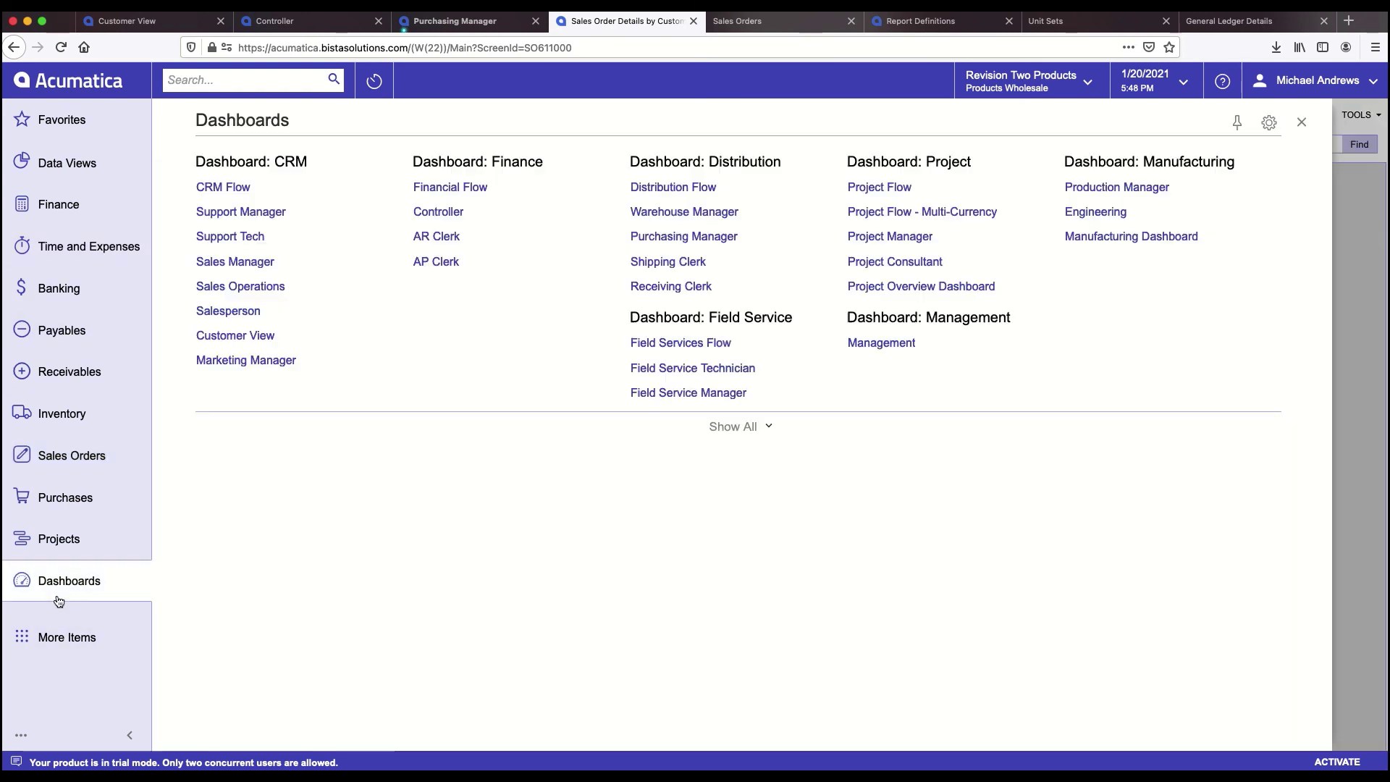
- Open the Controller dashboard and drill into its Overdue Payments tile
click(439, 211)
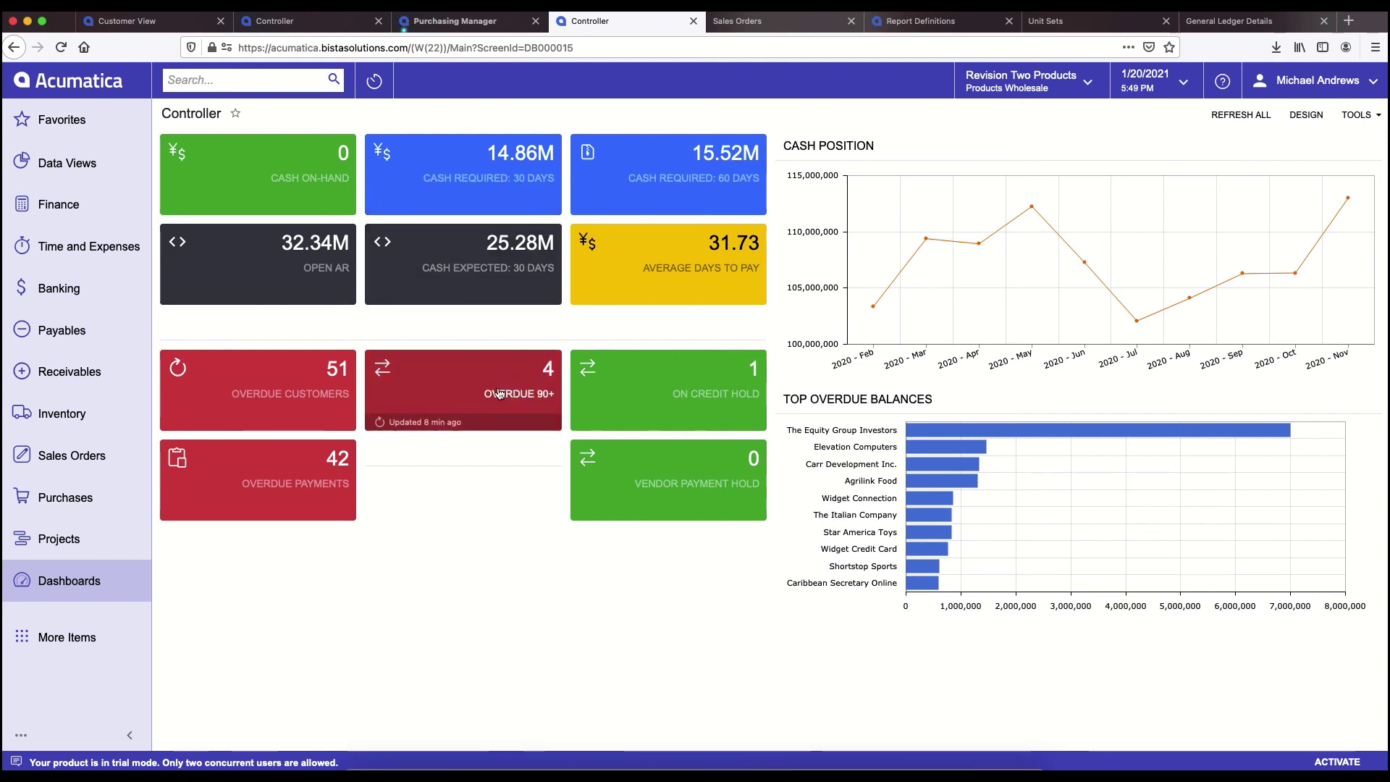
click(288, 463)
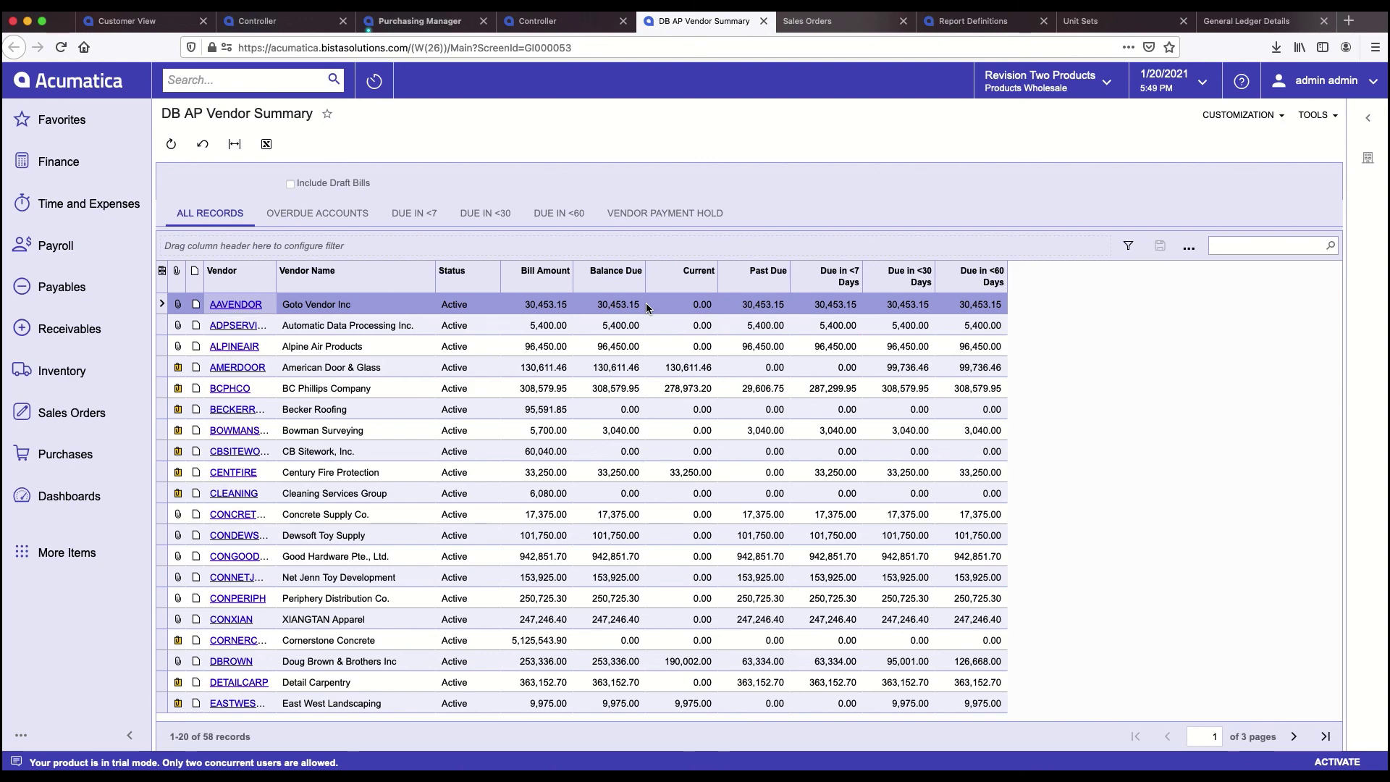
- Open the DB-APVendorSummary generic inquiry definition and review its Results Grid and Conditions
click(1264, 122)
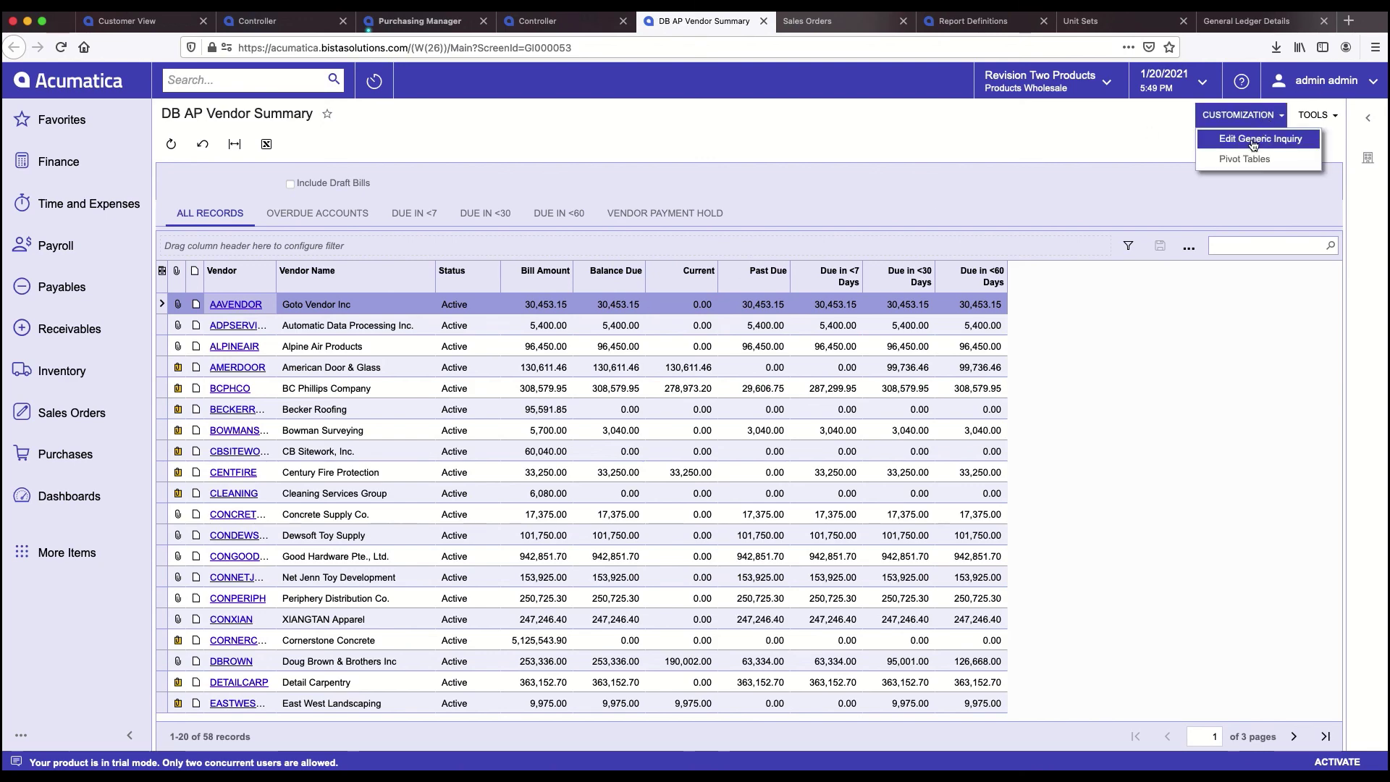
click(1253, 143)
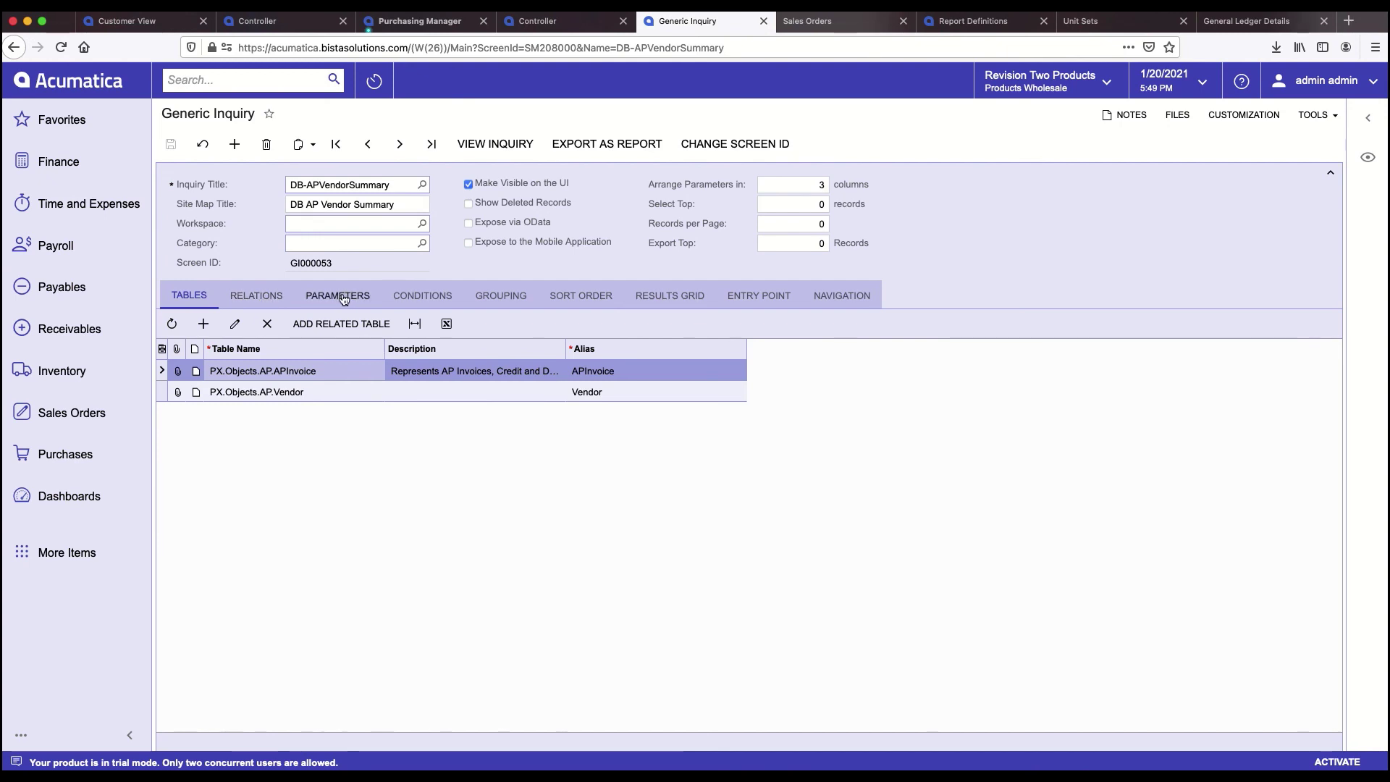
click(664, 298)
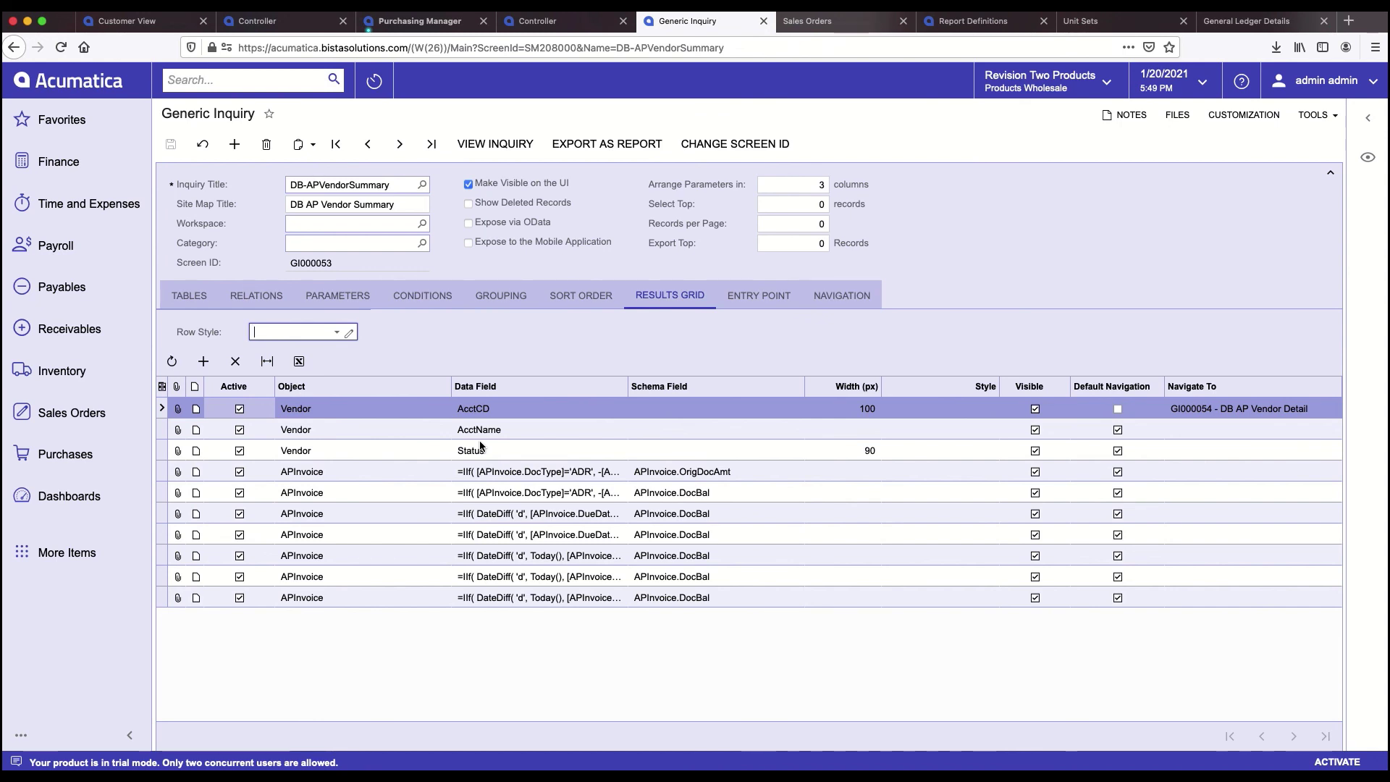
click(438, 303)
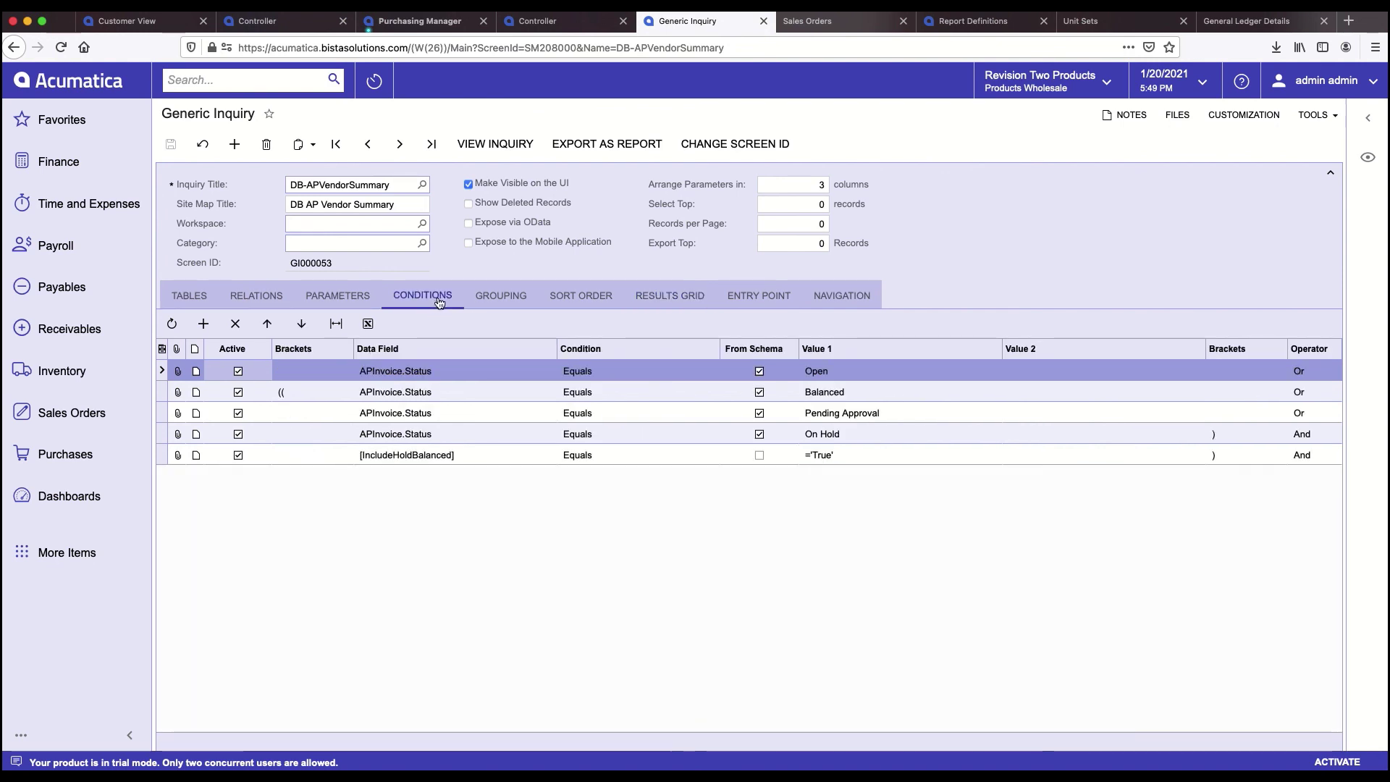